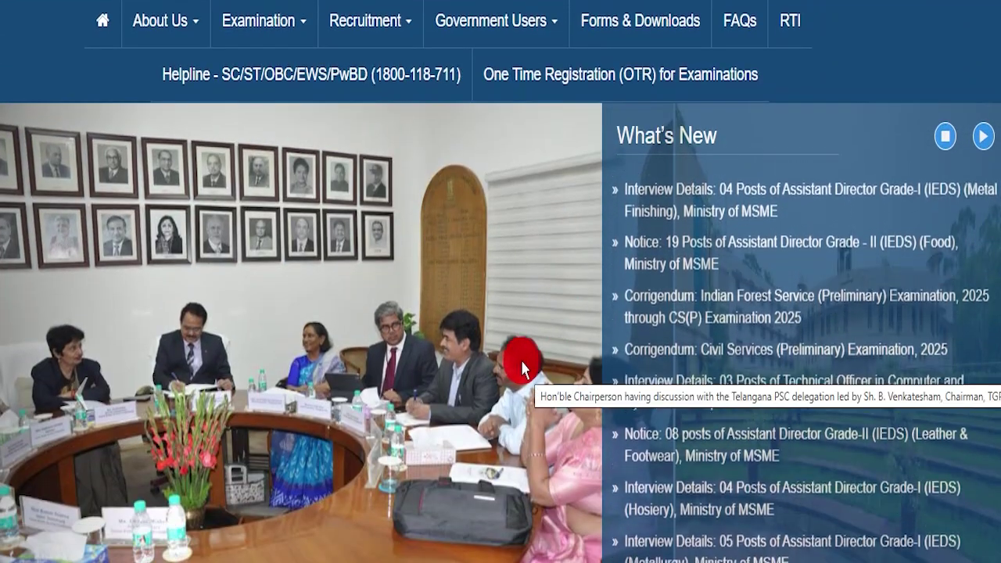
Scroll down through the CSE 2025 notice PDF, then drag the scrollbar back to page 1
{"action": "scroll", "coordinate": [516, 360], "scroll_direction": "down", "scroll_amount": 3}
{"action": "scroll", "coordinate": [523, 329], "scroll_direction": "down", "scroll_amount": 2}
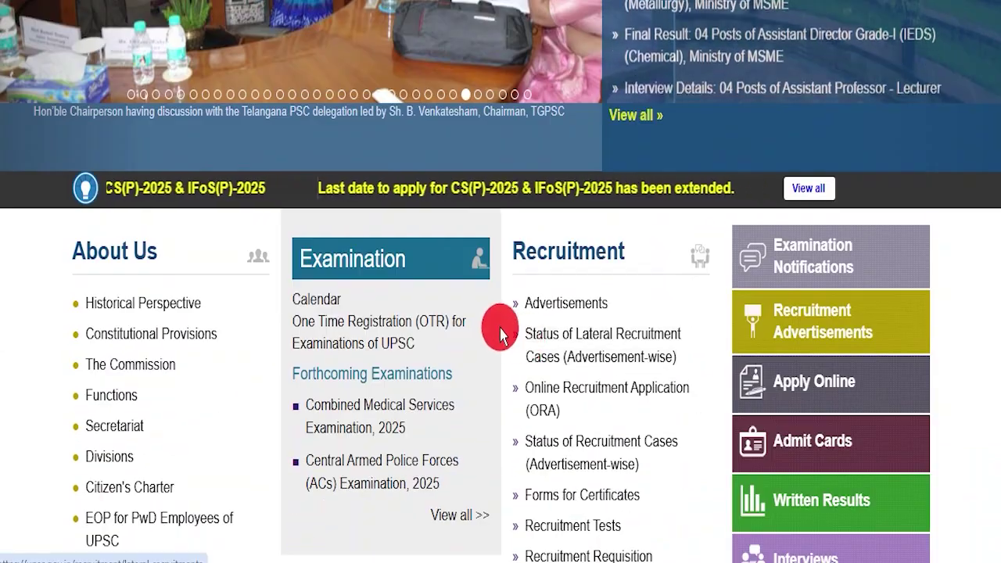
{"action": "scroll", "coordinate": [512, 335], "scroll_direction": "up", "scroll_amount": 4}
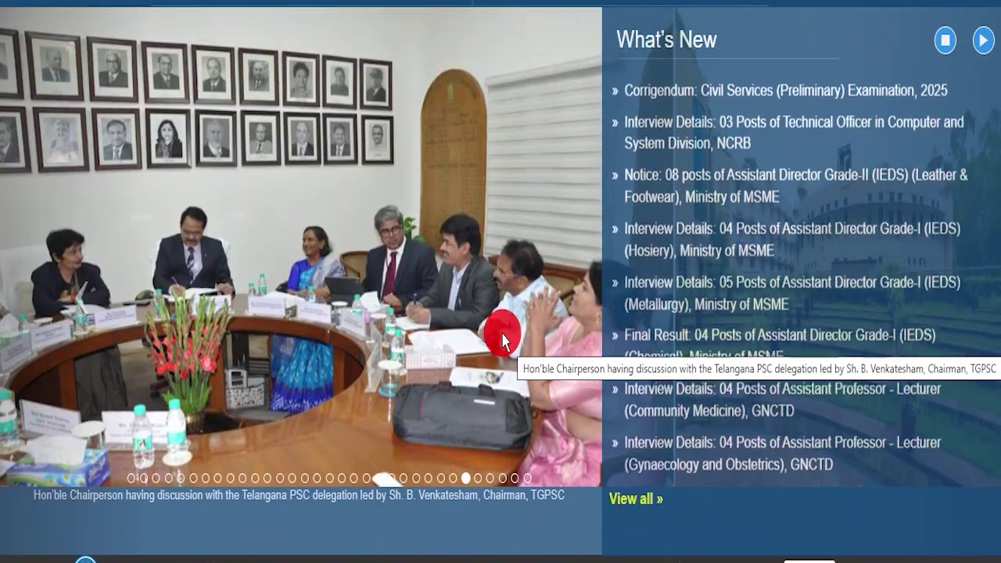
{"action": "scroll", "coordinate": [502, 336], "scroll_direction": "up", "scroll_amount": 4}
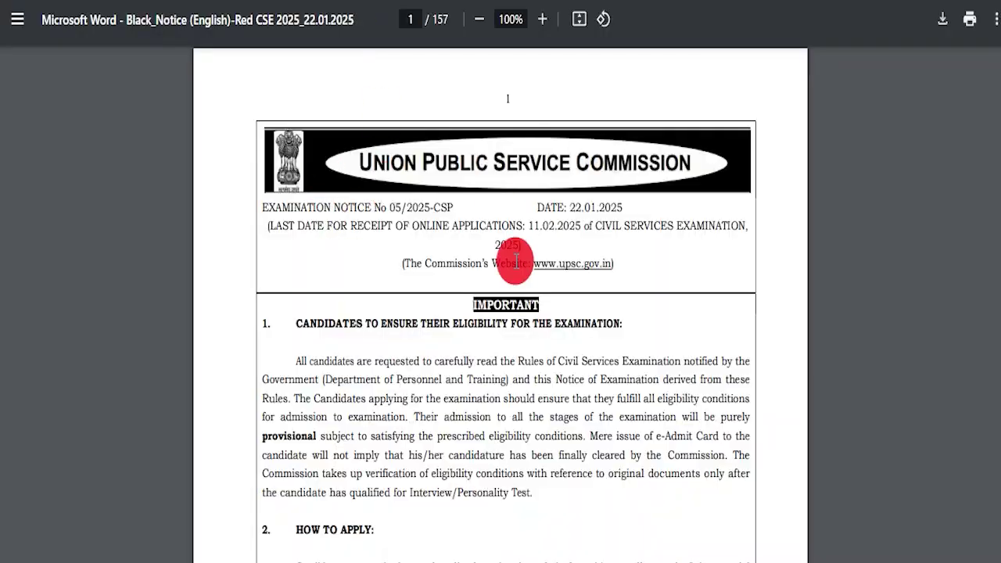
{"action": "scroll", "coordinate": [487, 250], "scroll_direction": "down", "scroll_amount": 5}
{"action": "scroll", "coordinate": [493, 313], "scroll_direction": "down", "scroll_amount": 5}
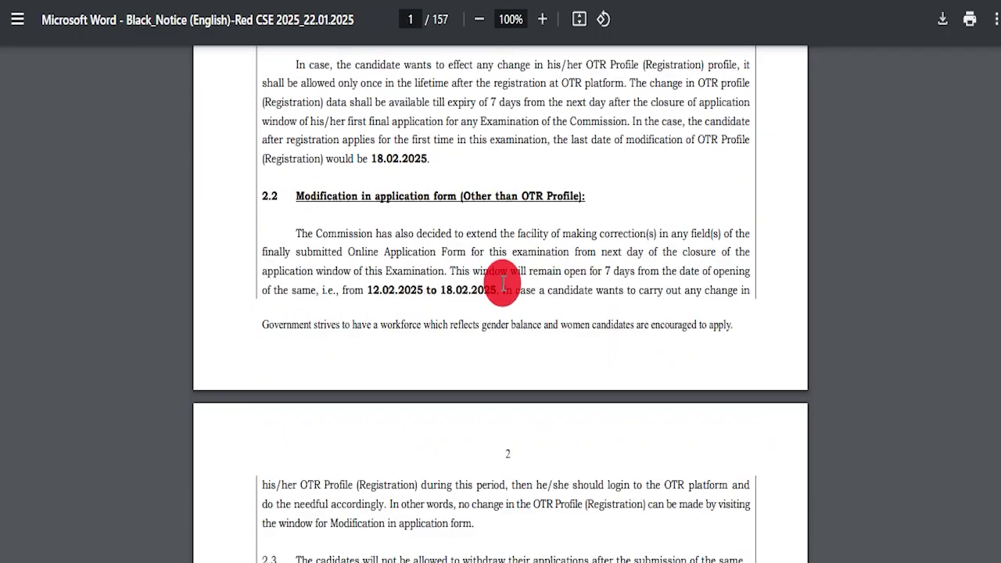
{"action": "scroll", "coordinate": [512, 290], "scroll_direction": "down", "scroll_amount": 20}
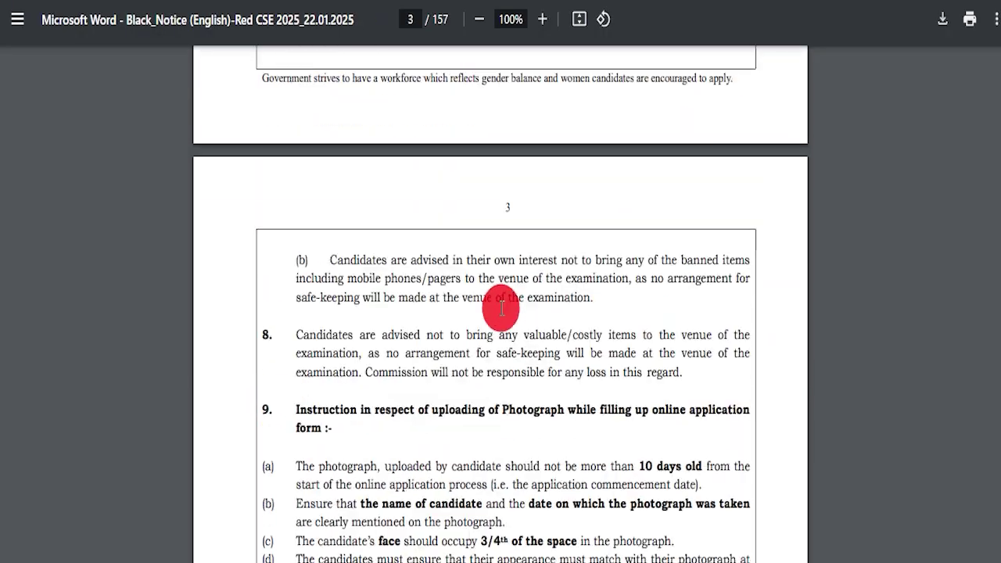
{"action": "scroll", "coordinate": [620, 319], "scroll_direction": "down", "scroll_amount": 20}
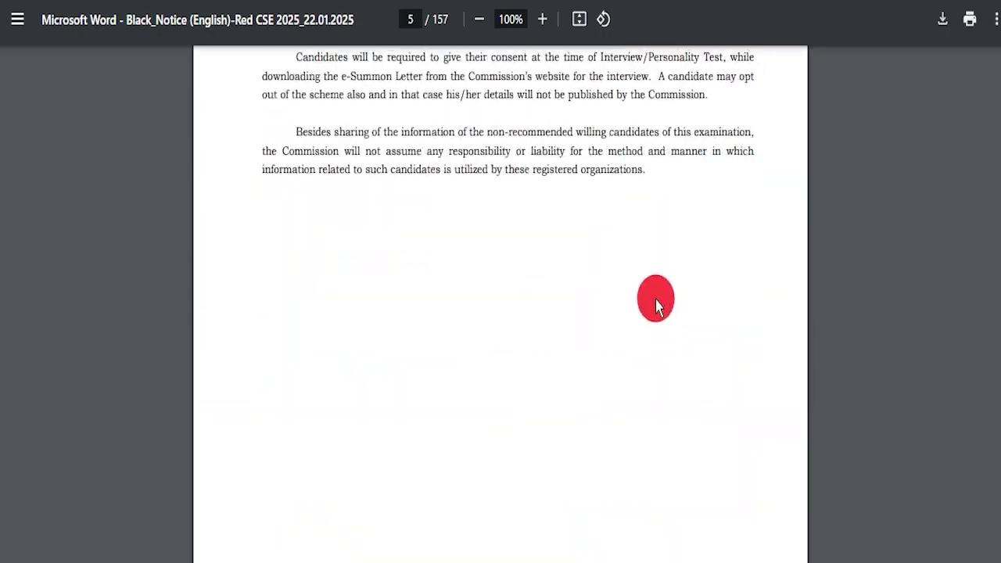
{"action": "scroll", "coordinate": [583, 293], "scroll_direction": "down", "scroll_amount": 20}
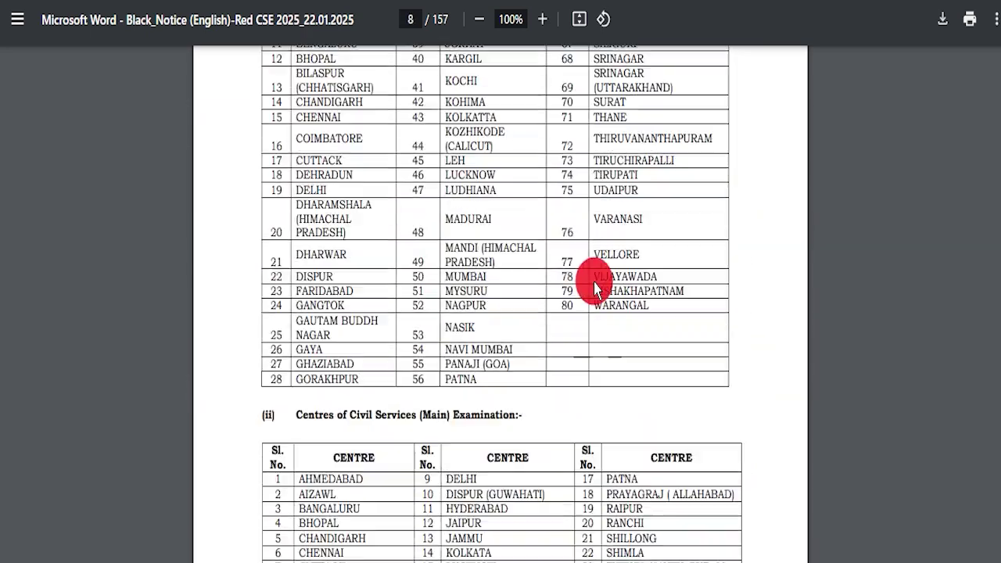
{"action": "scroll", "coordinate": [587, 282], "scroll_direction": "down", "scroll_amount": 20}
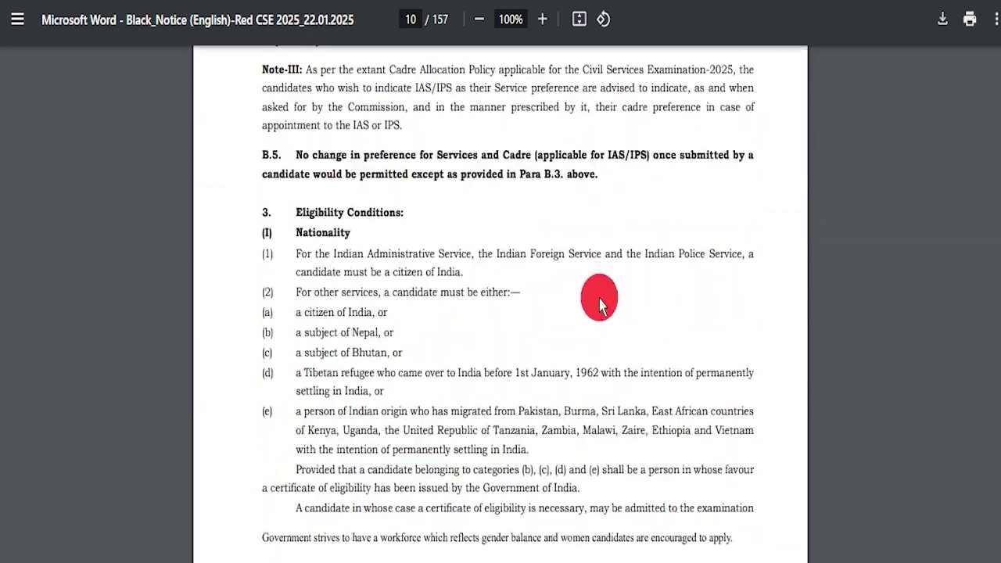
{"action": "scroll", "coordinate": [650, 291], "scroll_direction": "down", "scroll_amount": 6}
{"action": "left_click_drag", "start_coordinate": [998, 94], "coordinate": [998, 19]}
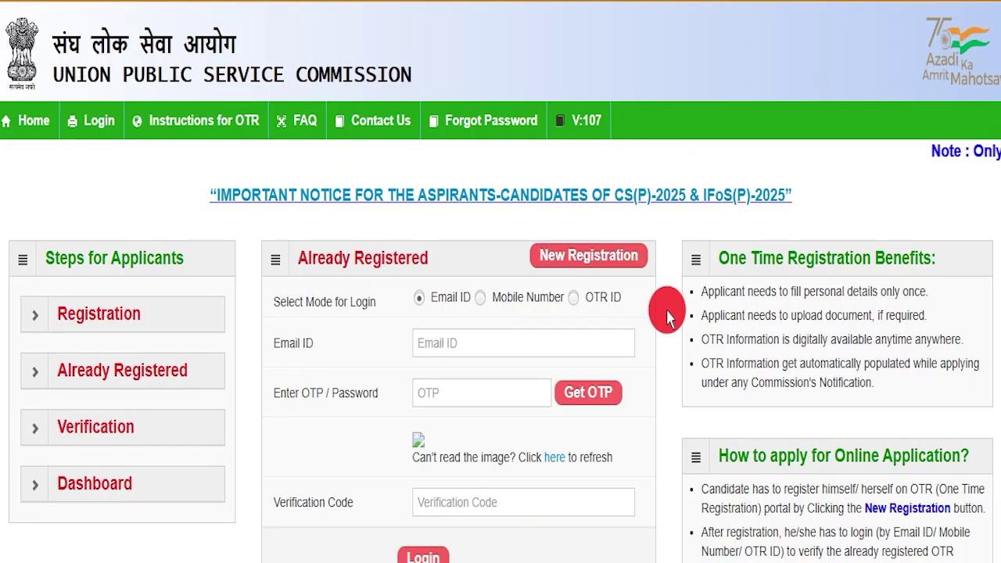
Scroll the OTR login page, then scroll the UPSC home page down and back up to its header
{"action": "scroll", "coordinate": [666, 316], "scroll_direction": "down", "scroll_amount": 3}
{"action": "scroll", "coordinate": [666, 321], "scroll_direction": "up", "scroll_amount": 3}
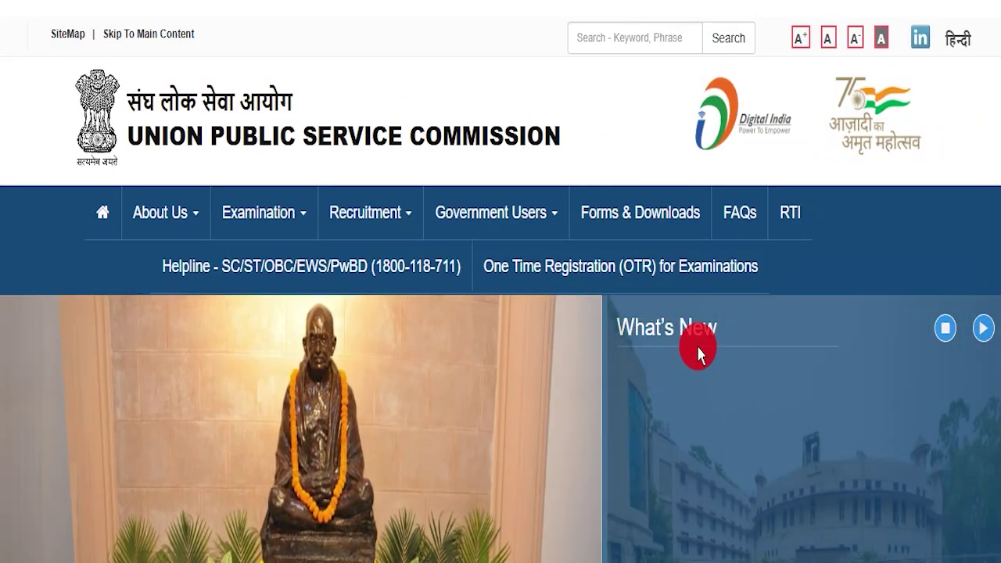
{"action": "scroll", "coordinate": [602, 348], "scroll_direction": "down", "scroll_amount": 8}
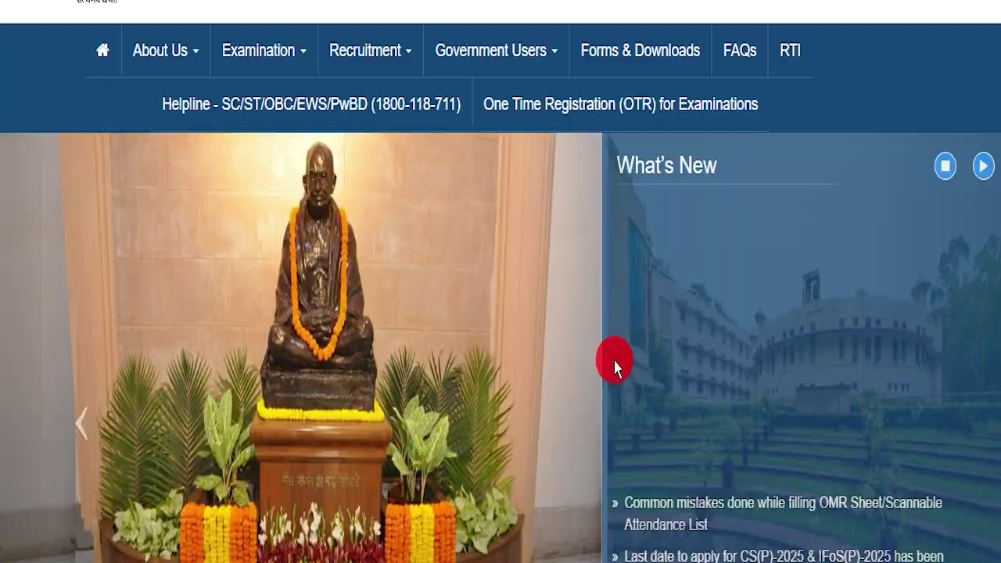
{"action": "scroll", "coordinate": [559, 330], "scroll_direction": "up", "scroll_amount": 9}
{"action": "scroll", "coordinate": [566, 327], "scroll_direction": "down", "scroll_amount": 3}
{"action": "scroll", "coordinate": [532, 383], "scroll_direction": "up", "scroll_amount": 1}
{"action": "scroll", "coordinate": [501, 411], "scroll_direction": "down", "scroll_amount": 1}
{"action": "scroll", "coordinate": [486, 407], "scroll_direction": "up", "scroll_amount": 3}
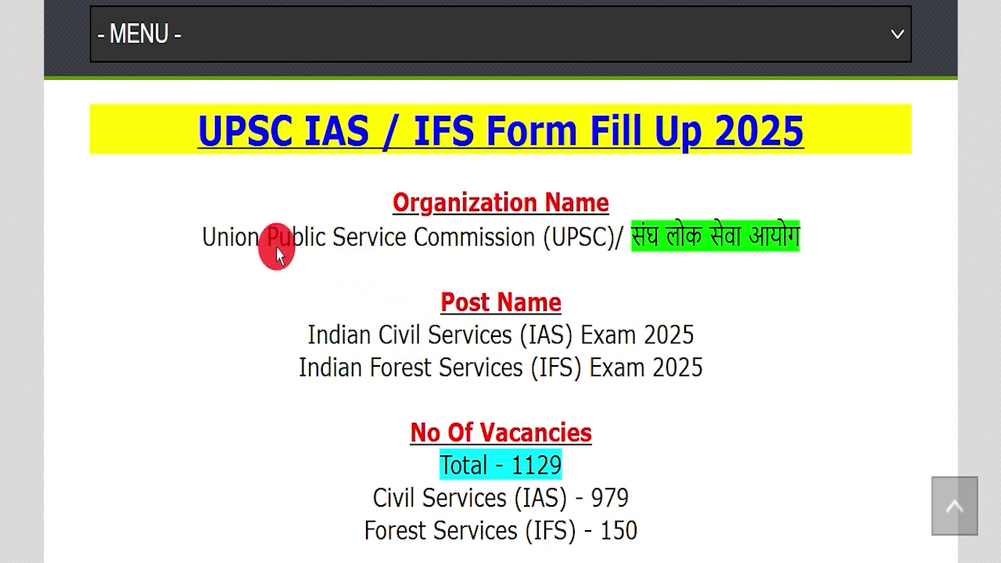
Highlight the 'UPSC IAS / IFS Form Fill Up 2025' banner title, then clear the selection
{"action": "left_click_drag", "start_coordinate": [146, 141], "coordinate": [605, 107]}
{"action": "left_click_drag", "start_coordinate": [665, 108], "coordinate": [795, 115]}
{"action": "left_click", "coordinate": [799, 185]}
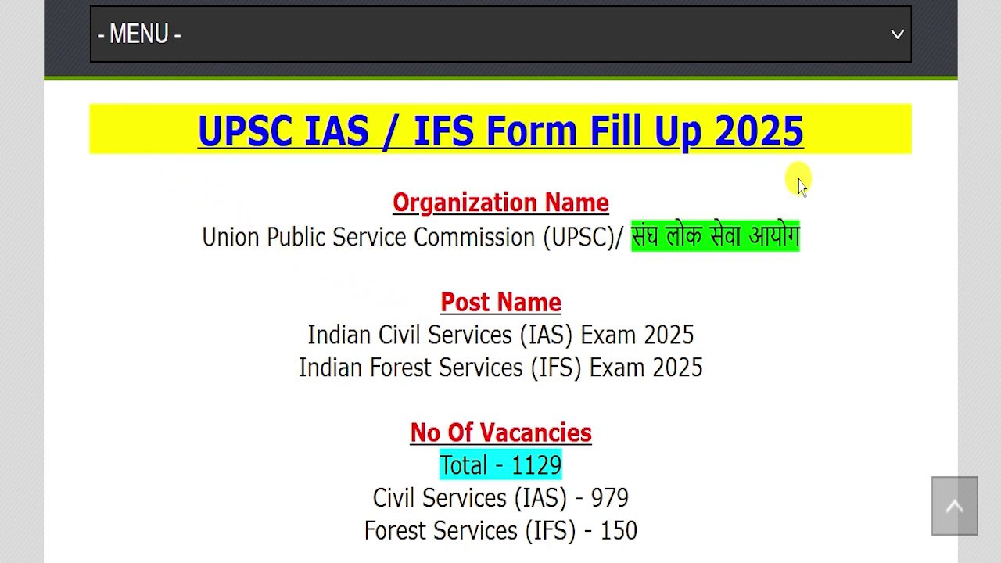
{"action": "scroll", "coordinate": [376, 216], "scroll_direction": "up", "scroll_amount": 12}
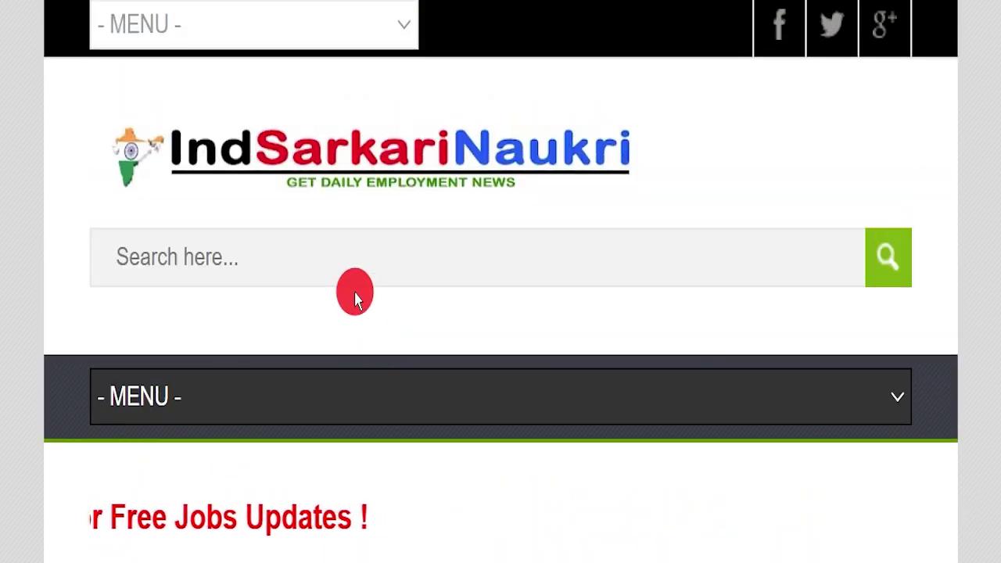
Highlight the organization name and the IAS Exam 2025 and Indian Forest Services exam lines
{"action": "scroll", "coordinate": [379, 313], "scroll_direction": "down", "scroll_amount": 5}
{"action": "scroll", "coordinate": [400, 306], "scroll_direction": "down", "scroll_amount": 3}
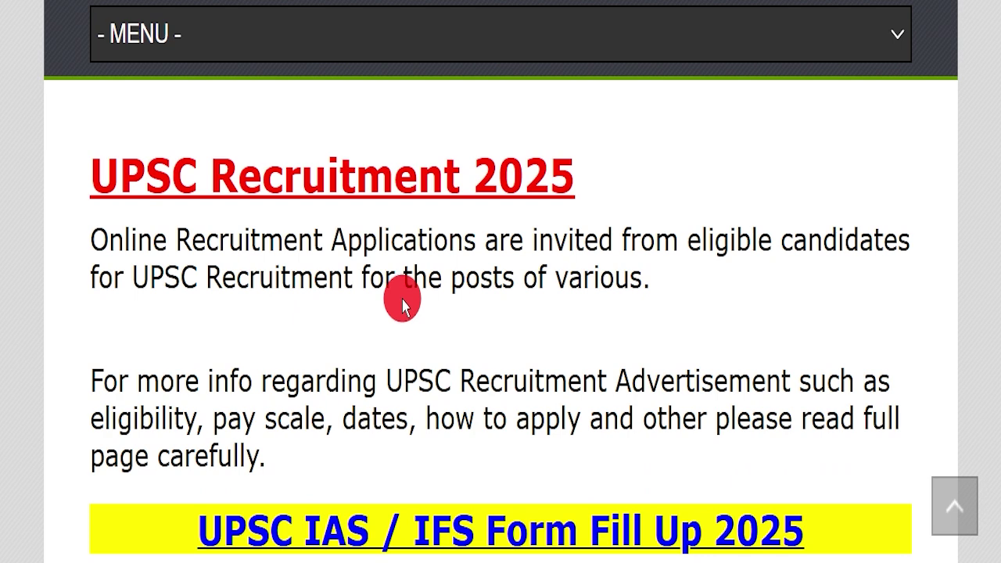
{"action": "scroll", "coordinate": [400, 305], "scroll_direction": "down", "scroll_amount": 5}
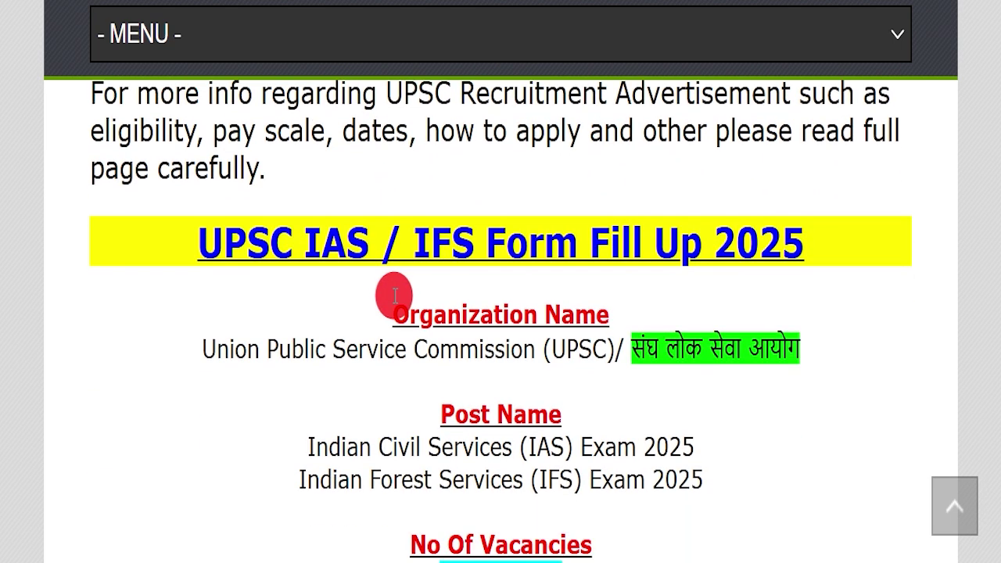
{"action": "scroll", "coordinate": [395, 296], "scroll_direction": "down", "scroll_amount": 2}
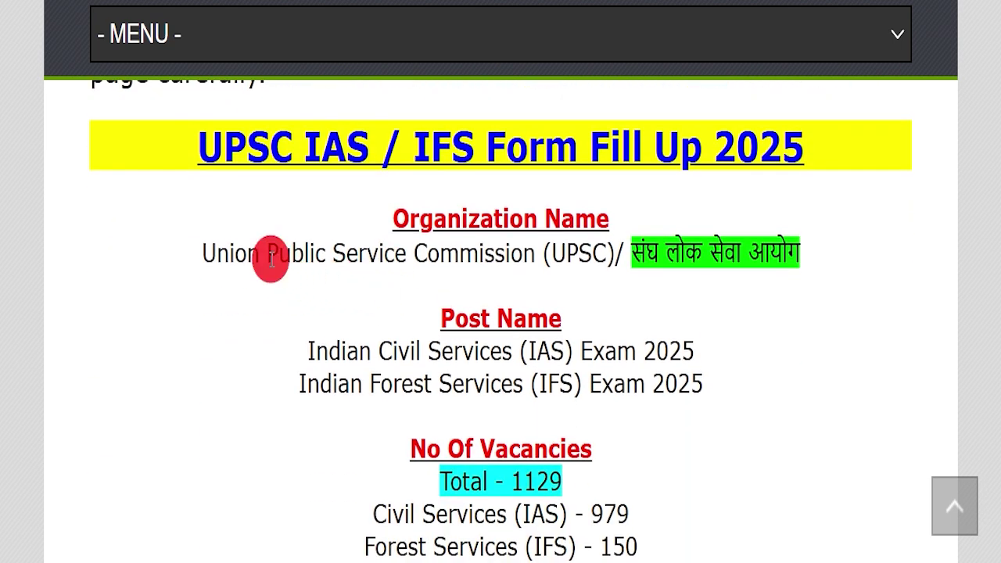
{"action": "left_click_drag", "start_coordinate": [203, 249], "coordinate": [688, 254]}
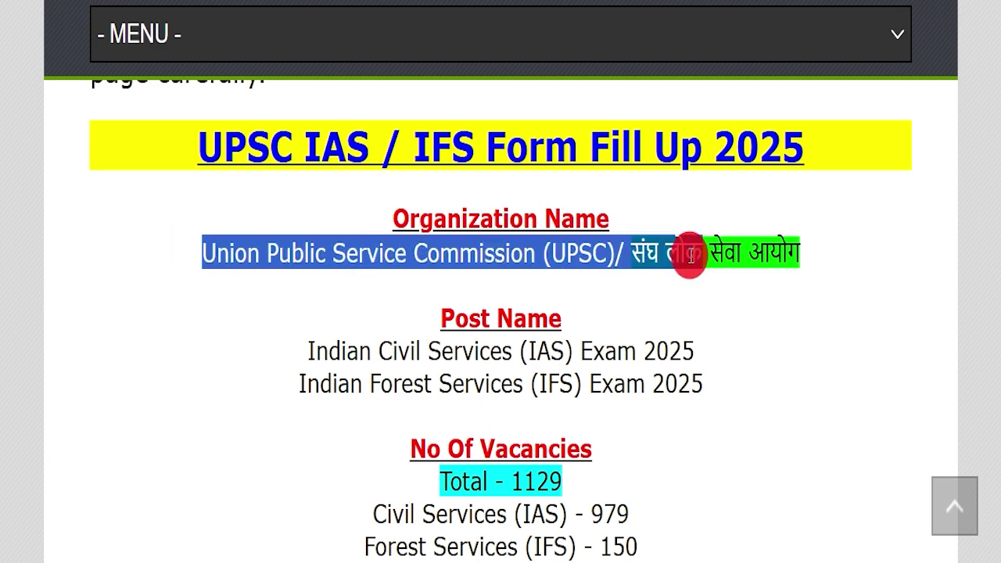
{"action": "left_click_drag", "start_coordinate": [221, 356], "coordinate": [830, 335]}
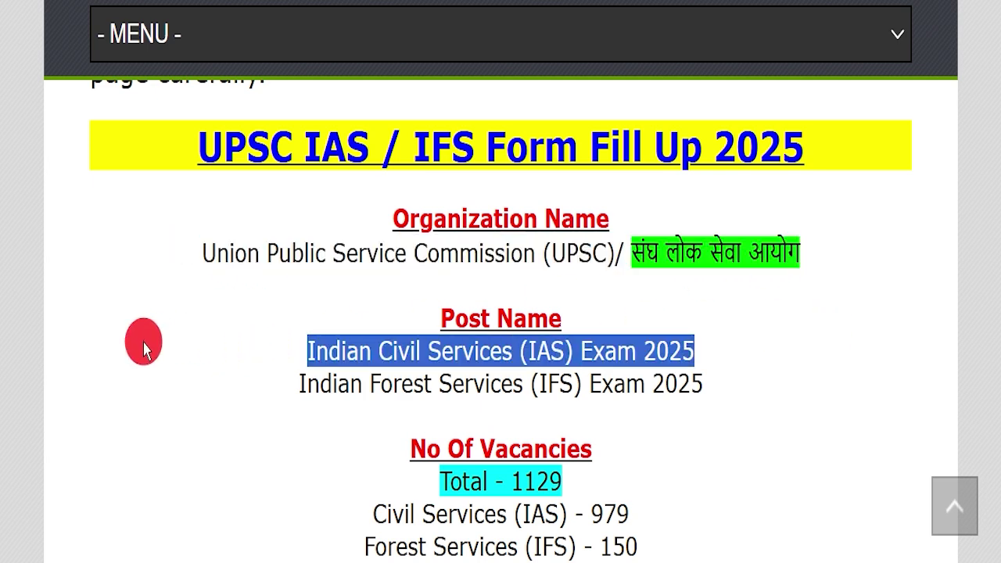
{"action": "left_click_drag", "start_coordinate": [148, 383], "coordinate": [703, 365]}
{"action": "left_click_drag", "start_coordinate": [312, 473], "coordinate": [616, 462]}
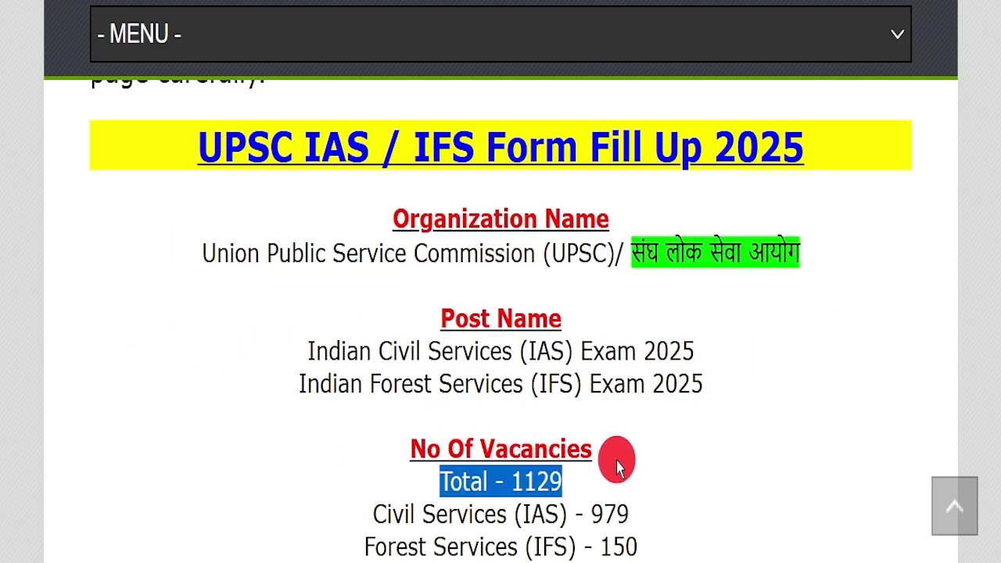
Highlight the extended last date, 18 February 2025, and the 25 May 2025 exam date
{"action": "scroll", "coordinate": [655, 358], "scroll_direction": "down", "scroll_amount": 5}
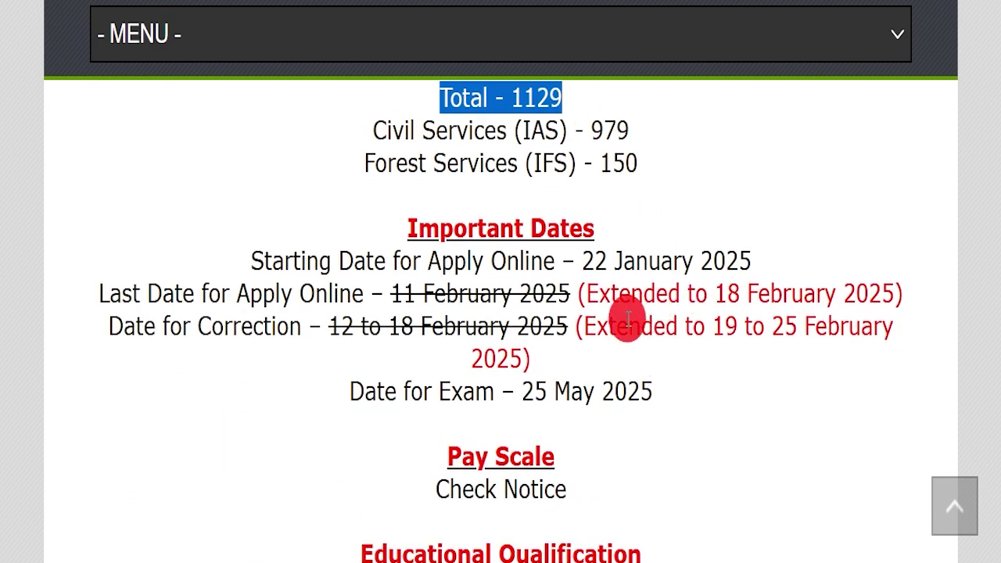
{"action": "left_click_drag", "start_coordinate": [715, 293], "coordinate": [884, 271]}
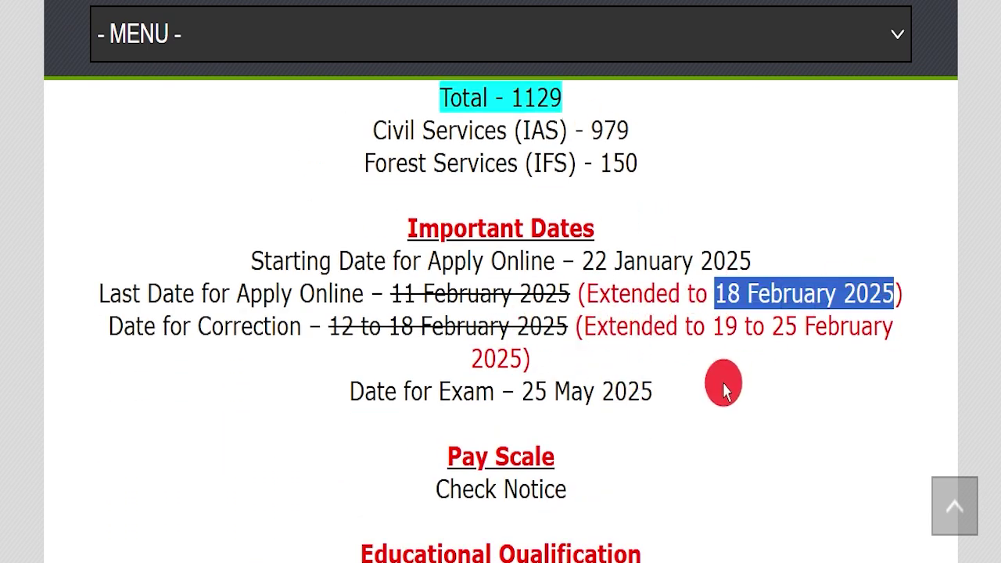
{"action": "left_click_drag", "start_coordinate": [723, 389], "coordinate": [344, 391]}
{"action": "left_click", "coordinate": [498, 33]}
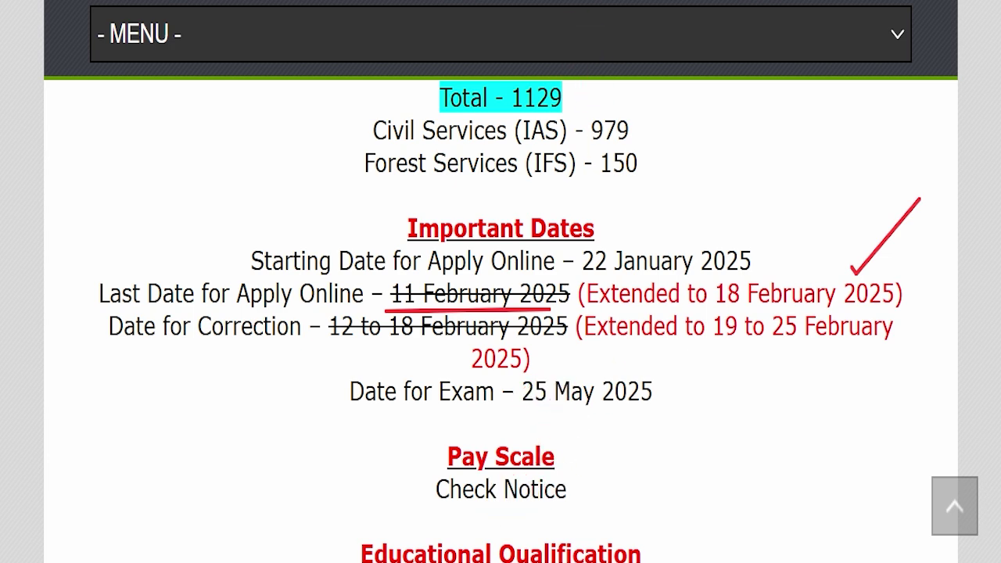
Highlight the educational qualification requirements and the 21–32 years age limit
{"action": "scroll", "coordinate": [489, 216], "scroll_direction": "down", "scroll_amount": 5}
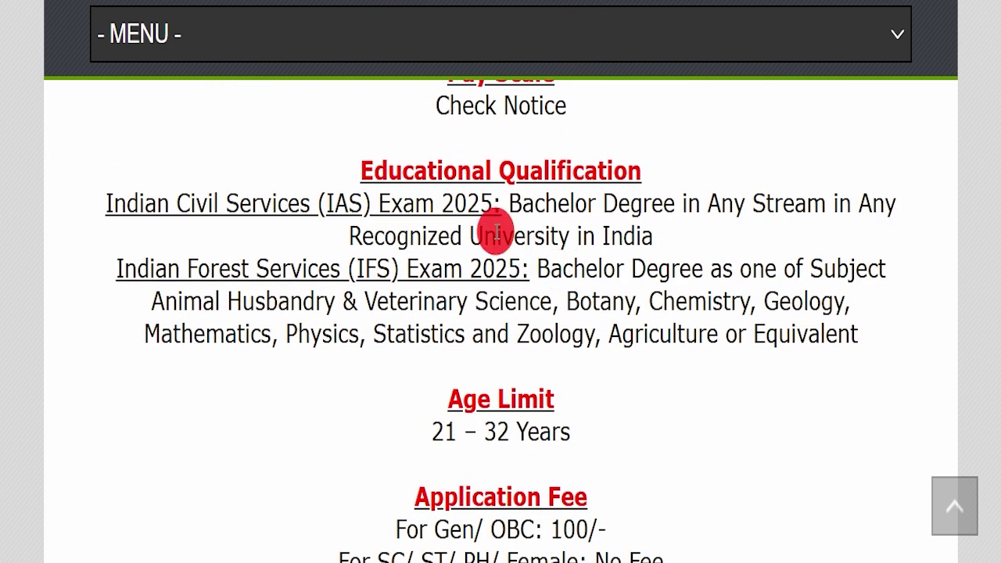
{"action": "left_click_drag", "start_coordinate": [504, 202], "coordinate": [94, 168]}
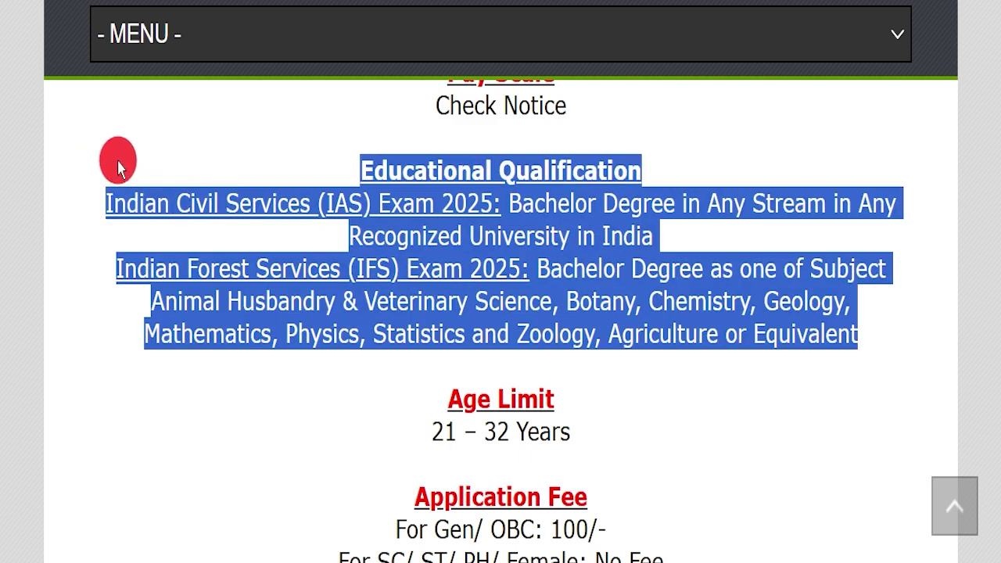
{"action": "left_click_drag", "start_coordinate": [372, 417], "coordinate": [556, 436]}
Highlight the fee details: Gen/OBC 100, no fee for SC/ST/PH/Female, and accepted payment methods
{"action": "scroll", "coordinate": [580, 440], "scroll_direction": "down", "scroll_amount": 2}
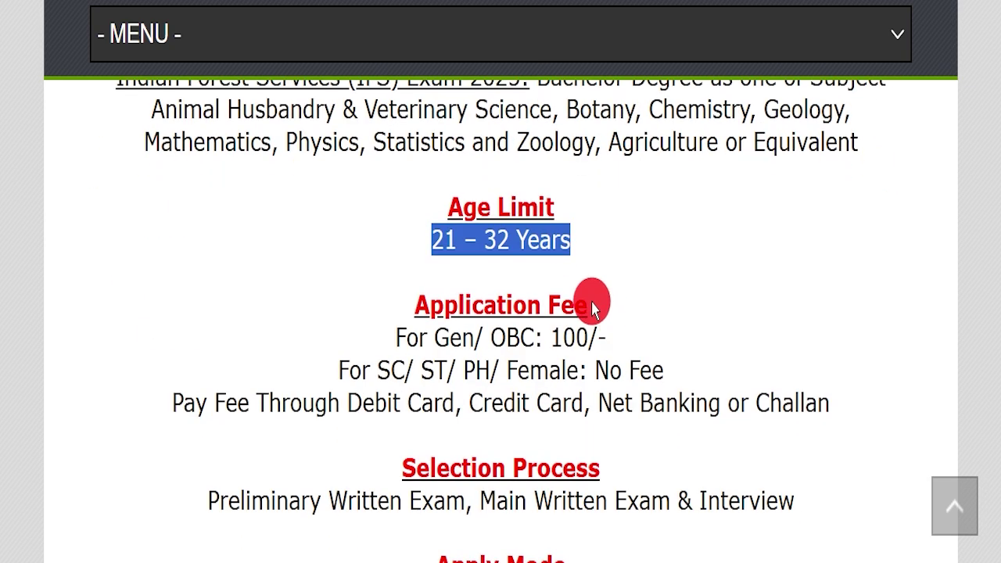
{"action": "triple_click", "coordinate": [443, 335]}
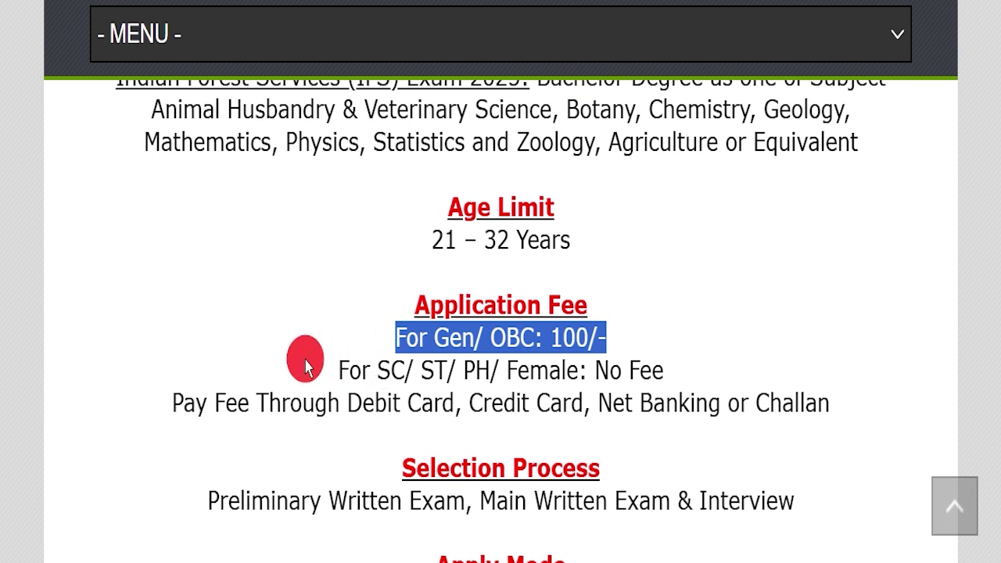
{"action": "left_click_drag", "start_coordinate": [319, 368], "coordinate": [530, 355]}
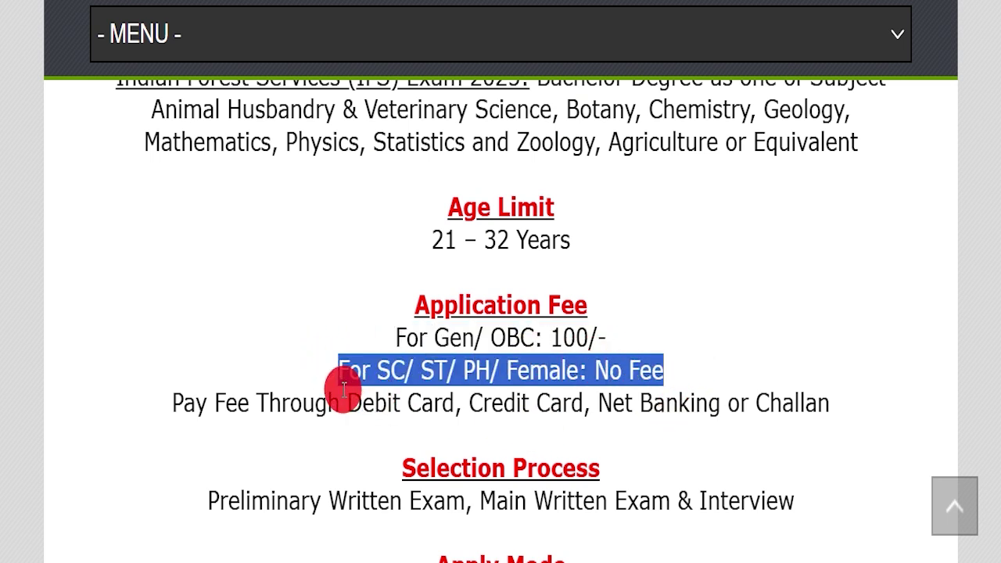
{"action": "left_click_drag", "start_coordinate": [344, 391], "coordinate": [759, 391]}
{"action": "scroll", "coordinate": [599, 351], "scroll_direction": "down", "scroll_amount": 5}
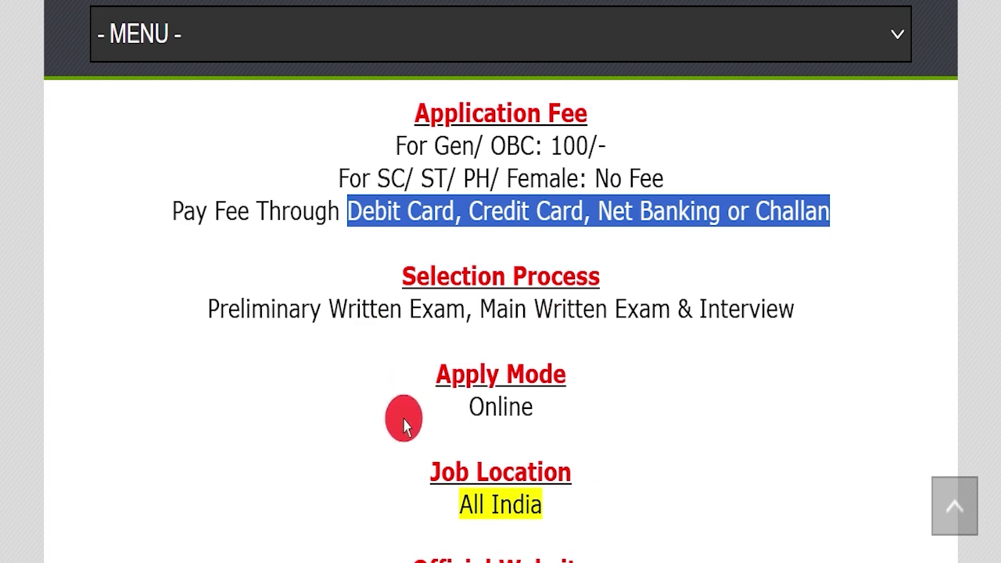
{"action": "left_click_drag", "start_coordinate": [485, 407], "coordinate": [604, 417]}
{"action": "left_click_drag", "start_coordinate": [426, 520], "coordinate": [632, 477]}
{"action": "scroll", "coordinate": [632, 476], "scroll_direction": "down", "scroll_amount": 7}
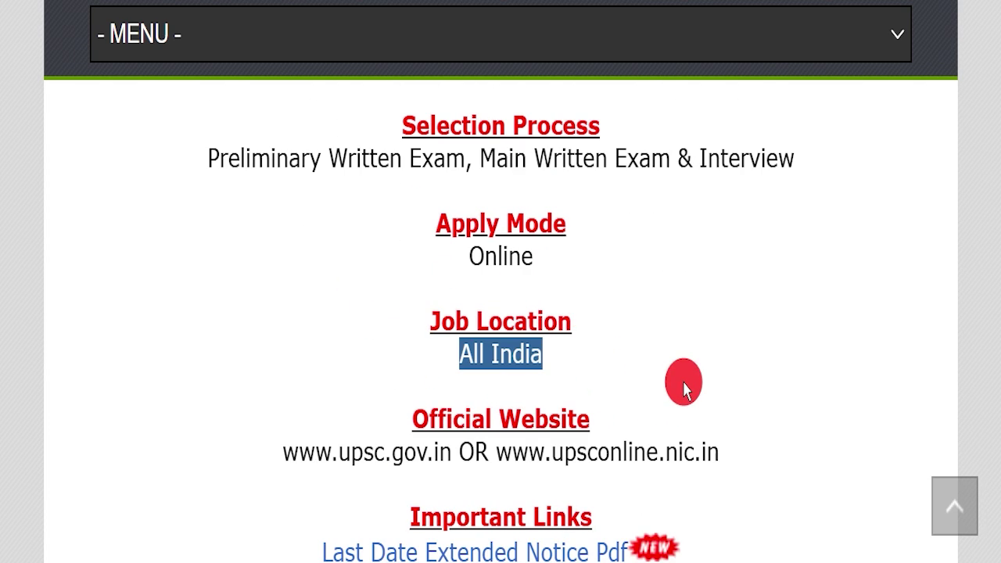
Highlight the upsconline.nic.in website address and open the Last Date Extended Notice Pdf
{"action": "left_click_drag", "start_coordinate": [499, 312], "coordinate": [282, 315]}
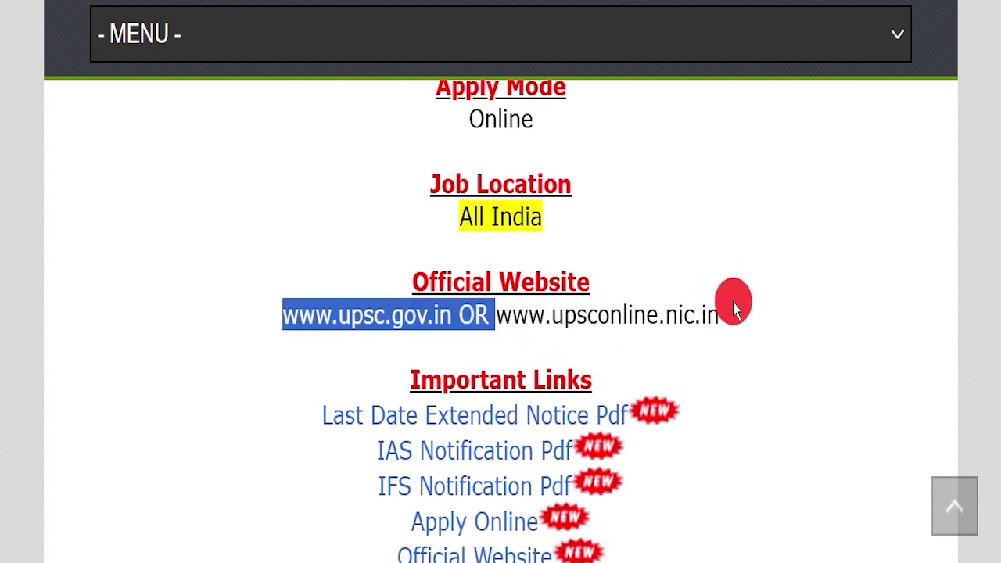
{"action": "left_click_drag", "start_coordinate": [724, 315], "coordinate": [496, 313]}
{"action": "left_click", "coordinate": [738, 336]}
{"action": "left_click_drag", "start_coordinate": [297, 406], "coordinate": [616, 401]}
{"action": "left_click", "coordinate": [624, 419]}
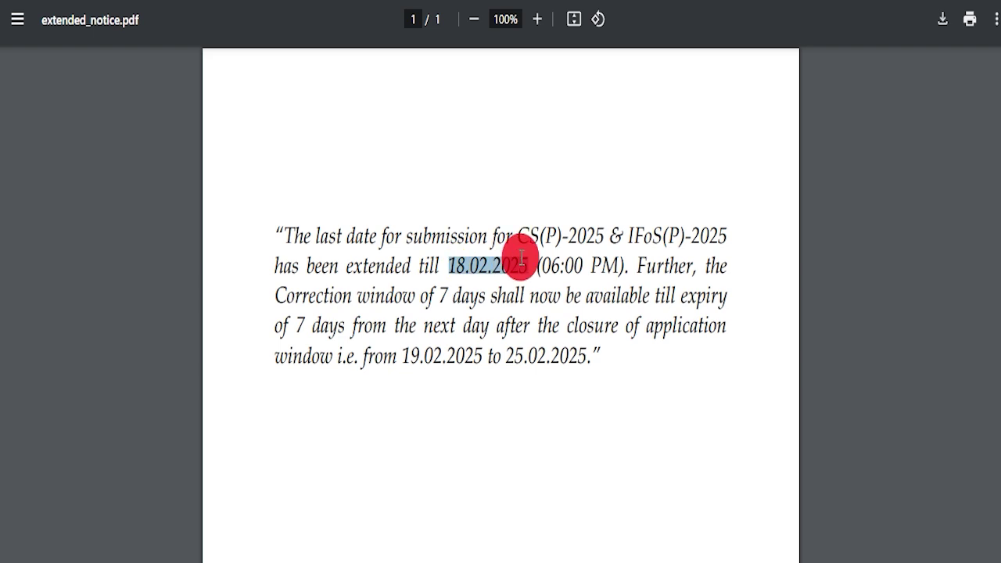
Read through the extended-deadline notice, scrolling down and back up and clearing highlights
{"action": "left_click", "coordinate": [545, 427]}
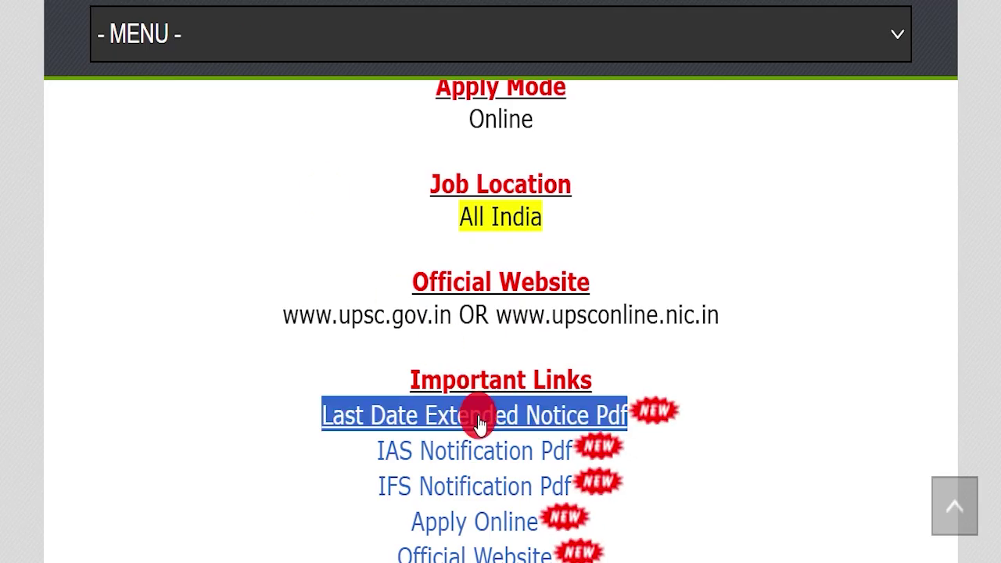
{"action": "scroll", "coordinate": [655, 312], "scroll_direction": "down", "scroll_amount": 1}
{"action": "left_click", "coordinate": [717, 293]}
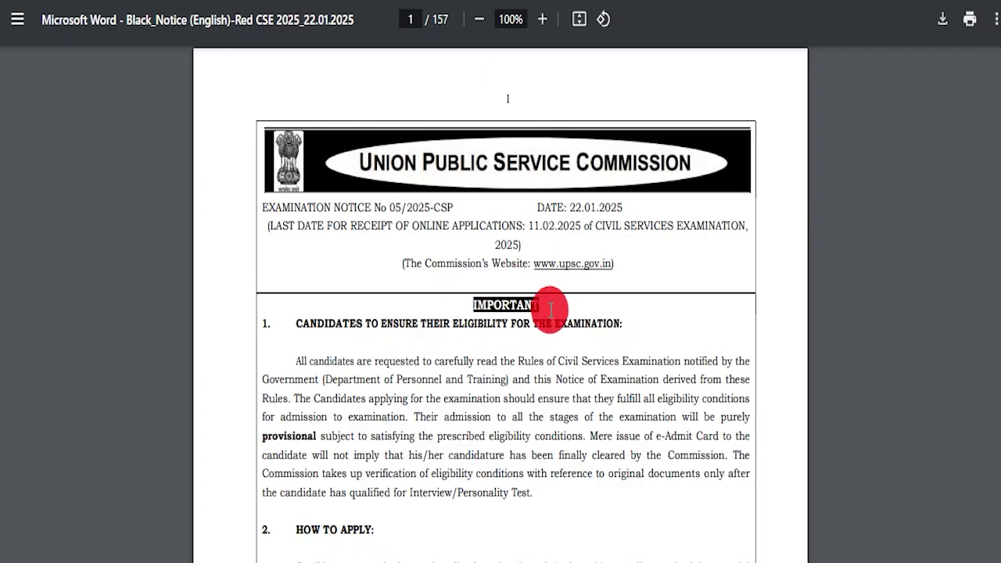
{"action": "scroll", "coordinate": [543, 274], "scroll_direction": "down", "scroll_amount": 20}
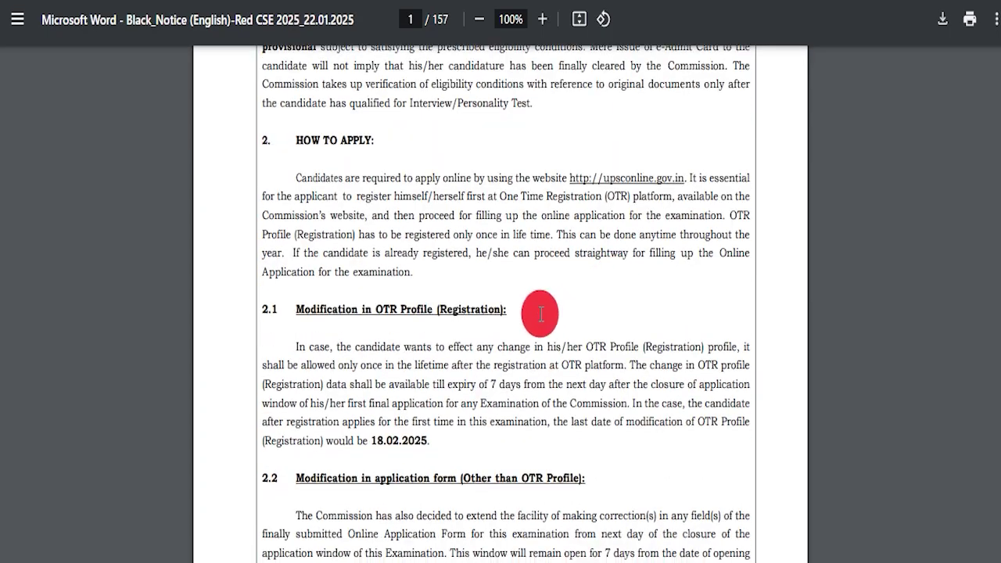
{"action": "scroll", "coordinate": [501, 273], "scroll_direction": "down", "scroll_amount": 20}
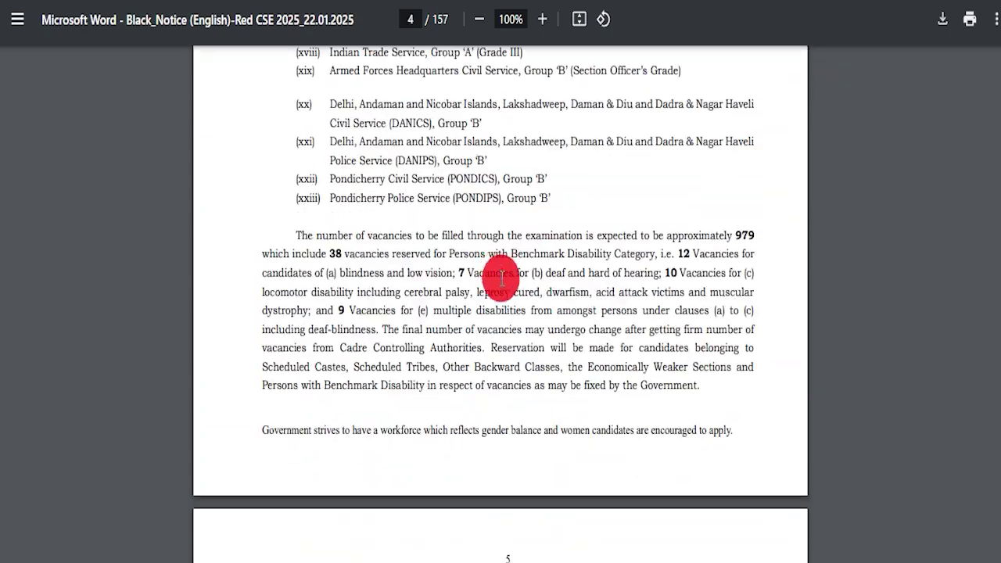
{"action": "scroll", "coordinate": [474, 262], "scroll_direction": "up", "scroll_amount": 10}
{"action": "scroll", "coordinate": [422, 251], "scroll_direction": "up", "scroll_amount": 3}
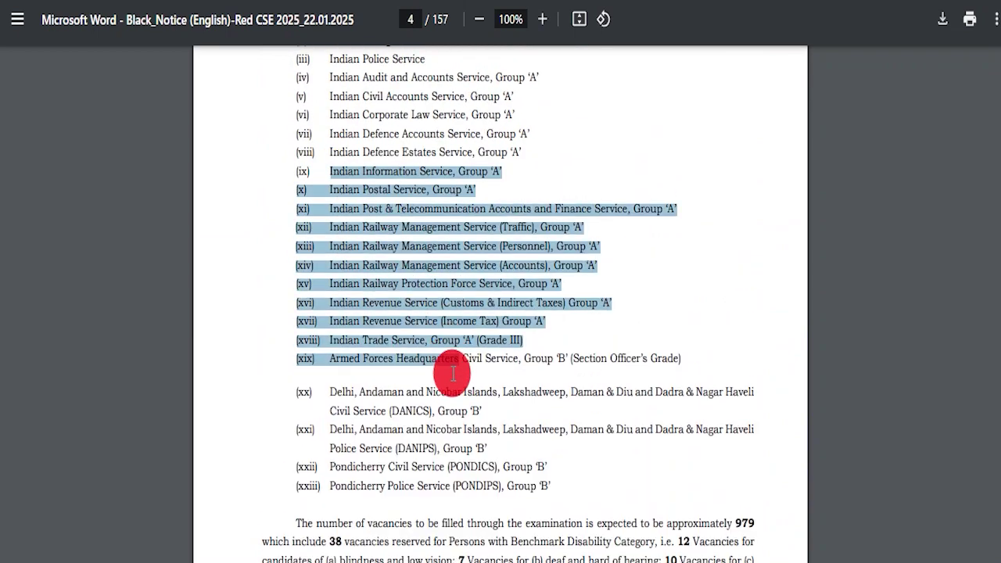
{"action": "scroll", "coordinate": [286, 279], "scroll_direction": "up", "scroll_amount": 2}
Scroll through the CSE and IFoS notification PDFs, then highlight the job post's Apply Online link
{"action": "scroll", "coordinate": [413, 232], "scroll_direction": "down", "scroll_amount": 18}
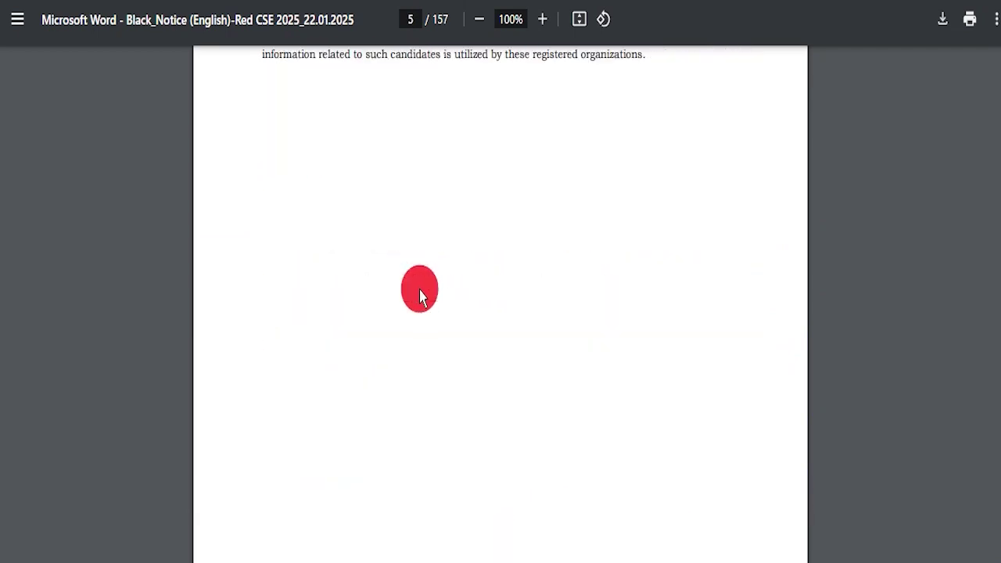
{"action": "scroll", "coordinate": [436, 290], "scroll_direction": "down", "scroll_amount": 20}
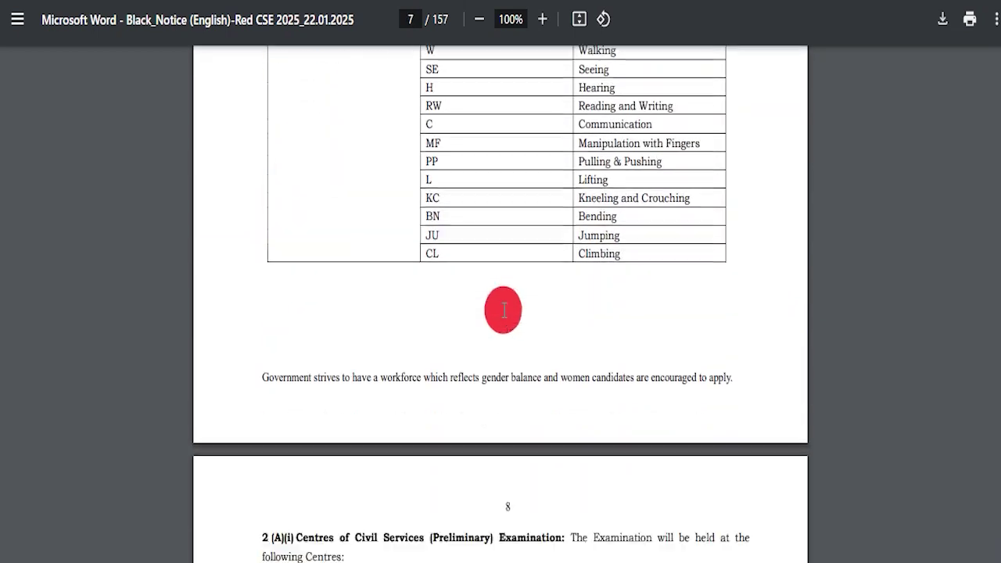
{"action": "scroll", "coordinate": [504, 295], "scroll_direction": "down", "scroll_amount": 20}
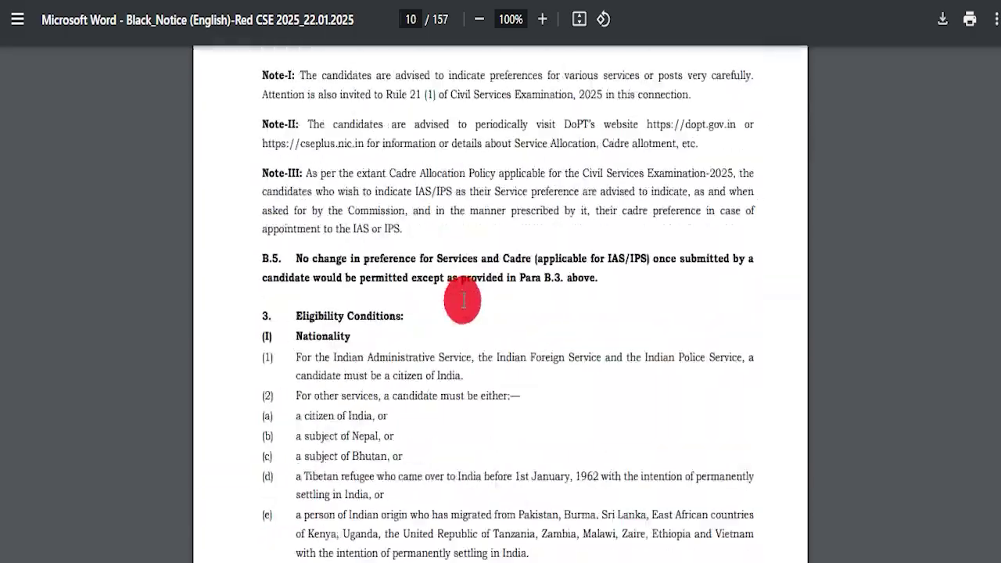
{"action": "scroll", "coordinate": [470, 313], "scroll_direction": "down", "scroll_amount": 20}
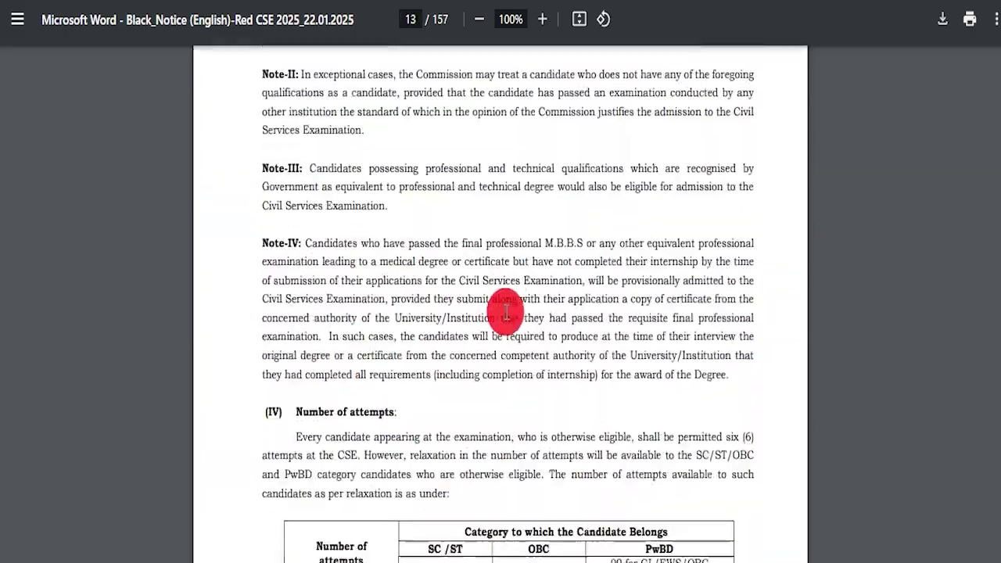
{"action": "scroll", "coordinate": [504, 311], "scroll_direction": "down", "scroll_amount": 20}
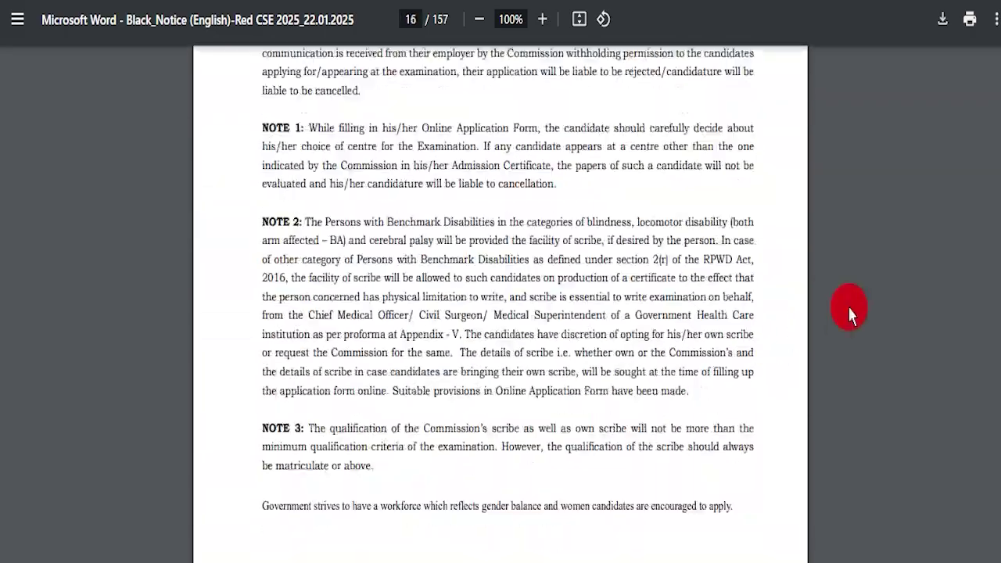
{"action": "left_click_drag", "start_coordinate": [995, 117], "coordinate": [999, 48]}
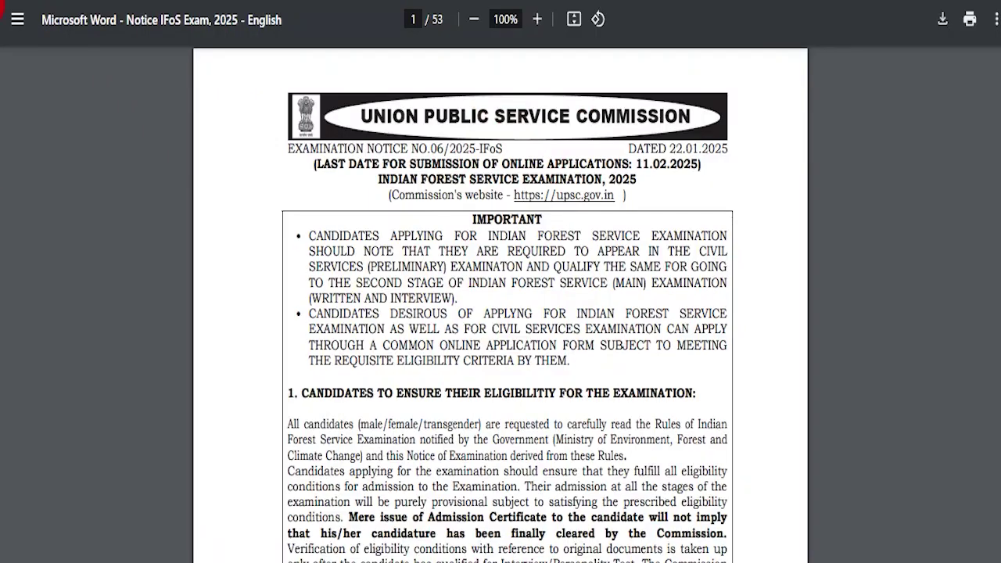
{"action": "scroll", "coordinate": [559, 338], "scroll_direction": "down", "scroll_amount": 10}
{"action": "left_click_drag", "start_coordinate": [999, 62], "coordinate": [1000, 131]}
{"action": "left_click_drag", "start_coordinate": [1000, 79], "coordinate": [1000, 57]}
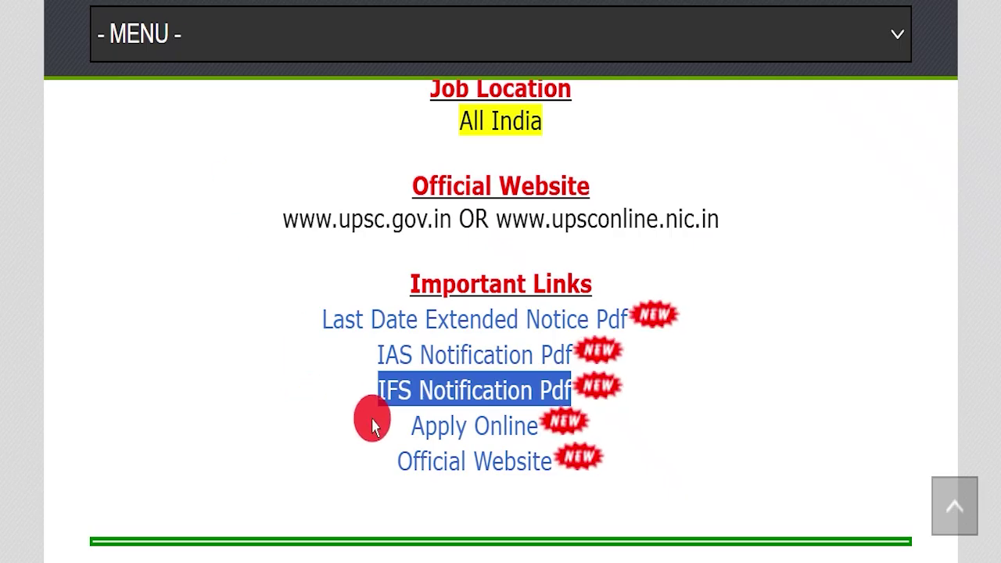
{"action": "left_click_drag", "start_coordinate": [369, 417], "coordinate": [518, 424]}
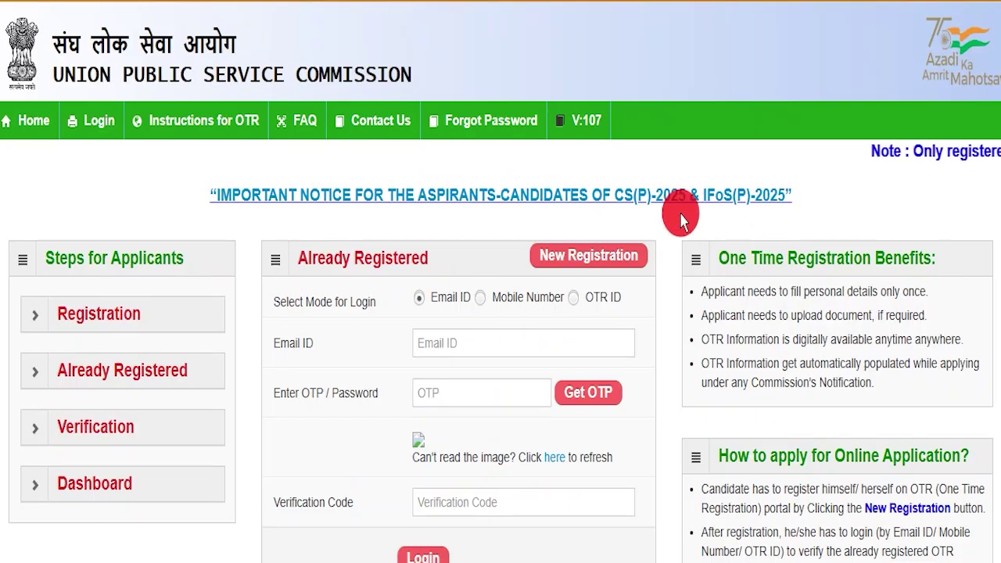
Look over the OTR login page, then choose New Registration to get the blank registration form
{"action": "scroll", "coordinate": [680, 219], "scroll_direction": "down", "scroll_amount": 3}
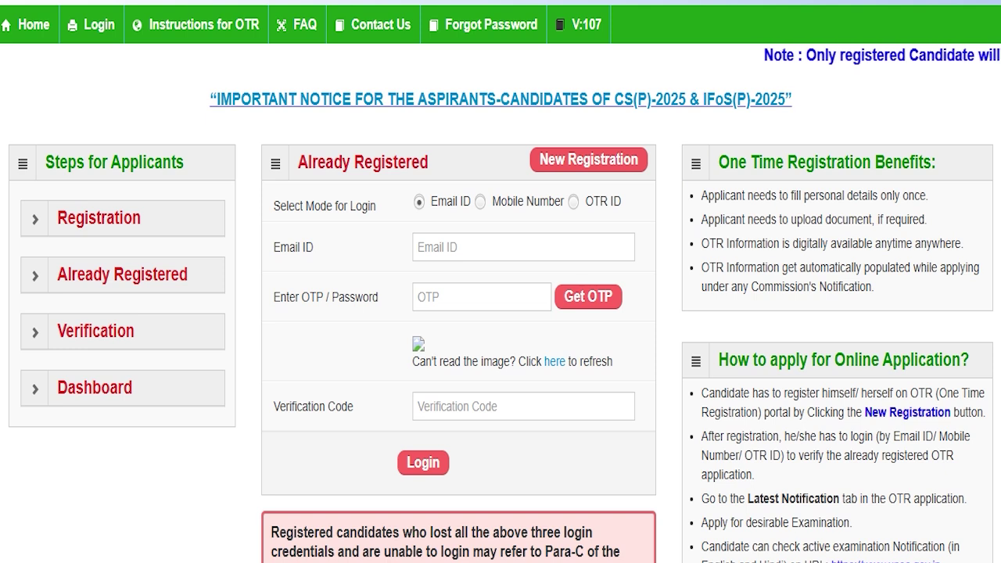
{"action": "mouse_move", "coordinate": [251, 174]}
{"action": "left_mouse_down"}
{"action": "mouse_move", "coordinate": [660, 389]}
{"action": "mouse_move", "coordinate": [655, 540]}
{"action": "mouse_move", "coordinate": [666, 503]}
{"action": "left_mouse_up"}
{"action": "left_click_drag", "start_coordinate": [402, 183], "coordinate": [649, 217]}
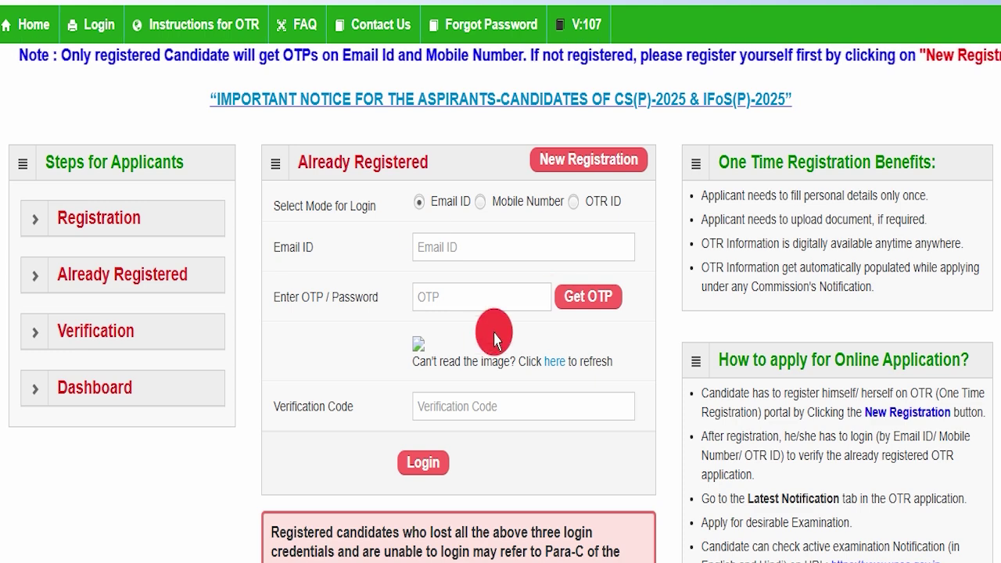
{"action": "scroll", "coordinate": [639, 305], "scroll_direction": "up", "scroll_amount": 1}
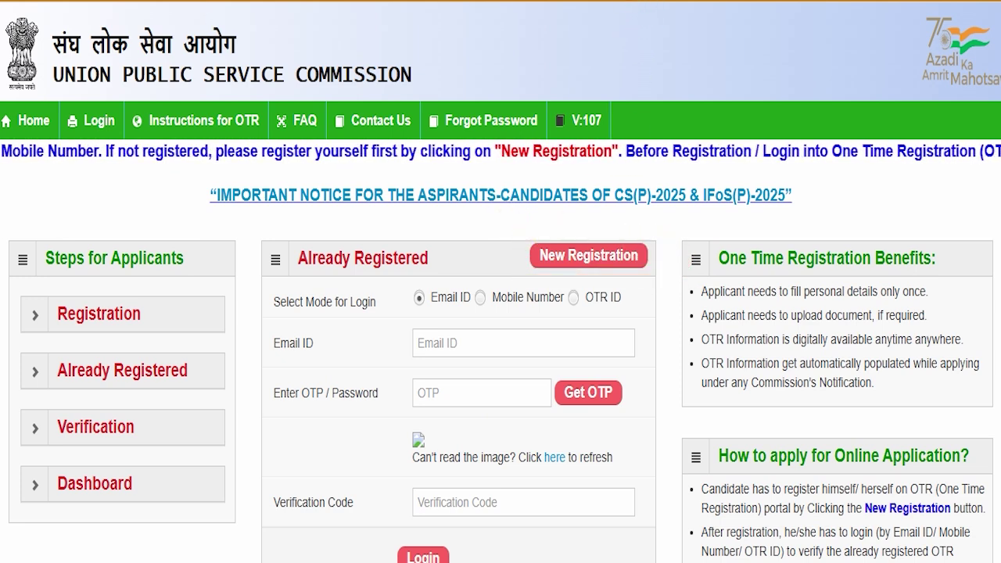
{"action": "left_click", "coordinate": [565, 255]}
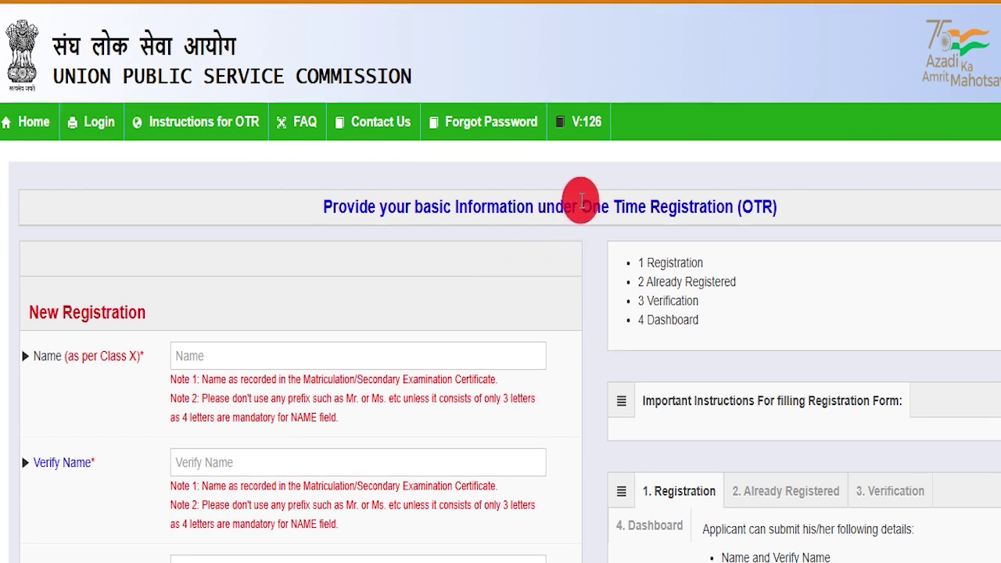
Enter the candidate's name in both the Name and Verify Name fields
{"action": "left_click_drag", "start_coordinate": [581, 202], "coordinate": [777, 207]}
{"action": "left_click", "coordinate": [777, 208]}
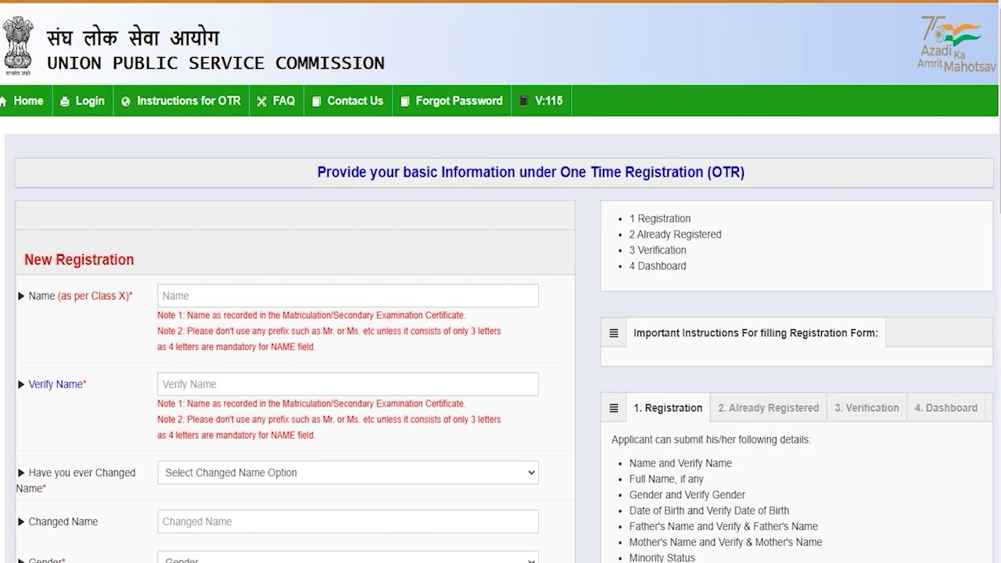
{"action": "left_click", "coordinate": [183, 294]}
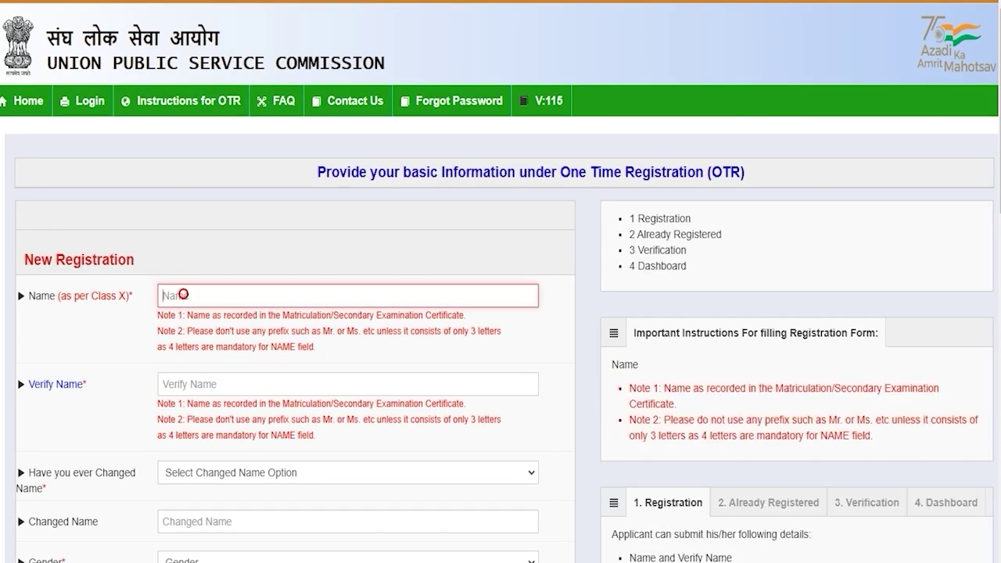
{"action": "type", "text": "Amit"}
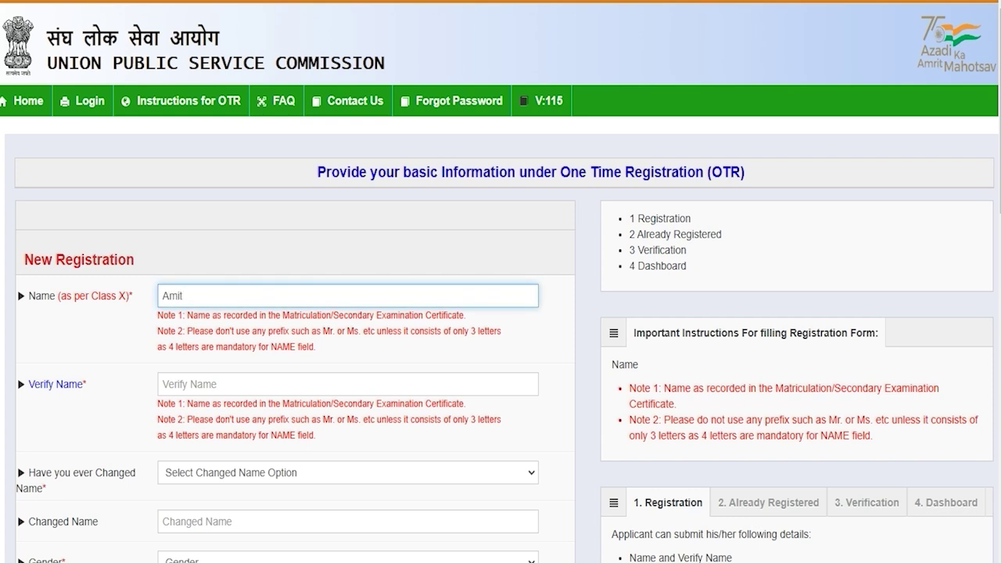
{"action": "left_click", "coordinate": [179, 392]}
{"action": "type", "text": "Amit"}
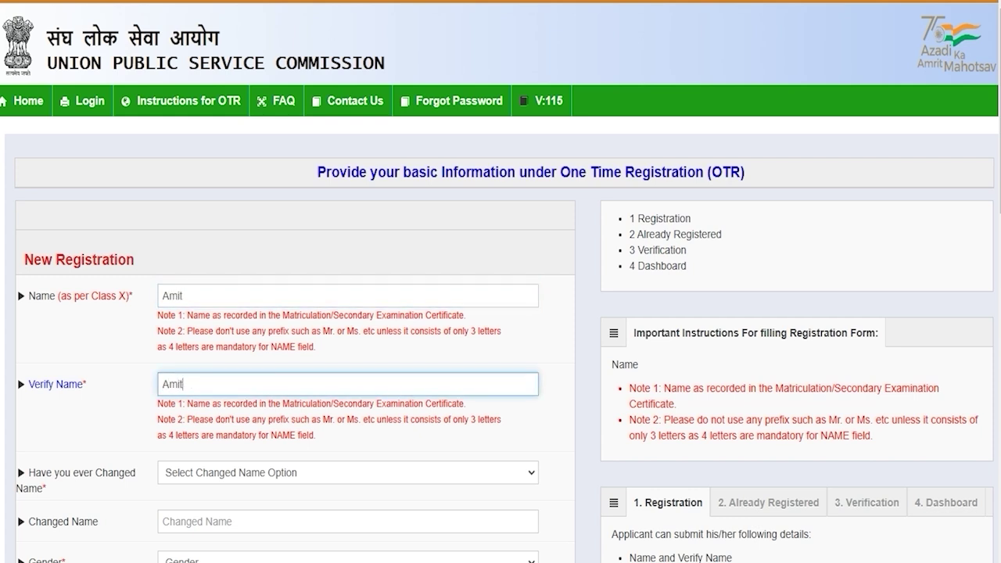
Answer No to whether the candidate has changed their name
{"action": "scroll", "coordinate": [501, 312], "scroll_direction": "down", "scroll_amount": 3}
{"action": "left_click", "coordinate": [247, 233]}
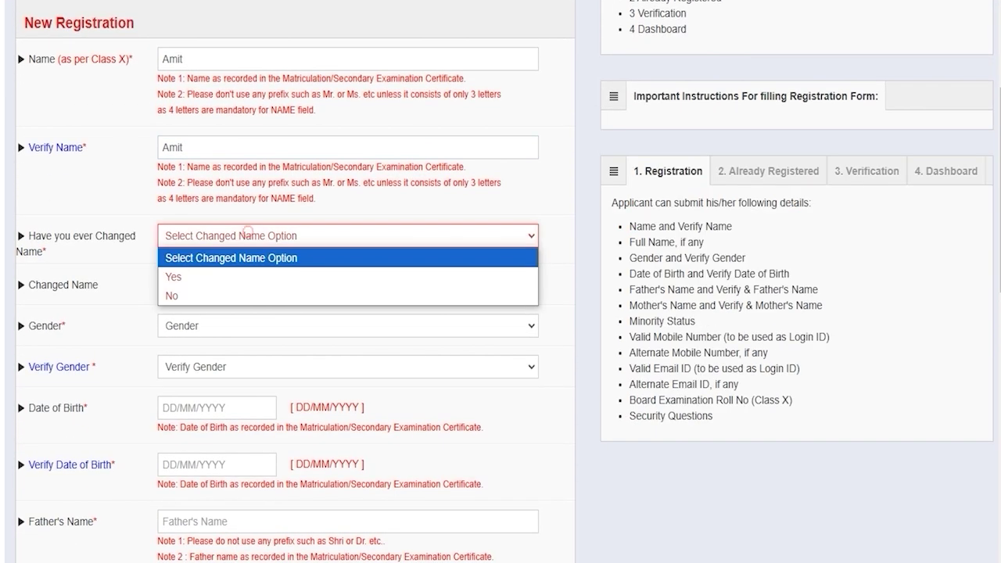
{"action": "left_click", "coordinate": [192, 276]}
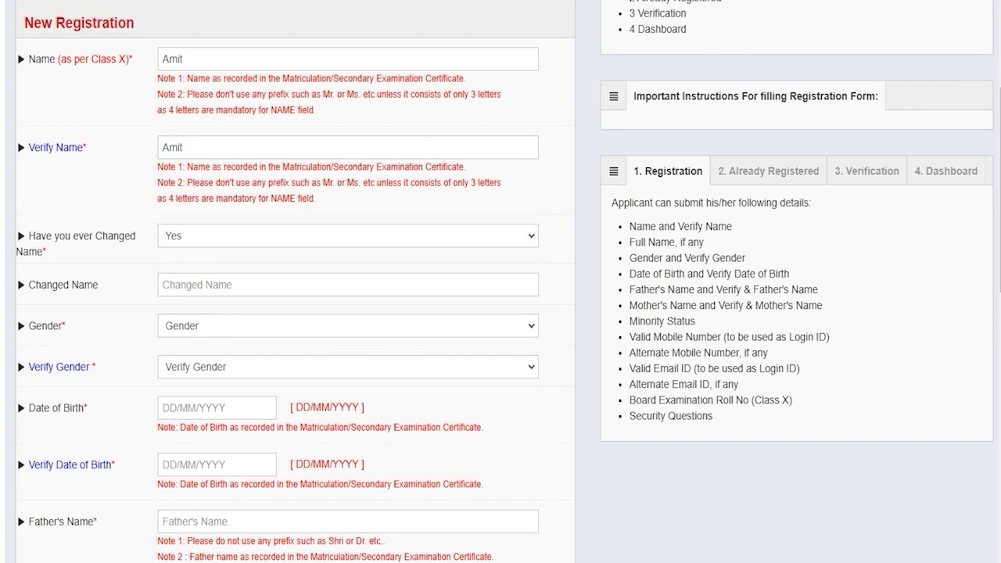
{"action": "left_click", "coordinate": [188, 284]}
{"action": "left_click", "coordinate": [193, 237]}
{"action": "key", "text": "Down"}
{"action": "left_click", "coordinate": [179, 295]}
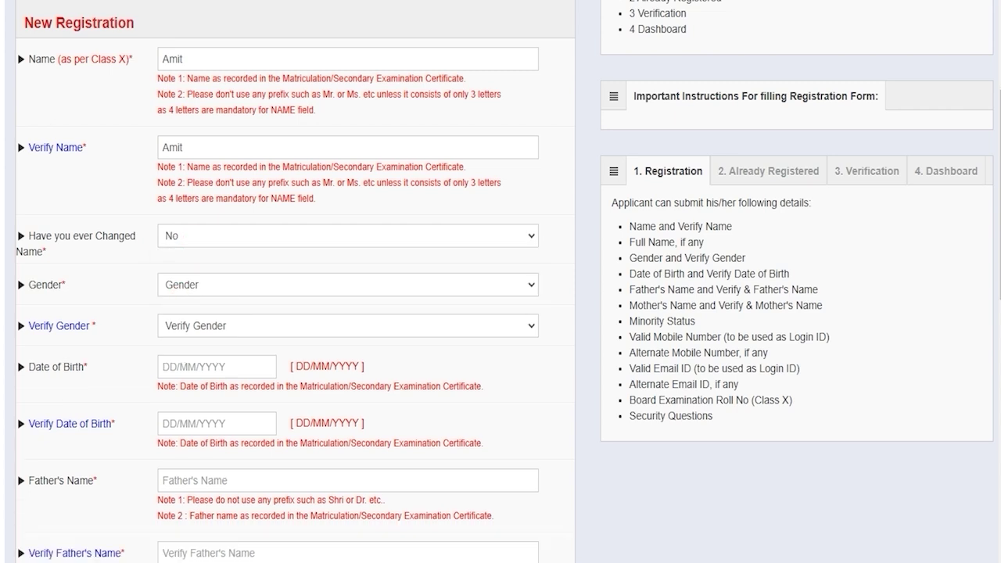
Select Male for gender and its confirmation, and open the date of birth pickers
{"action": "left_click", "coordinate": [203, 285]}
{"action": "left_click", "coordinate": [188, 306]}
{"action": "left_click", "coordinate": [192, 329]}
{"action": "left_click", "coordinate": [192, 365]}
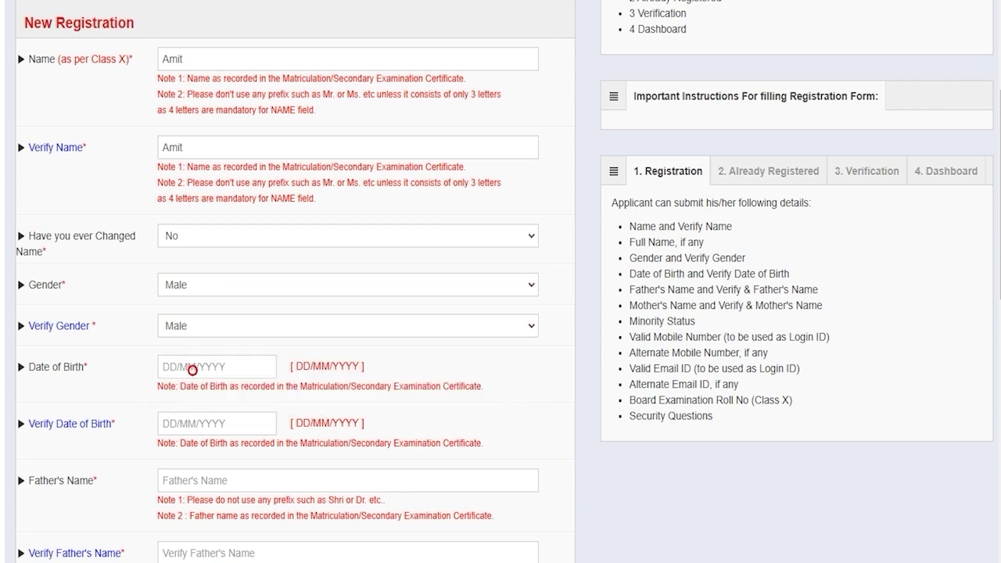
{"action": "left_click", "coordinate": [195, 368]}
{"action": "left_click", "coordinate": [290, 543]}
{"action": "left_click", "coordinate": [200, 423]}
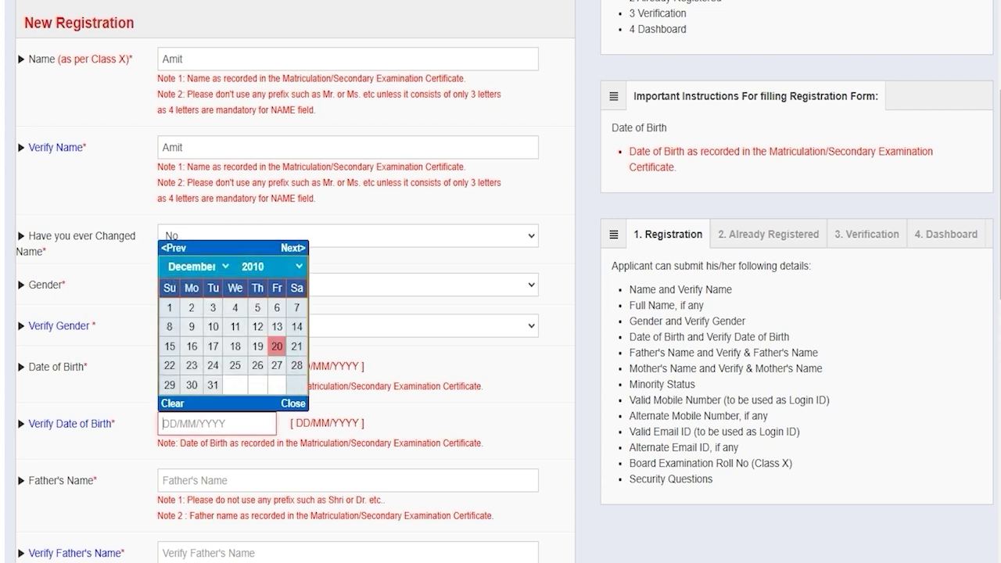
Enter the father's name in both Father's Name and Verify Father's Name
{"action": "left_click", "coordinate": [196, 479]}
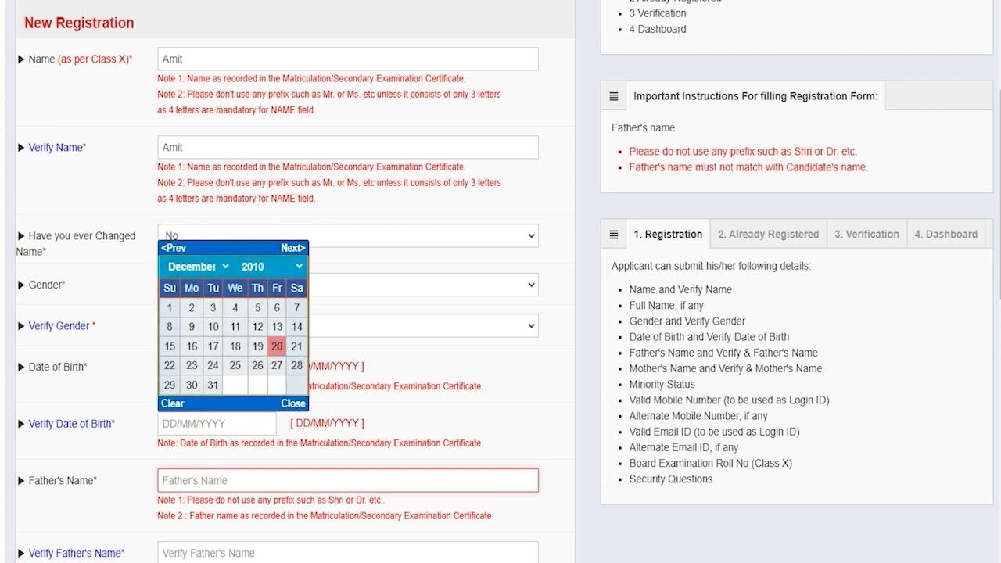
{"action": "type", "text": "Rakesh"}
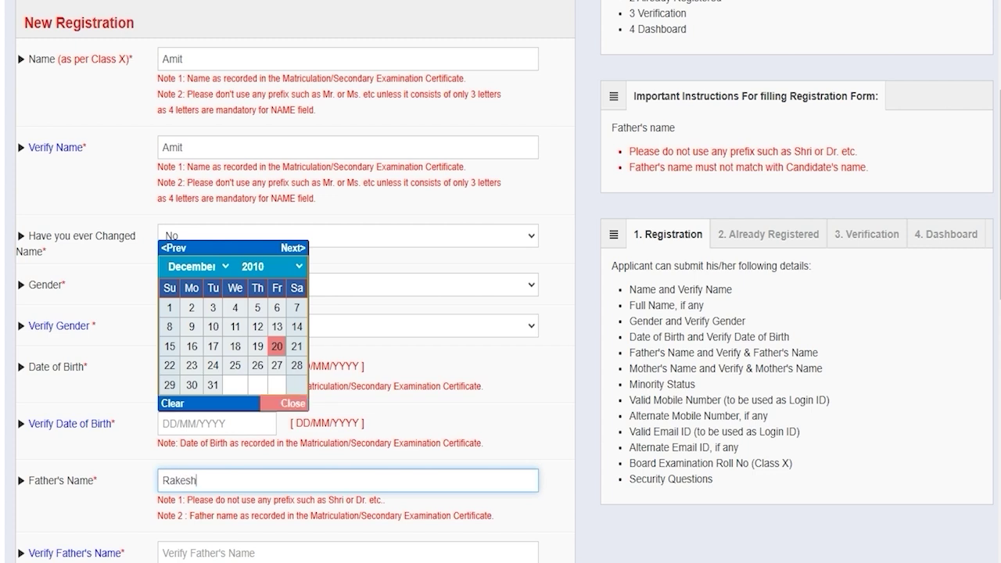
{"action": "left_click", "coordinate": [293, 403]}
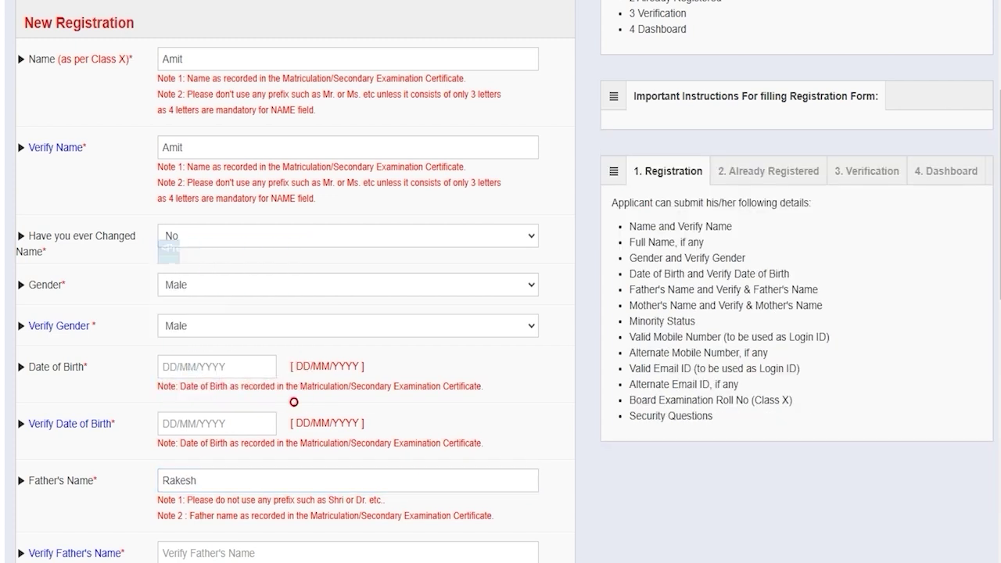
{"action": "left_click", "coordinate": [192, 552]}
{"action": "type", "text": "Rakesh"}
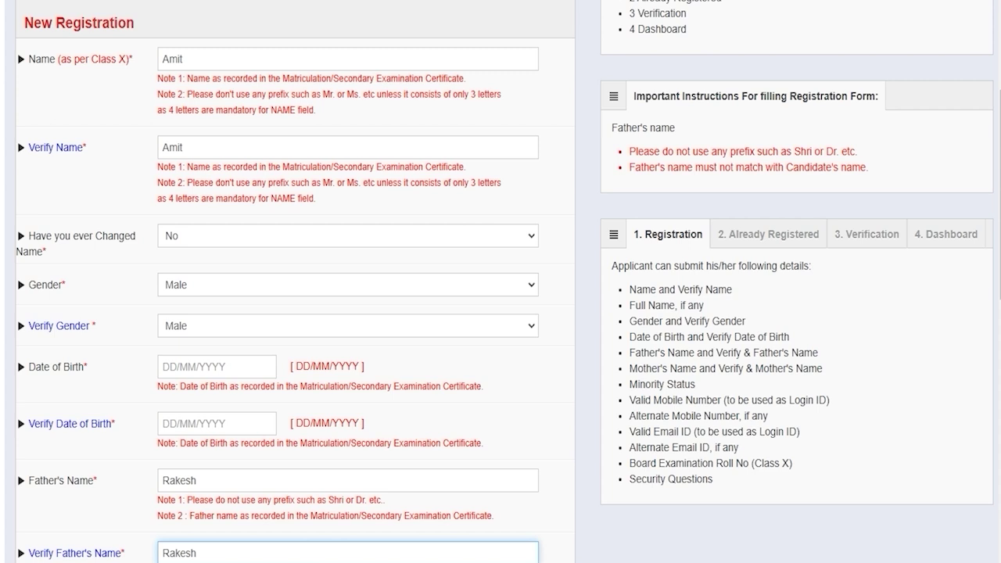
{"action": "scroll", "coordinate": [501, 282], "scroll_direction": "down", "scroll_amount": 4}
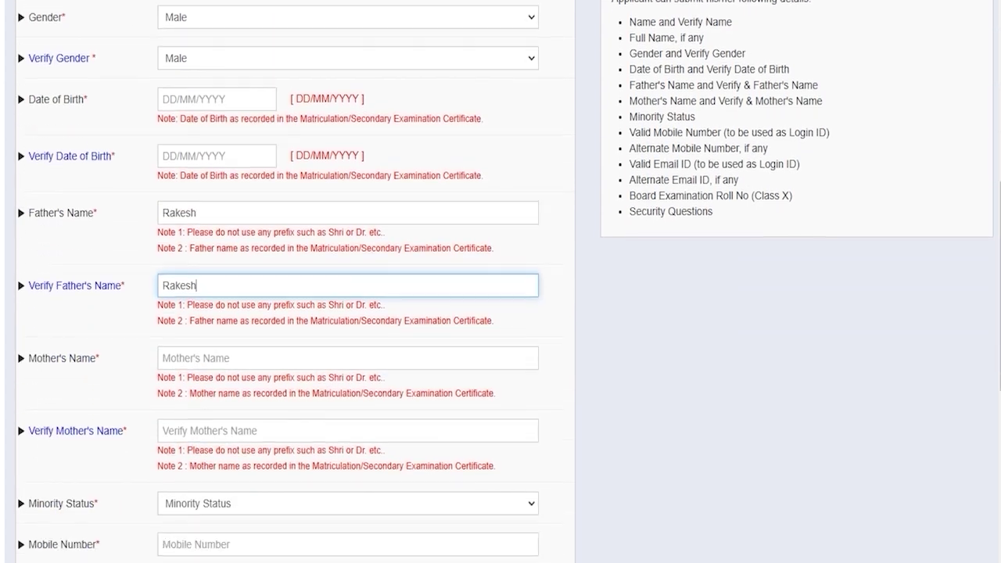
Move past the mother's name fields and set Minority Status to No
{"action": "left_click", "coordinate": [193, 310]}
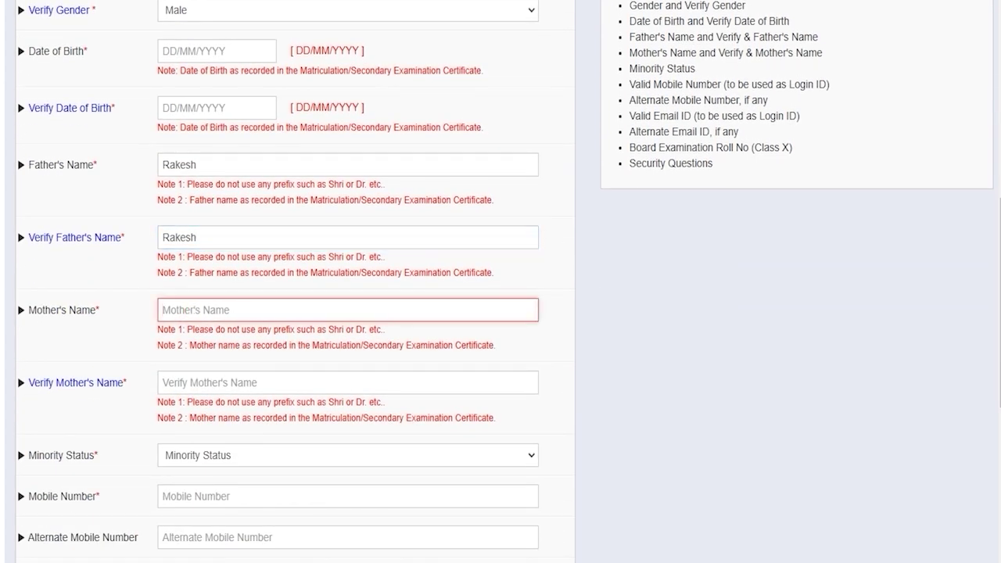
{"action": "left_click", "coordinate": [193, 383]}
{"action": "scroll", "coordinate": [193, 382], "scroll_direction": "down", "scroll_amount": 2}
{"action": "scroll", "coordinate": [194, 383], "scroll_direction": "down", "scroll_amount": 1}
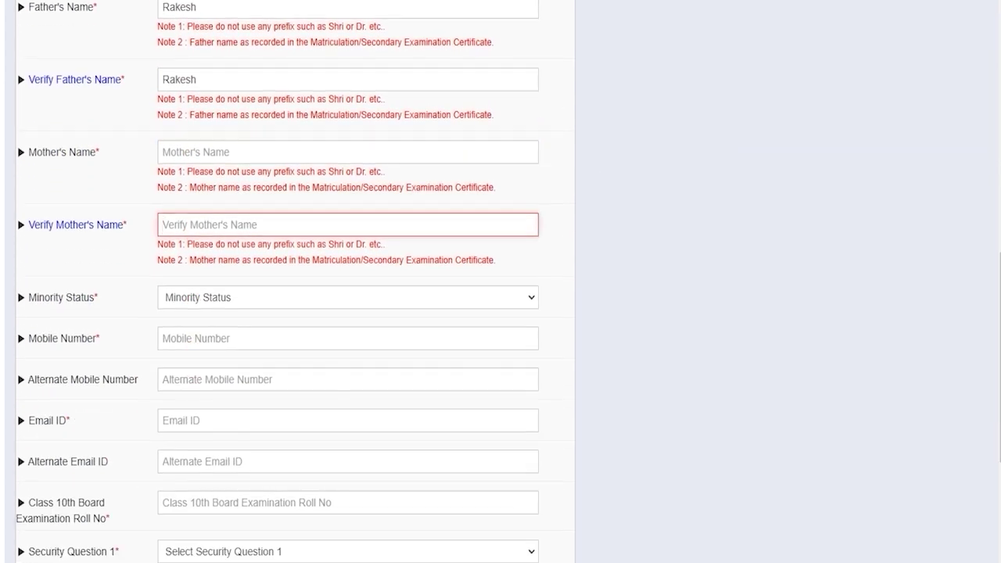
{"action": "left_click", "coordinate": [207, 297]}
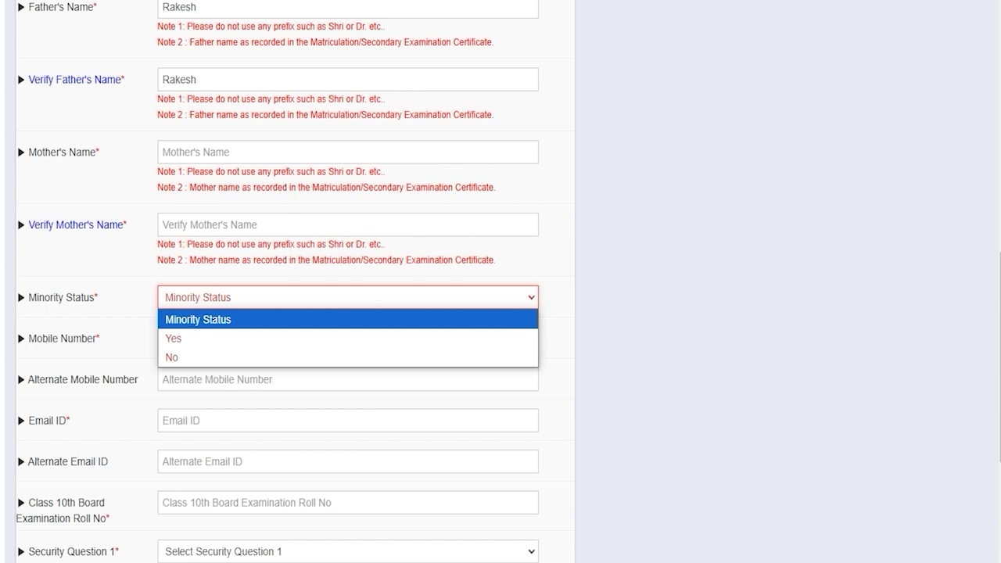
{"action": "left_click", "coordinate": [185, 338]}
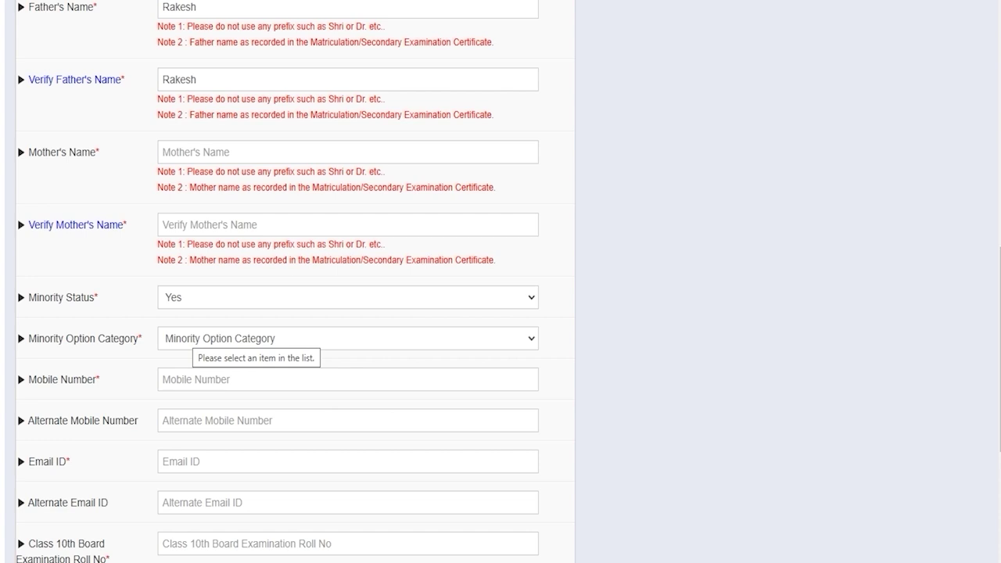
{"action": "left_click", "coordinate": [191, 337]}
{"action": "key", "text": "Down"}
{"action": "key", "text": "Down"}
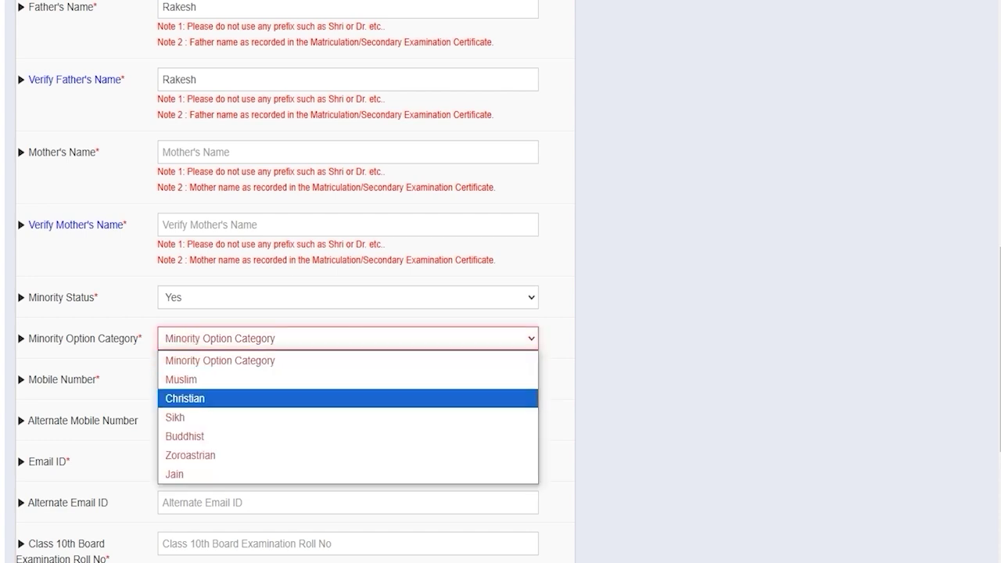
{"action": "left_click", "coordinate": [208, 291]}
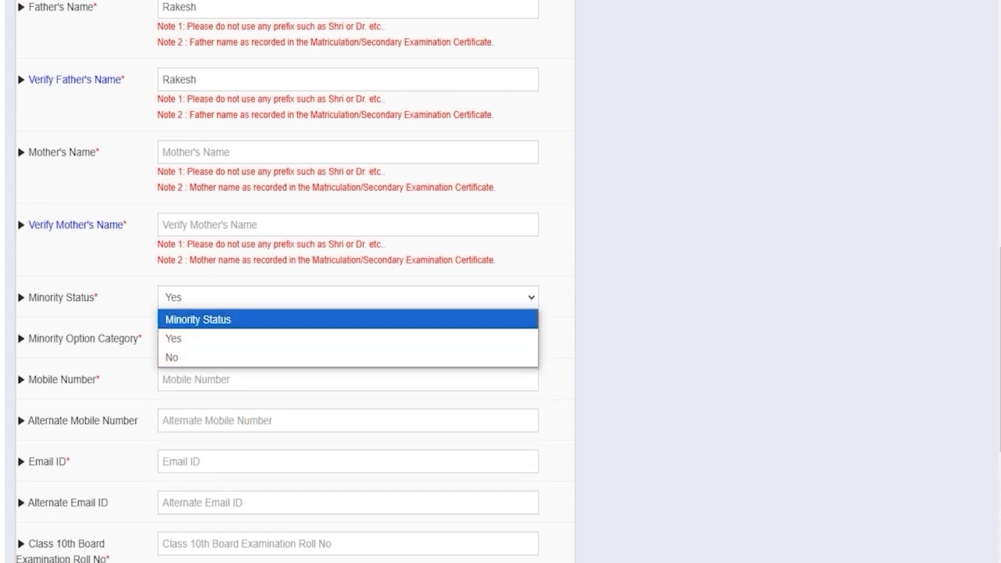
{"action": "left_click", "coordinate": [183, 360]}
Fill in the mobile number, email ID and Class 10th roll number fields
{"action": "left_click", "coordinate": [188, 339]}
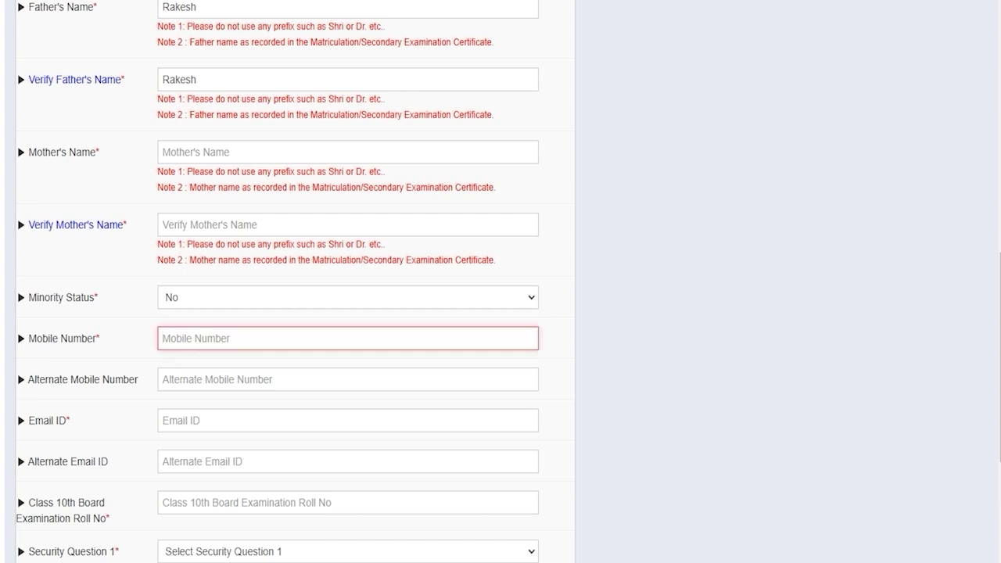
{"action": "left_click", "coordinate": [195, 340]}
{"action": "scroll", "coordinate": [195, 339], "scroll_direction": "down", "scroll_amount": 1}
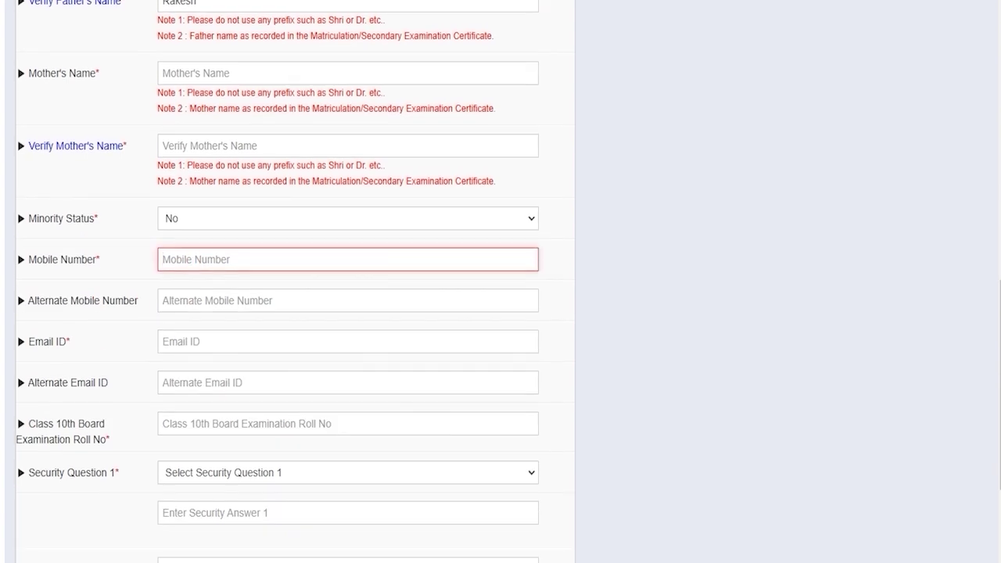
{"action": "left_click", "coordinate": [195, 341]}
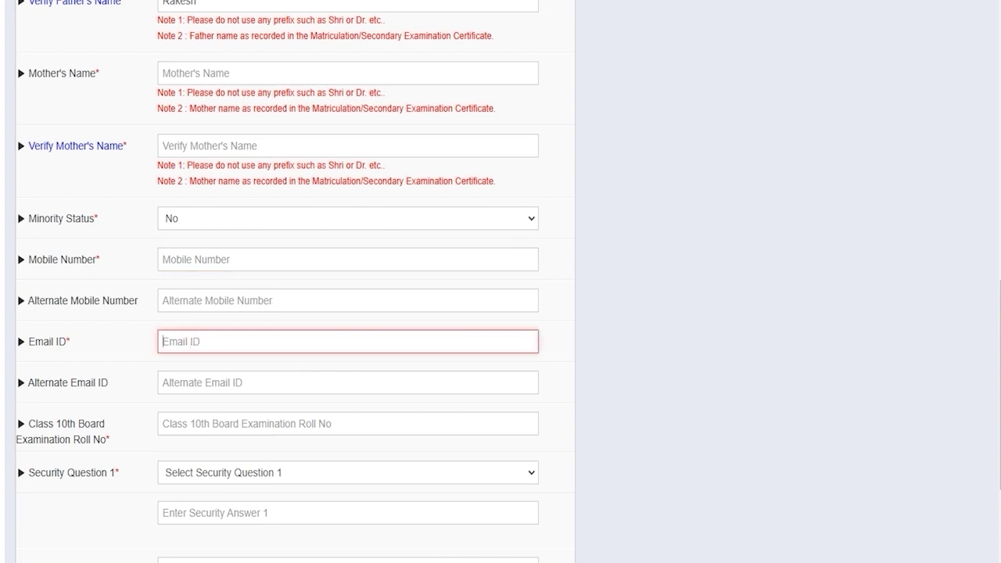
{"action": "scroll", "coordinate": [348, 312], "scroll_direction": "down", "scroll_amount": 2}
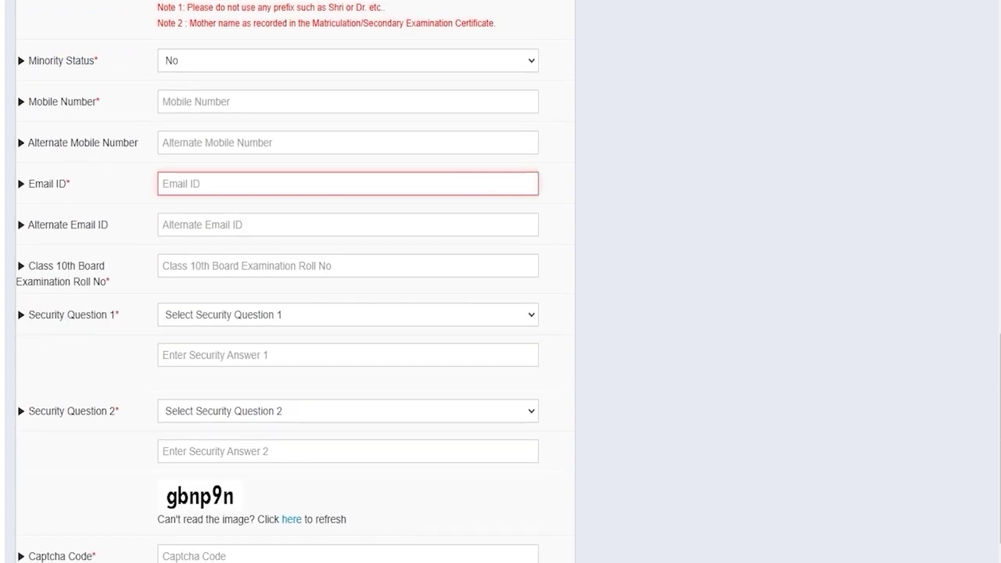
{"action": "left_click", "coordinate": [219, 263]}
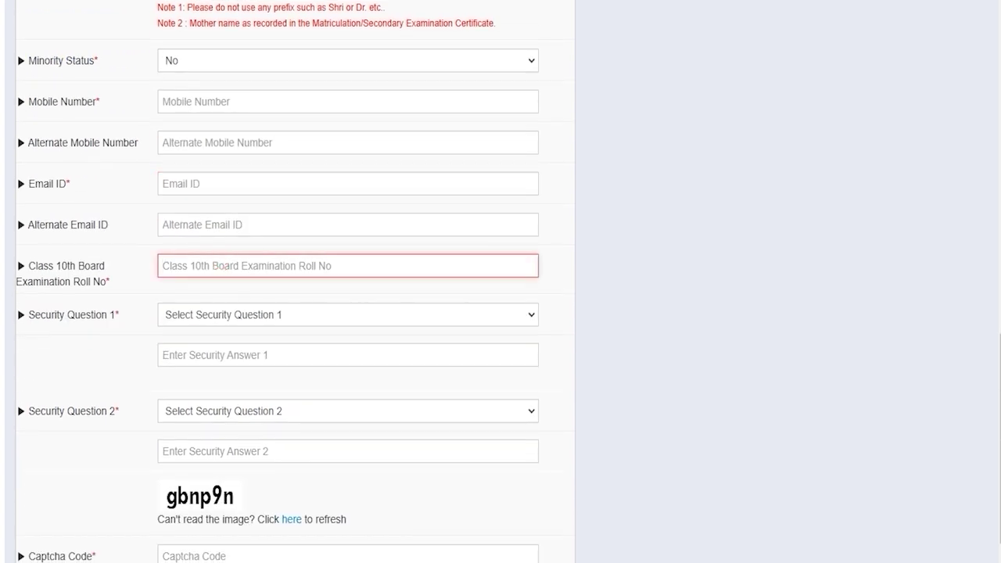
Pick the childhood-name and favorite-author security questions, enter their answers and the captcha
{"action": "left_click", "coordinate": [234, 314]}
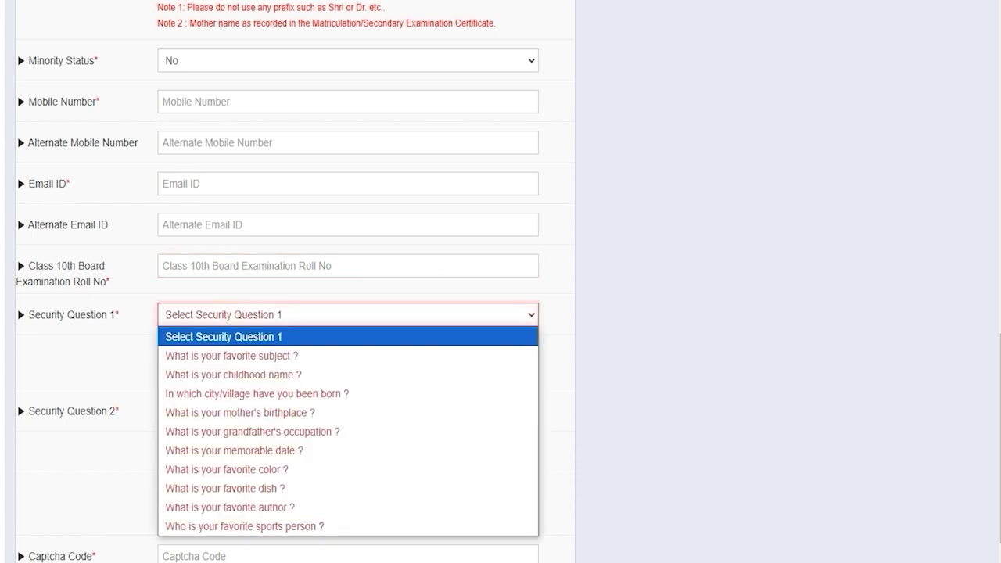
{"action": "key", "text": "Down"}
{"action": "key", "text": "Down"}
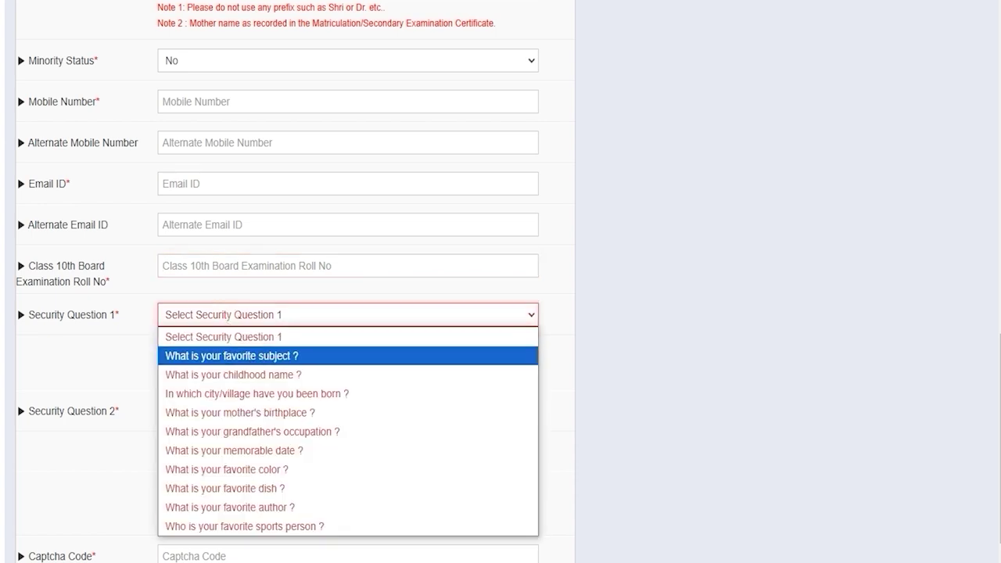
{"action": "left_click", "coordinate": [247, 373]}
{"action": "left_click", "coordinate": [223, 355]}
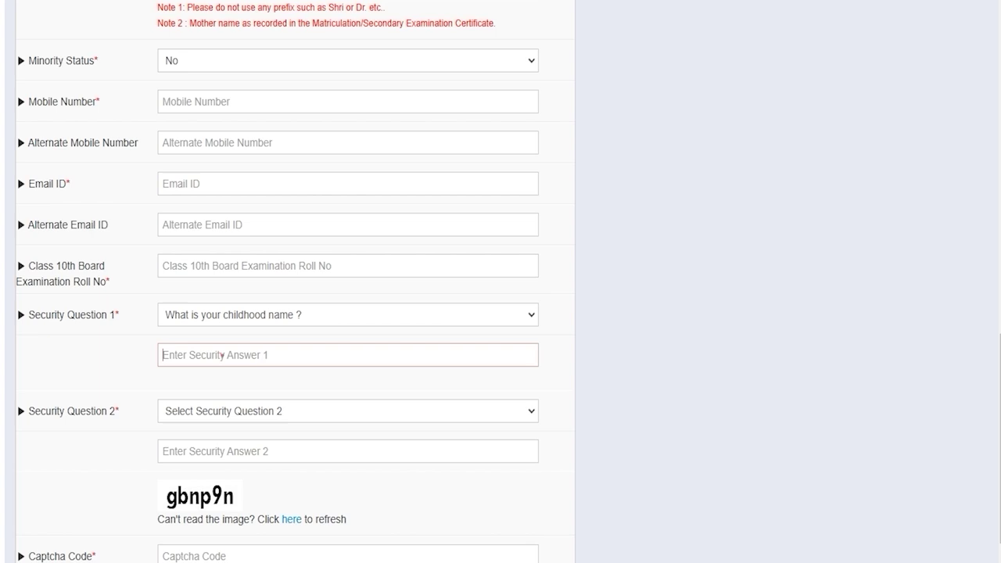
{"action": "left_click", "coordinate": [223, 411]}
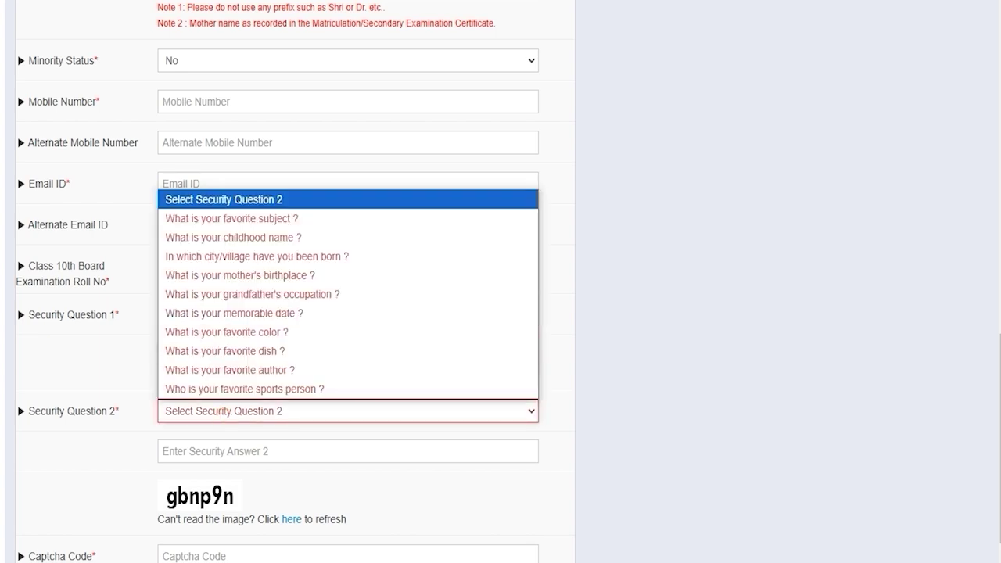
{"action": "left_click", "coordinate": [233, 373]}
{"action": "left_click", "coordinate": [232, 451]}
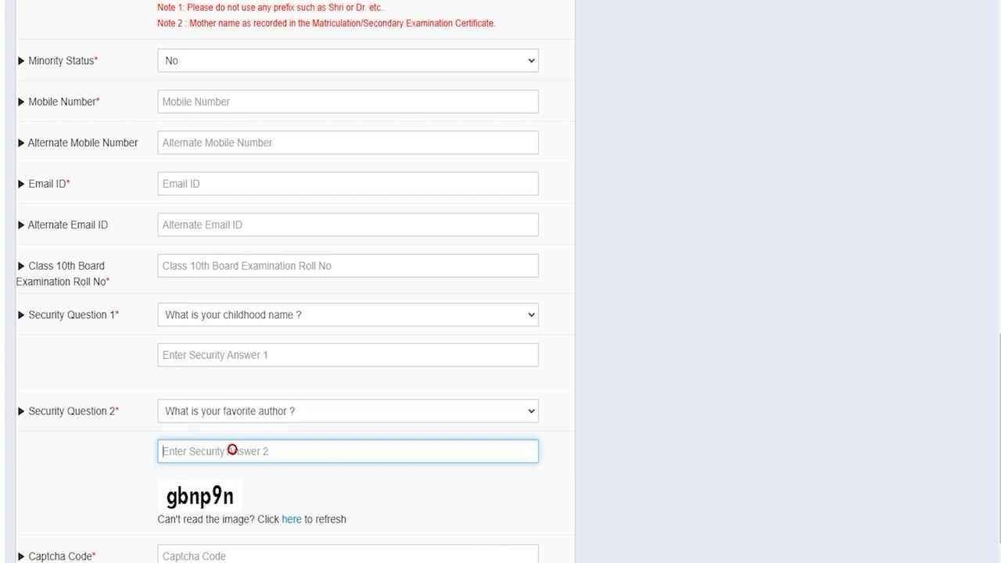
{"action": "scroll", "coordinate": [233, 450], "scroll_direction": "down", "scroll_amount": 2}
{"action": "left_click", "coordinate": [198, 417]}
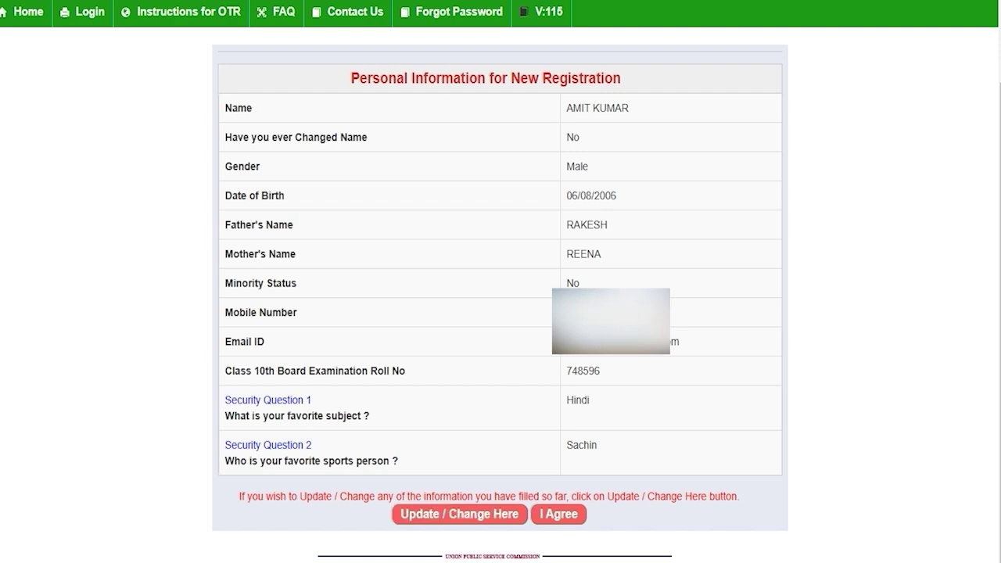
Accept the reviewed registration details with I Agree
{"action": "left_click", "coordinate": [558, 514]}
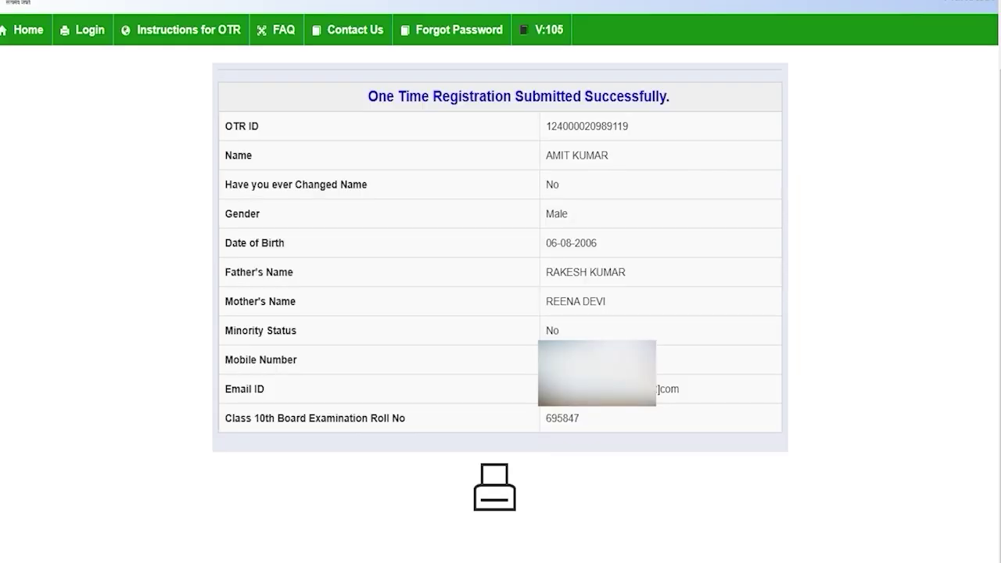
Select the newly issued OTR ID on the confirmation page, then go to the portal Login page
{"action": "left_click_drag", "start_coordinate": [421, 96], "coordinate": [643, 97]}
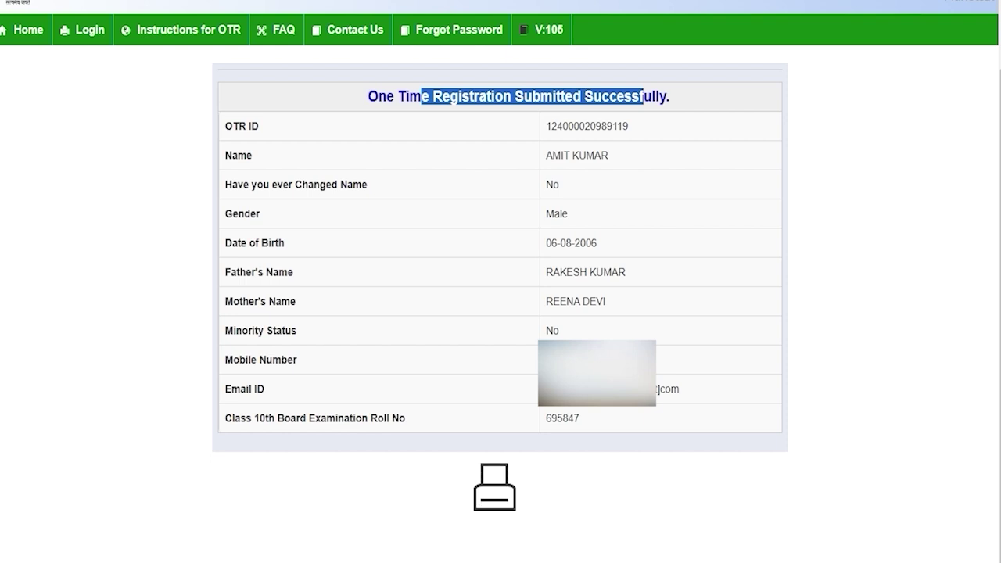
{"action": "left_click", "coordinate": [593, 228]}
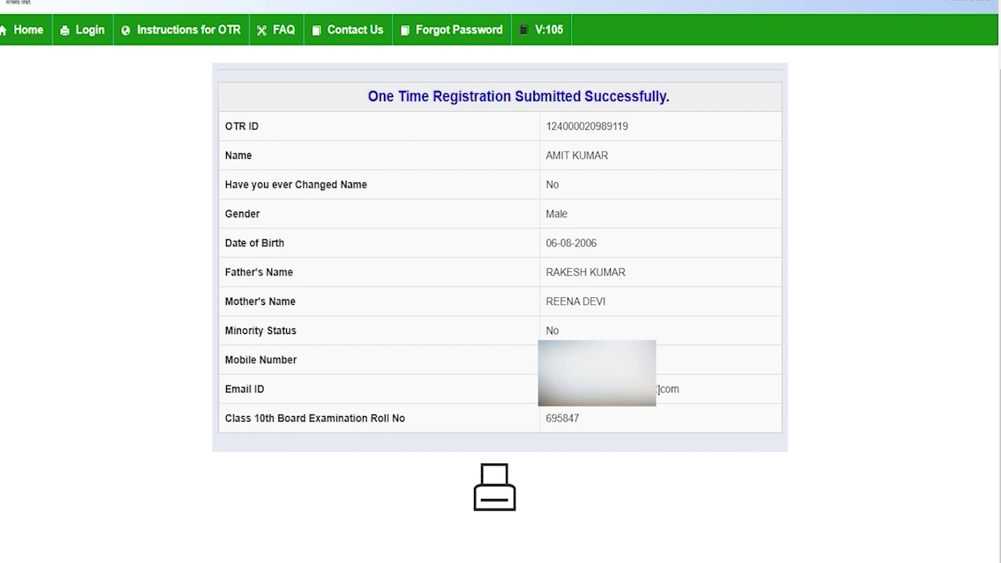
{"action": "left_click_drag", "start_coordinate": [545, 126], "coordinate": [628, 126]}
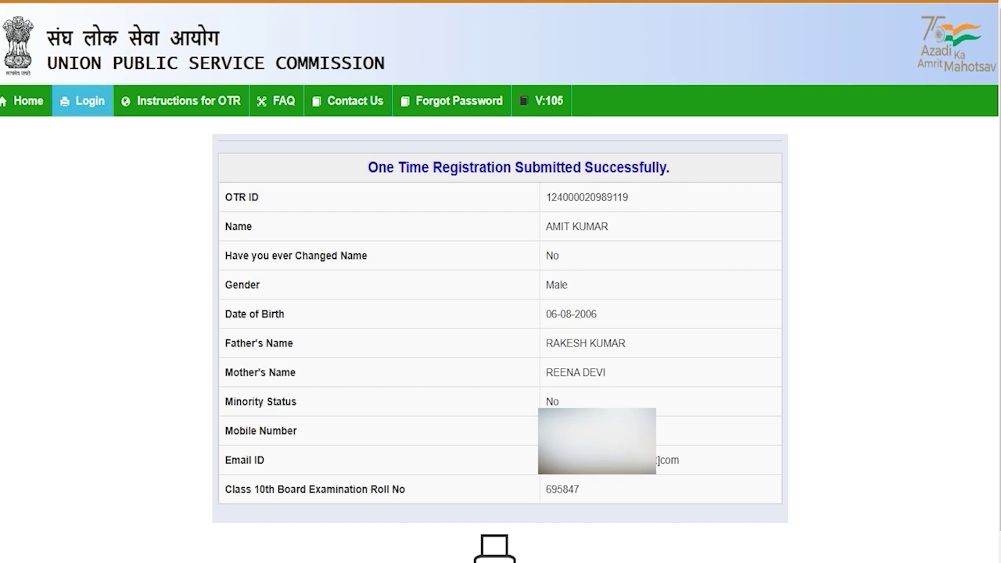
{"action": "left_click", "coordinate": [88, 101]}
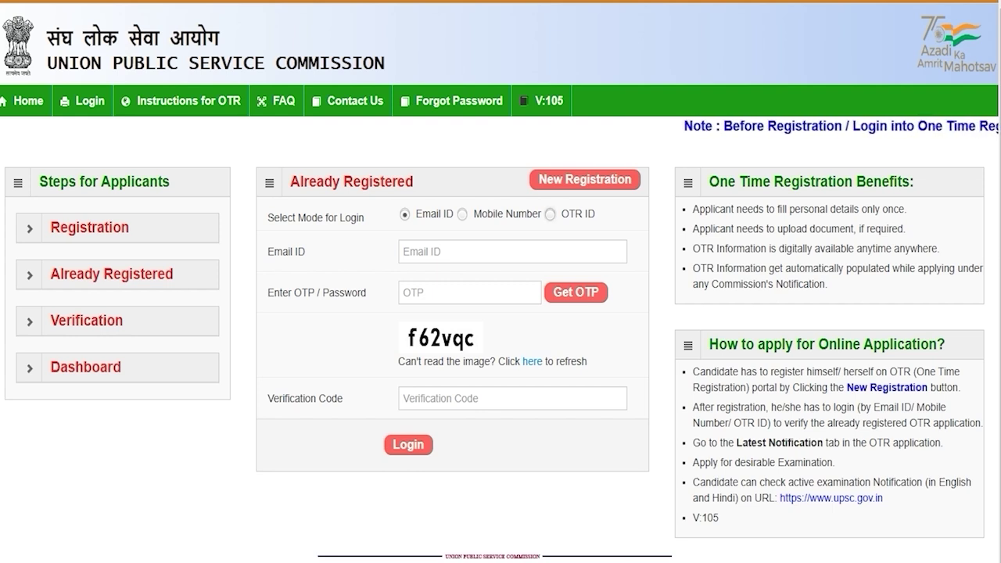
Try the OTR ID, Mobile Number and Email ID login modes, then step through the email login fields
{"action": "left_click", "coordinate": [549, 214]}
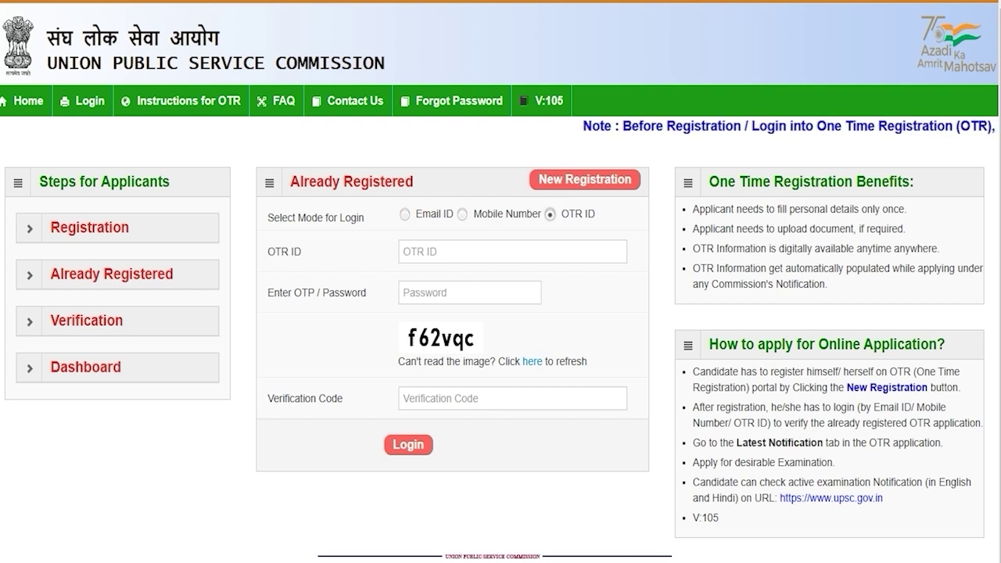
{"action": "left_click", "coordinate": [462, 214]}
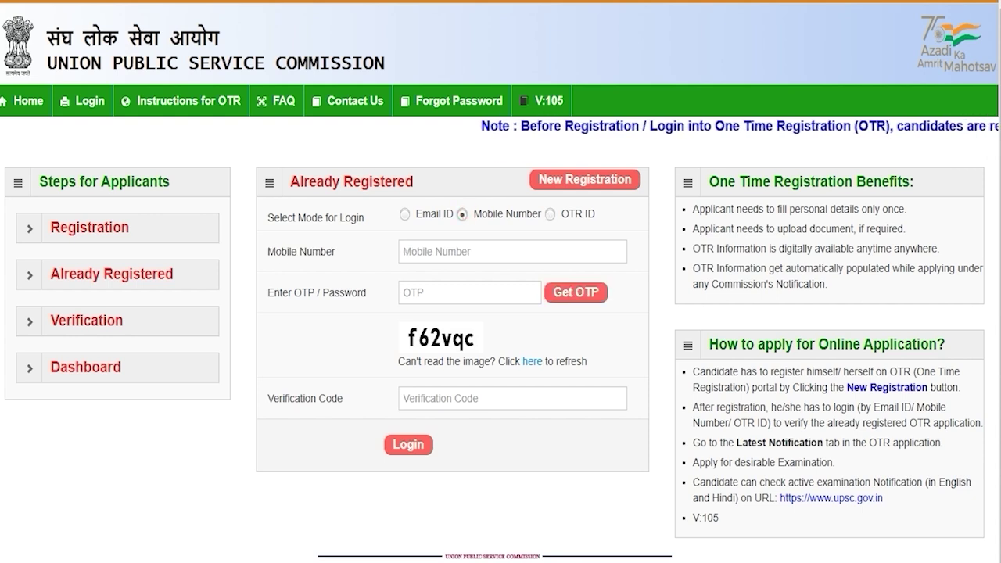
{"action": "left_click", "coordinate": [404, 214]}
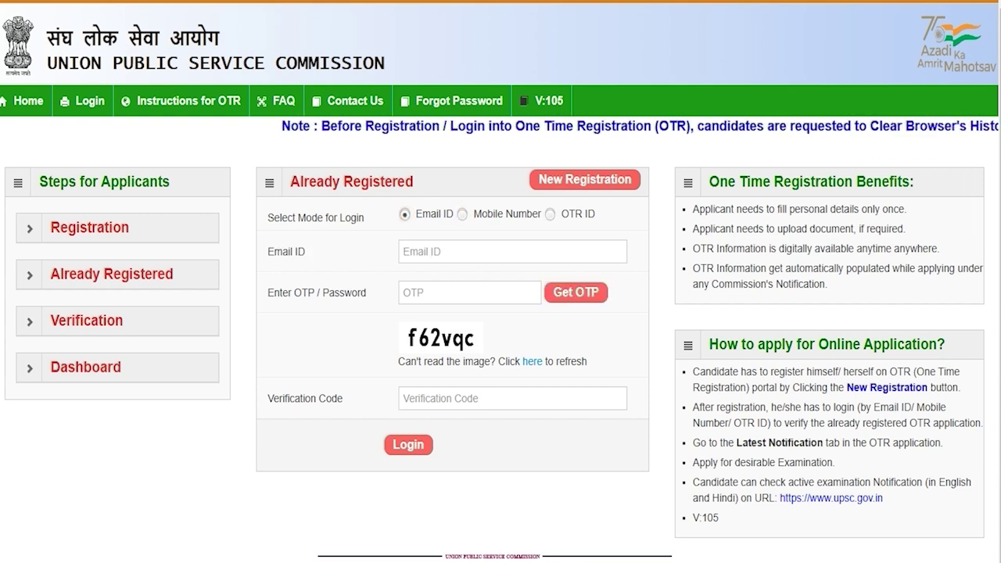
{"action": "left_click", "coordinate": [433, 251]}
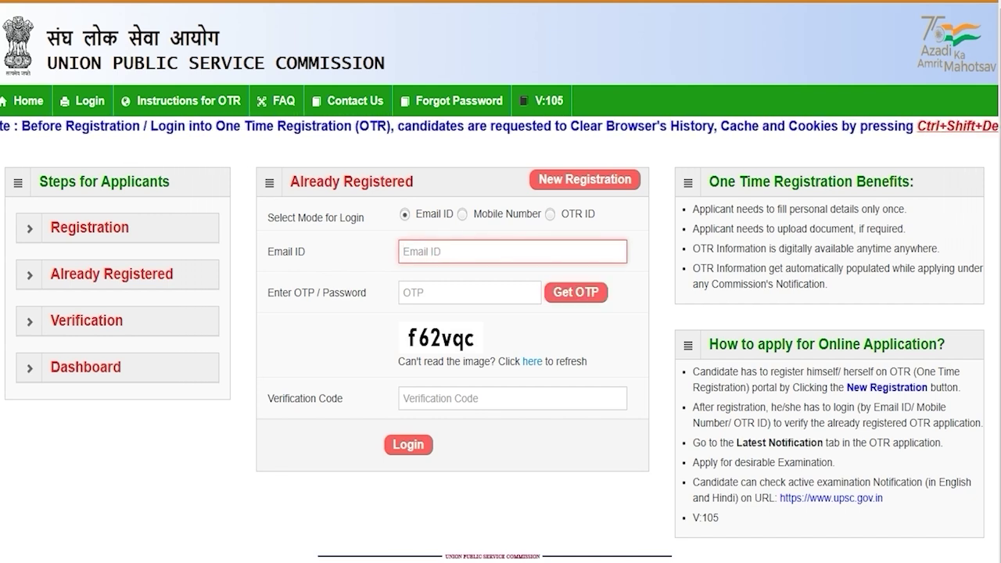
{"action": "left_click", "coordinate": [457, 293]}
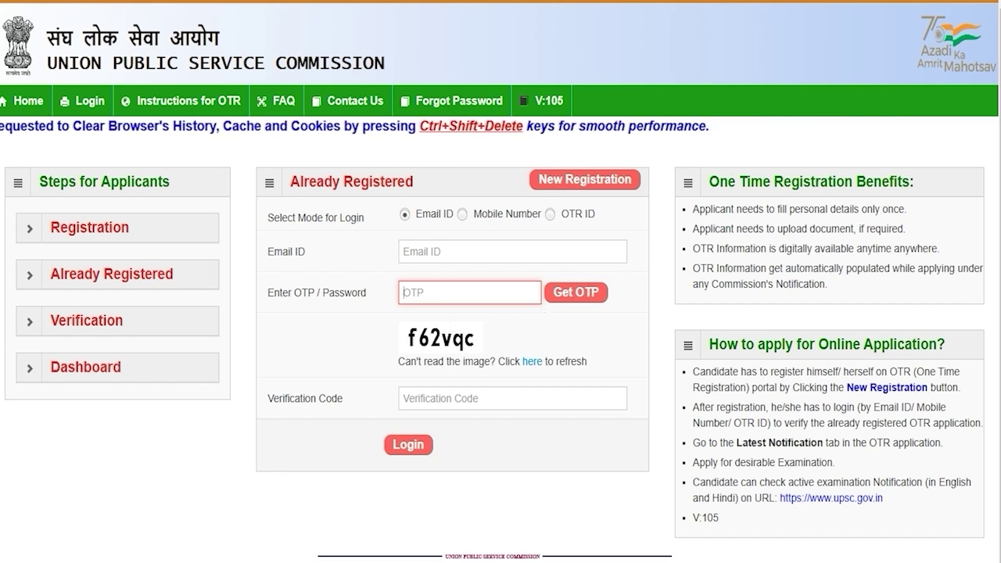
{"action": "left_click", "coordinate": [403, 398]}
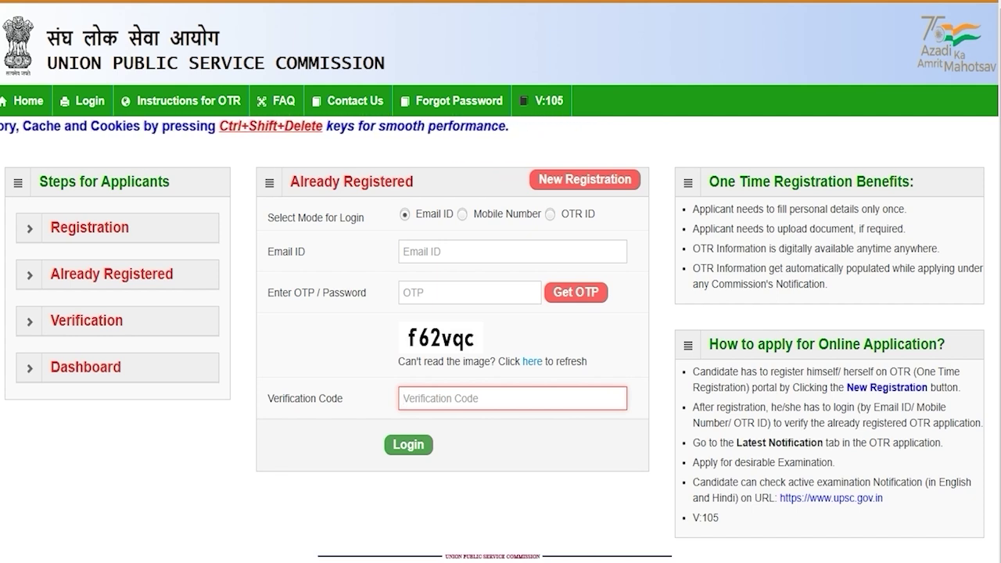
Switch to Mobile Number login and go through its mobile number, OTP and verification code fields
{"action": "left_click", "coordinate": [462, 213]}
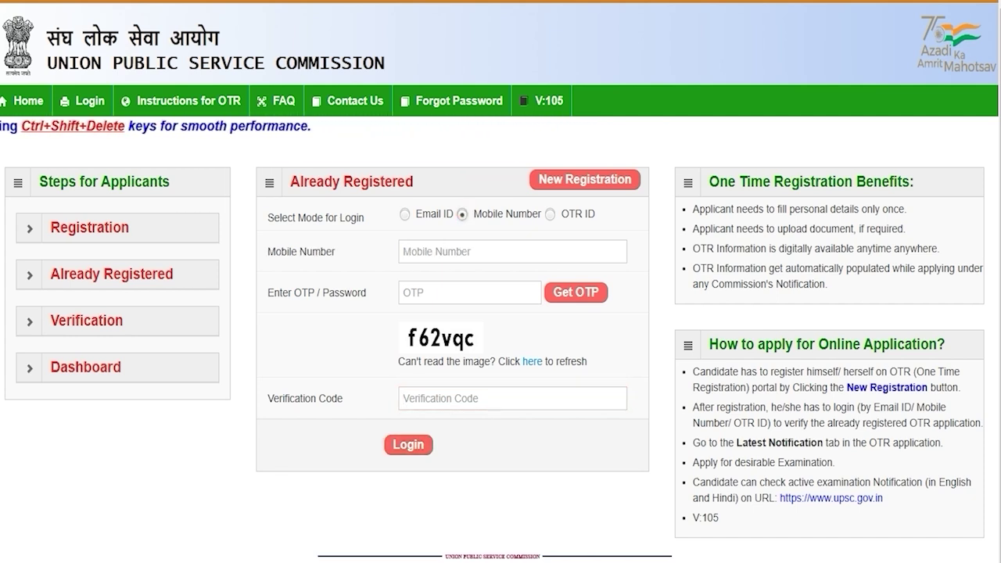
{"action": "left_click", "coordinate": [448, 252]}
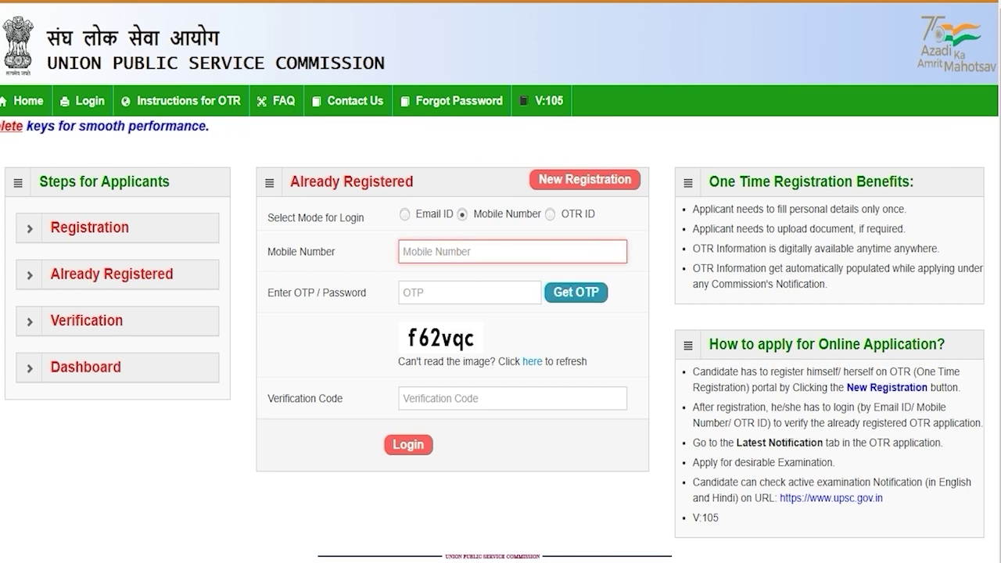
{"action": "left_click", "coordinate": [422, 290]}
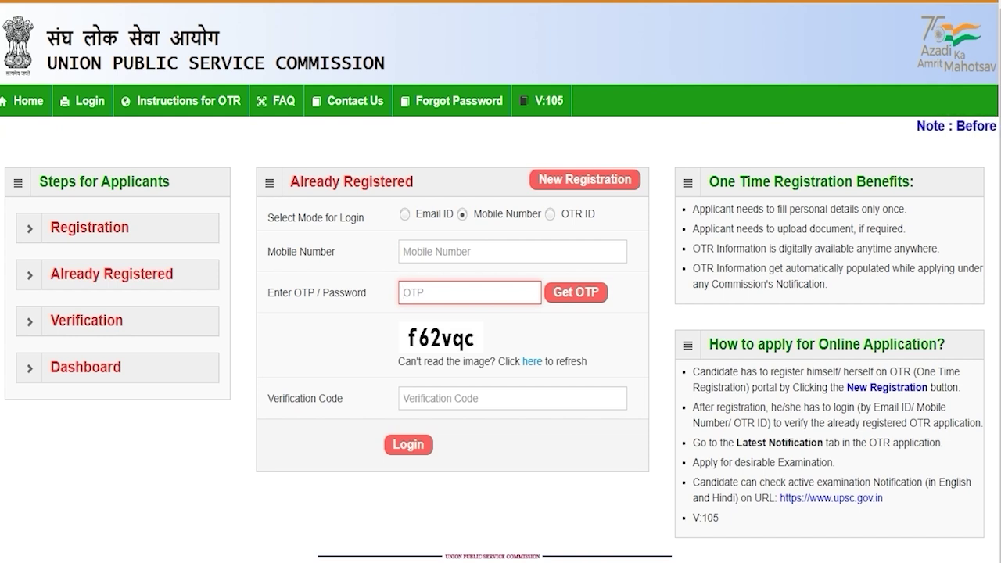
{"action": "left_click", "coordinate": [441, 399]}
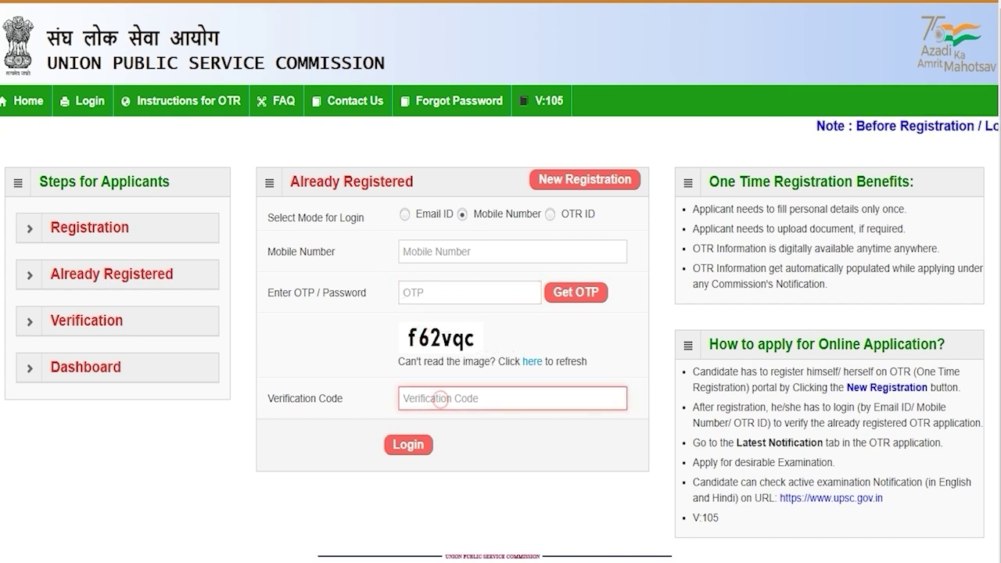
Switch to OTR ID login and go through its OTR ID, password and verification code fields
{"action": "left_click", "coordinate": [550, 213]}
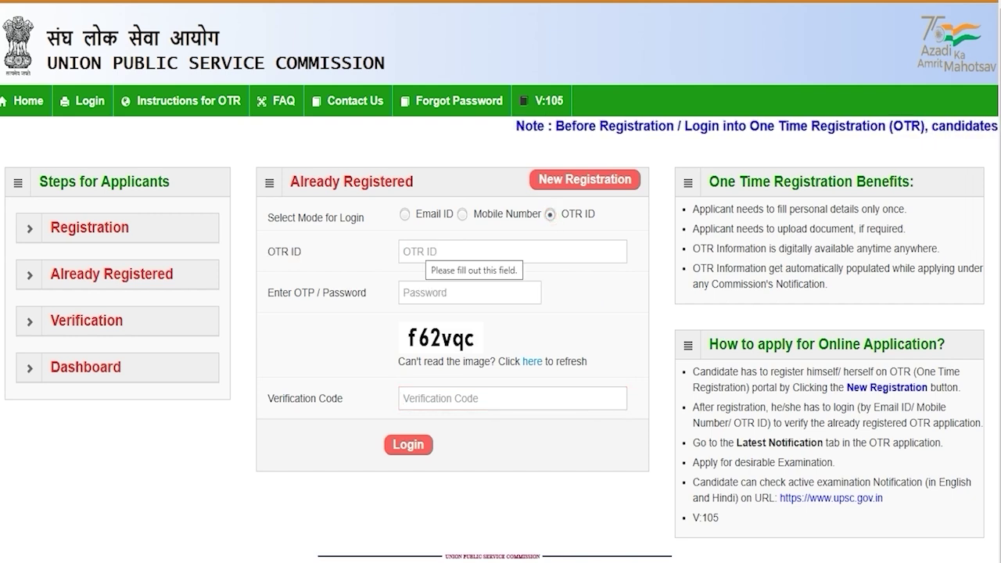
{"action": "left_click", "coordinate": [419, 249]}
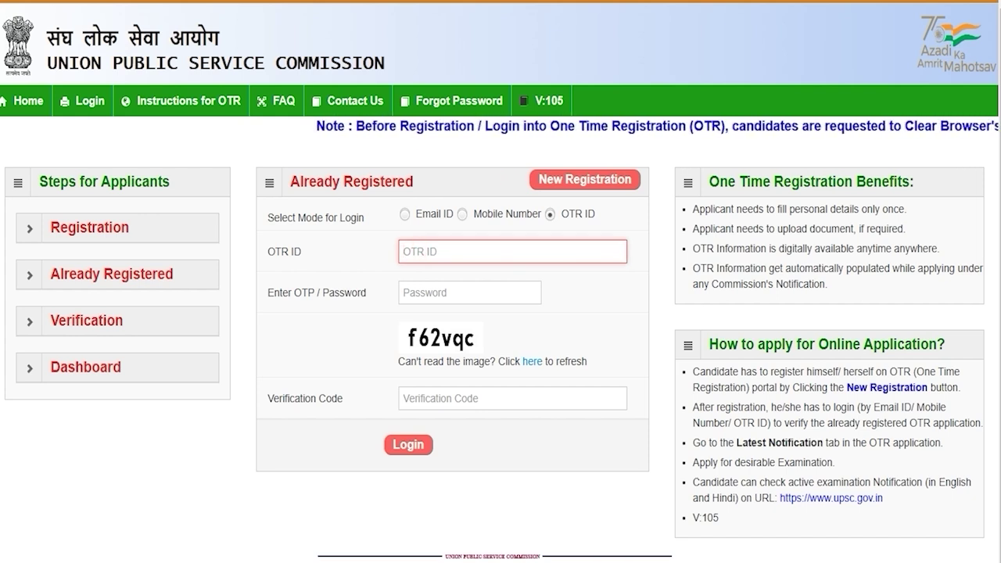
{"action": "left_click", "coordinate": [431, 294]}
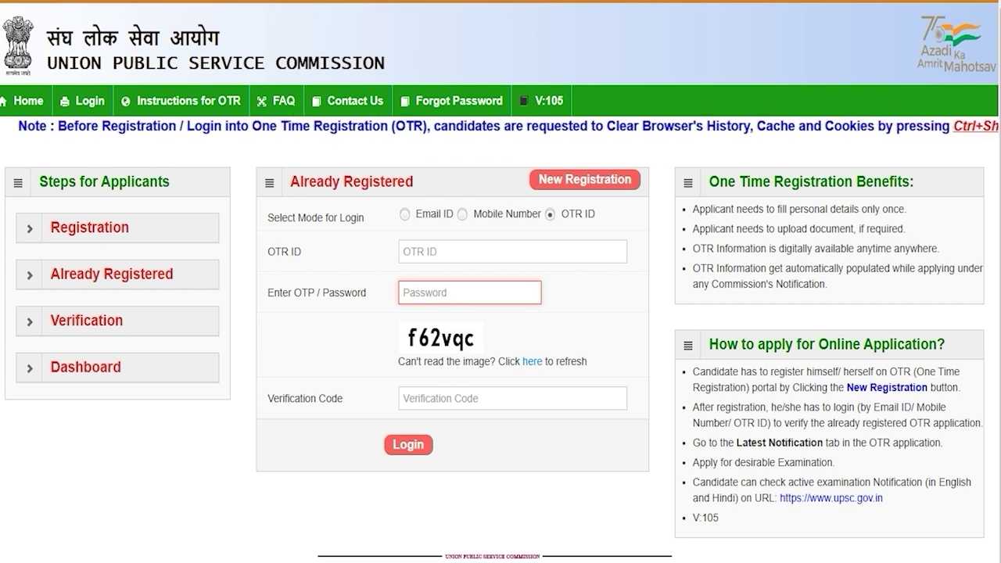
{"action": "left_click", "coordinate": [441, 404]}
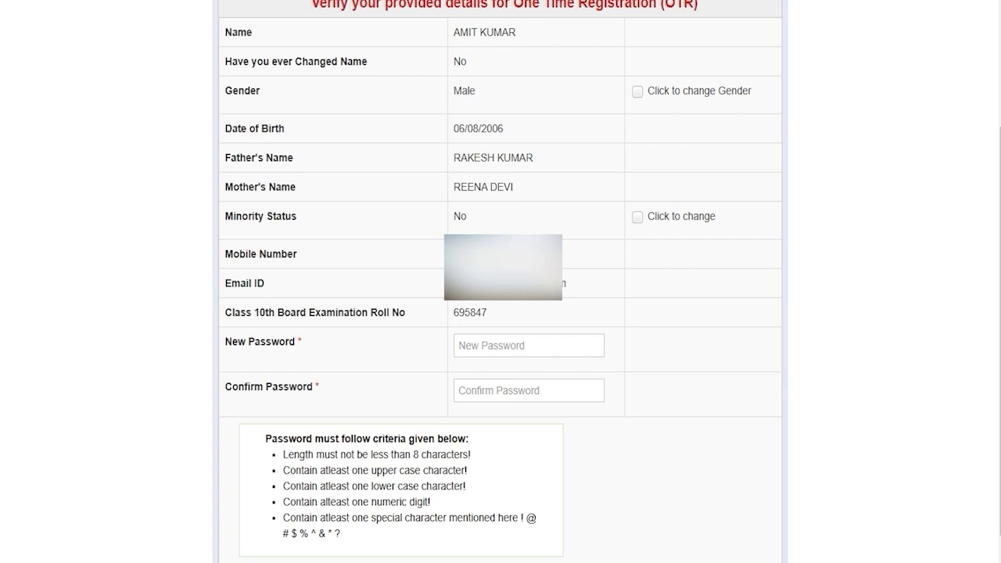
Point out the 8-character minimum password rule between the New Password and Confirm Password fields
{"action": "left_click", "coordinate": [466, 346]}
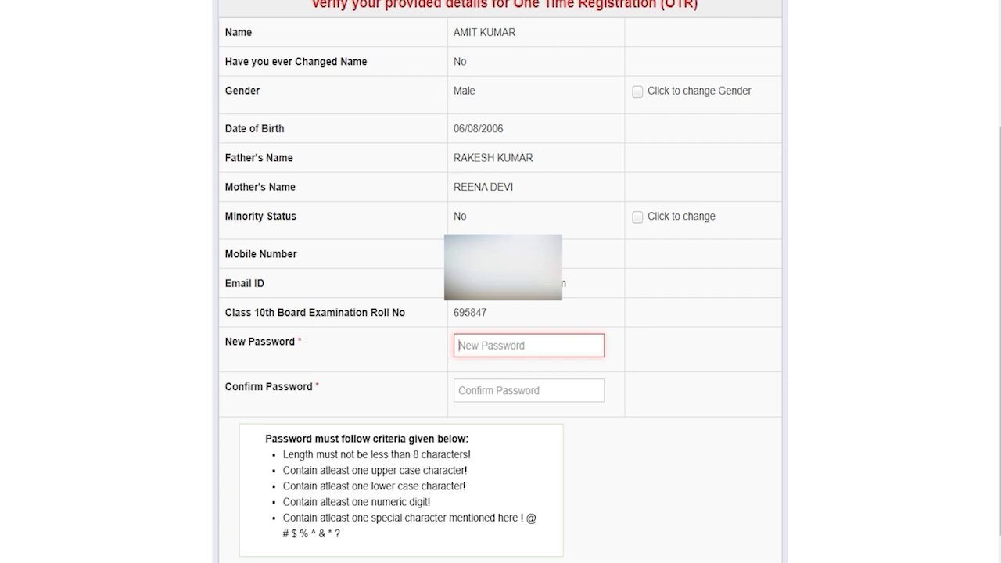
{"action": "left_click_drag", "start_coordinate": [414, 454], "coordinate": [454, 454]}
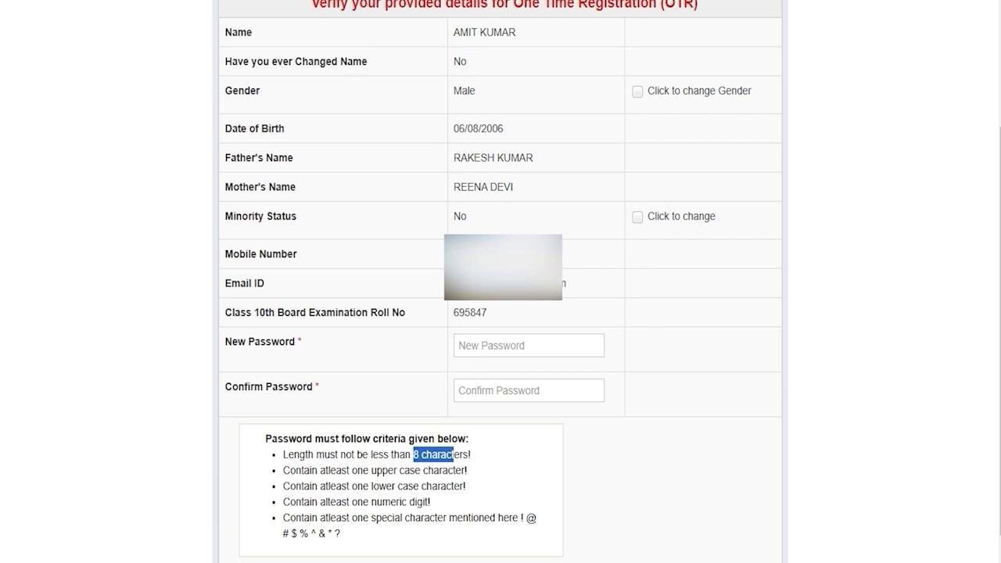
{"action": "left_click", "coordinate": [490, 347]}
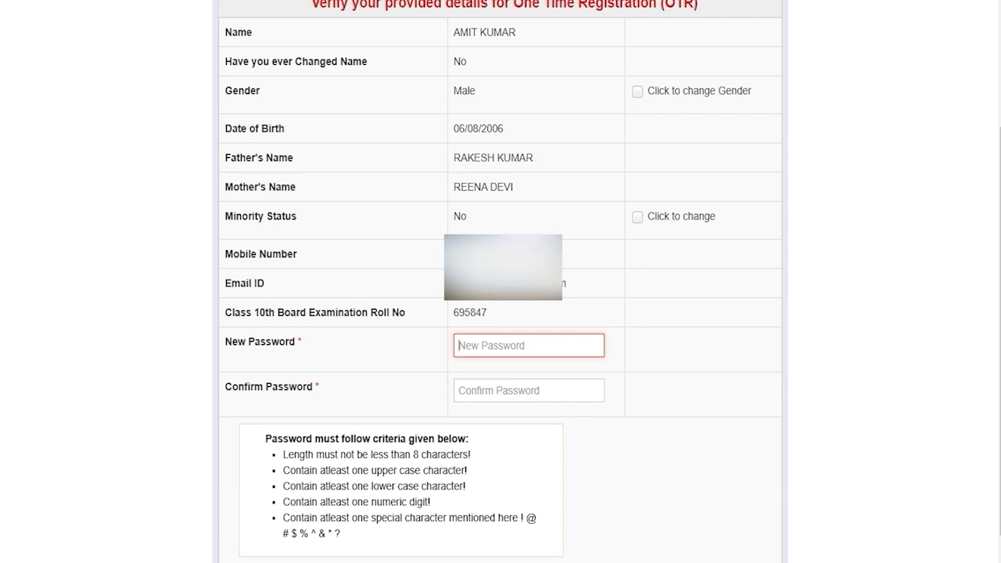
{"action": "left_click", "coordinate": [483, 388]}
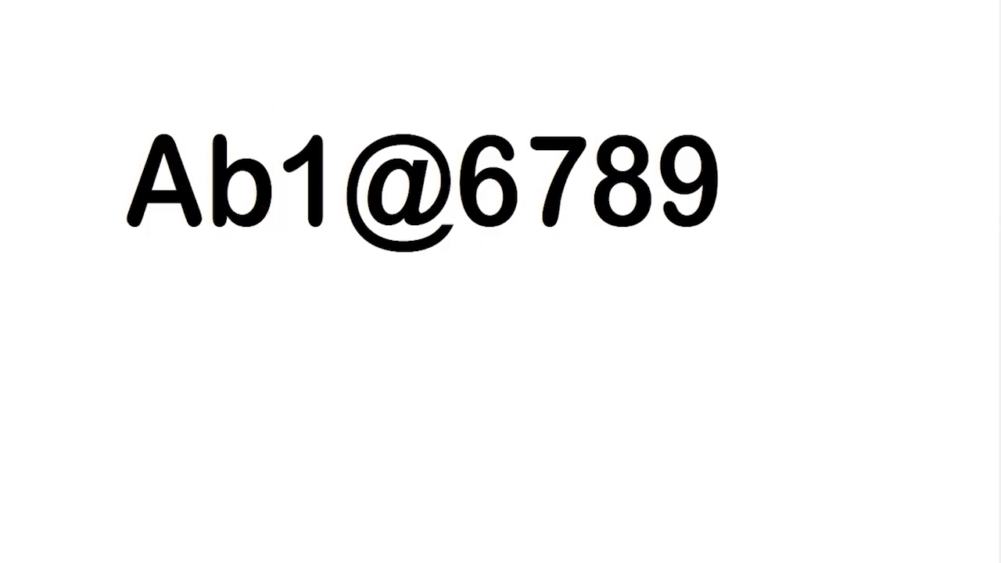
Highlight the sample password's capital letter, lowercase letter and digit, then the whole password
{"action": "left_click_drag", "start_coordinate": [142, 178], "coordinate": [723, 178]}
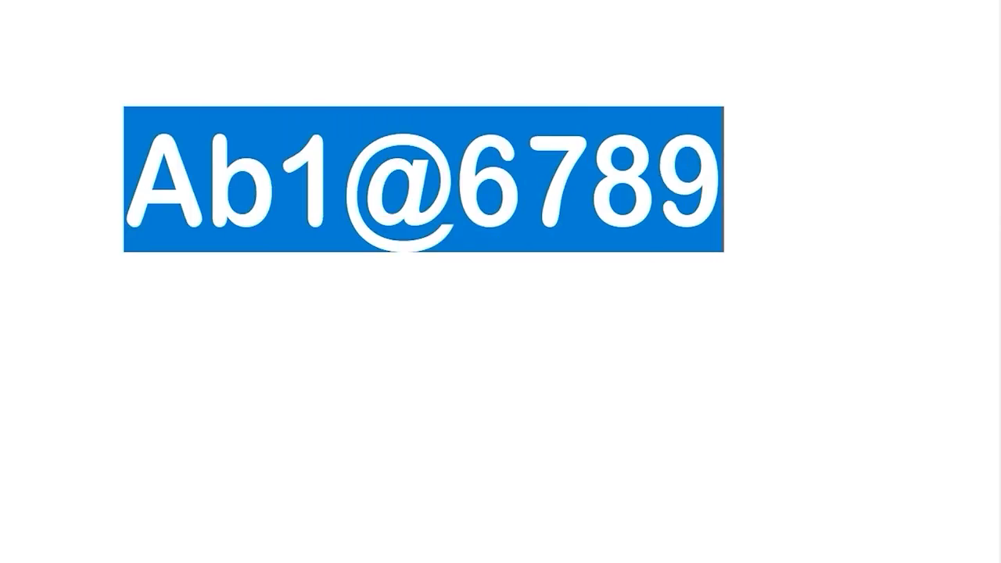
{"action": "left_click", "coordinate": [147, 193]}
{"action": "left_click_drag", "start_coordinate": [138, 183], "coordinate": [344, 169]}
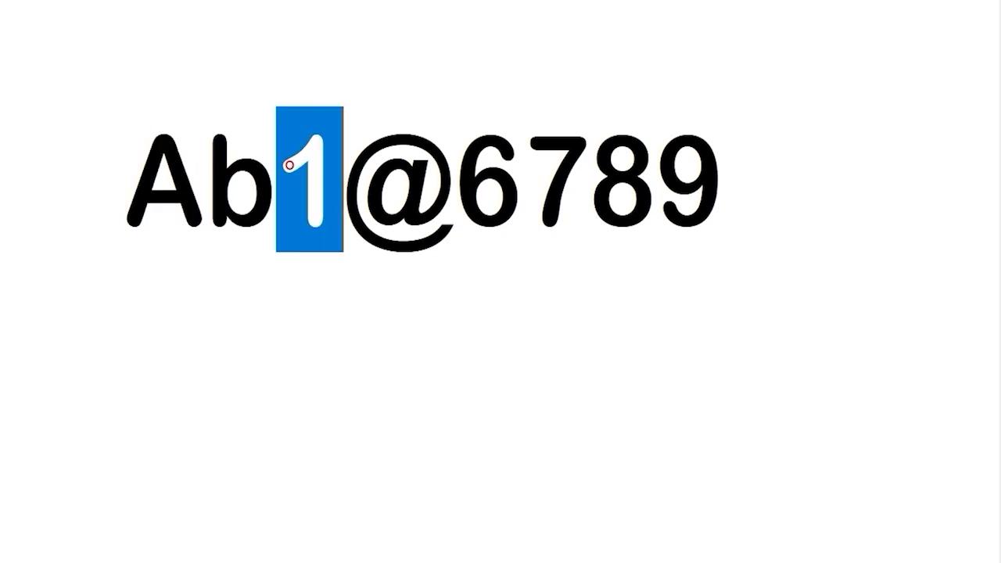
{"action": "left_click", "coordinate": [348, 170]}
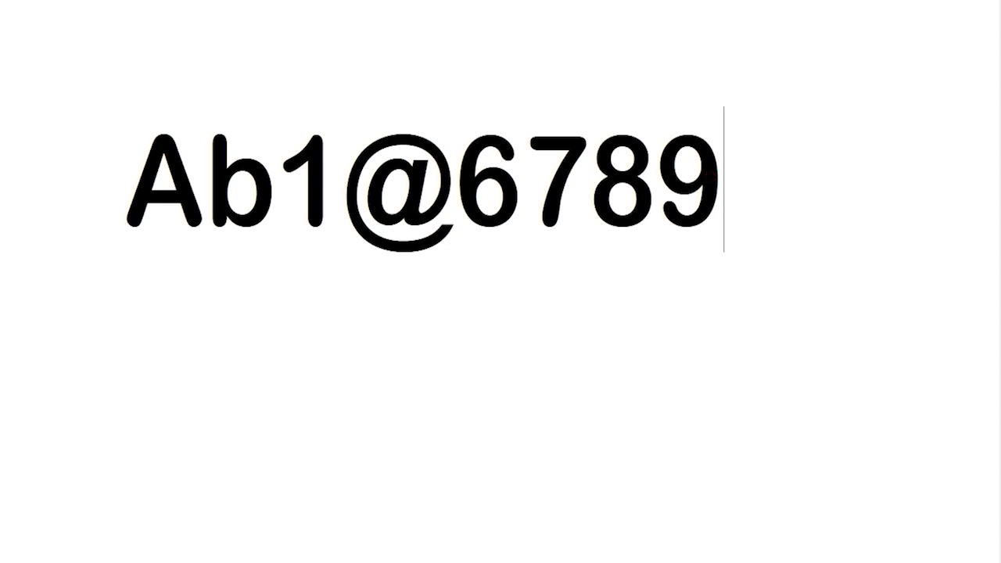
{"action": "left_click_drag", "start_coordinate": [735, 175], "coordinate": [125, 175]}
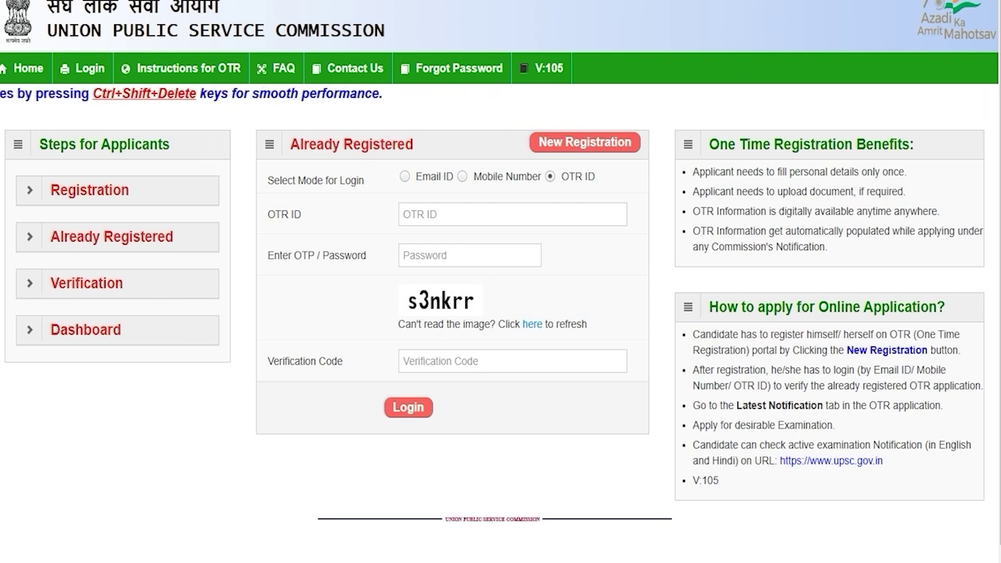
Return to OTR ID login mode and fill the OTR ID, password and verification code fields
{"action": "left_click", "coordinate": [405, 177]}
{"action": "left_click", "coordinate": [462, 176]}
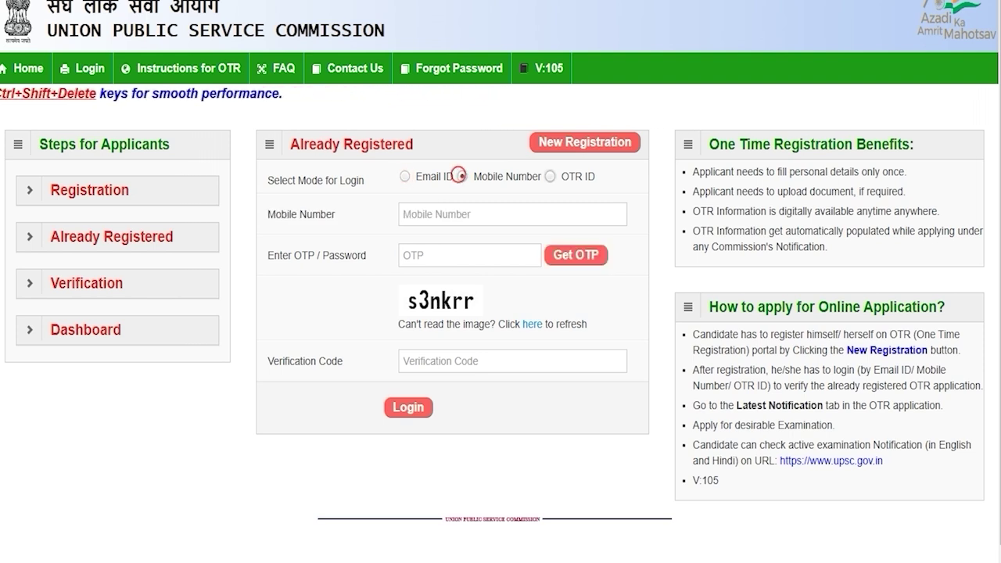
{"action": "left_click", "coordinate": [549, 176]}
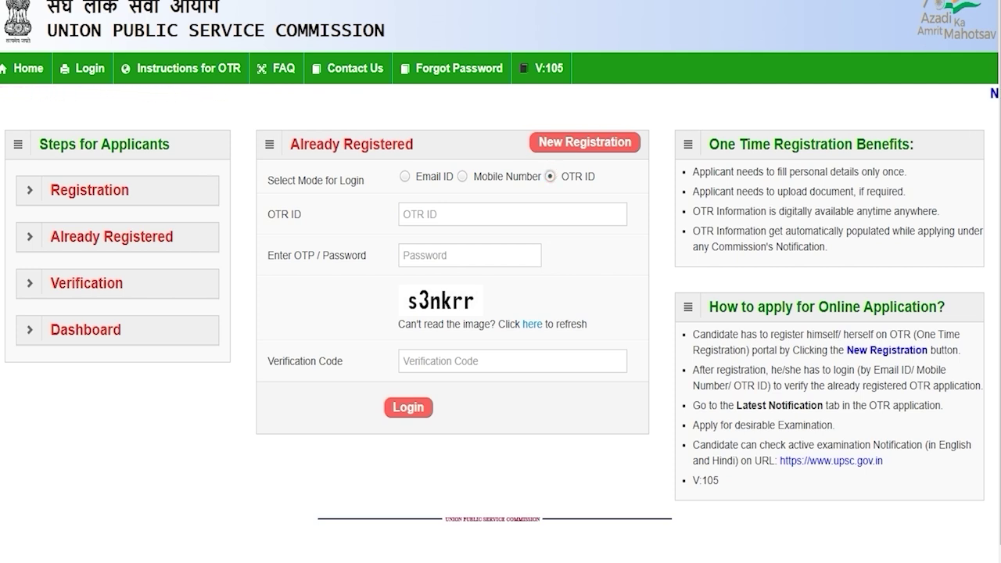
{"action": "left_click", "coordinate": [461, 213]}
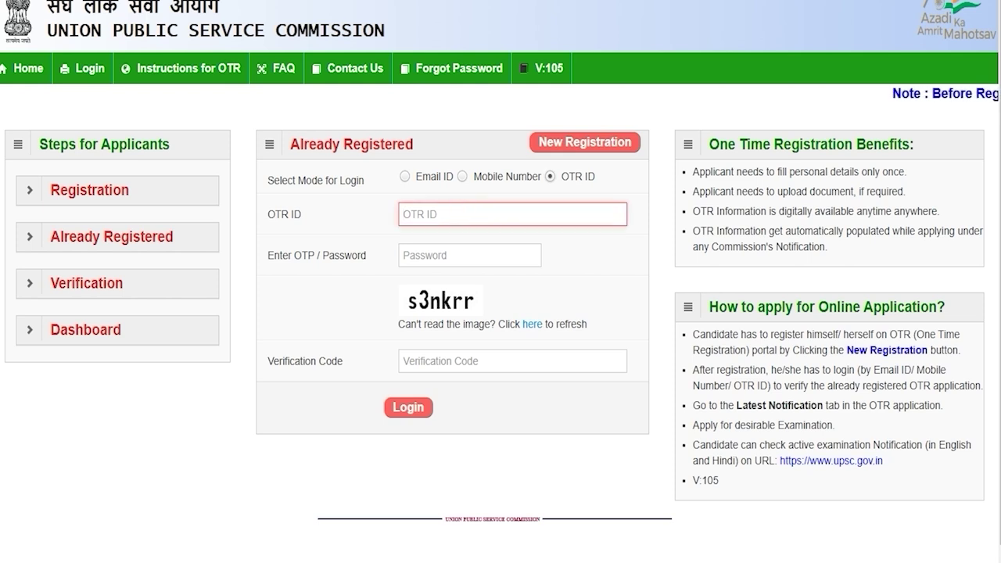
{"action": "left_click", "coordinate": [445, 254]}
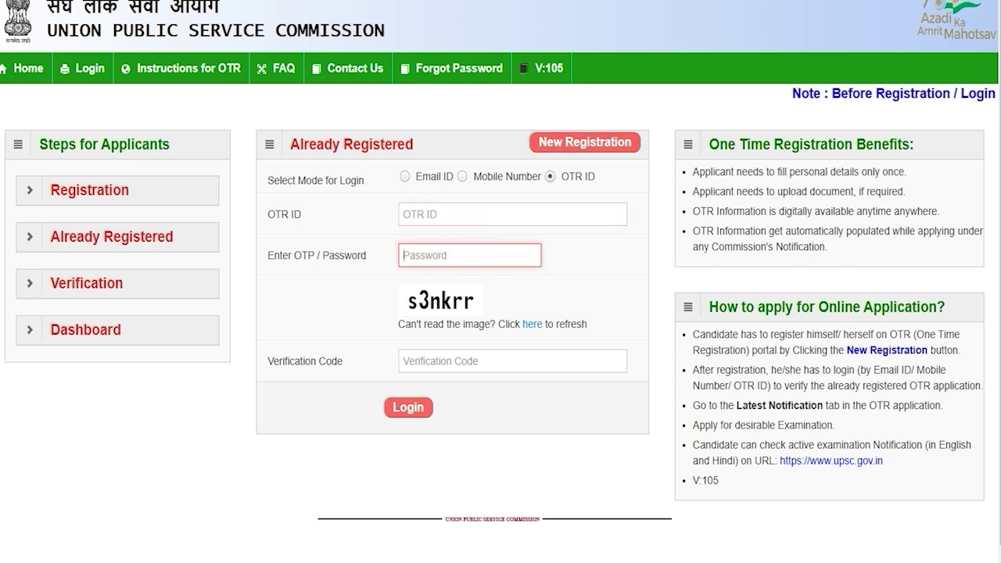
{"action": "left_click", "coordinate": [426, 361]}
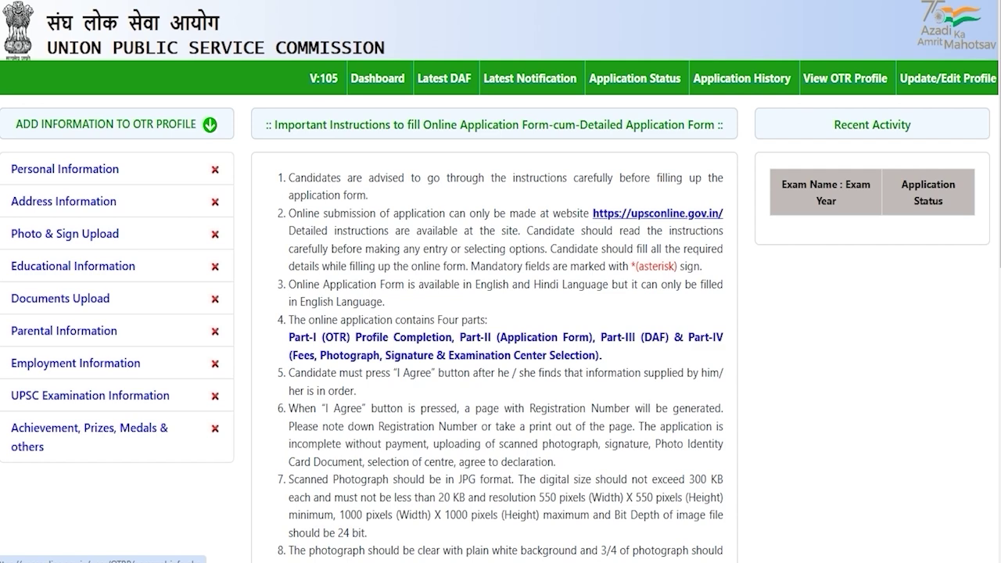
In Personal Information, set citizenship to Citizen of India, mother tongue HINDI and status Unmarried
{"action": "left_click", "coordinate": [86, 169]}
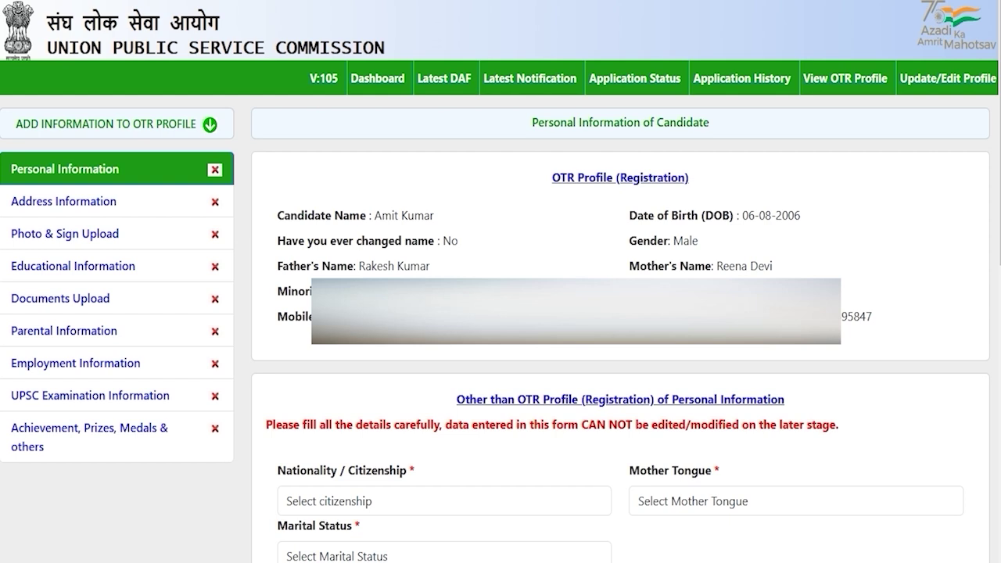
{"action": "left_click", "coordinate": [426, 501]}
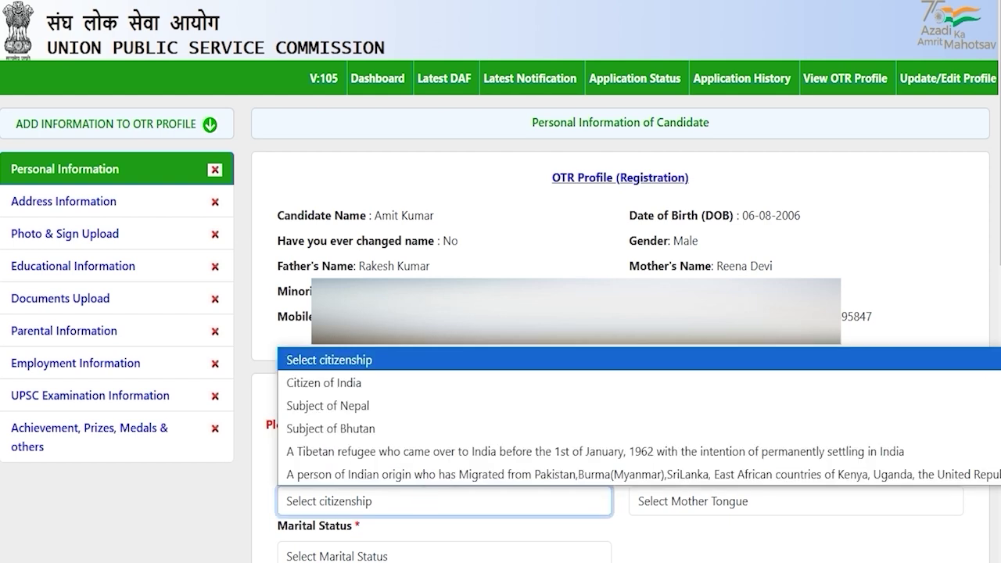
{"action": "key", "text": "Down"}
{"action": "key", "text": "Return"}
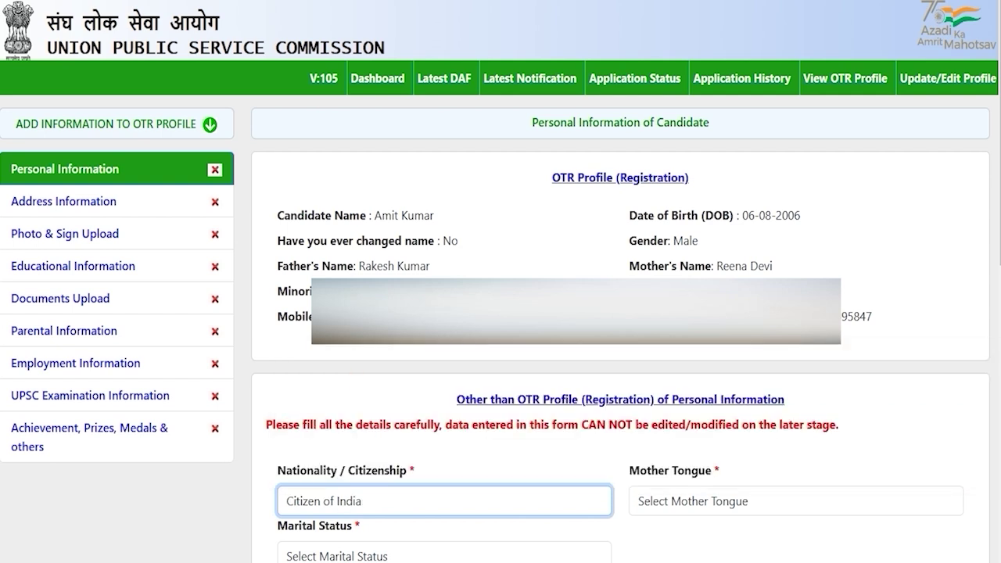
{"action": "left_click", "coordinate": [685, 501]}
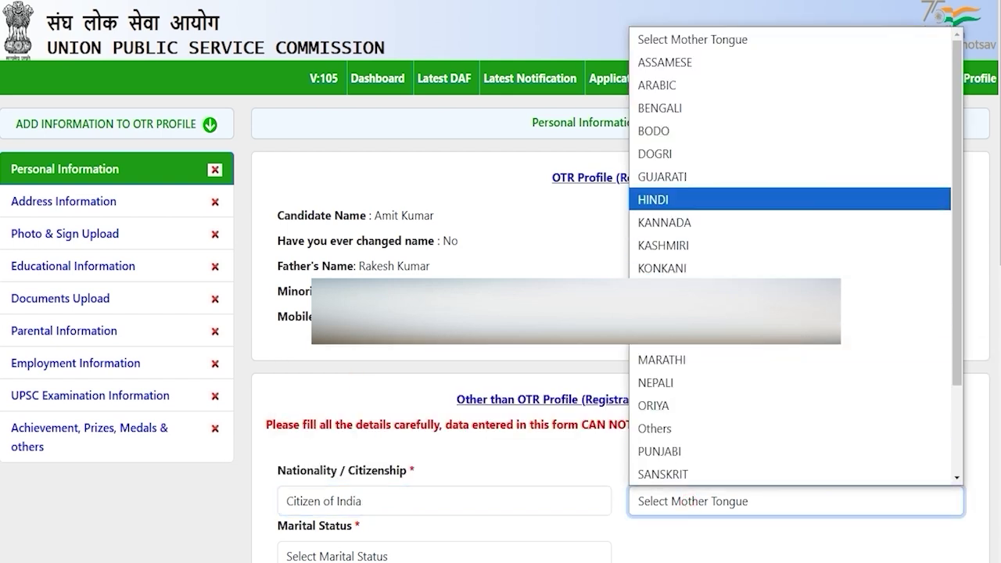
{"action": "left_click", "coordinate": [703, 190]}
{"action": "scroll", "coordinate": [704, 190], "scroll_direction": "down", "scroll_amount": 6}
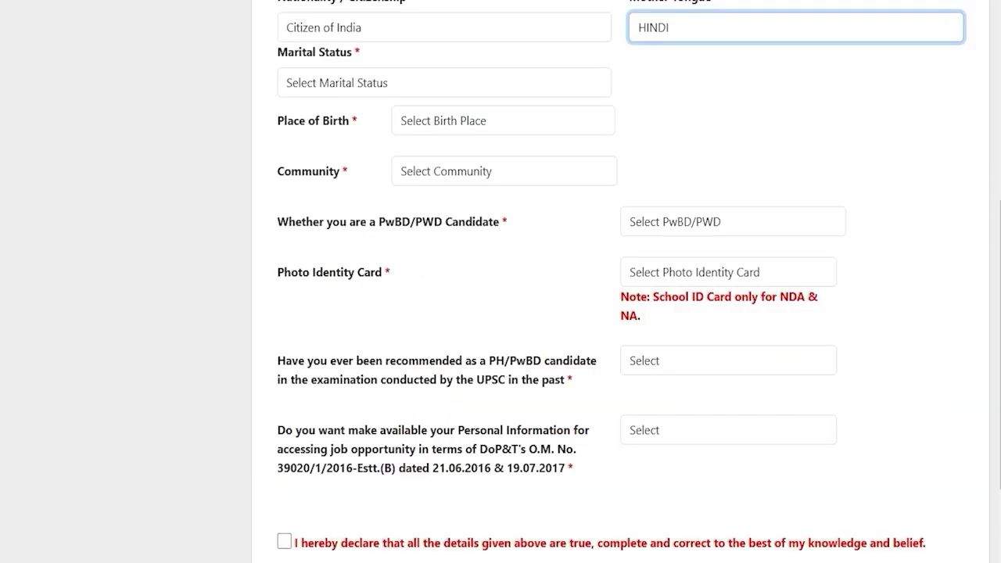
{"action": "left_click", "coordinate": [366, 78]}
{"action": "left_click", "coordinate": [338, 130]}
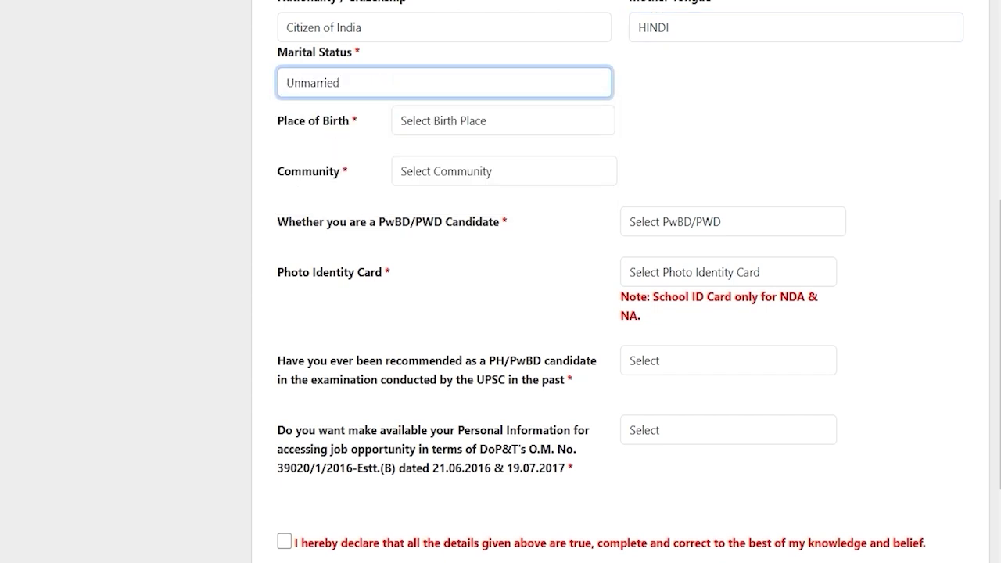
Set place of birth India, state Uttar Pradesh, district Saharanpur and pin code 247001
{"action": "left_click", "coordinate": [429, 122]}
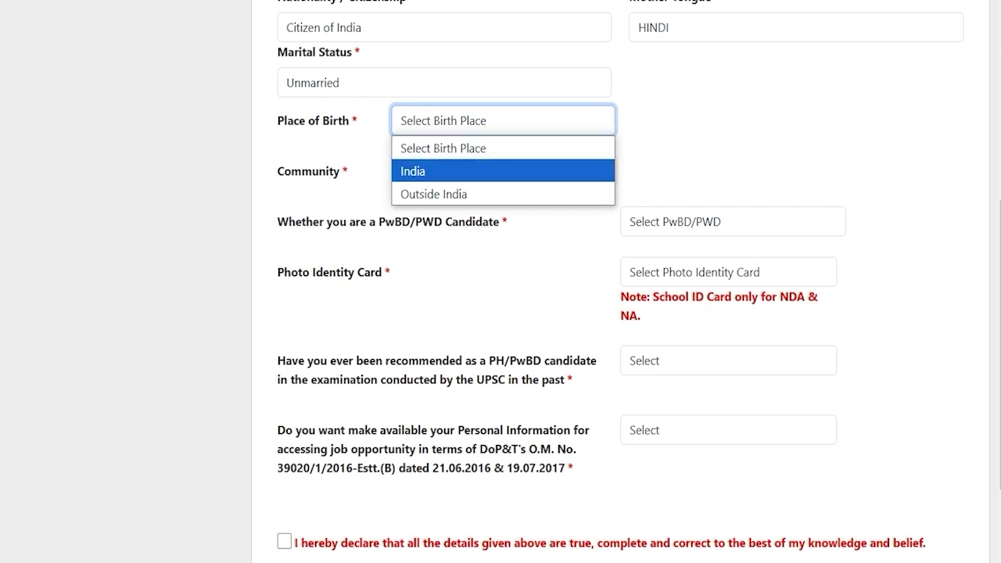
{"action": "left_click", "coordinate": [422, 170]}
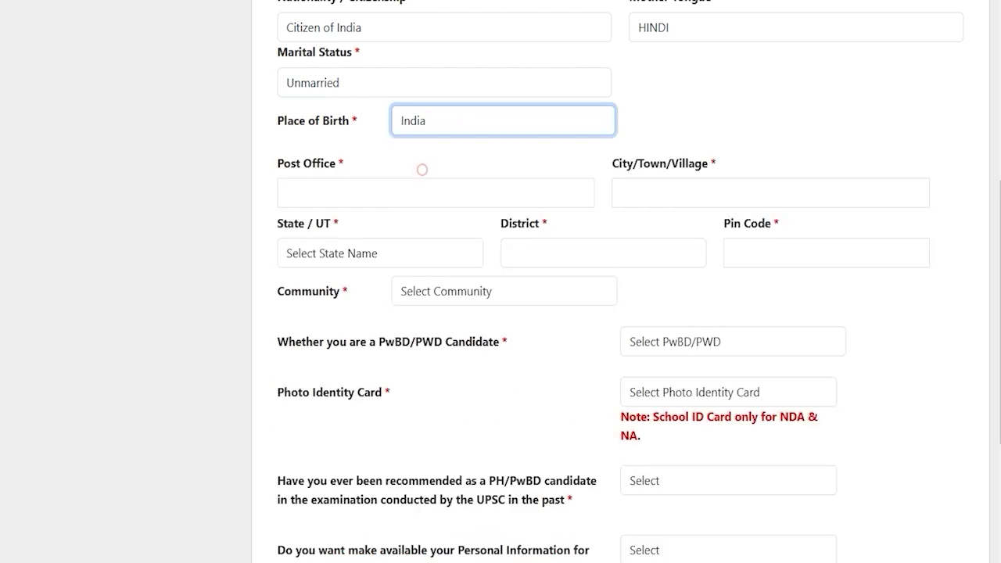
{"action": "left_click", "coordinate": [320, 192]}
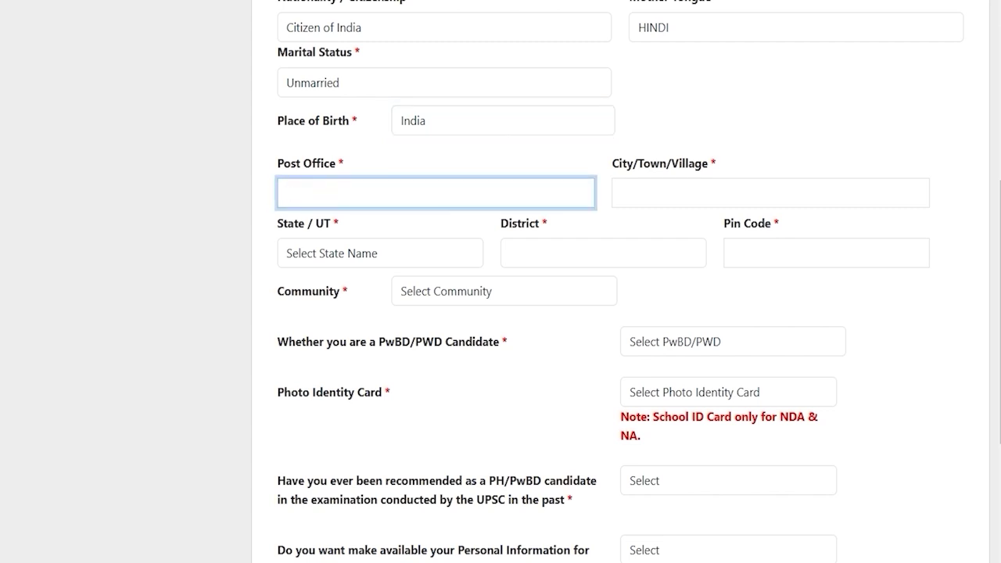
{"action": "left_click", "coordinate": [380, 253]}
{"action": "key", "text": "u"}
{"action": "key", "text": "Return"}
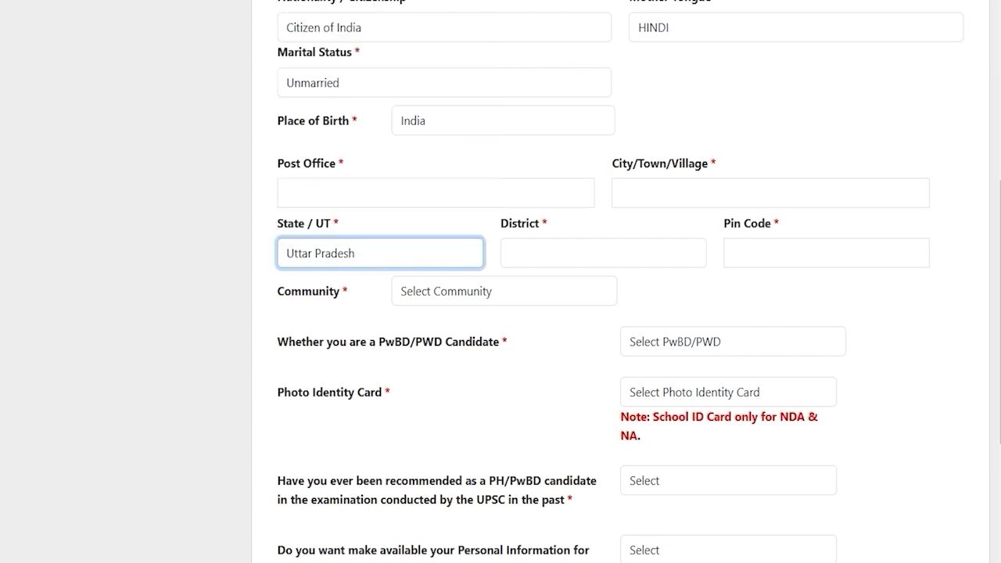
{"action": "key", "text": "s"}
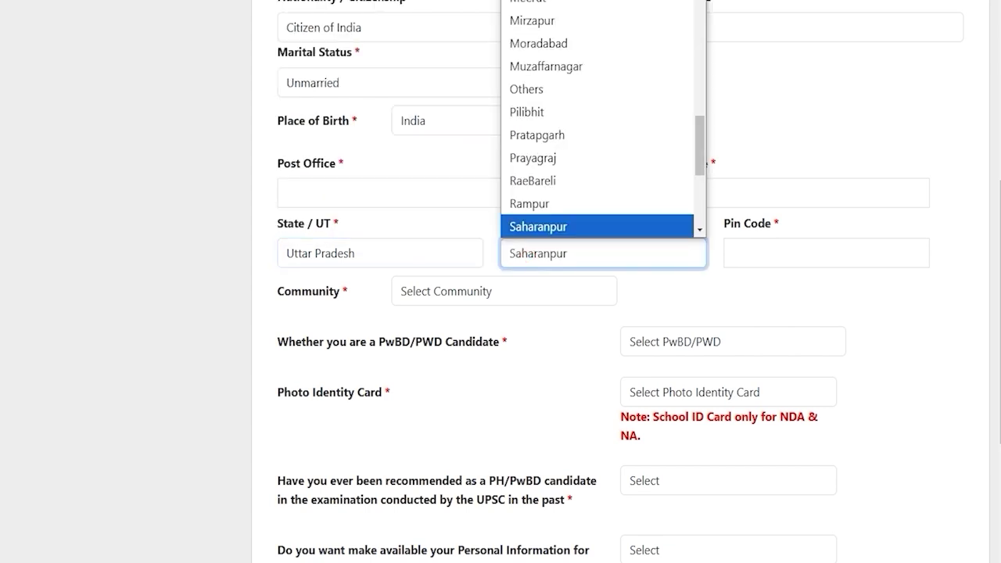
{"action": "key", "text": "Return"}
{"action": "key", "text": "Tab"}
{"action": "type", "text": "247001"}
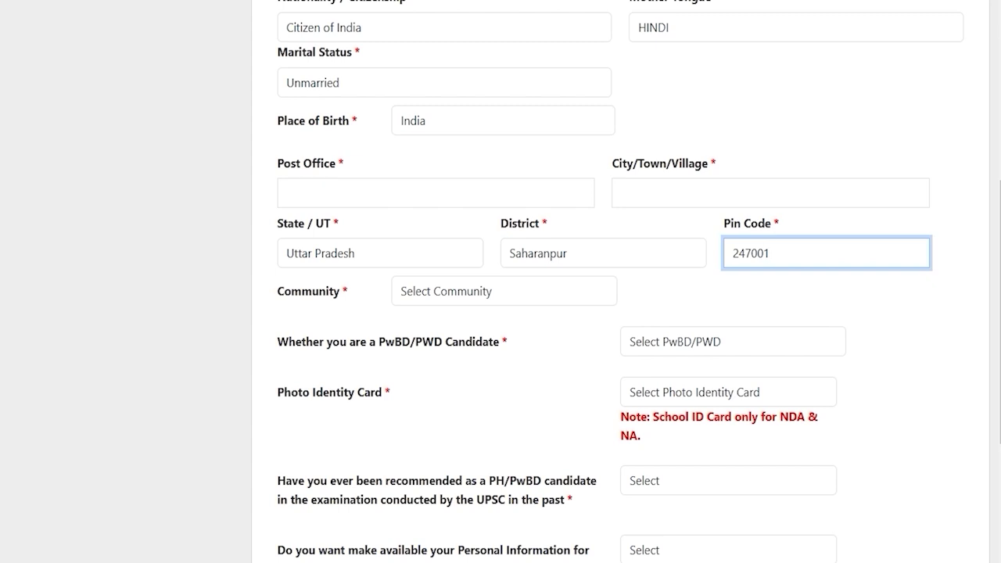
Select SC as the community
{"action": "left_click", "coordinate": [469, 293]}
{"action": "key", "text": "Down"}
{"action": "left_click", "coordinate": [429, 342]}
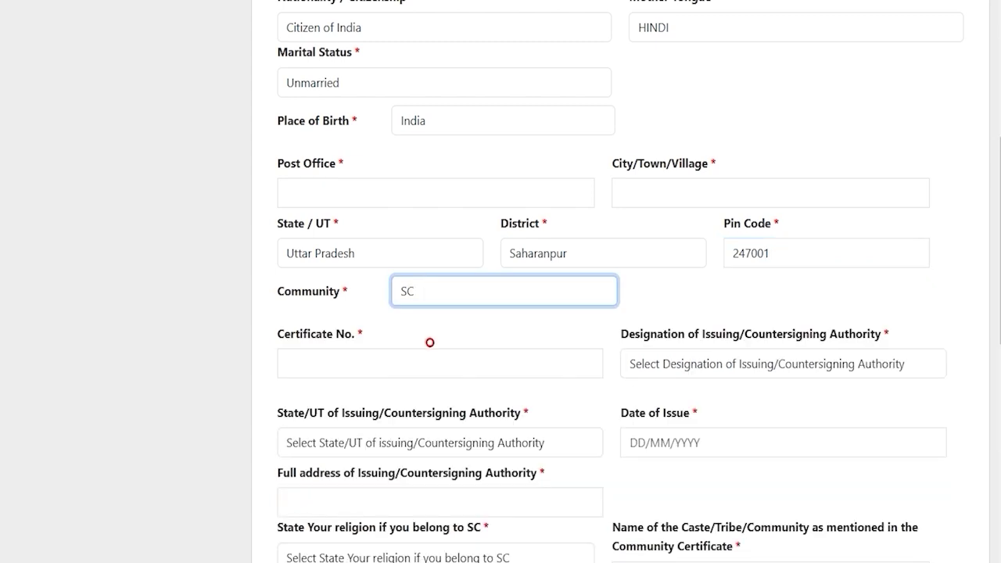
{"action": "left_click", "coordinate": [454, 297]}
{"action": "left_click", "coordinate": [453, 298]}
Set the certificate's issuing authority to Tehsildar, with Uttar Pradesh as its state
{"action": "left_click", "coordinate": [383, 362]}
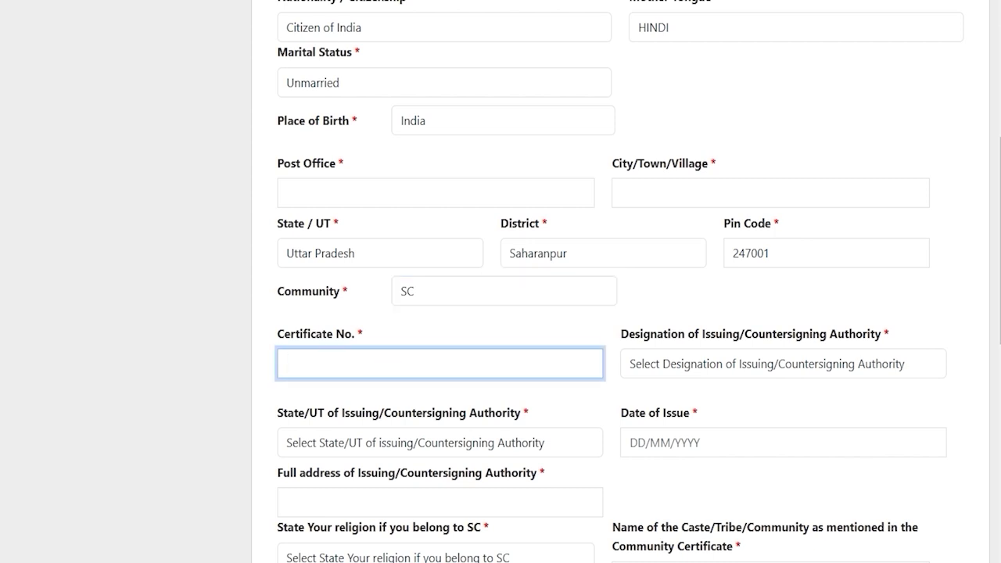
{"action": "left_click", "coordinate": [680, 364]}
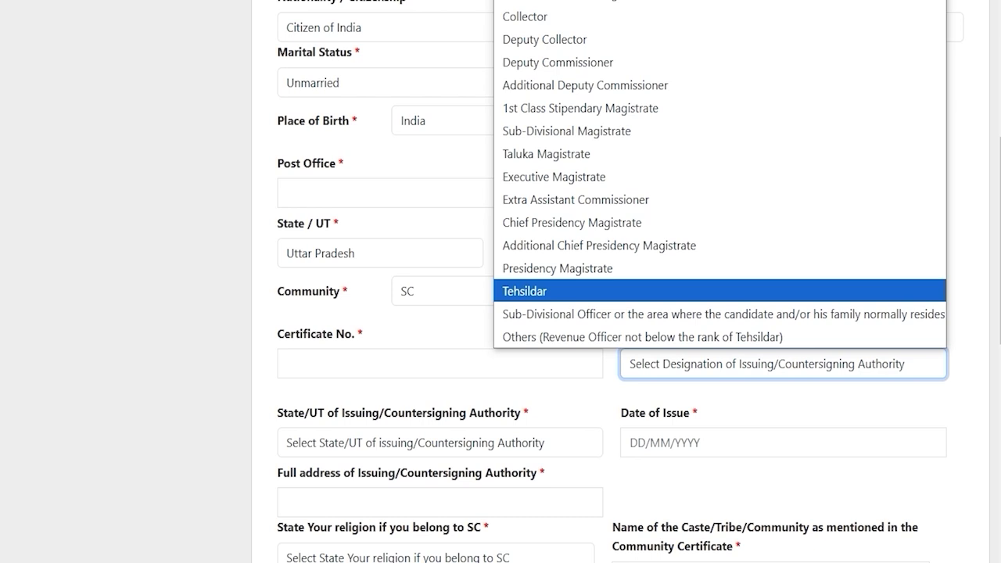
{"action": "left_click", "coordinate": [567, 289]}
{"action": "scroll", "coordinate": [566, 289], "scroll_direction": "down", "scroll_amount": 2}
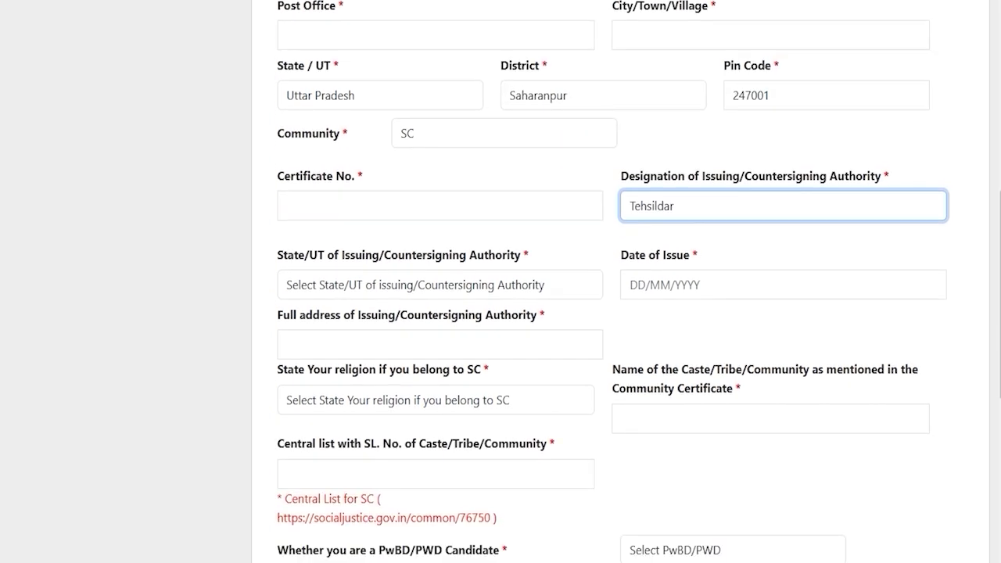
{"action": "left_click", "coordinate": [386, 284]}
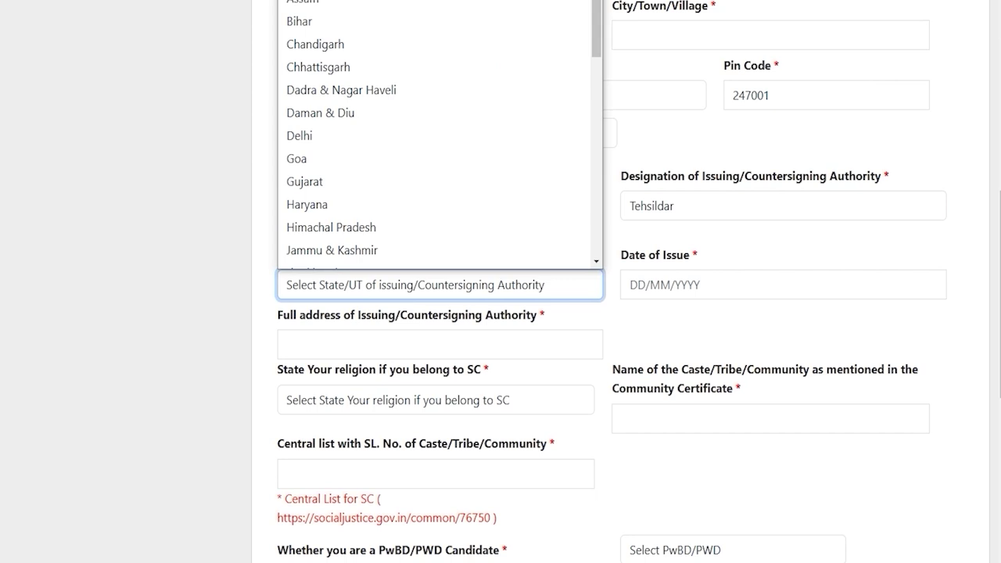
{"action": "key", "text": "u"}
{"action": "key", "text": "Return"}
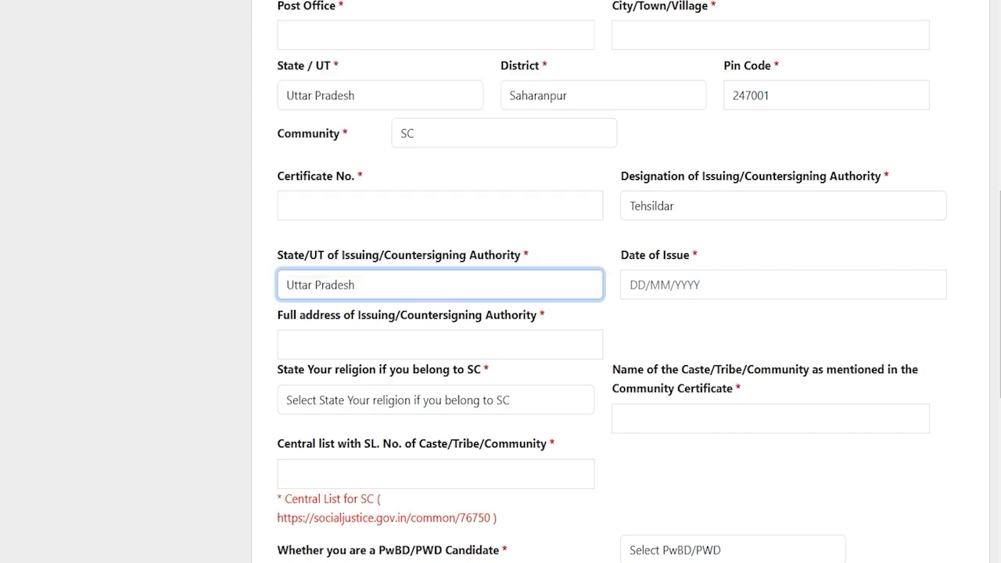
{"action": "left_click", "coordinate": [660, 289]}
{"action": "left_click", "coordinate": [859, 341]}
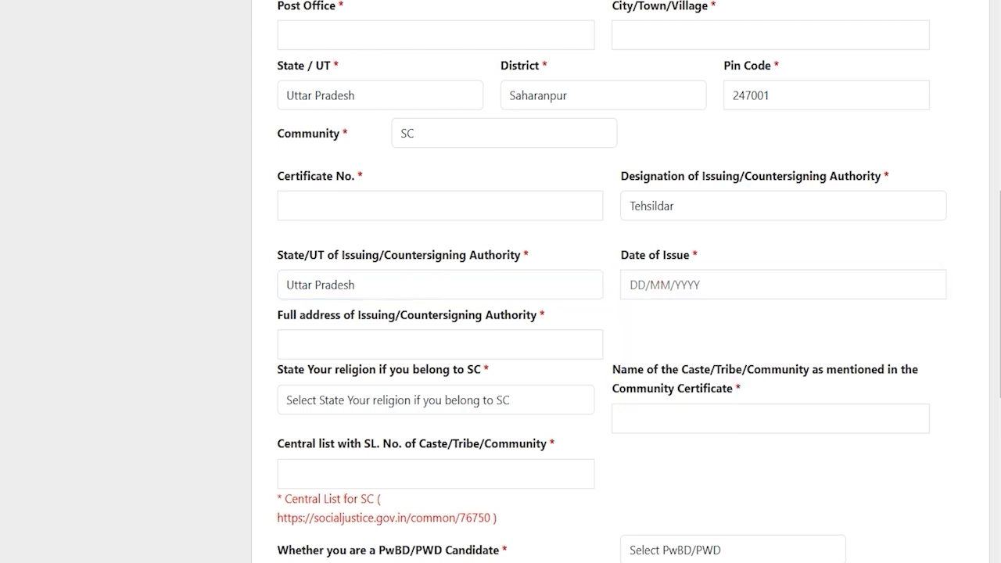
Choose Hindu as the religion and review the caste, Central list and PwBD/PWD questions
{"action": "left_click", "coordinate": [379, 338]}
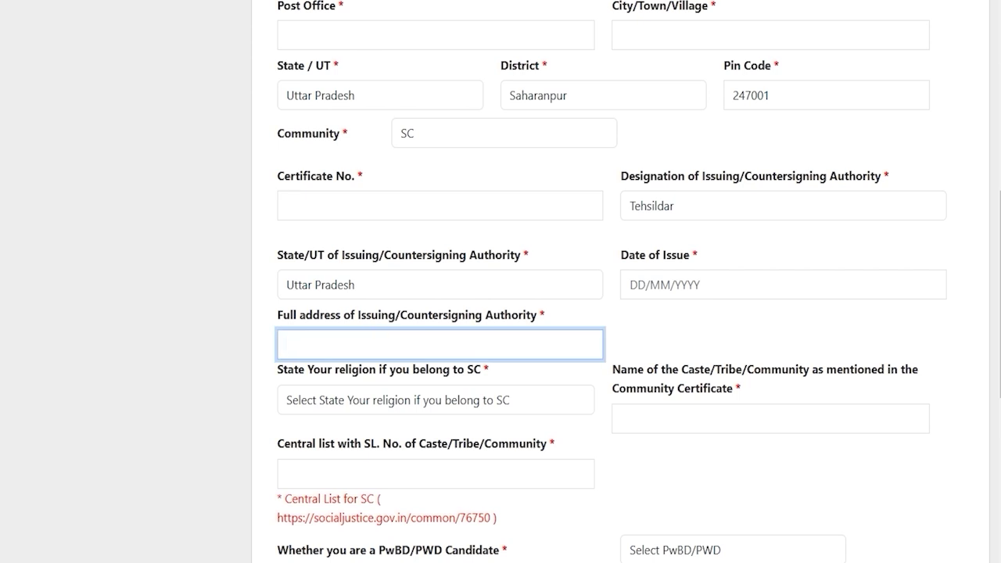
{"action": "left_click", "coordinate": [479, 342]}
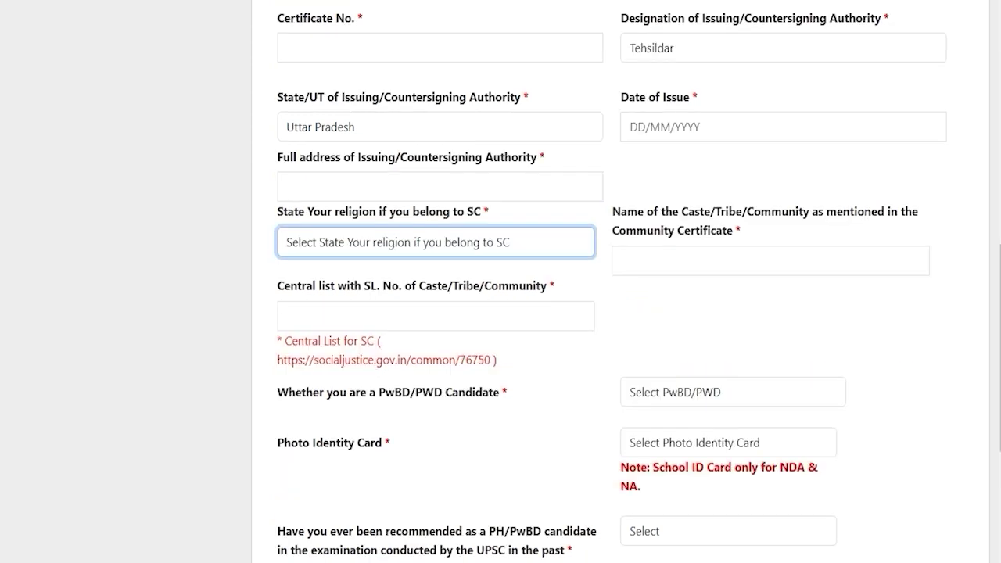
{"action": "left_click", "coordinate": [380, 243]}
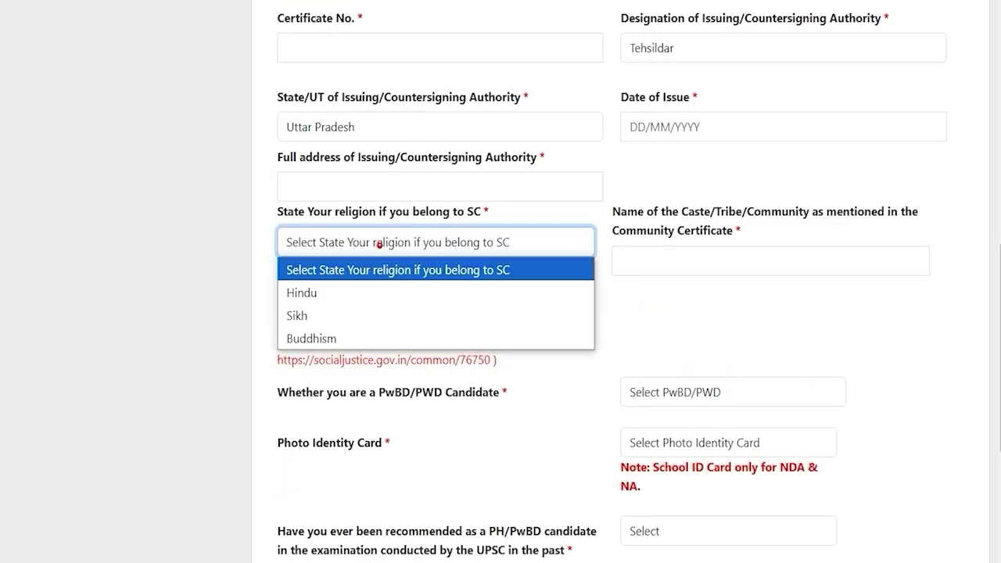
{"action": "left_click", "coordinate": [351, 297]}
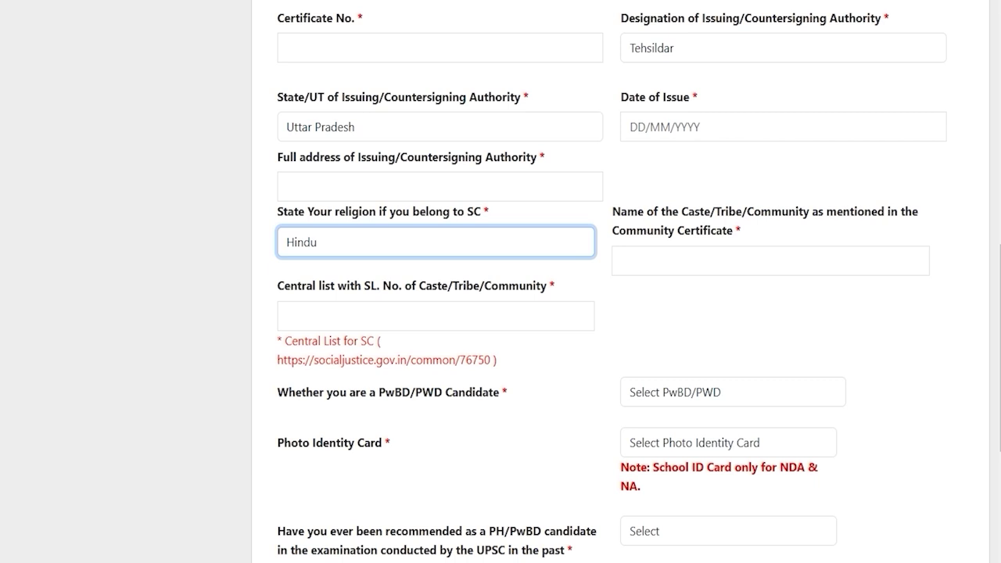
{"action": "left_click", "coordinate": [744, 266]}
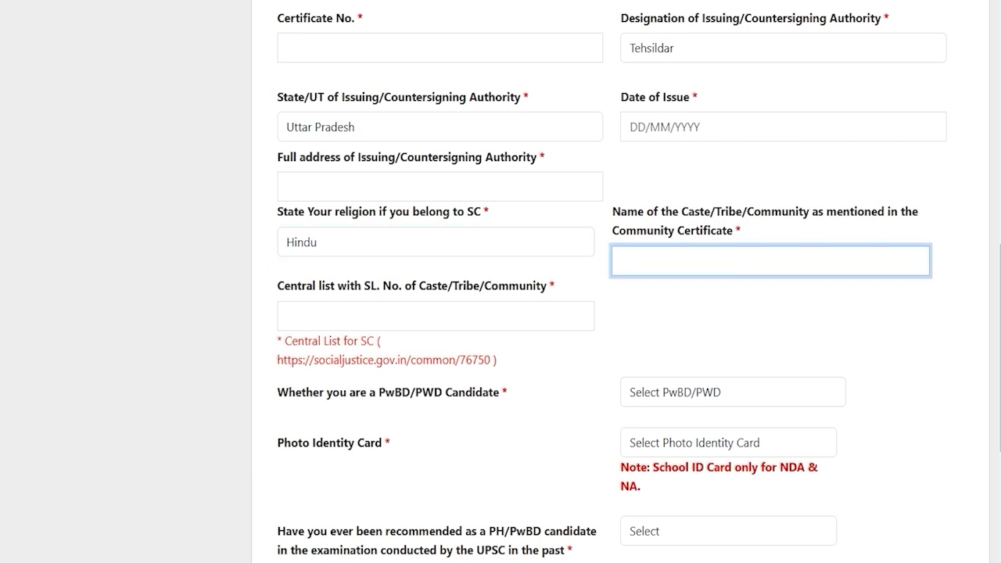
{"action": "left_click_drag", "start_coordinate": [286, 285], "coordinate": [355, 286]}
{"action": "left_click", "coordinate": [369, 319]}
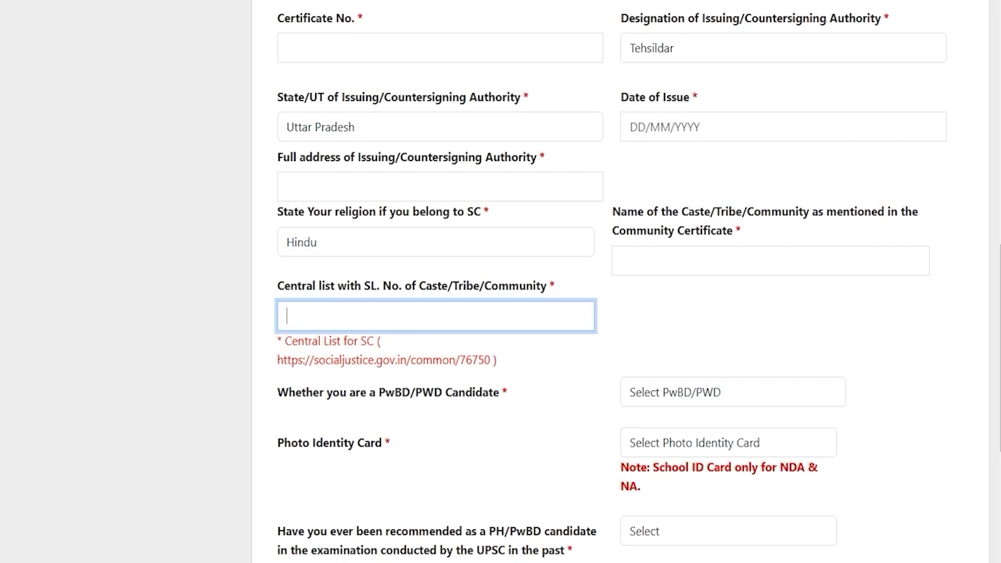
{"action": "scroll", "coordinate": [501, 313], "scroll_direction": "down", "scroll_amount": 2}
{"action": "left_click_drag", "start_coordinate": [305, 235], "coordinate": [441, 235]}
Answer No to the PwBD/PWD candidate question after briefly trying Yes
{"action": "left_click", "coordinate": [674, 234]}
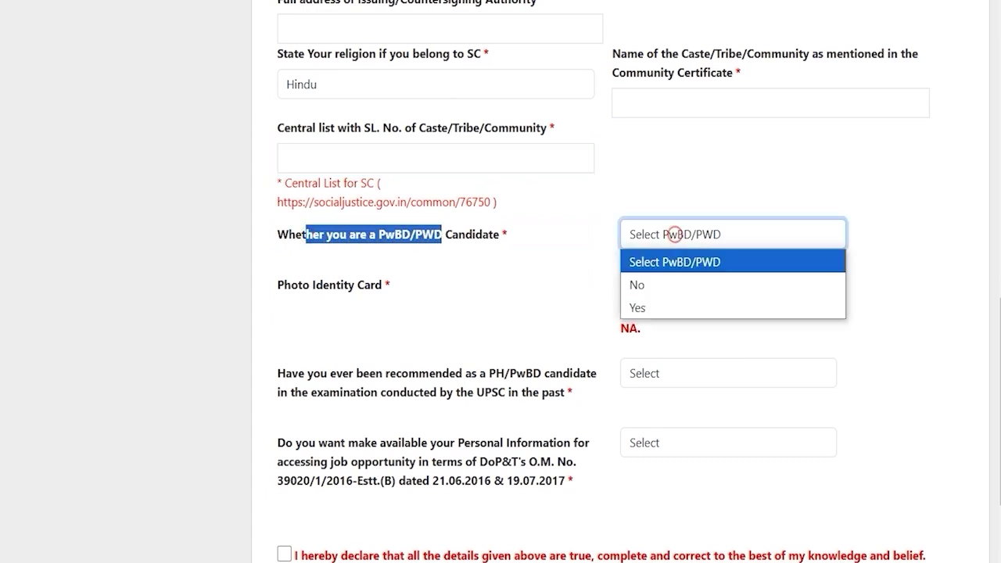
{"action": "left_click", "coordinate": [649, 307]}
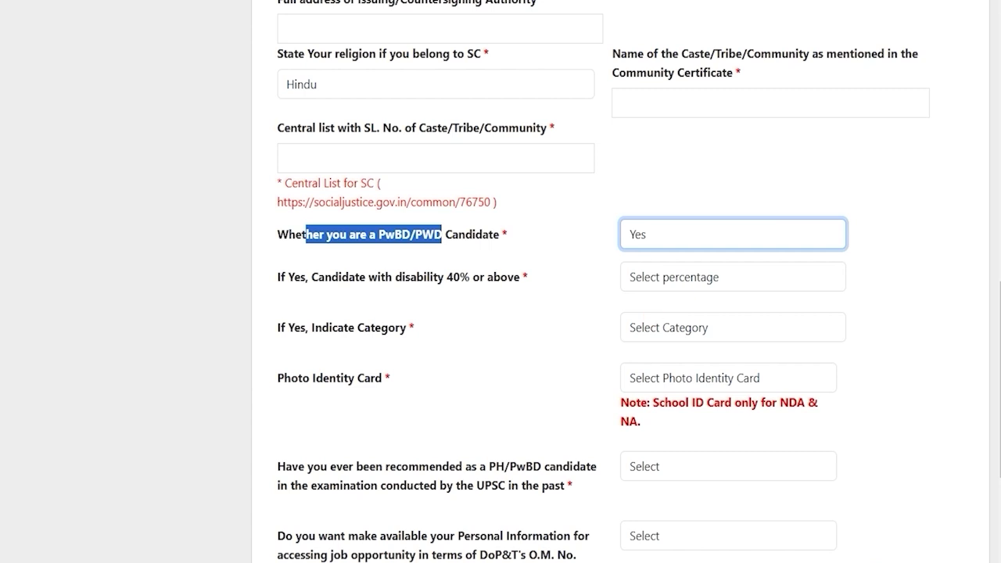
{"action": "left_click", "coordinate": [664, 277]}
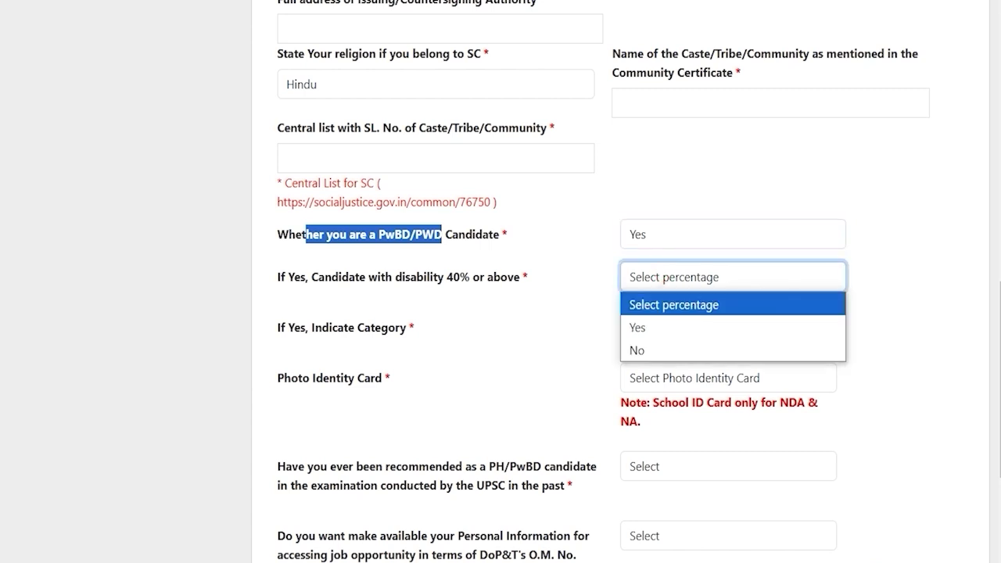
{"action": "left_click", "coordinate": [638, 327]}
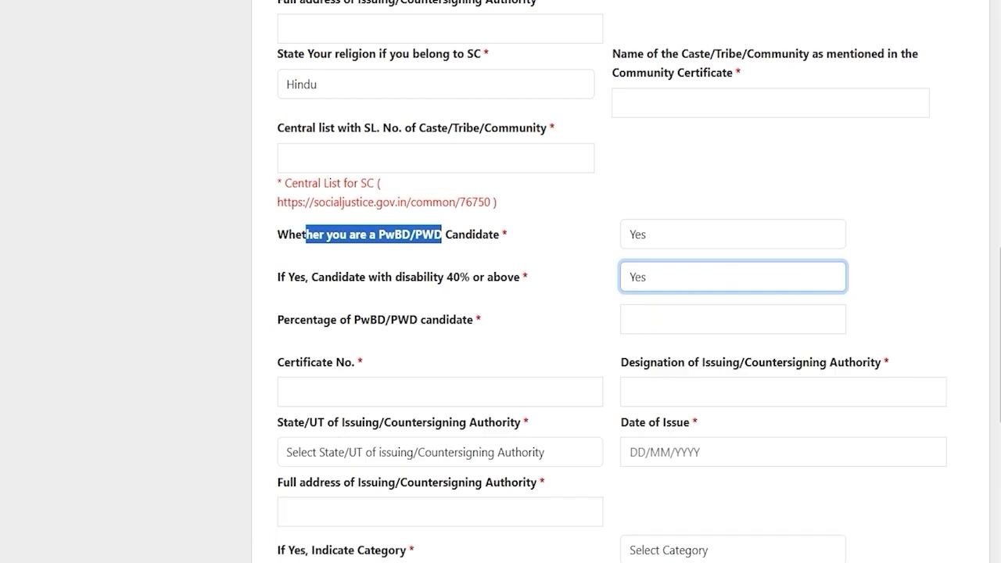
{"action": "left_click", "coordinate": [646, 278]}
{"action": "left_click", "coordinate": [648, 346]}
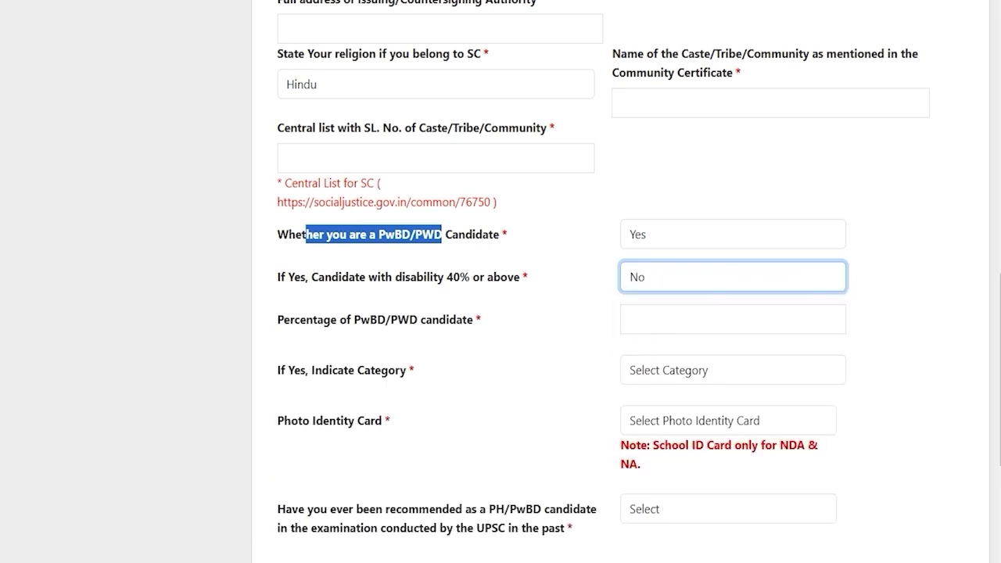
{"action": "left_click", "coordinate": [646, 234]}
{"action": "left_click", "coordinate": [647, 283]}
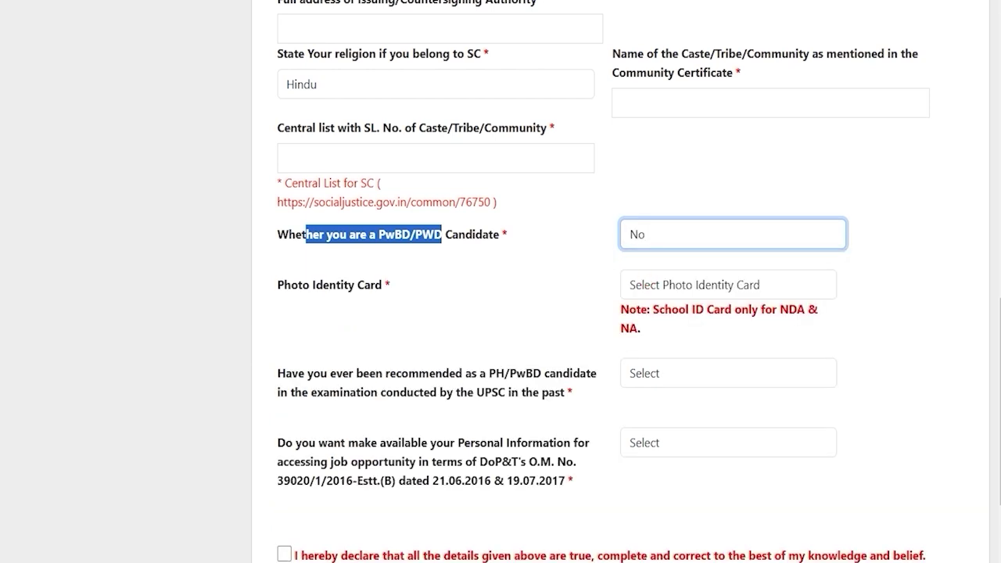
Choose Voter ID as the photo identity card and go to its number field
{"action": "left_click_drag", "start_coordinate": [283, 285], "coordinate": [371, 285]}
{"action": "left_click", "coordinate": [684, 286]}
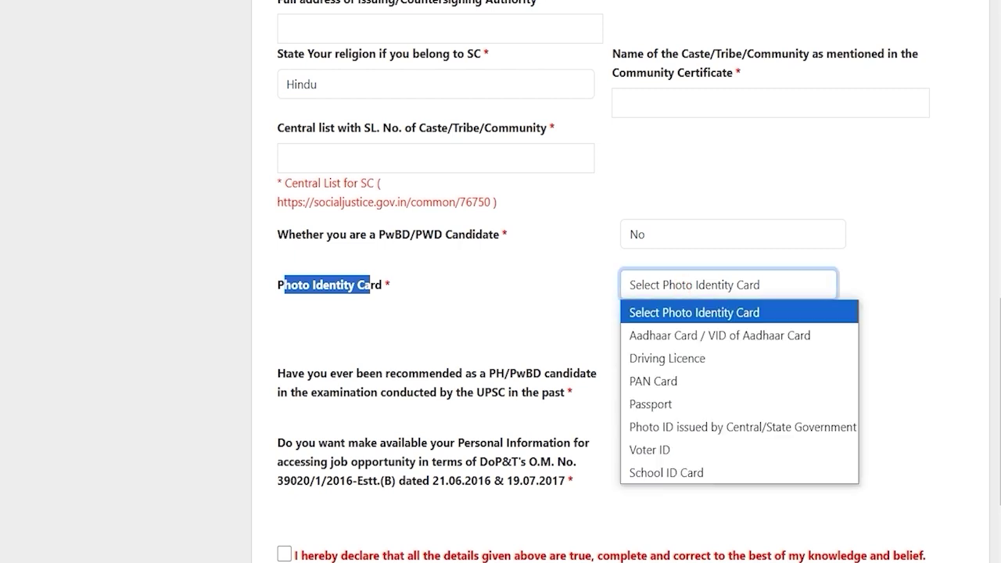
{"action": "key", "text": "Down"}
{"action": "key", "text": "Down"}
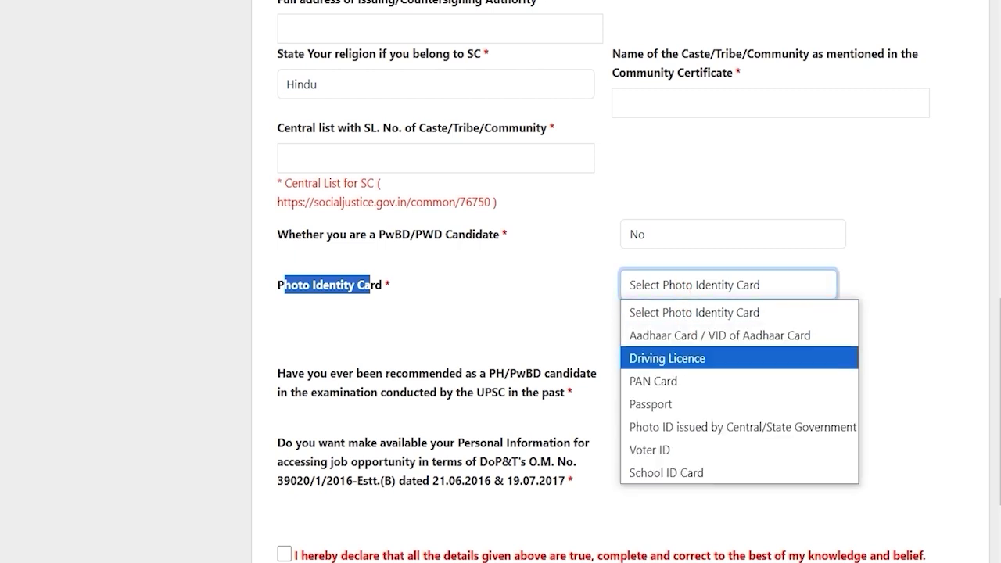
{"action": "key", "text": "Down"}
{"action": "key", "text": "Down"}
{"action": "key", "text": "Up"}
{"action": "key", "text": "Up"}
{"action": "key", "text": "Down"}
{"action": "key", "text": "Down"}
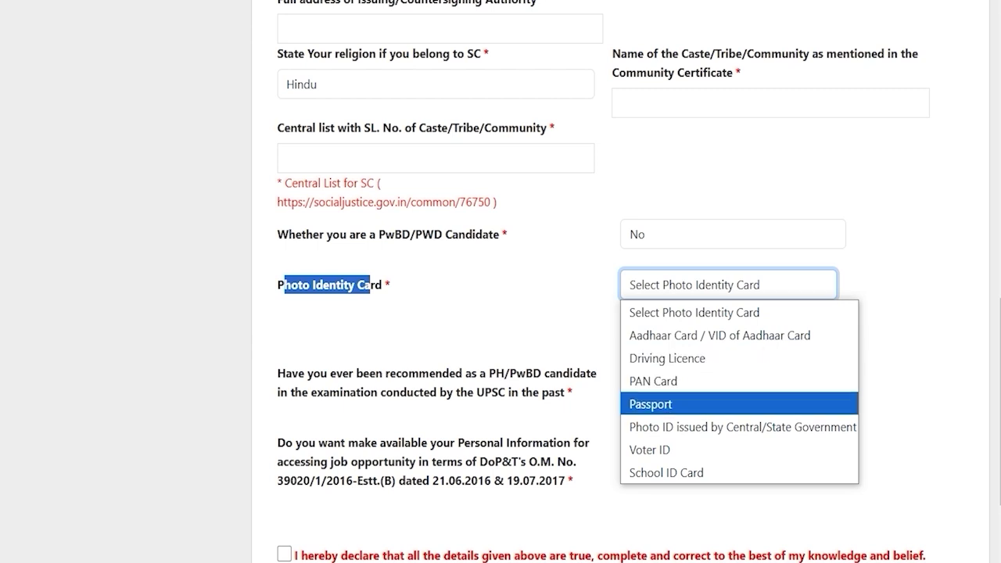
{"action": "key", "text": "Down"}
{"action": "key", "text": "Down"}
{"action": "key", "text": "Return"}
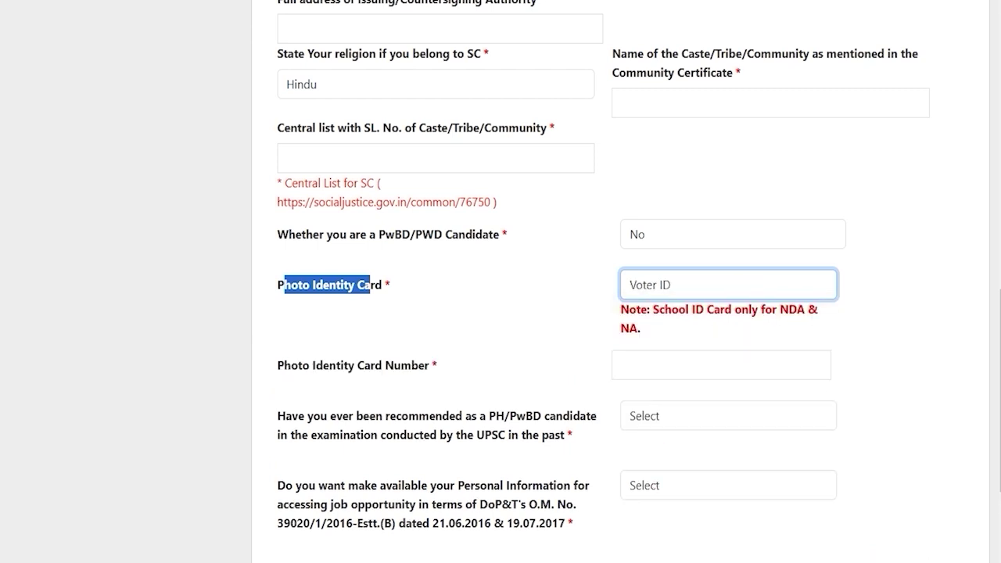
{"action": "left_click", "coordinate": [664, 365]}
Enter the Voter ID card number and set the past PH/PwBD recommendation answer to No
{"action": "scroll", "coordinate": [669, 360], "scroll_direction": "down", "scroll_amount": 2}
{"action": "left_click", "coordinate": [673, 326]}
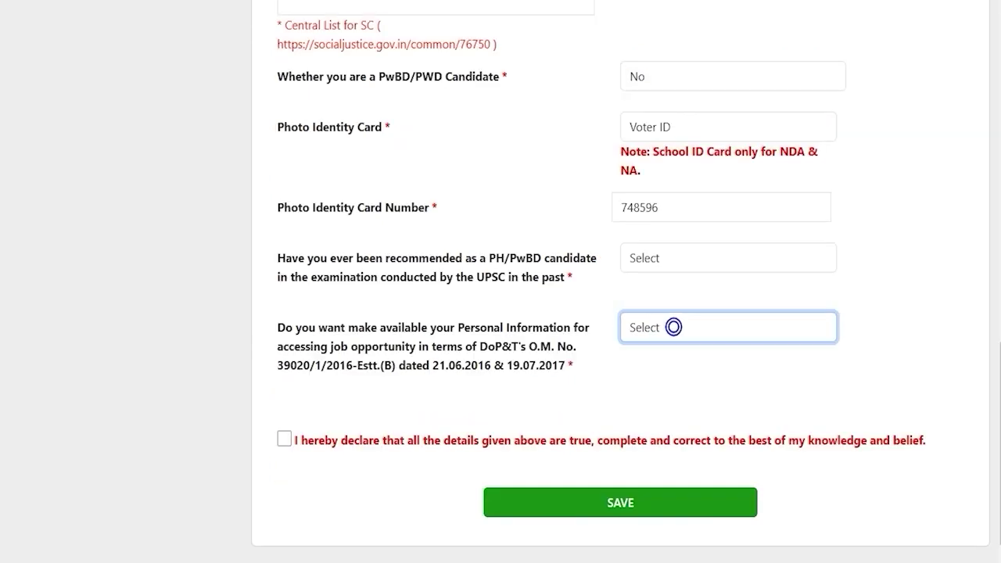
{"action": "left_click_drag", "start_coordinate": [342, 258], "coordinate": [580, 258]}
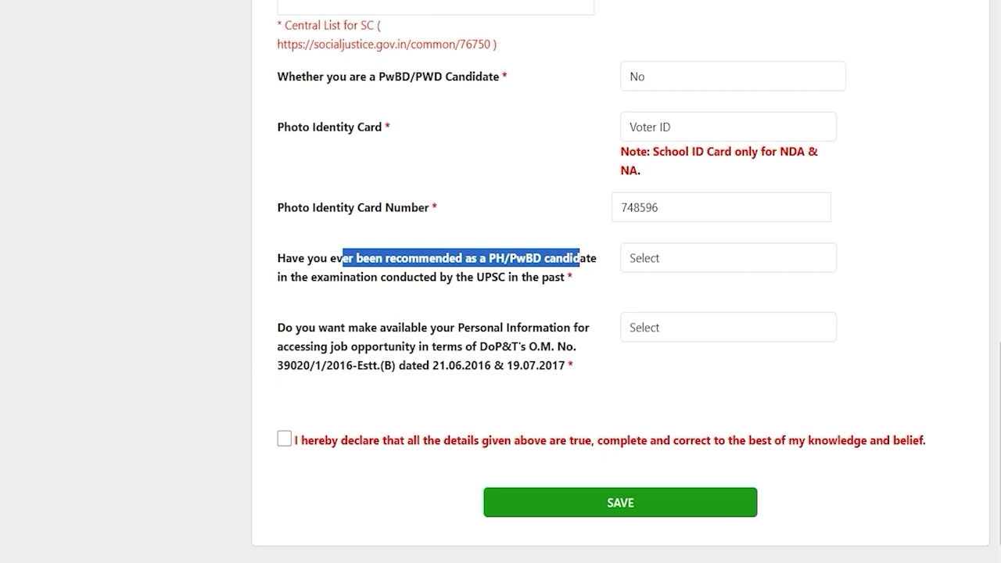
{"action": "left_click_drag", "start_coordinate": [365, 277], "coordinate": [430, 277]}
{"action": "left_click", "coordinate": [653, 257]}
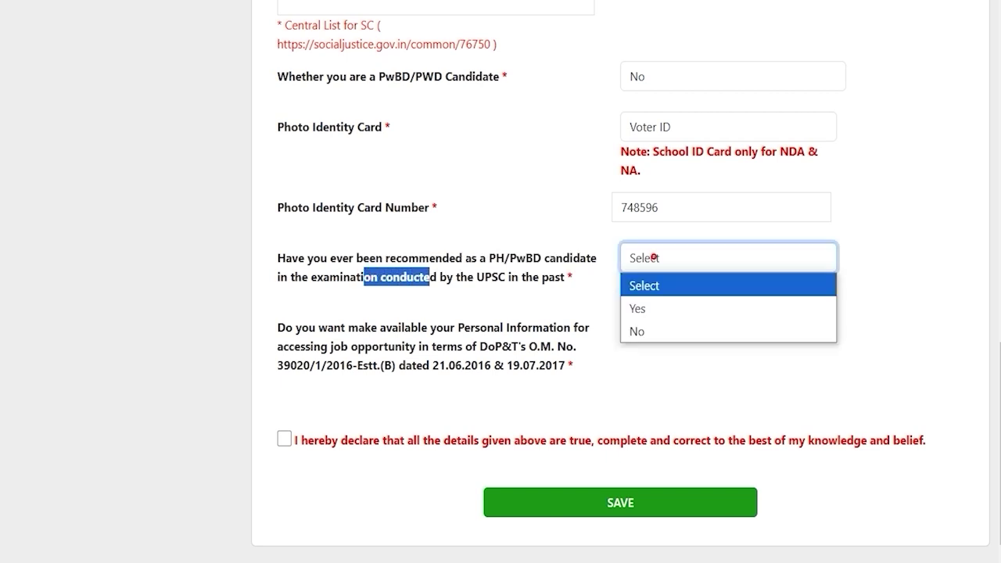
{"action": "key", "text": "Down"}
{"action": "left_click", "coordinate": [651, 307]}
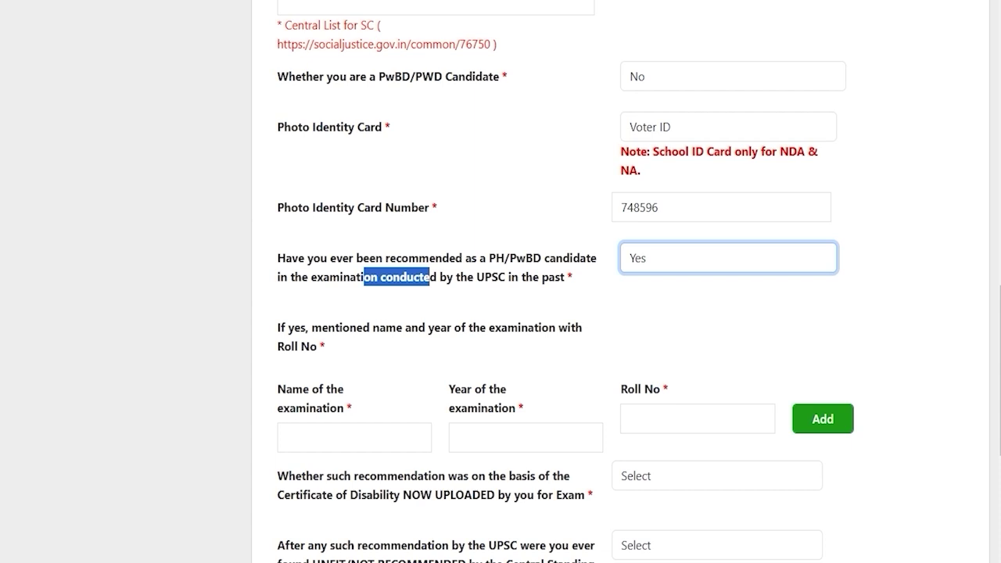
{"action": "left_click", "coordinate": [323, 427]}
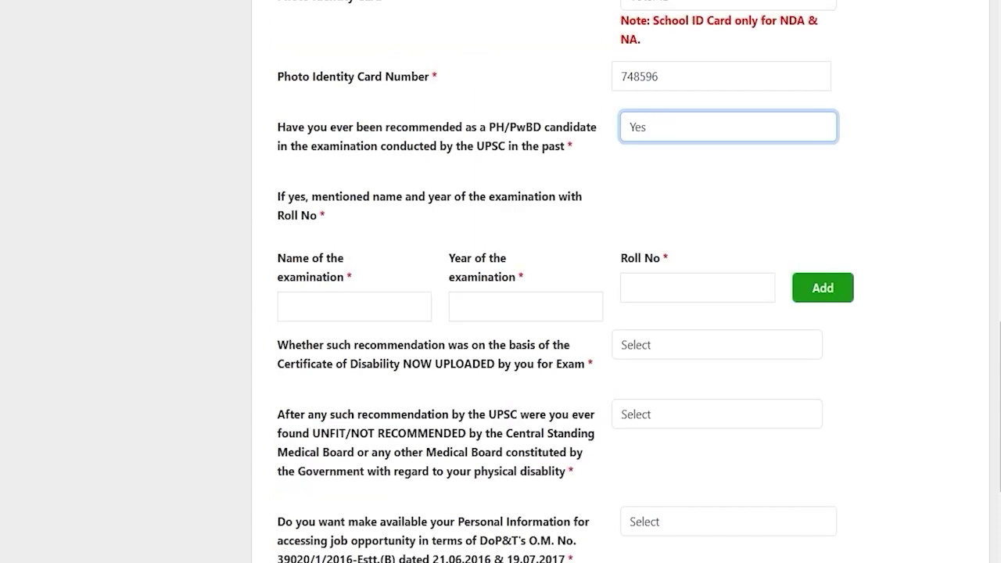
{"action": "left_click", "coordinate": [657, 121]}
{"action": "left_click", "coordinate": [655, 119]}
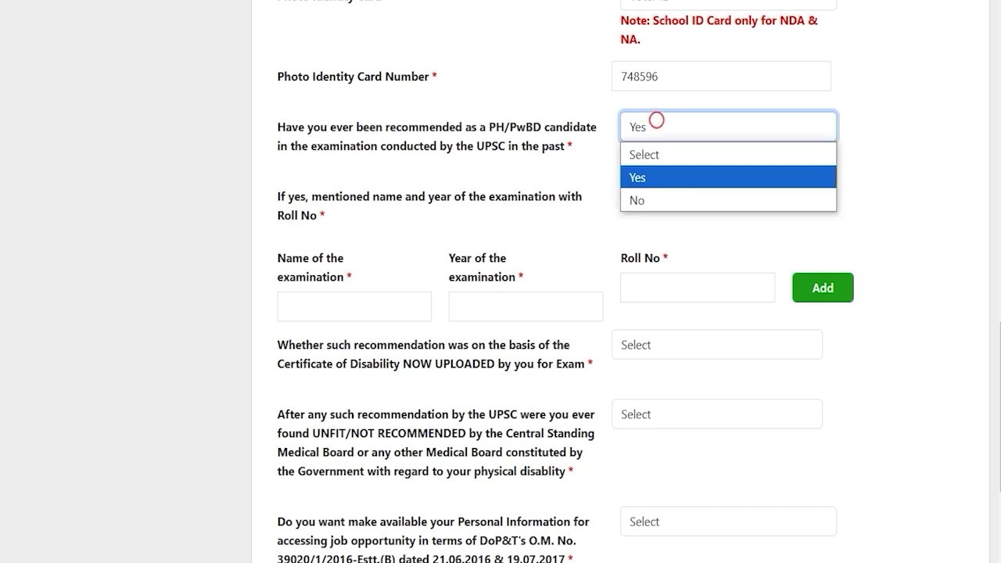
{"action": "left_click", "coordinate": [642, 199]}
Set sharing of personal information to Yes, accept the declaration and save the form
{"action": "left_click", "coordinate": [279, 401]}
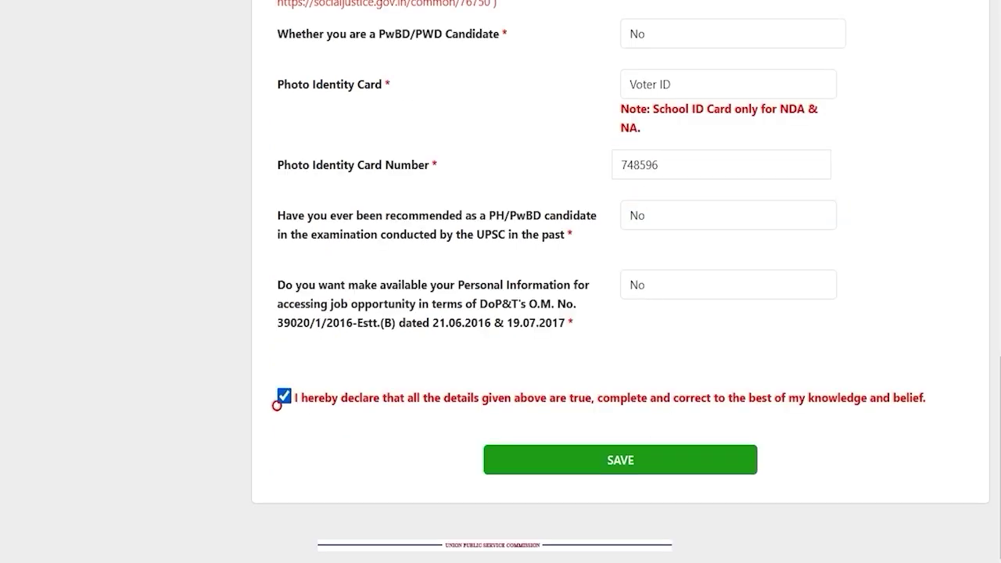
{"action": "left_click", "coordinate": [282, 399]}
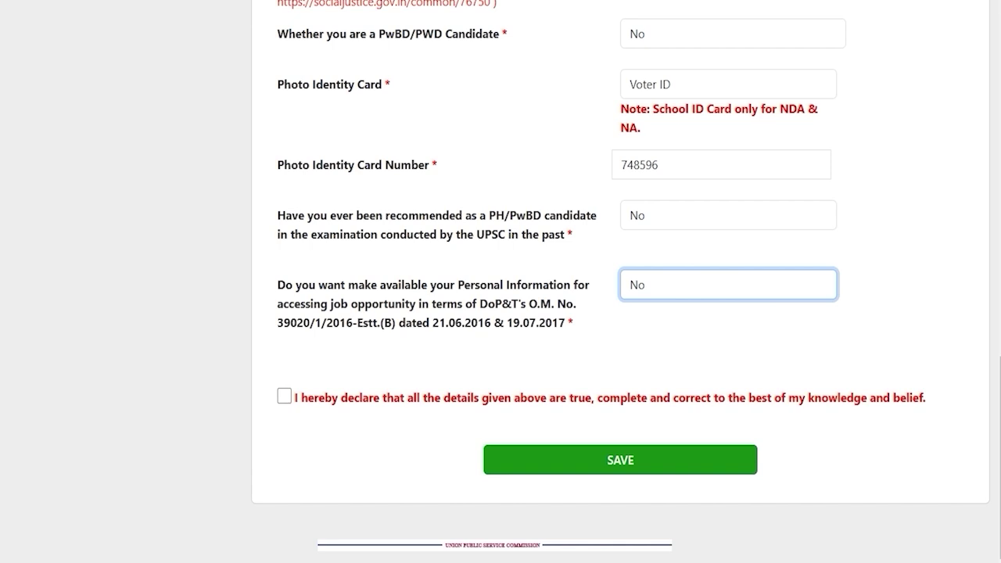
{"action": "left_click_drag", "start_coordinate": [292, 284], "coordinate": [530, 285]}
{"action": "left_click", "coordinate": [676, 294]}
{"action": "left_click", "coordinate": [646, 332]}
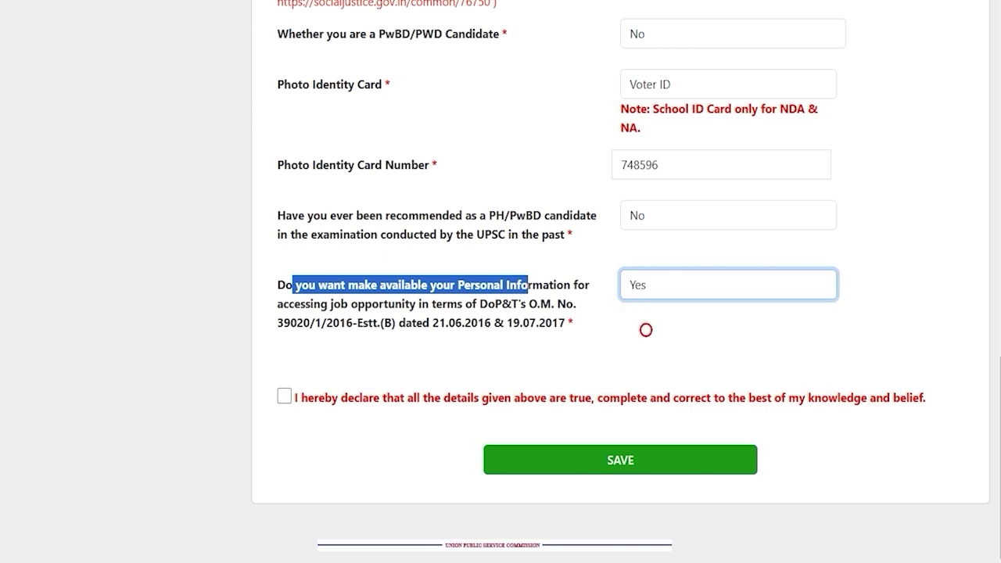
{"action": "left_click", "coordinate": [451, 341]}
{"action": "left_click", "coordinate": [284, 396]}
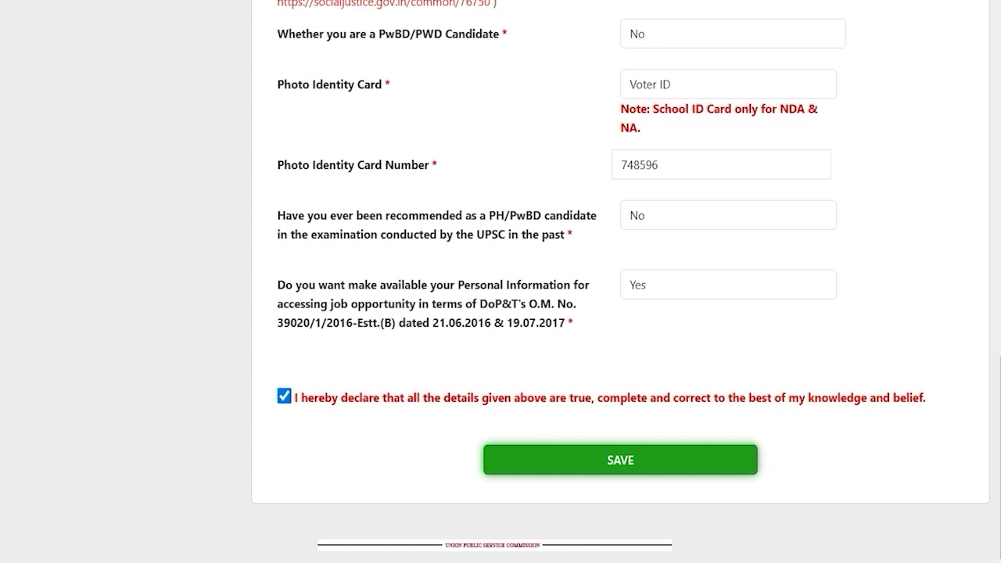
{"action": "left_click", "coordinate": [621, 460]}
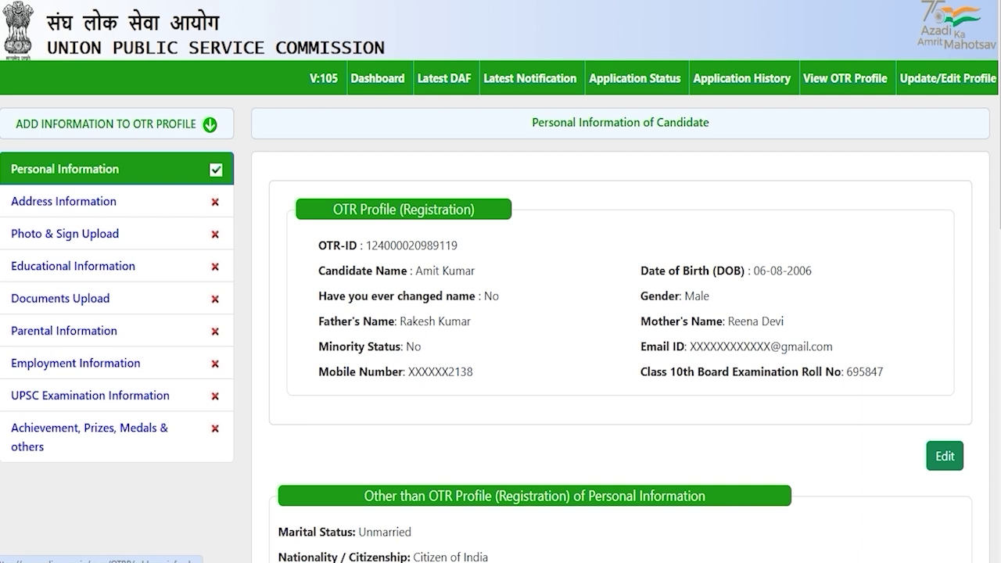
Open the Address Information form and scroll down through its fields
{"action": "left_click", "coordinate": [44, 201]}
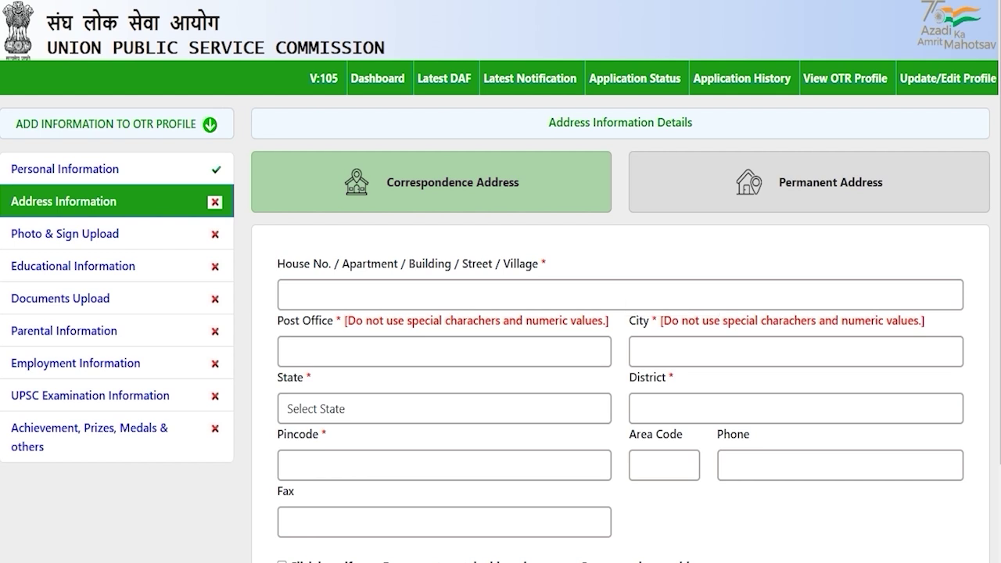
{"action": "scroll", "coordinate": [500, 312], "scroll_direction": "down", "scroll_amount": 2}
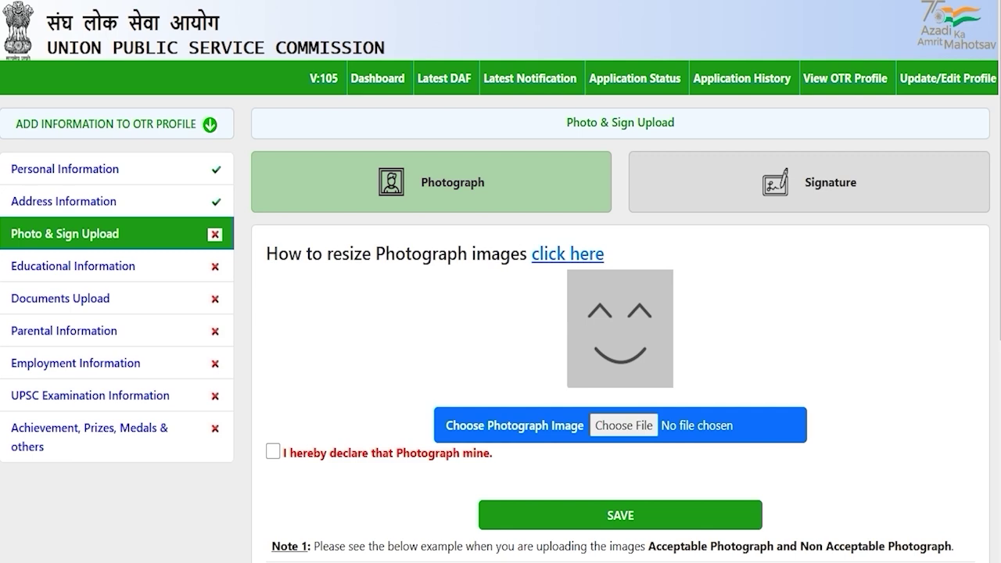
{"action": "scroll", "coordinate": [501, 313], "scroll_direction": "down", "scroll_amount": 2}
{"action": "scroll", "coordinate": [500, 312], "scroll_direction": "down", "scroll_amount": 2}
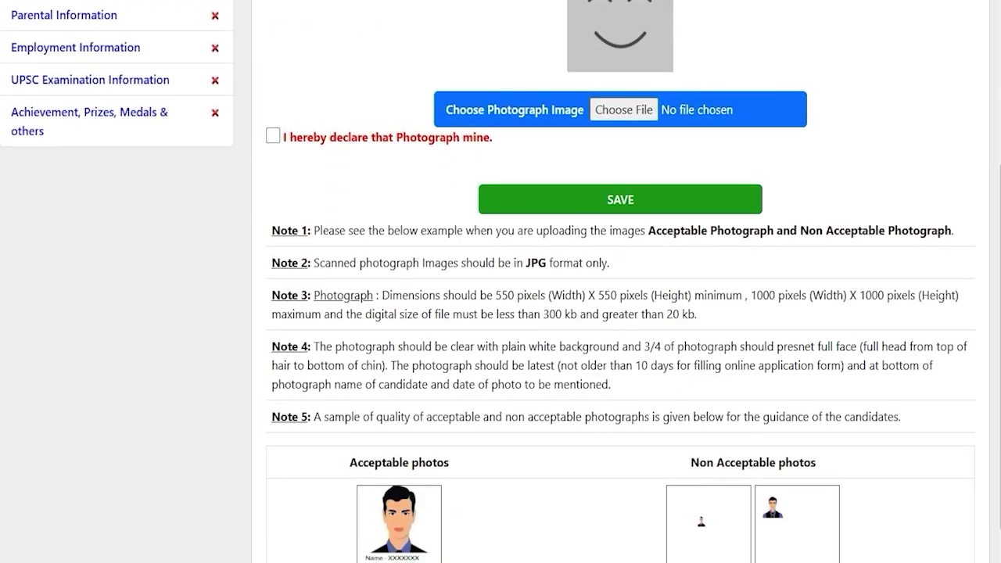
{"action": "left_click", "coordinate": [639, 294]}
{"action": "left_click_drag", "start_coordinate": [496, 295], "coordinate": [825, 296]}
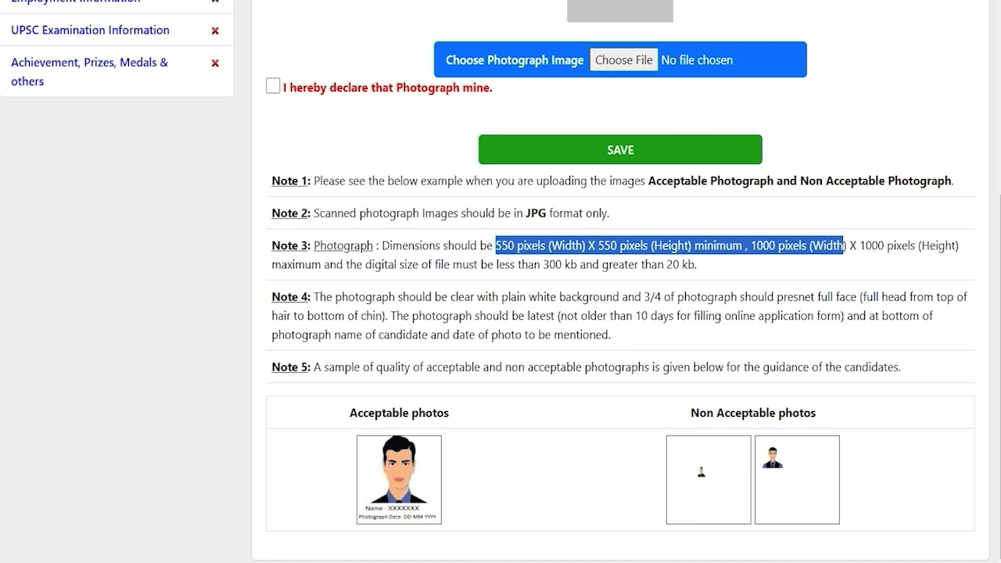
{"action": "left_click", "coordinate": [621, 318]}
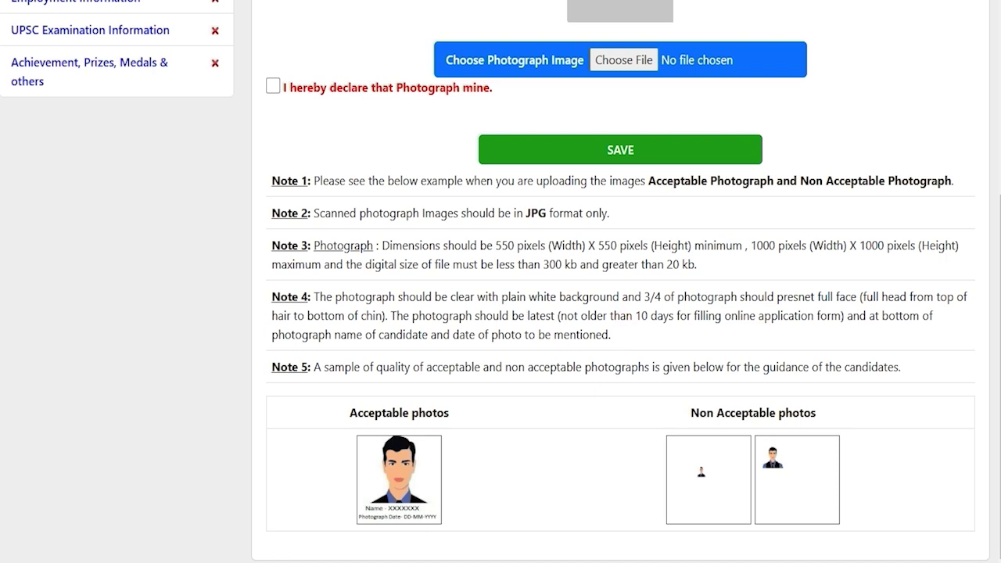
{"action": "scroll", "coordinate": [501, 313], "scroll_direction": "up", "scroll_amount": 4}
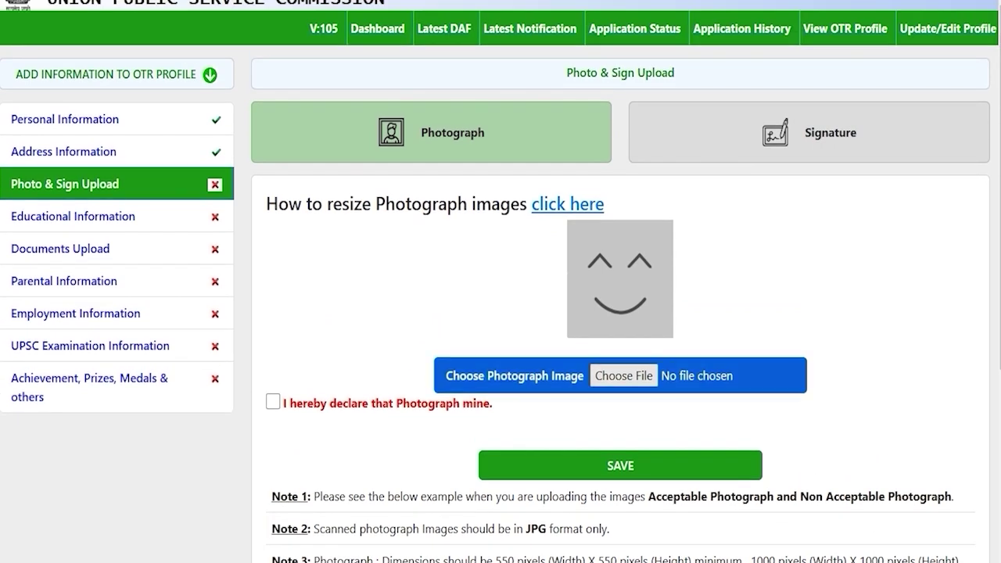
Cancel the photo file picker, then open and read through the photograph resize instructions
{"action": "left_click", "coordinate": [618, 376]}
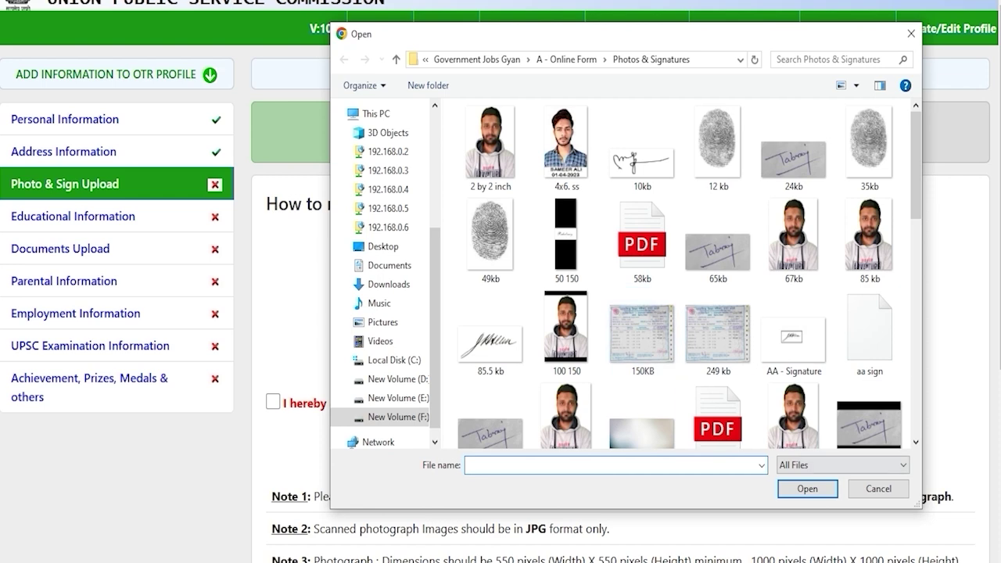
{"action": "left_click", "coordinate": [886, 493]}
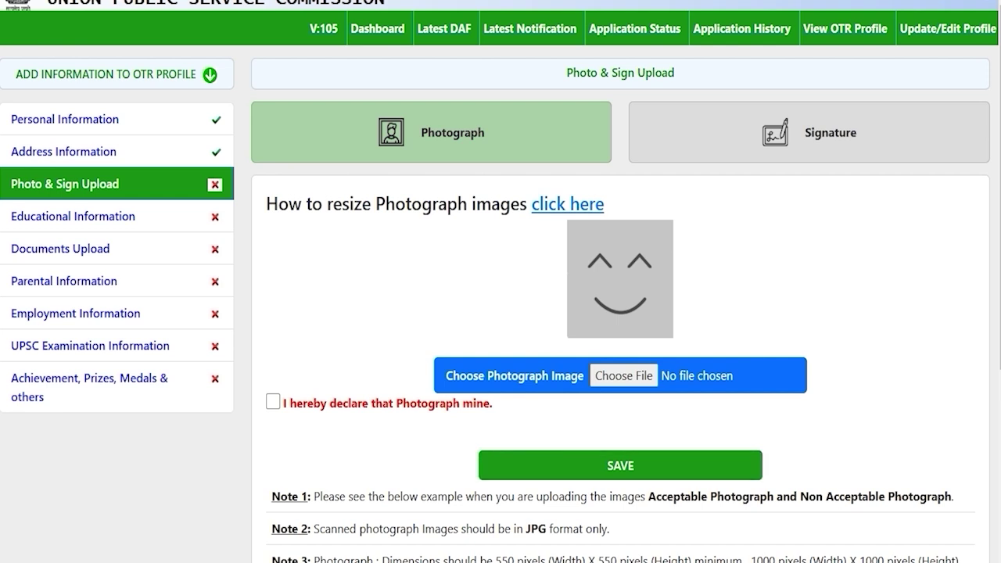
{"action": "left_click_drag", "start_coordinate": [289, 204], "coordinate": [500, 205]}
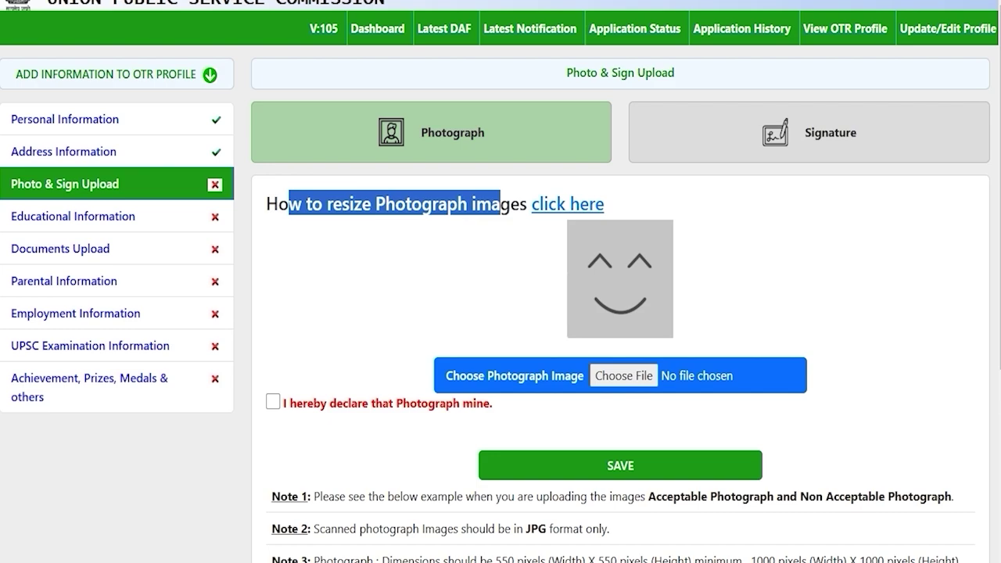
{"action": "left_click", "coordinate": [562, 205]}
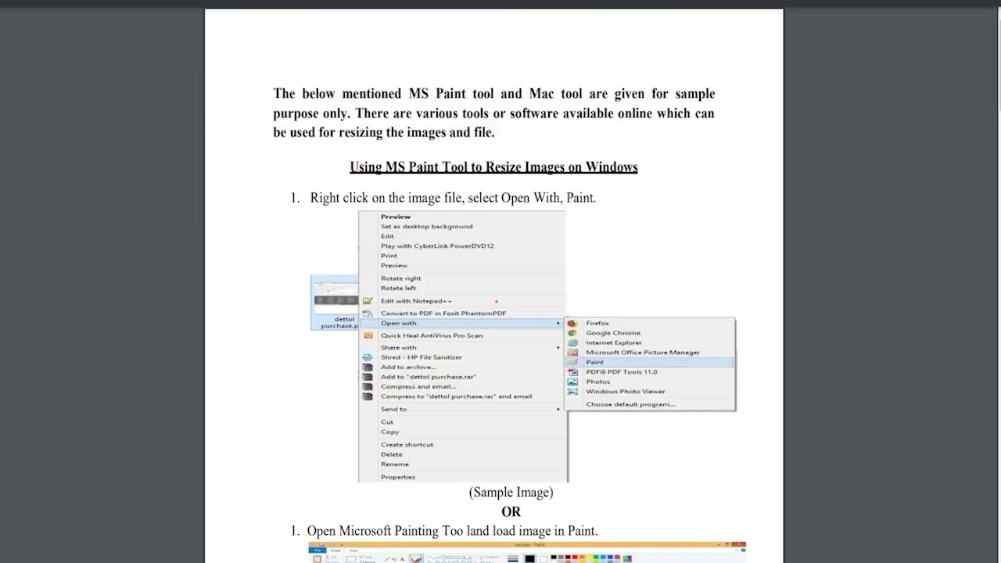
{"action": "left_click", "coordinate": [495, 301]}
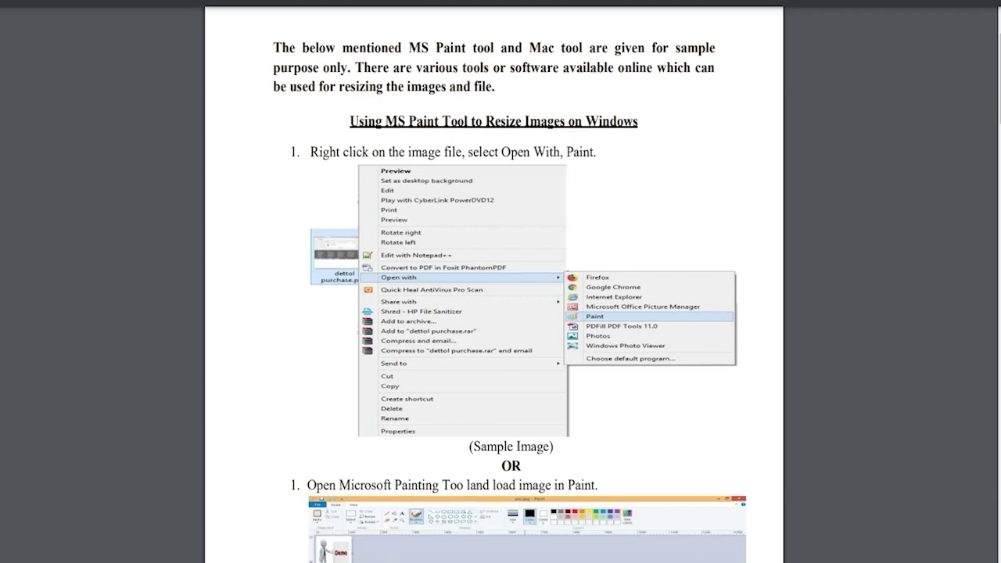
{"action": "scroll", "coordinate": [493, 312], "scroll_direction": "down", "scroll_amount": 10}
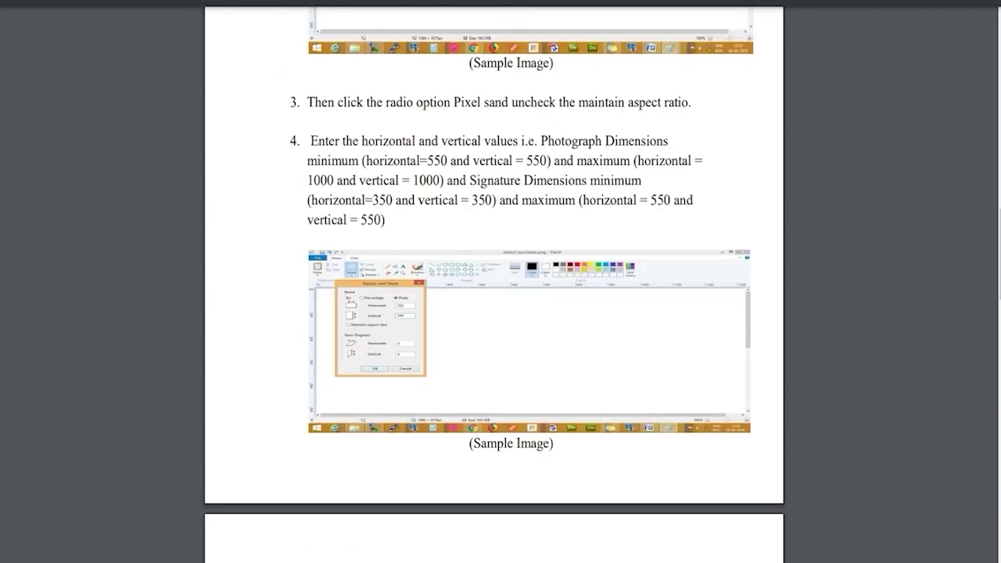
{"action": "scroll", "coordinate": [494, 281], "scroll_direction": "up", "scroll_amount": 3}
{"action": "scroll", "coordinate": [493, 281], "scroll_direction": "down", "scroll_amount": 15}
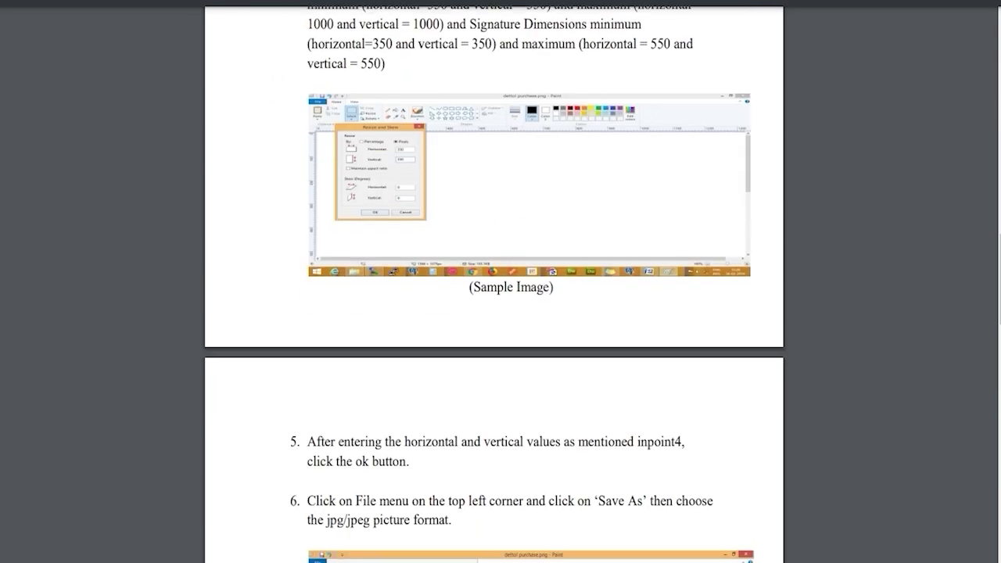
{"action": "scroll", "coordinate": [493, 282], "scroll_direction": "down", "scroll_amount": 8}
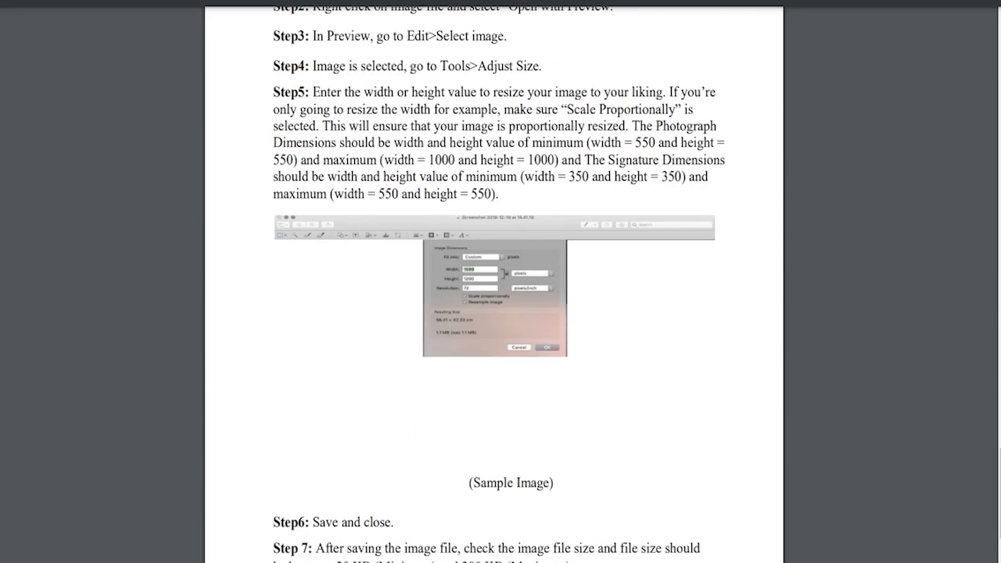
{"action": "scroll", "coordinate": [494, 281], "scroll_direction": "up", "scroll_amount": 10}
{"action": "scroll", "coordinate": [494, 282], "scroll_direction": "up", "scroll_amount": 5}
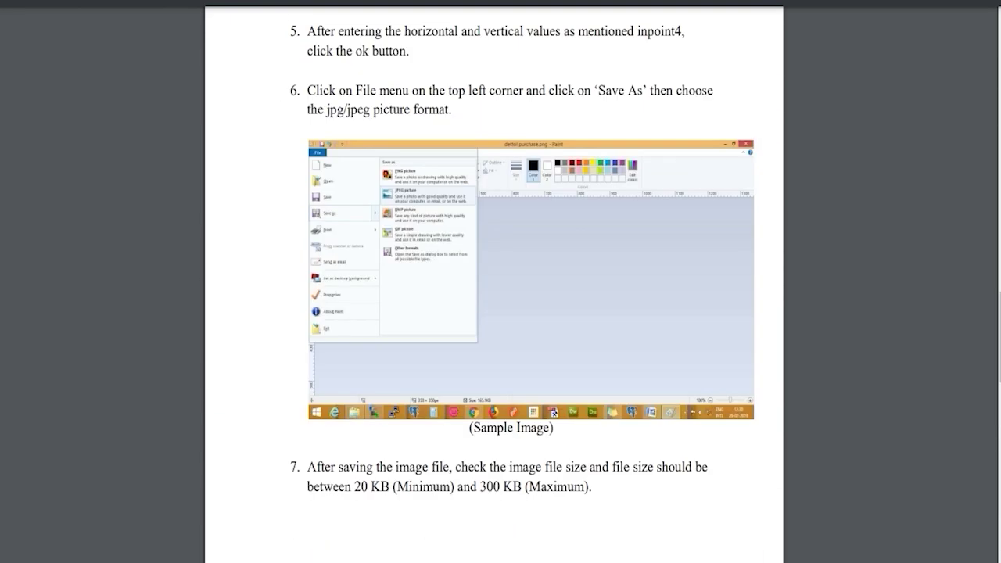
{"action": "scroll", "coordinate": [493, 282], "scroll_direction": "up", "scroll_amount": 3}
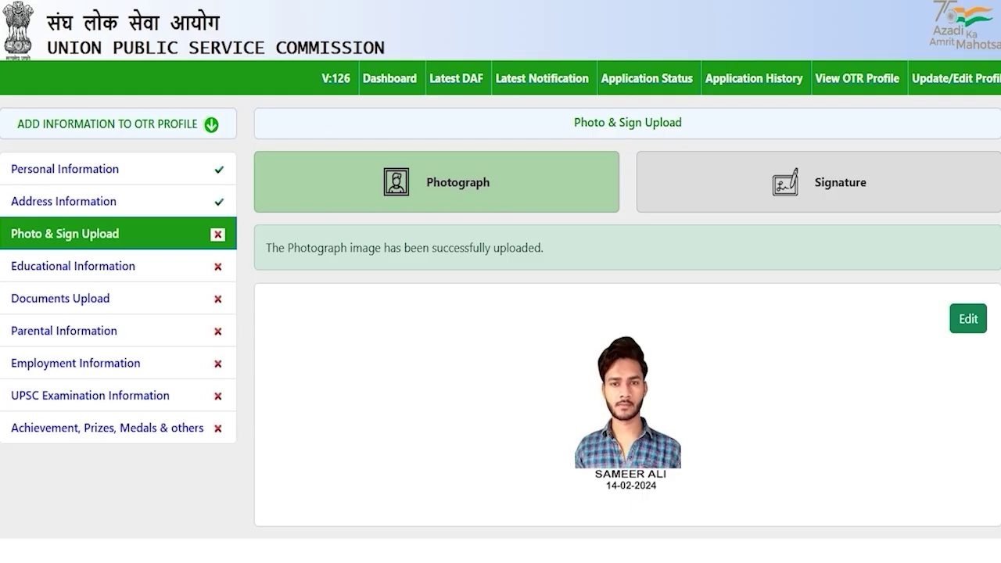
Switch to the Signature tab and review its JPG-only, 350–550 pixel, 20–300 kb requirements
{"action": "left_click", "coordinate": [813, 182]}
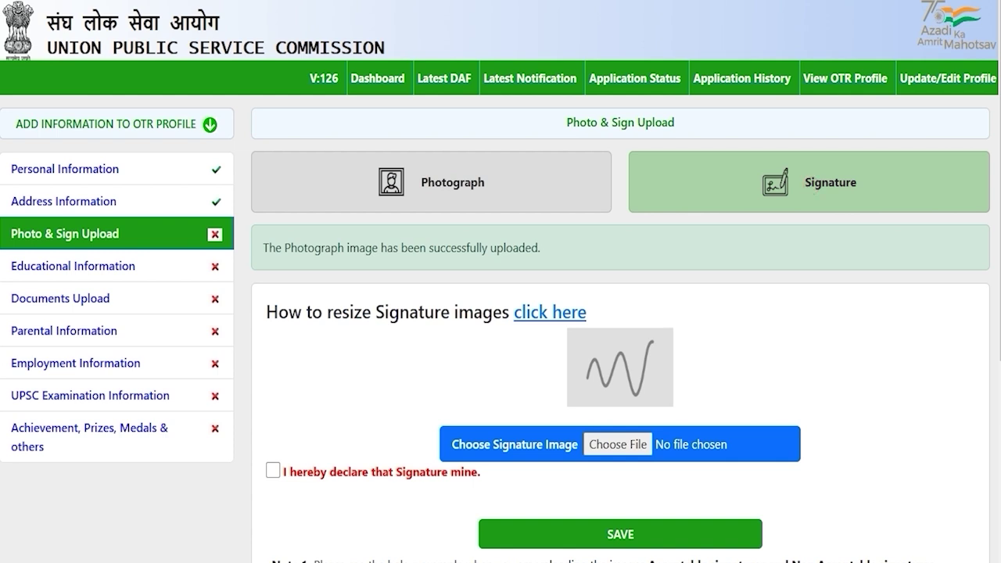
{"action": "scroll", "coordinate": [501, 313], "scroll_direction": "down", "scroll_amount": 2}
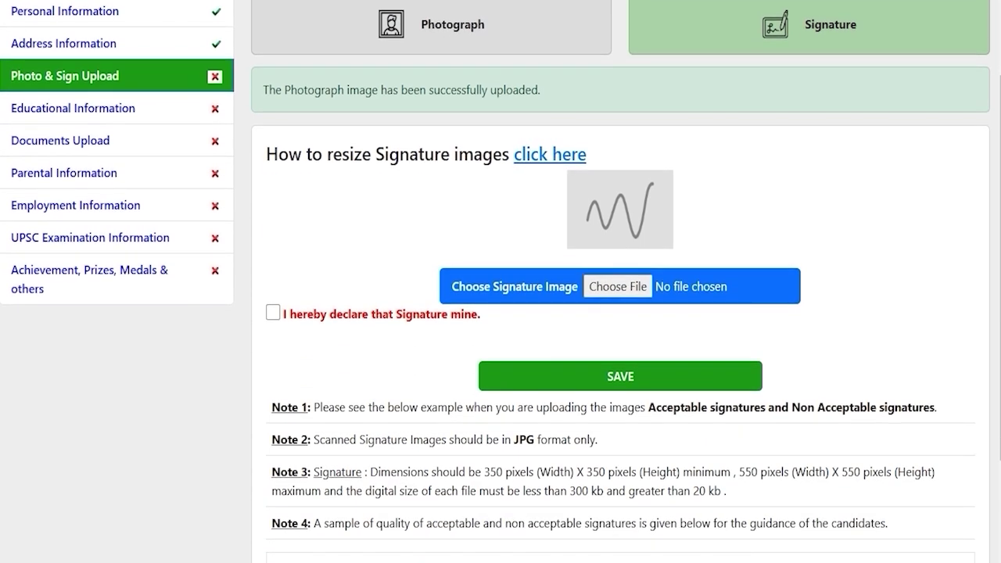
{"action": "left_click_drag", "start_coordinate": [514, 439], "coordinate": [525, 440]}
{"action": "scroll", "coordinate": [526, 439], "scroll_direction": "down", "scroll_amount": 2}
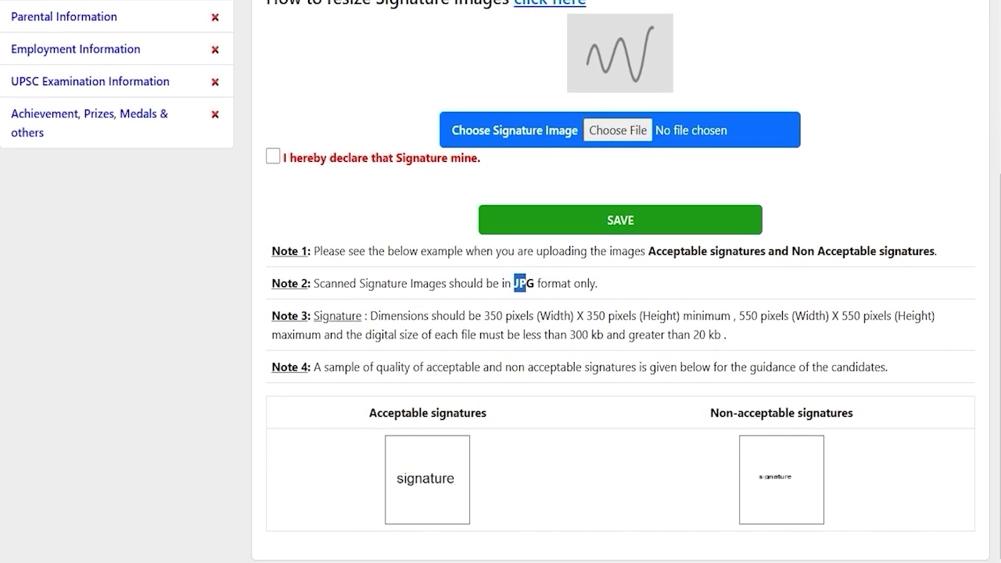
{"action": "left_click_drag", "start_coordinate": [490, 316], "coordinate": [837, 316]}
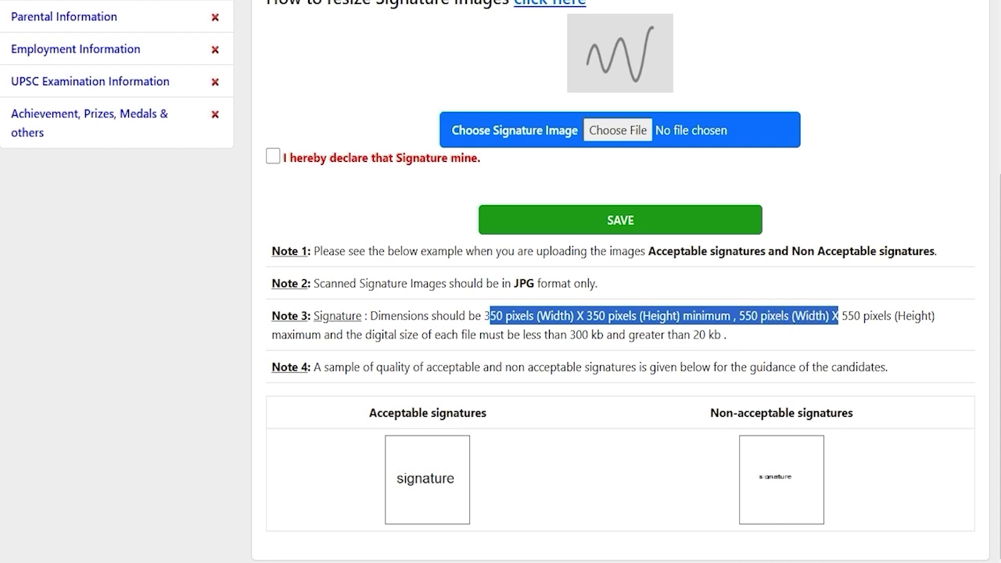
{"action": "left_click_drag", "start_coordinate": [569, 335], "coordinate": [705, 335]}
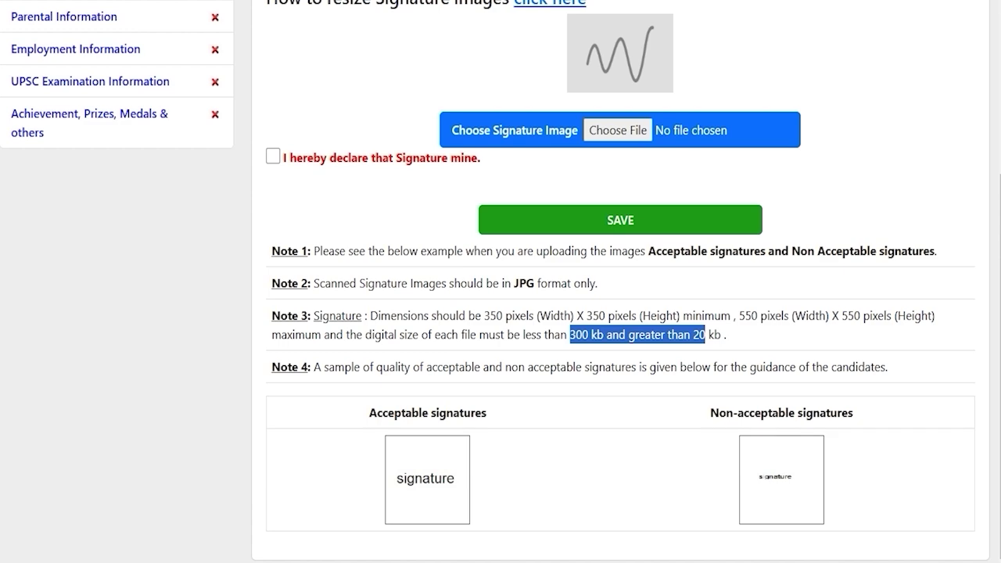
{"action": "scroll", "coordinate": [501, 282], "scroll_direction": "up", "scroll_amount": 1}
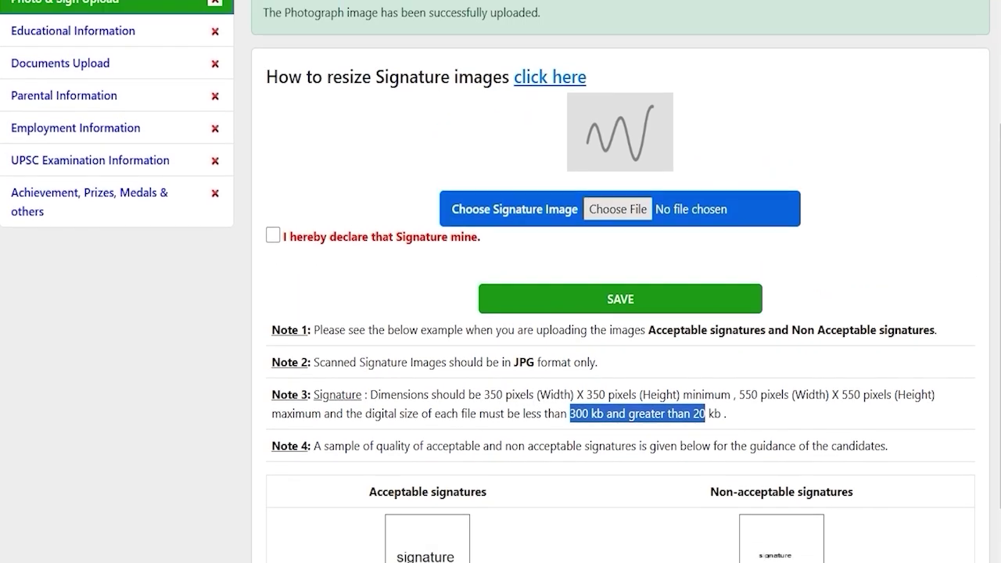
Upload ssc.jpg as the signature, tick the own-signature declaration, then go to Educational Information
{"action": "left_click", "coordinate": [609, 209]}
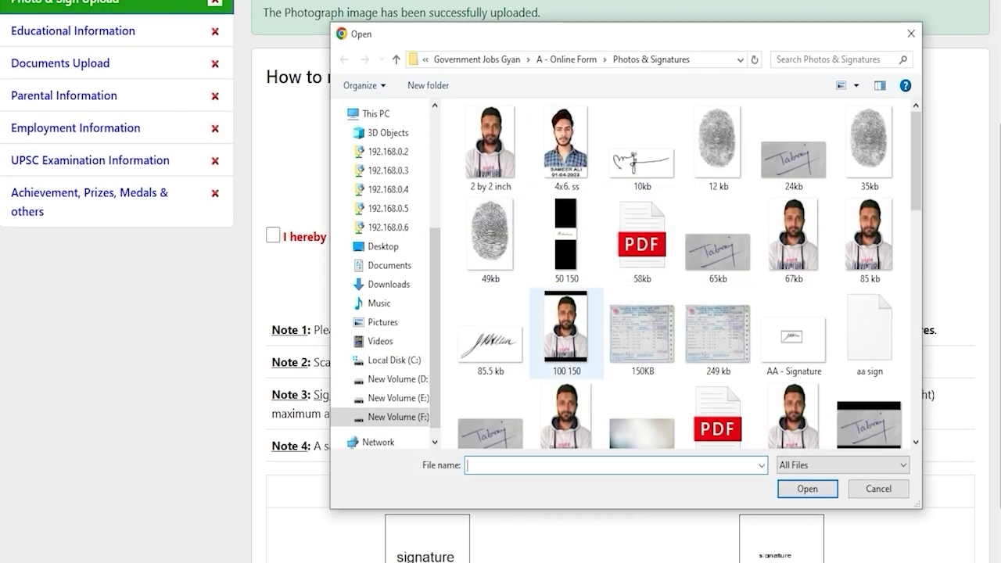
{"action": "scroll", "coordinate": [642, 332], "scroll_direction": "down", "scroll_amount": 10}
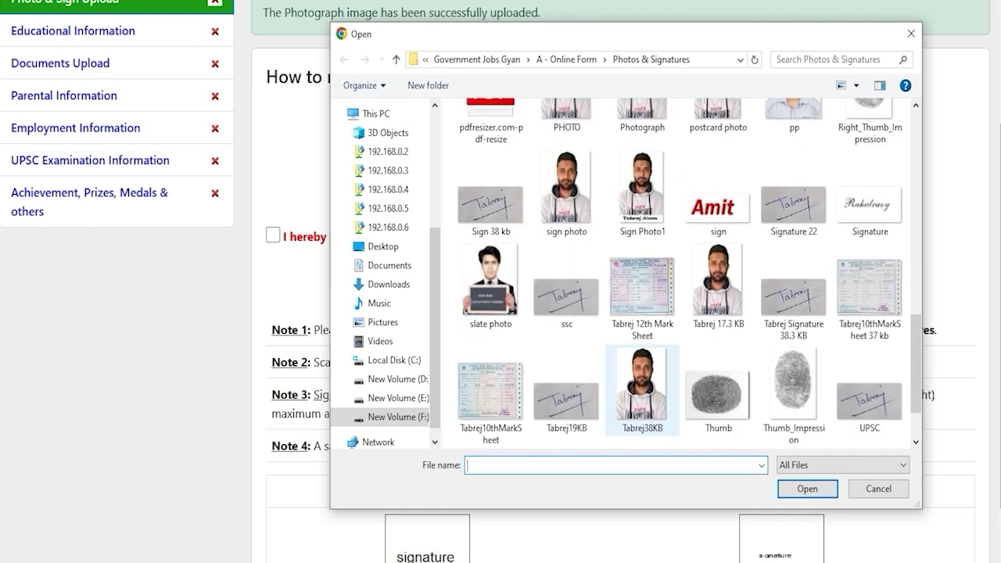
{"action": "double_click", "coordinate": [567, 289]}
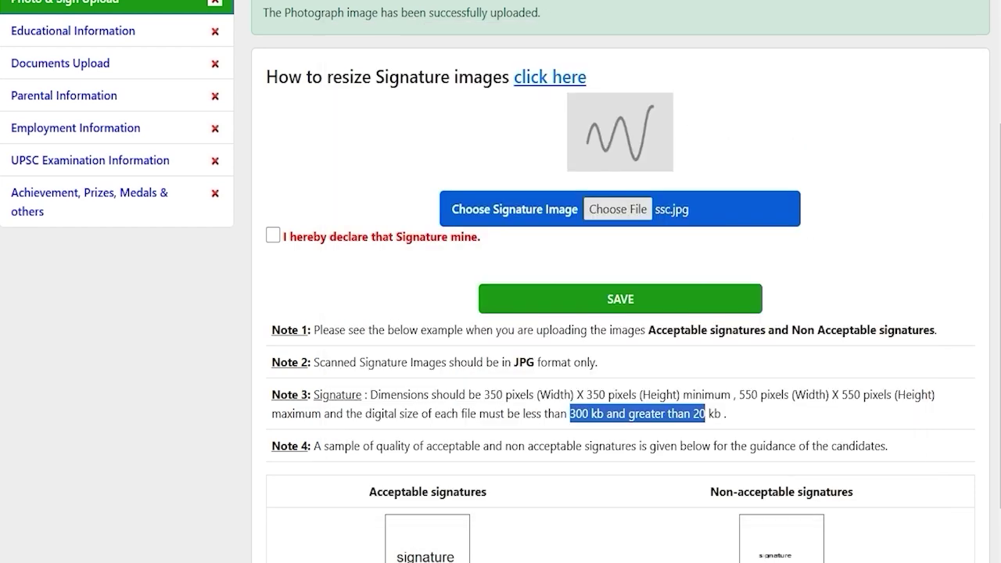
{"action": "scroll", "coordinate": [575, 286], "scroll_direction": "up", "scroll_amount": 1}
{"action": "left_click", "coordinate": [273, 314]}
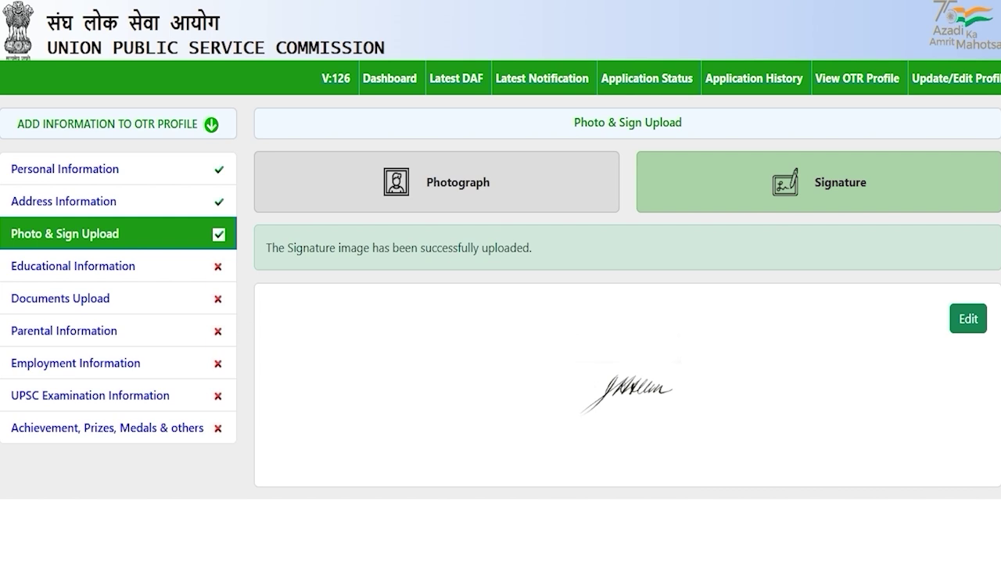
{"action": "left_click", "coordinate": [72, 266]}
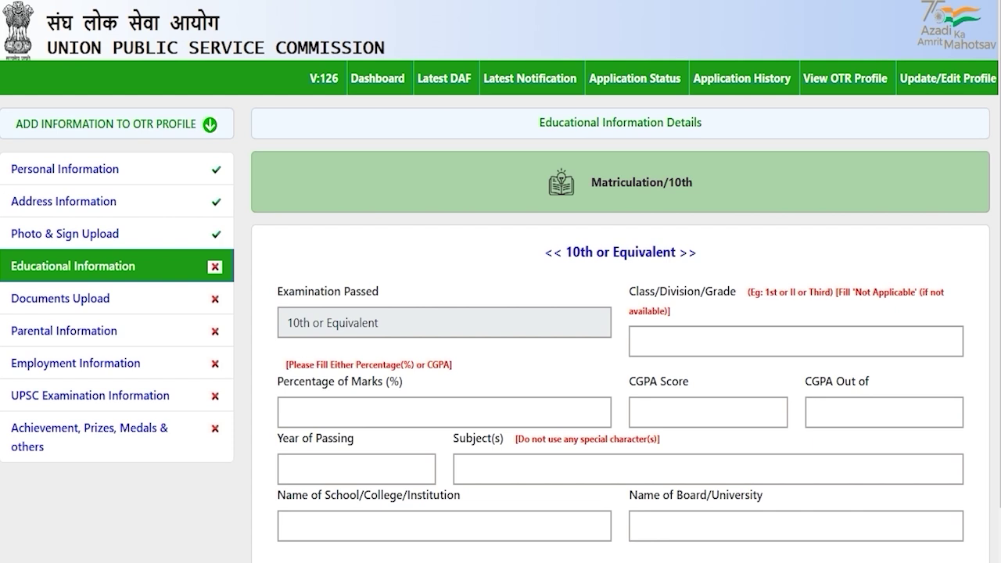
Enter First as the 10th class/division and 80 as the percentage of marks
{"action": "scroll", "coordinate": [500, 282], "scroll_direction": "down", "scroll_amount": 1}
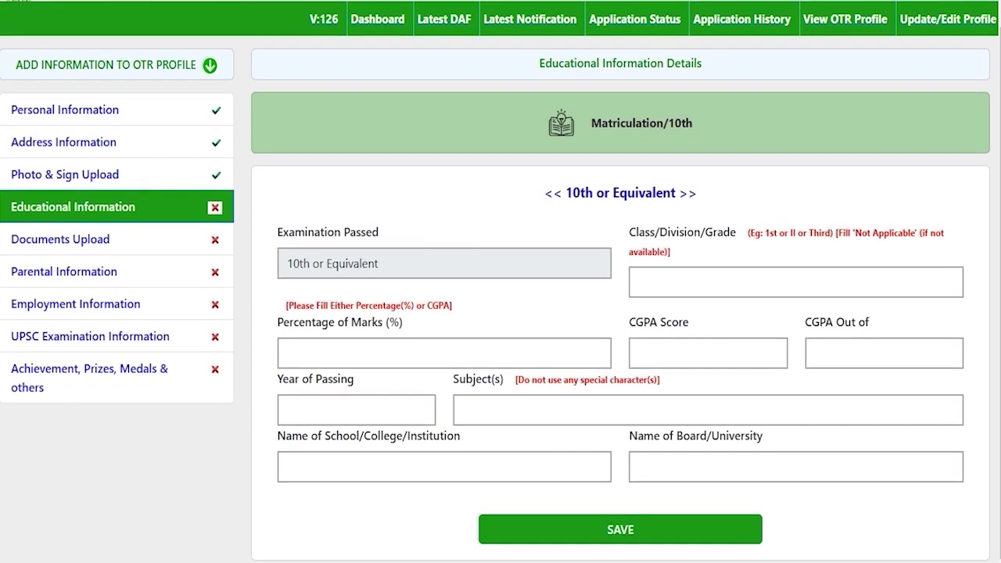
{"action": "left_click_drag", "start_coordinate": [571, 193], "coordinate": [646, 193]}
{"action": "left_click", "coordinate": [646, 193]}
{"action": "left_click_drag", "start_coordinate": [572, 193], "coordinate": [663, 193]}
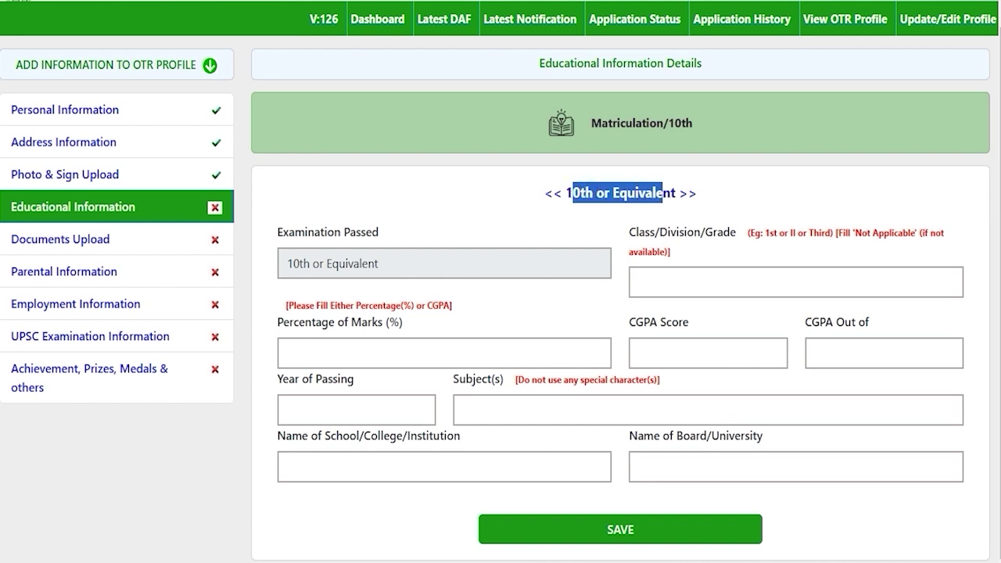
{"action": "left_click", "coordinate": [707, 284]}
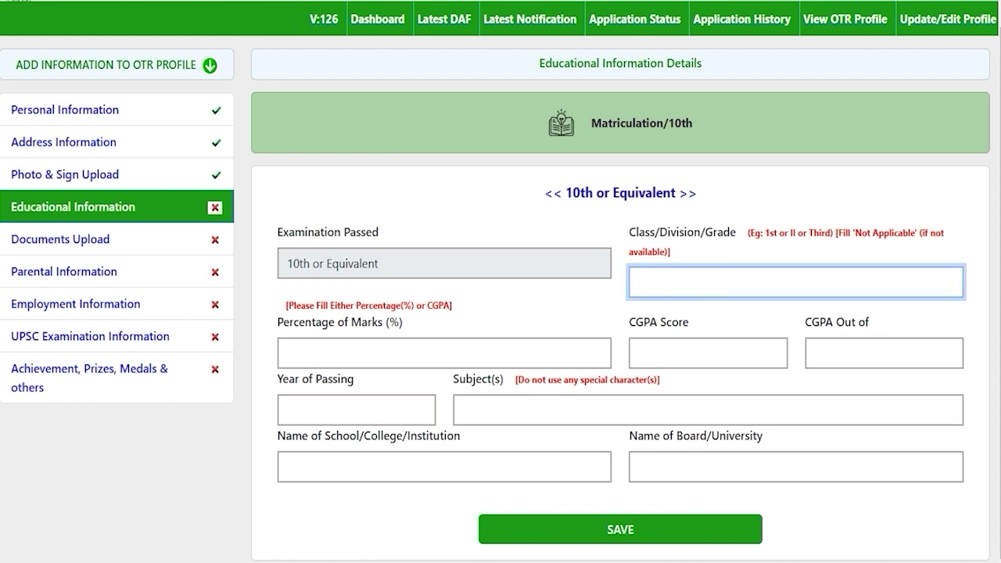
{"action": "type", "text": "First"}
{"action": "left_click", "coordinate": [408, 351]}
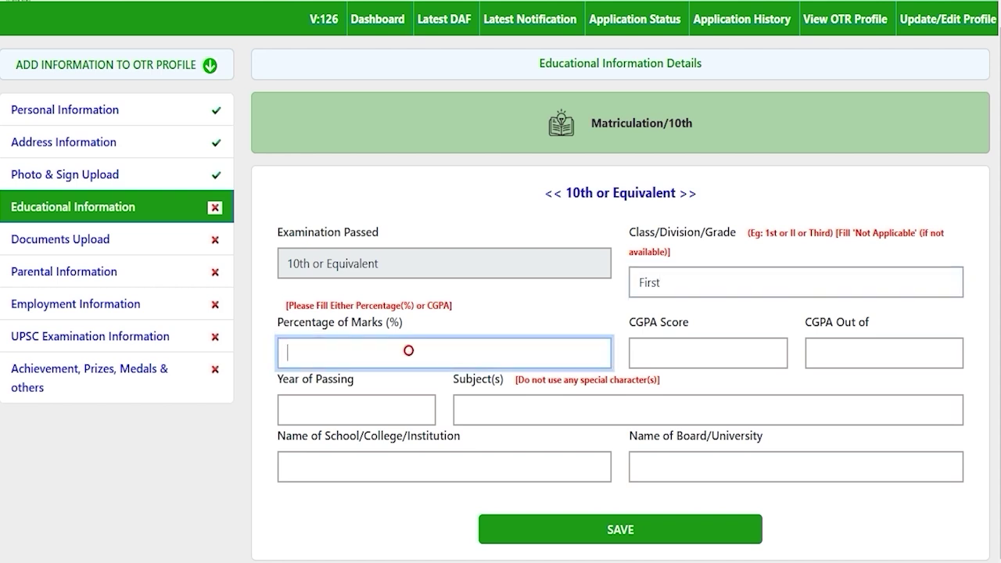
{"action": "type", "text": "80"}
{"action": "key", "text": "Tab"}
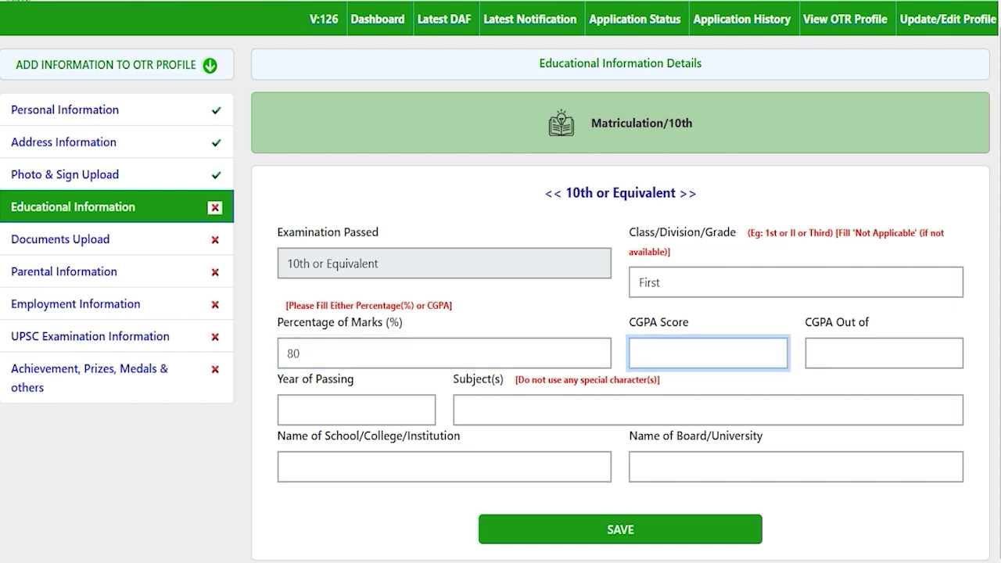
Fill in 10th passing year 2020, subjects Hindi English Math, school JIC and board CBSE
{"action": "left_click", "coordinate": [344, 407]}
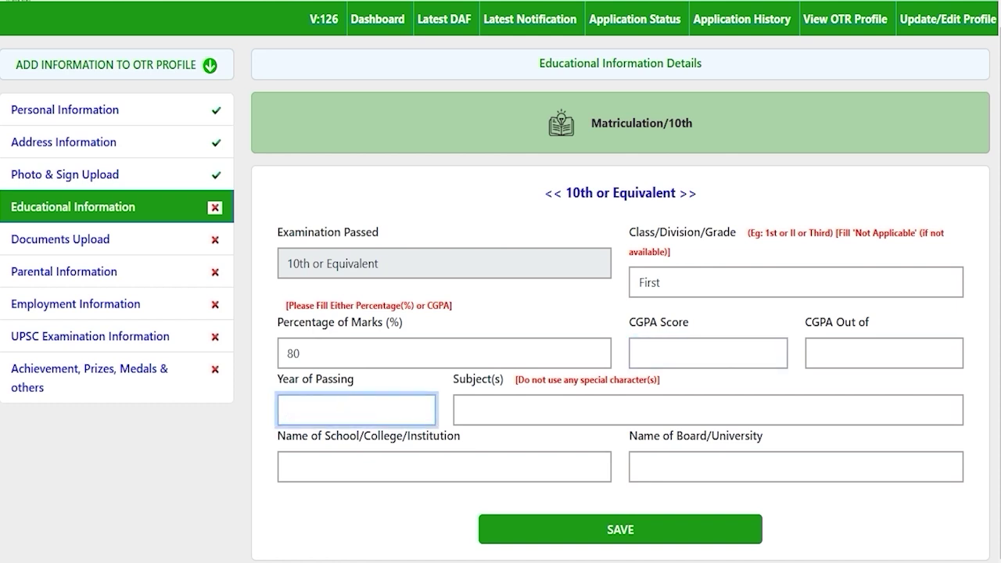
{"action": "type", "text": "2020"}
{"action": "left_click", "coordinate": [541, 408]}
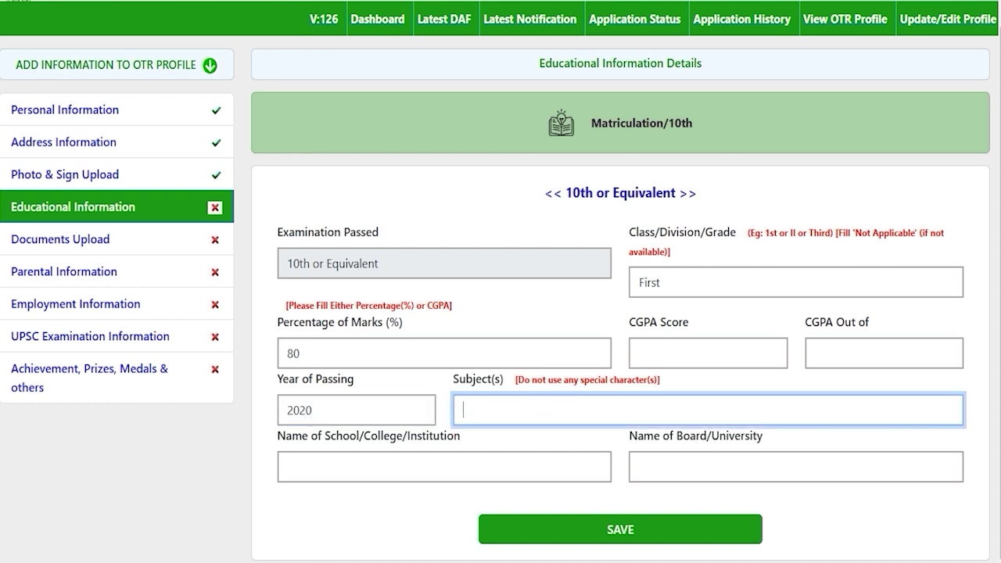
{"action": "type", "text": "Hindi English Math"}
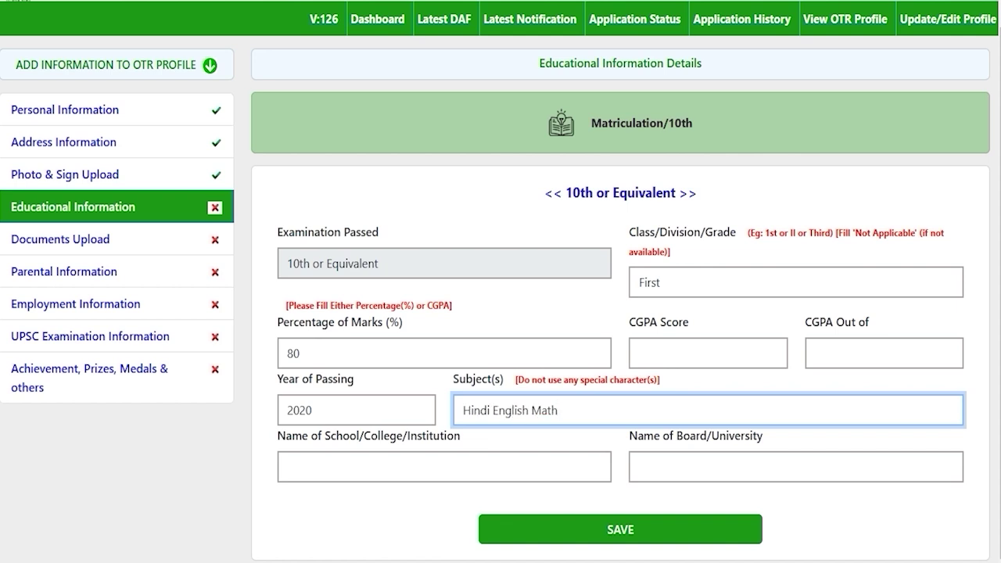
{"action": "left_click", "coordinate": [490, 408]}
{"action": "left_click", "coordinate": [563, 409]}
{"action": "left_click", "coordinate": [389, 463]}
{"action": "type", "text": "JIC"}
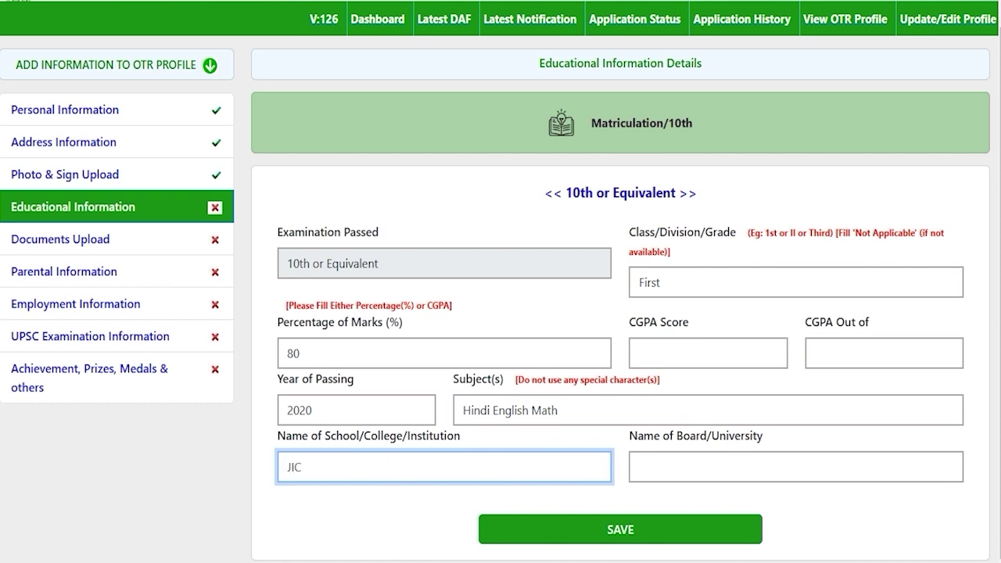
{"action": "left_click", "coordinate": [712, 471]}
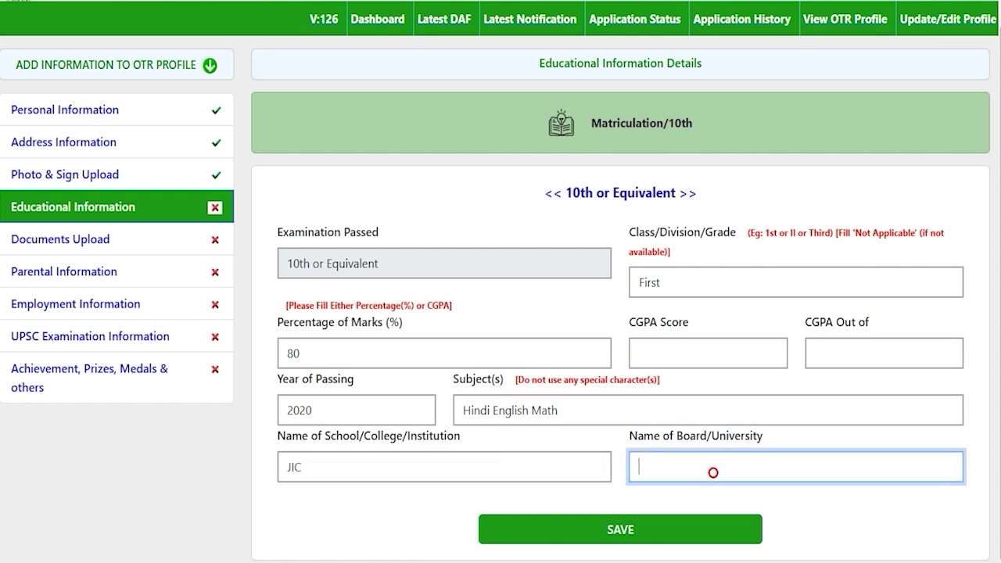
{"action": "type", "text": "CBSE"}
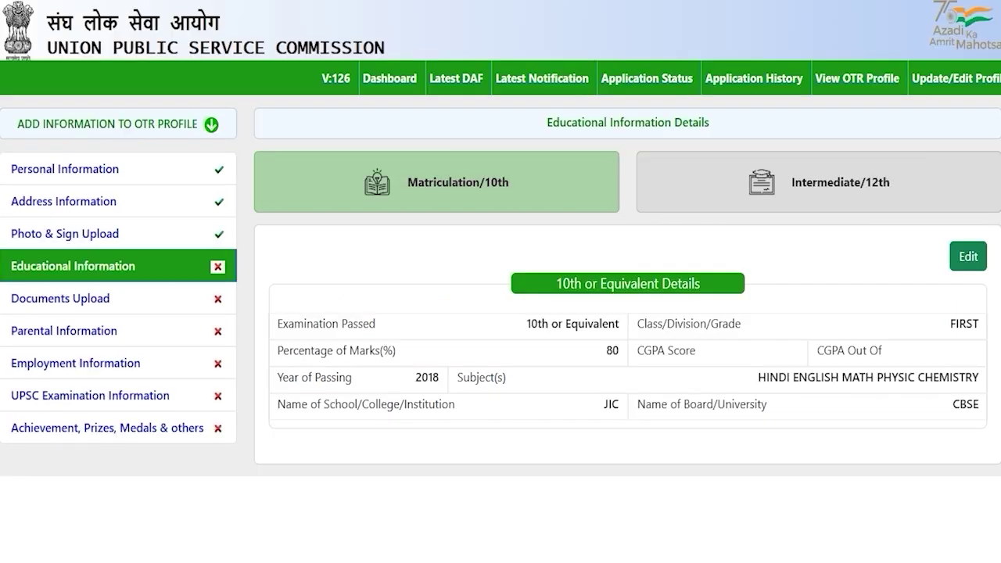
Open the Intermediate/12th details and set the 12th or Equivalent status to Completed
{"action": "left_click", "coordinate": [805, 187]}
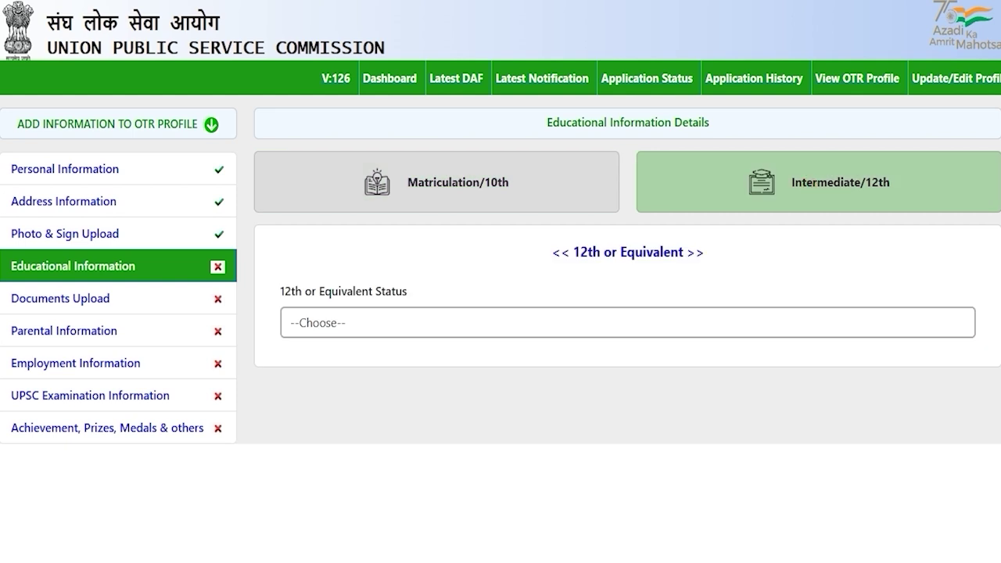
{"action": "left_click", "coordinate": [356, 322]}
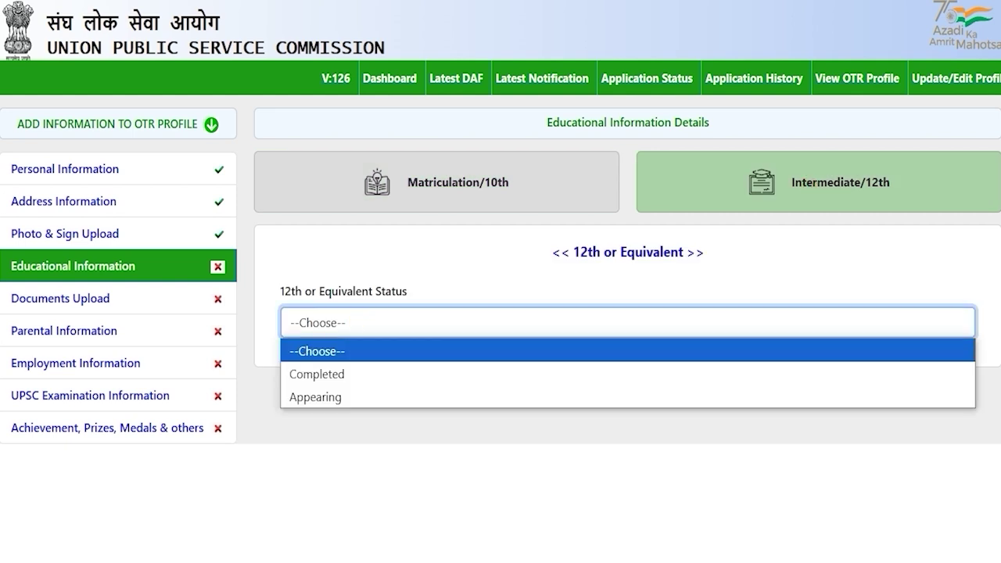
{"action": "left_click", "coordinate": [346, 373]}
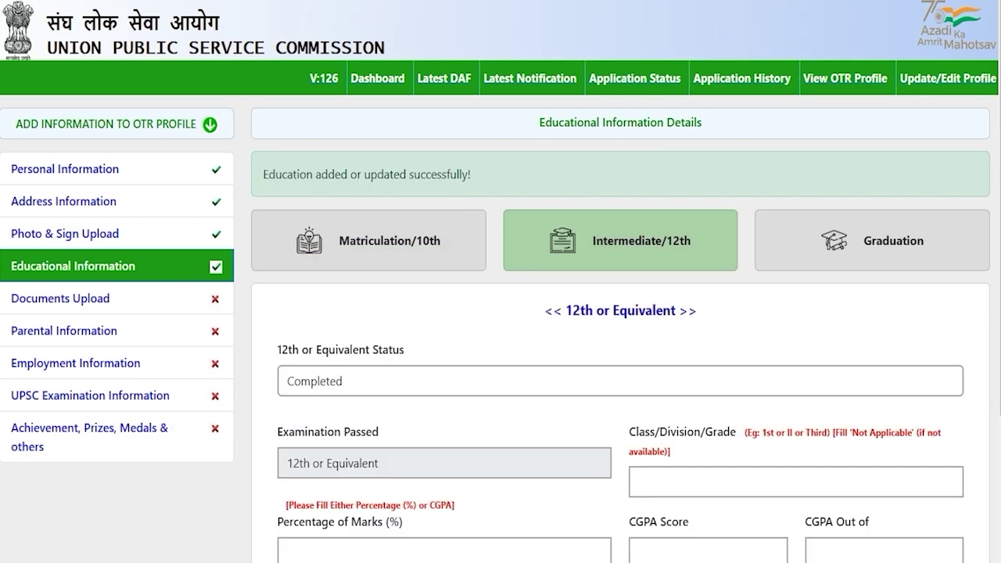
{"action": "left_click", "coordinate": [357, 381]}
{"action": "left_click", "coordinate": [346, 456]}
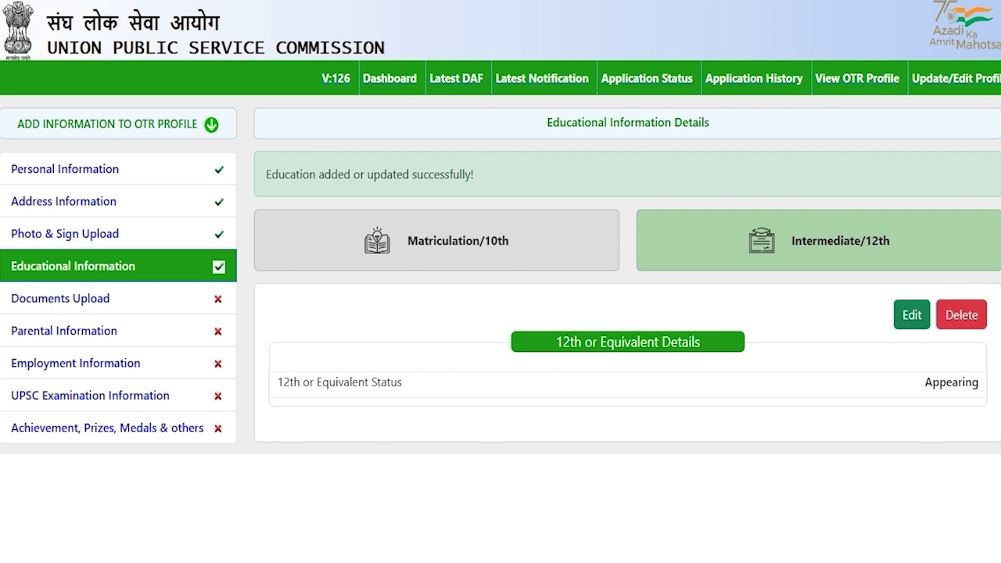
{"action": "left_click", "coordinate": [912, 314]}
{"action": "left_click", "coordinate": [367, 326]}
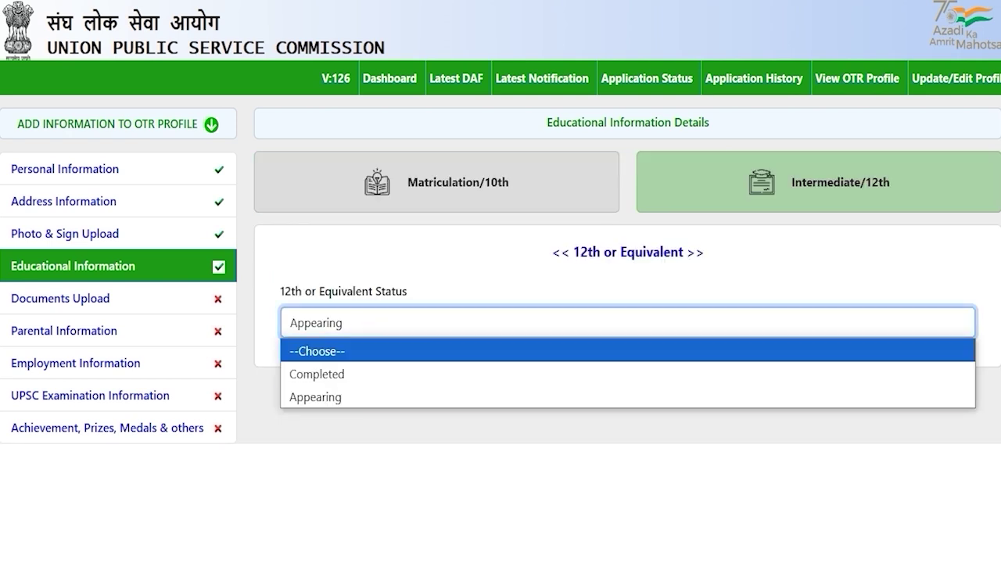
{"action": "left_click", "coordinate": [342, 373]}
{"action": "left_click", "coordinate": [628, 240]}
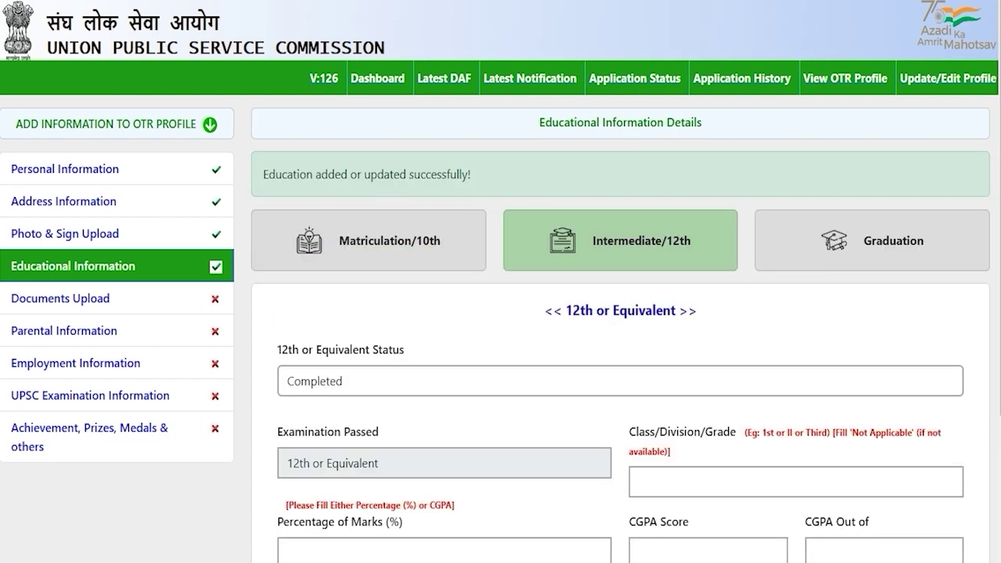
Enter 12th grade First, 80 percent marks and passing year 2020
{"action": "scroll", "coordinate": [501, 282], "scroll_direction": "down", "scroll_amount": 2}
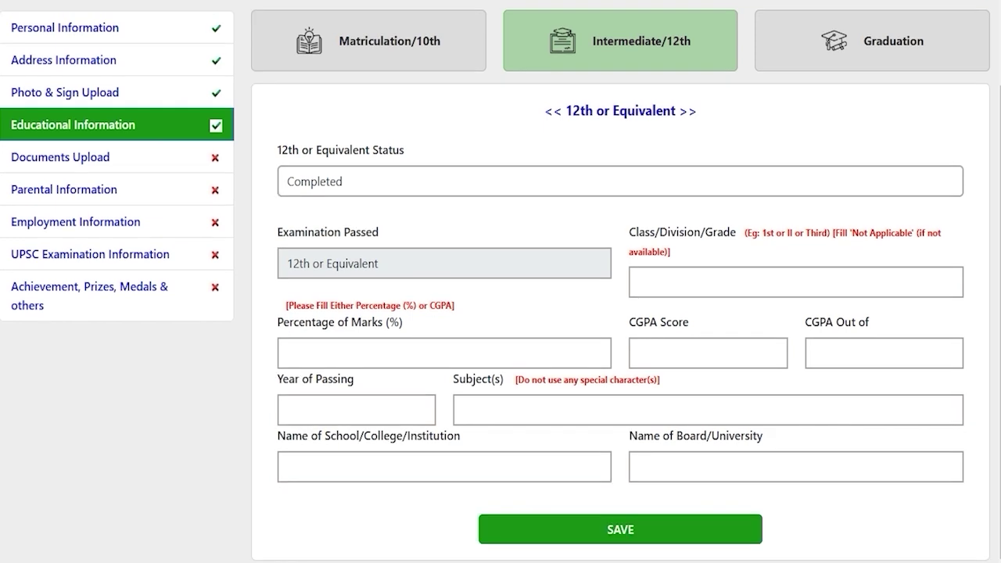
{"action": "left_click", "coordinate": [659, 280]}
{"action": "type", "text": "First"}
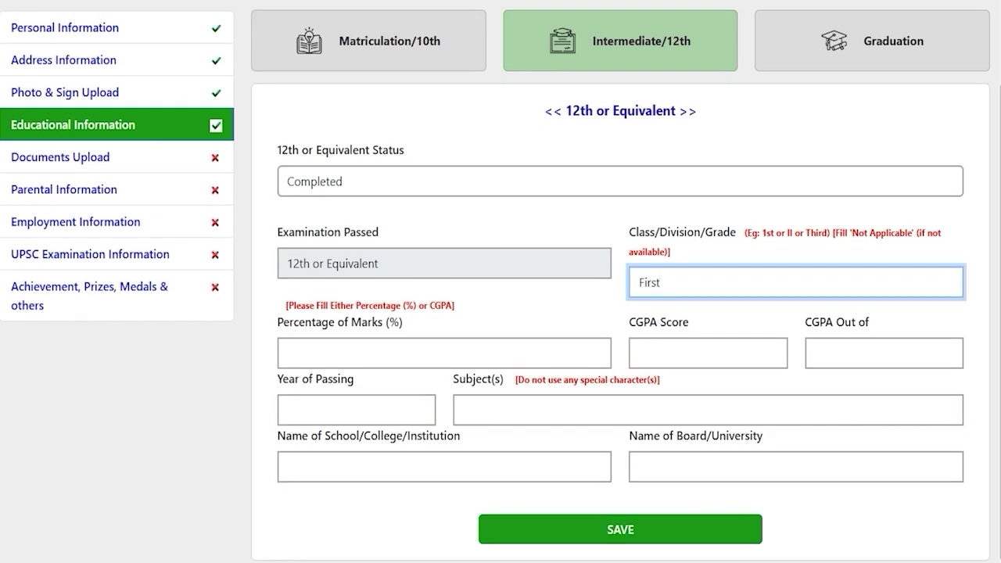
{"action": "left_click", "coordinate": [493, 348]}
{"action": "type", "text": "80"}
{"action": "left_click", "coordinate": [662, 354]}
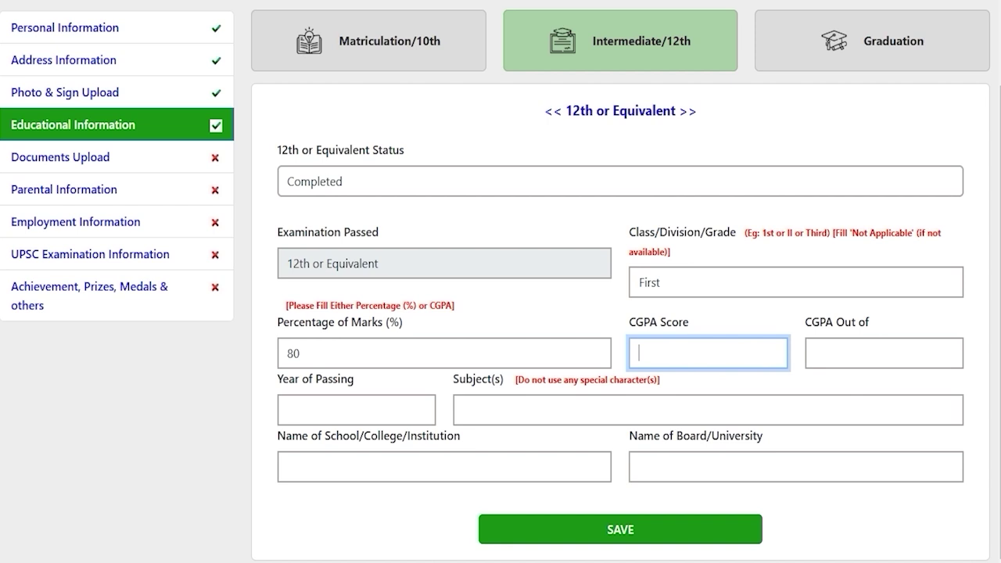
{"action": "left_click", "coordinate": [347, 408]}
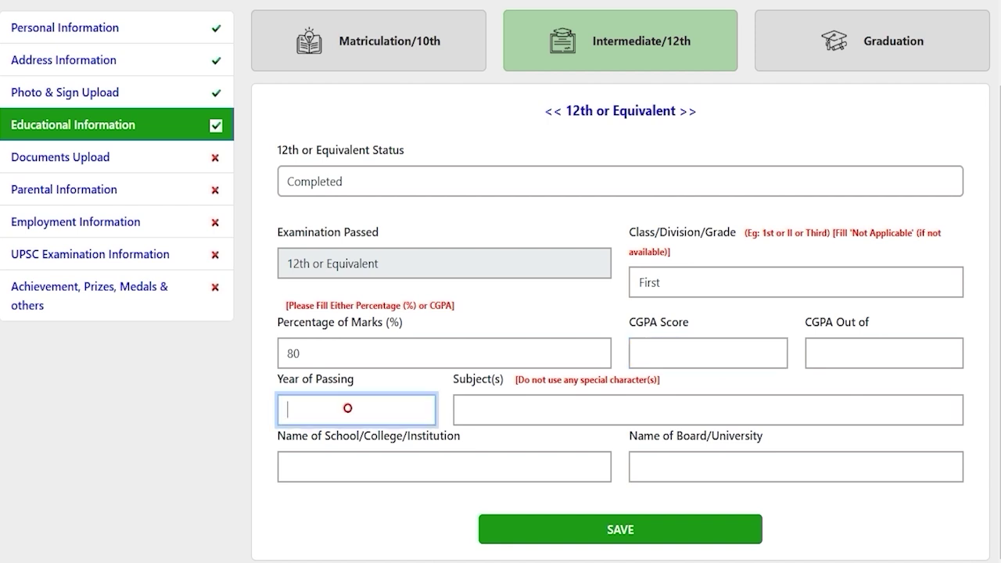
{"action": "type", "text": "2020"}
Add 12th subjects Hindi English Math, school JIC and board CBSE, and save
{"action": "left_click", "coordinate": [506, 416]}
{"action": "type", "text": "Hindi"}
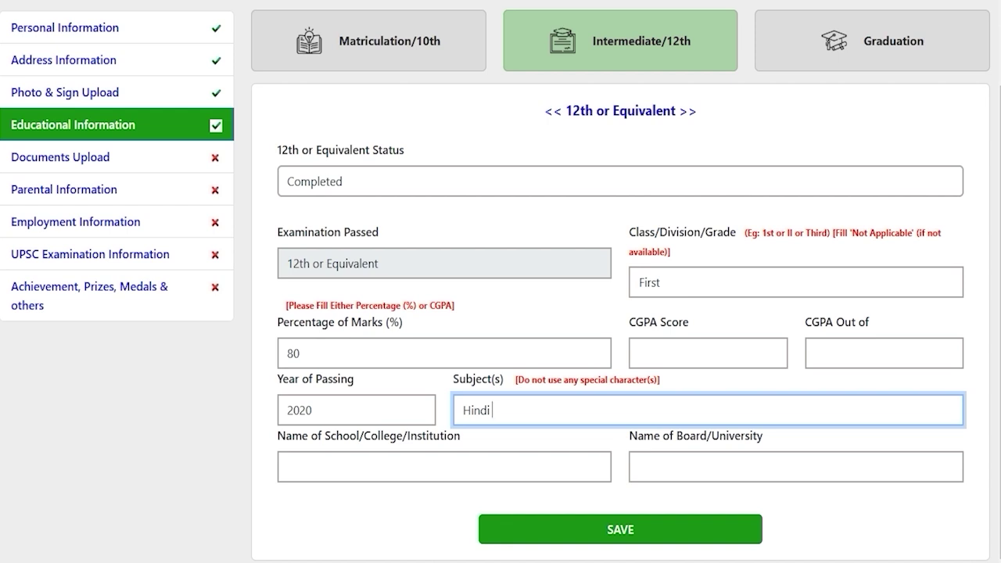
{"action": "type", "text": "English Math"}
{"action": "left_click", "coordinate": [451, 467]}
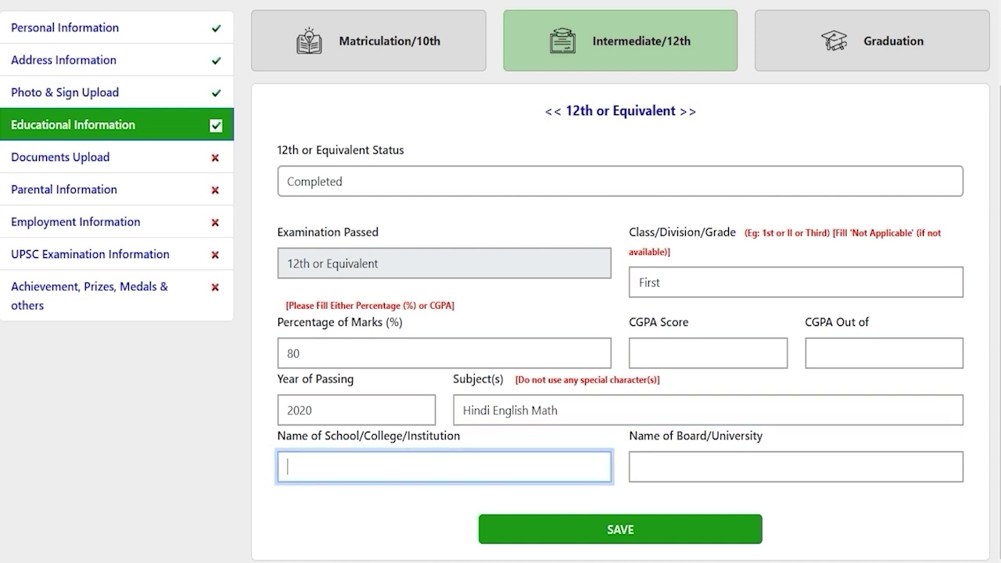
{"action": "type", "text": "JIC"}
{"action": "left_click", "coordinate": [677, 473]}
{"action": "type", "text": "CBSE"}
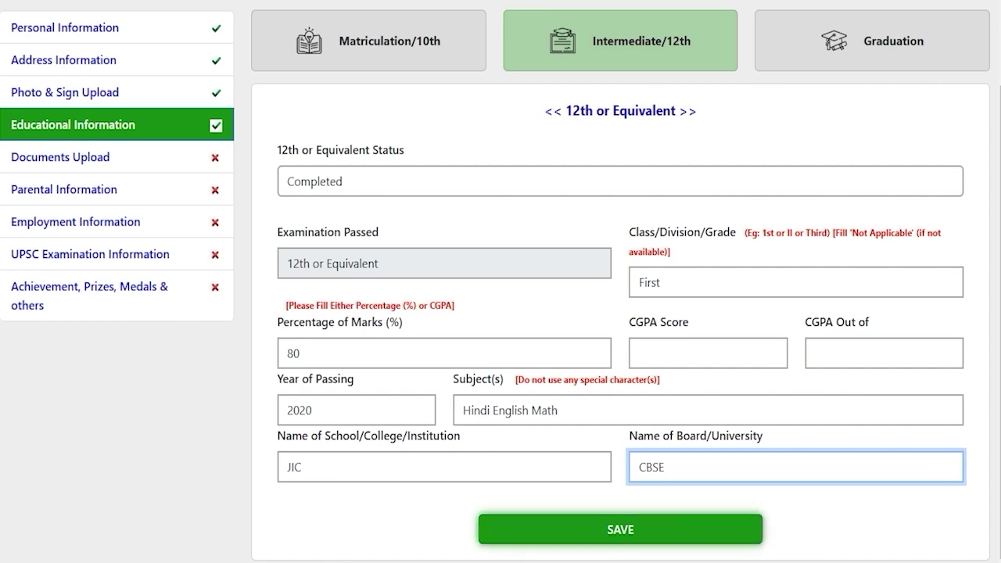
{"action": "left_click", "coordinate": [620, 530]}
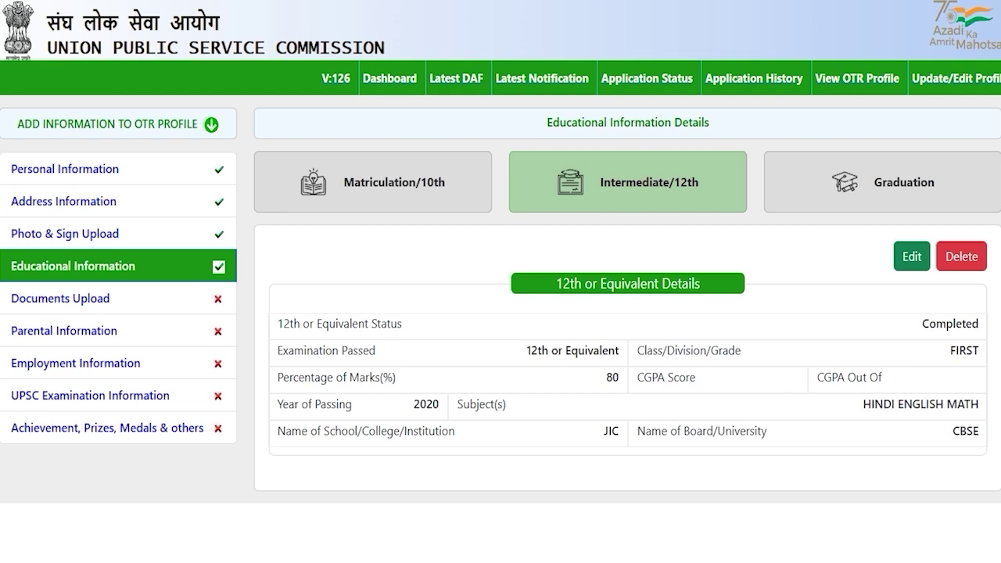
Open the Graduation section of the educational information details
{"action": "left_click", "coordinate": [893, 176]}
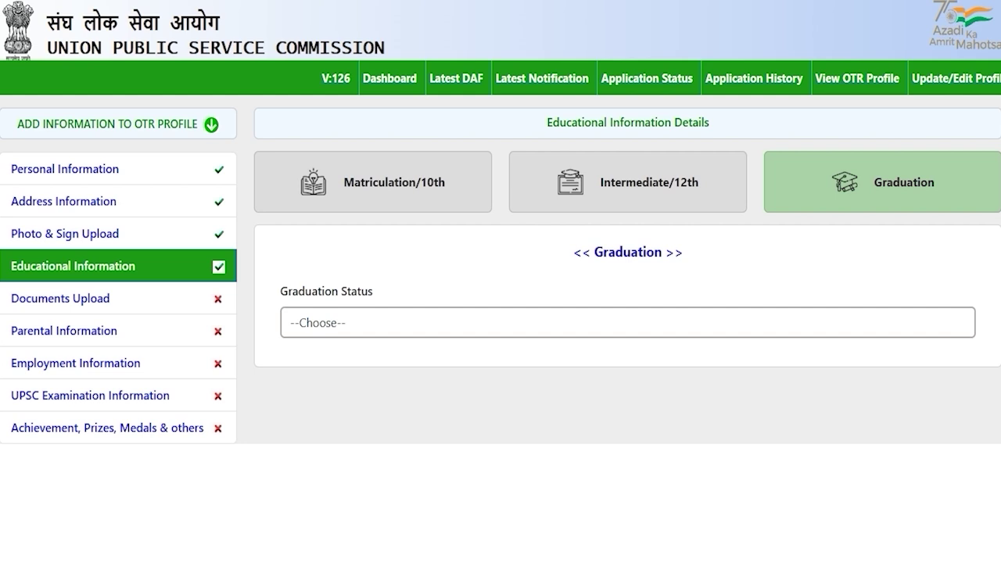
Set the graduation status to Completed
{"action": "left_click", "coordinate": [358, 323]}
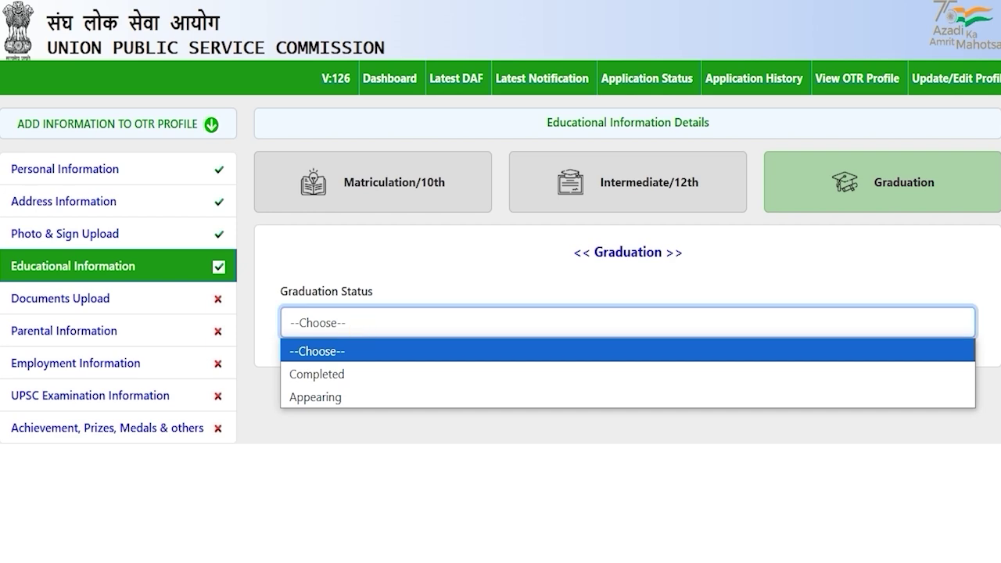
{"action": "key", "text": "Down"}
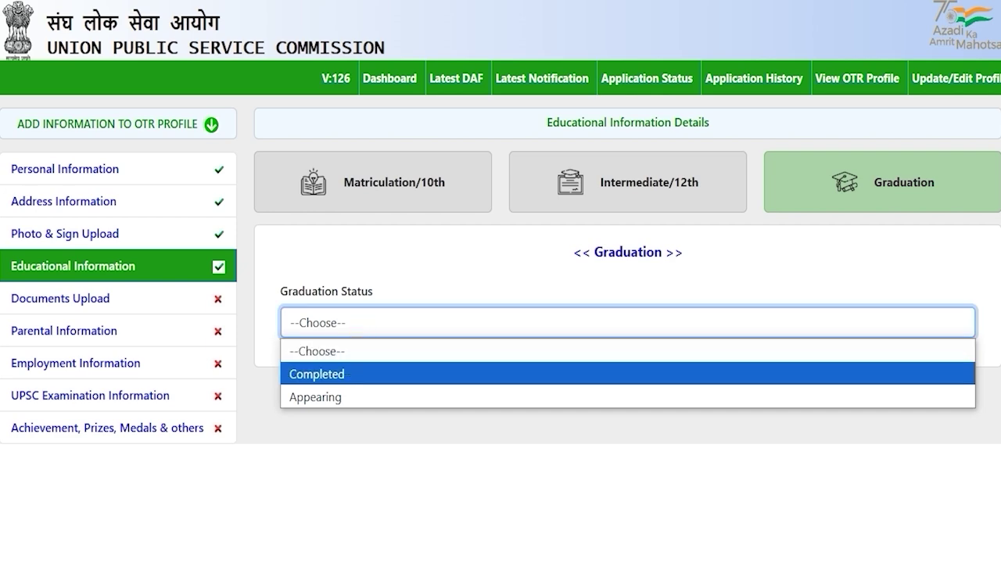
{"action": "left_click", "coordinate": [339, 373]}
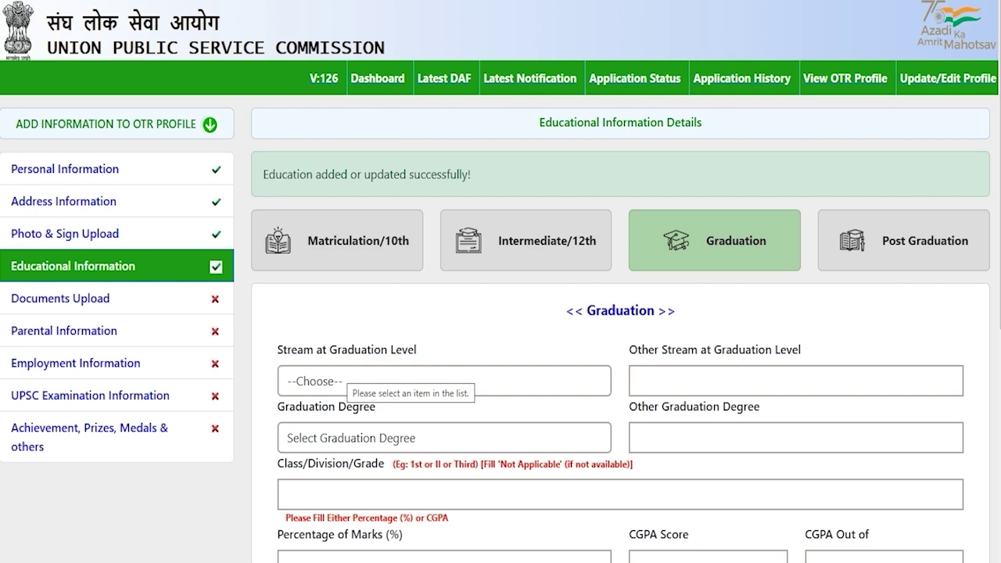
{"action": "scroll", "coordinate": [501, 313], "scroll_direction": "down", "scroll_amount": 2}
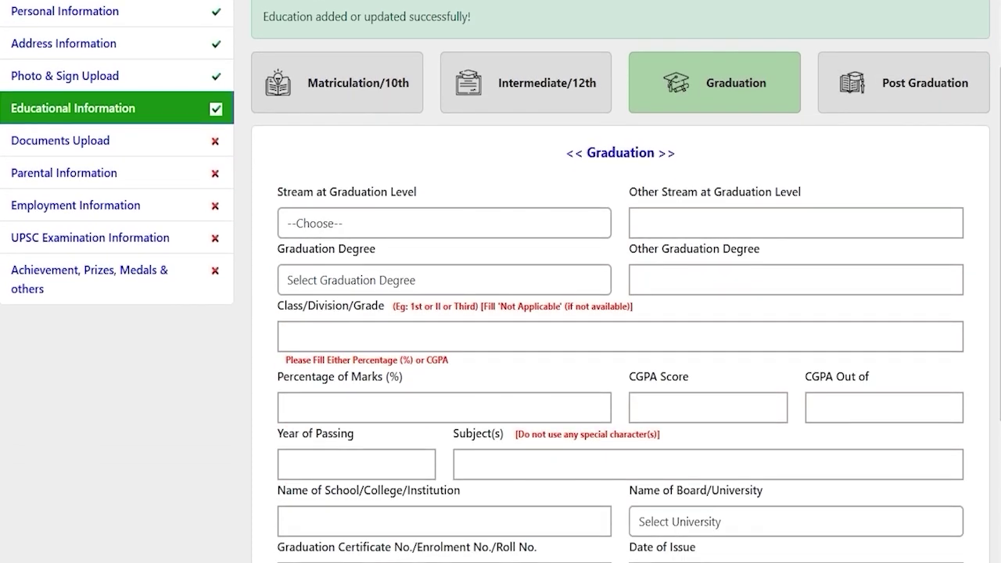
{"action": "scroll", "coordinate": [625, 313], "scroll_direction": "down", "scroll_amount": 1}
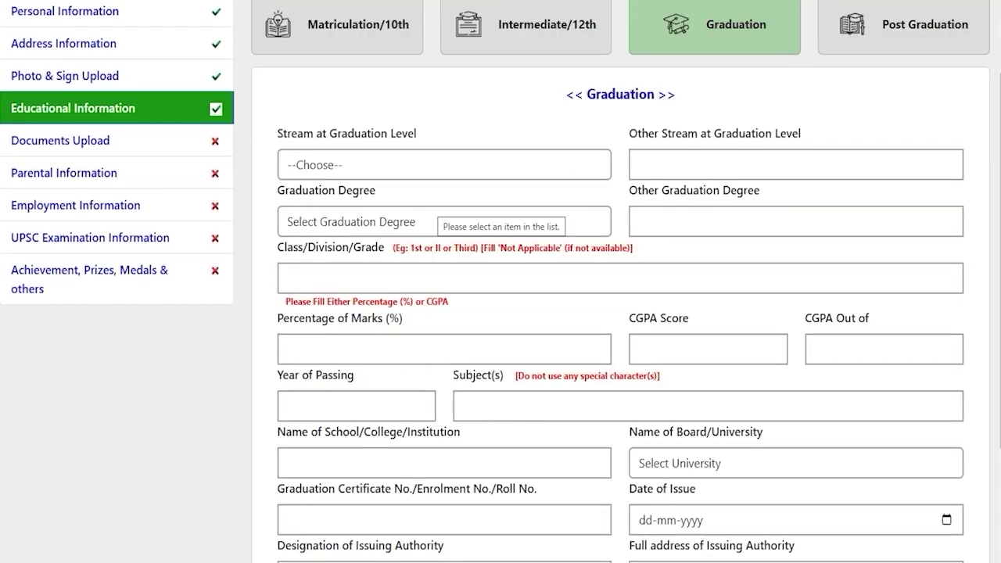
Choose Medical as the graduation stream and B.A. as the graduation degree
{"action": "left_click", "coordinate": [394, 157]}
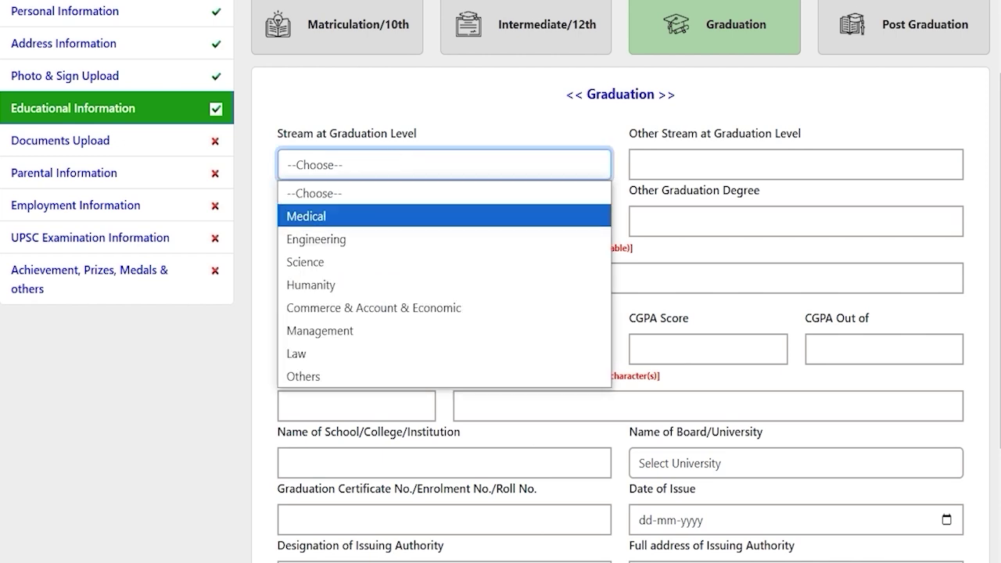
{"action": "key", "text": "Down"}
{"action": "key", "text": "Down"}
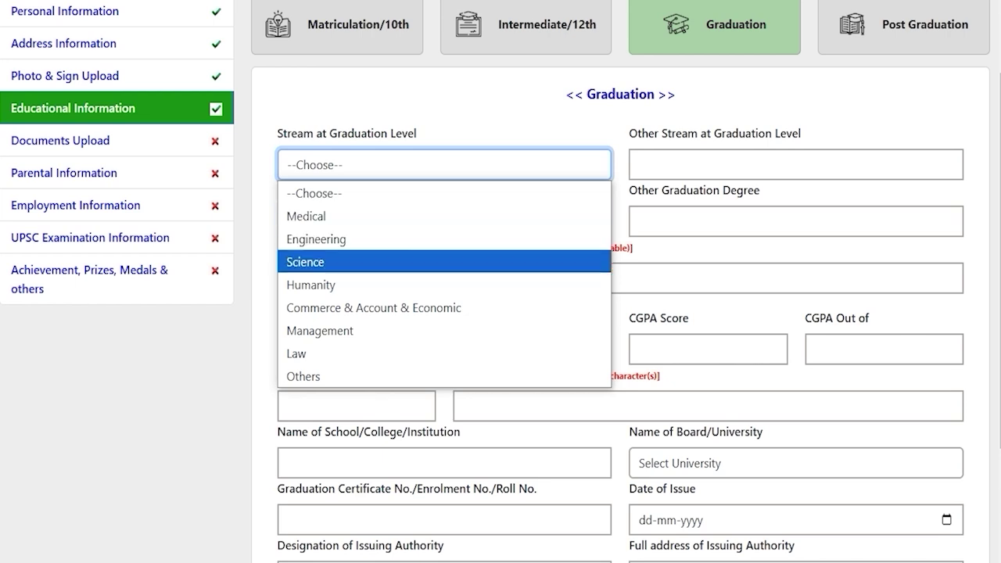
{"action": "key", "text": "Up"}
{"action": "key", "text": "Up"}
{"action": "key", "text": "Return"}
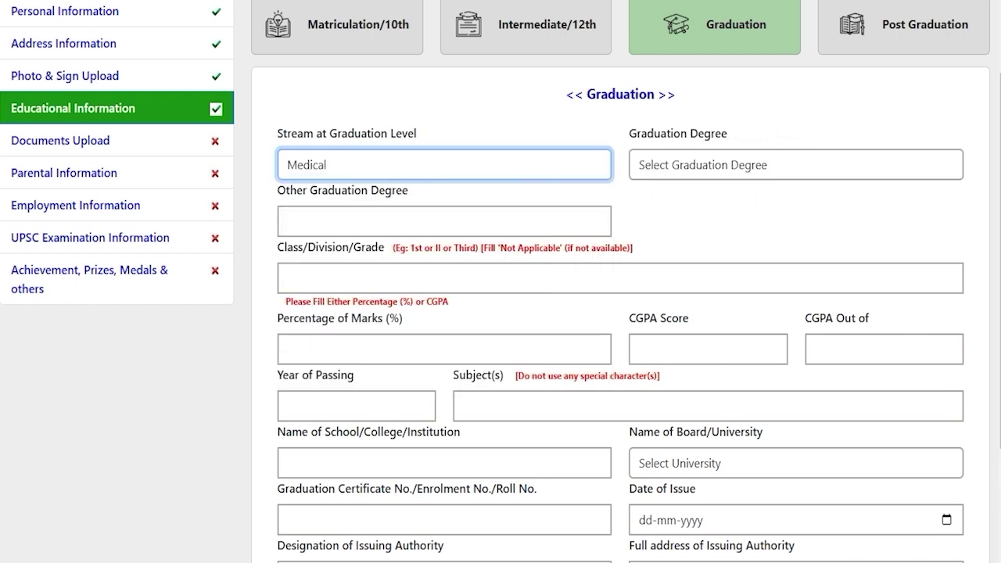
{"action": "left_click", "coordinate": [677, 160]}
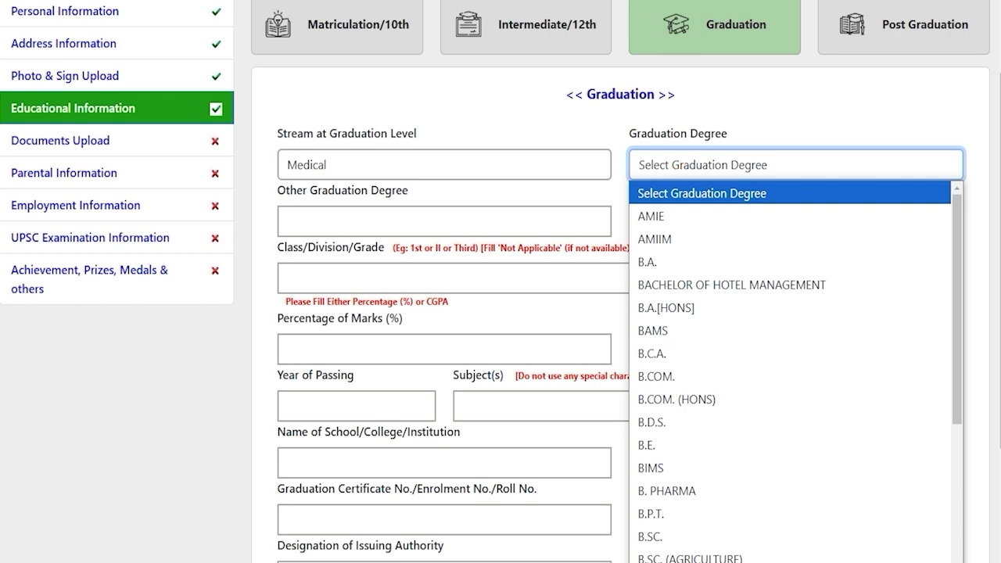
{"action": "key", "text": "Down"}
{"action": "key", "text": "Down"}
{"action": "key", "text": "Down"}
{"action": "key", "text": "Down"}
{"action": "key", "text": "Down"}
{"action": "key", "text": "Down"}
{"action": "key", "text": "Down"}
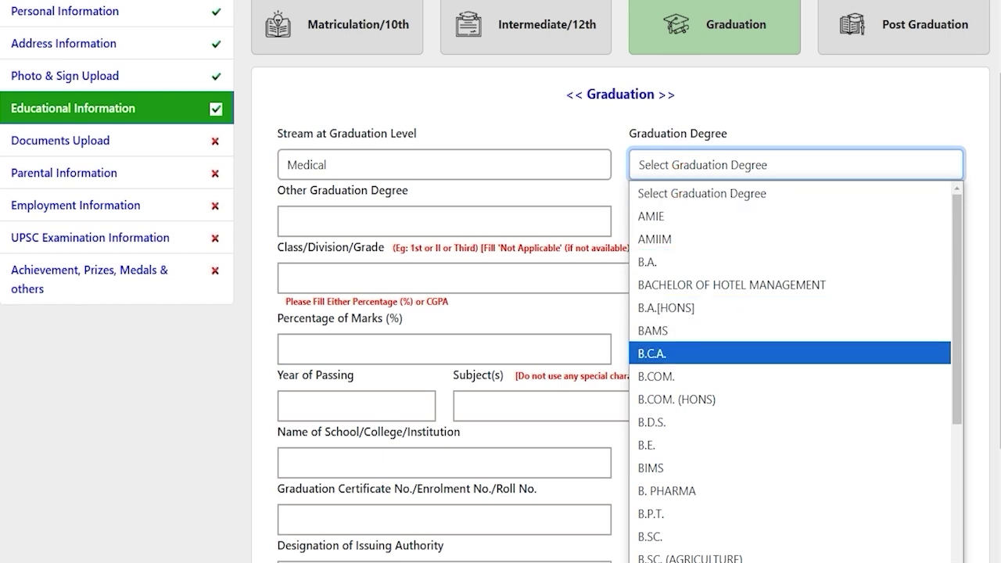
{"action": "key", "text": "Up"}
{"action": "key", "text": "Up"}
{"action": "key", "text": "Up"}
{"action": "key", "text": "Return"}
Enter graduation class First, 80 percent marks and passing year 2024
{"action": "left_click", "coordinate": [369, 222]}
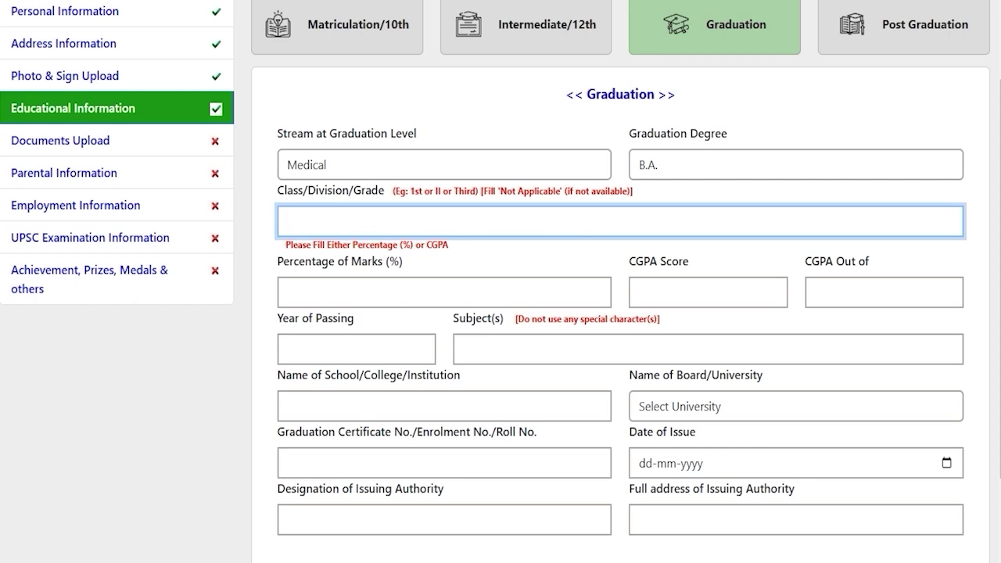
{"action": "type", "text": "First"}
{"action": "left_click", "coordinate": [364, 287]}
{"action": "type", "text": "80"}
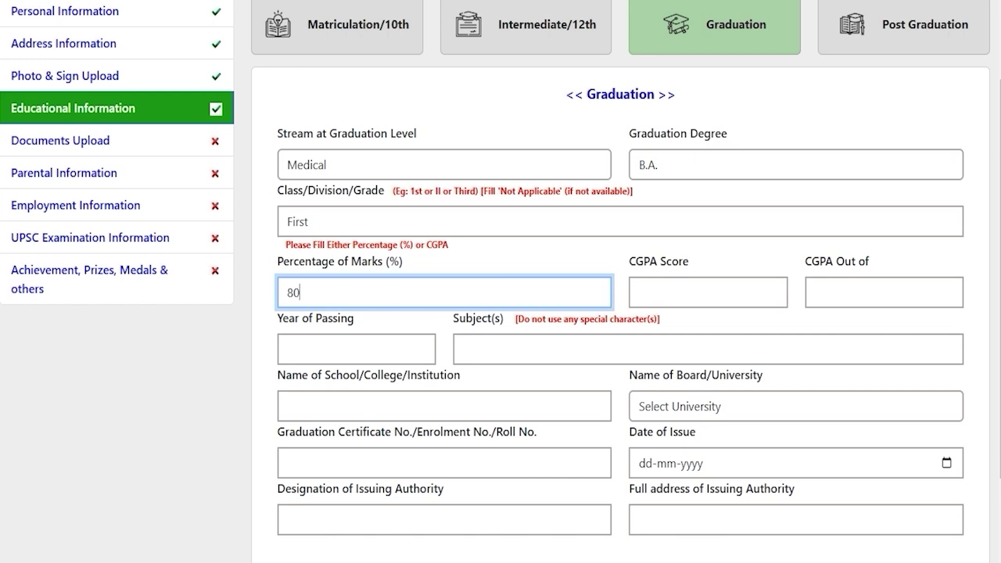
{"action": "scroll", "coordinate": [501, 313], "scroll_direction": "down", "scroll_amount": 1}
{"action": "left_click", "coordinate": [345, 261]}
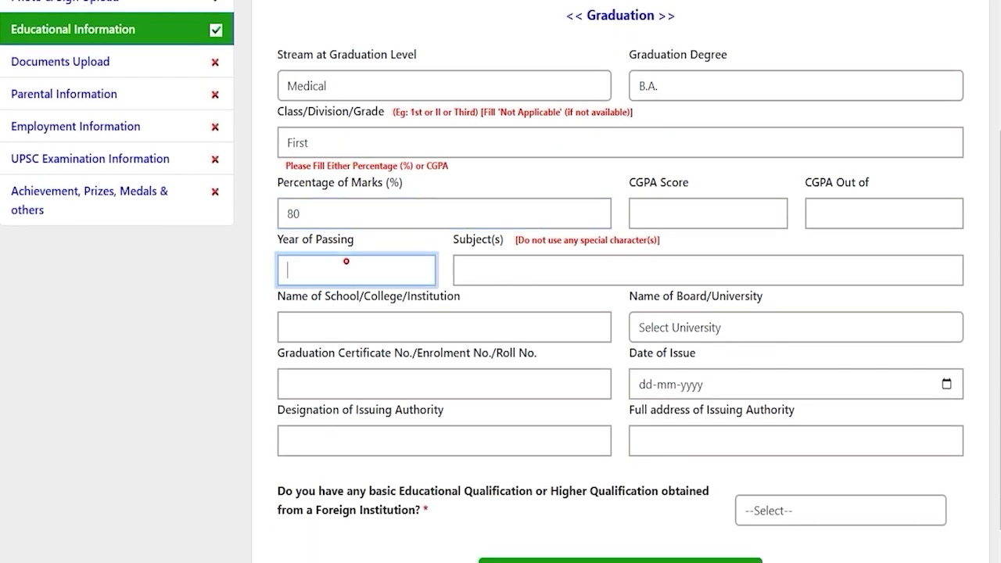
{"action": "type", "text": "2024"}
Enter subjects Hindi English, college JIC, and select Bangalore University
{"action": "left_click", "coordinate": [503, 259]}
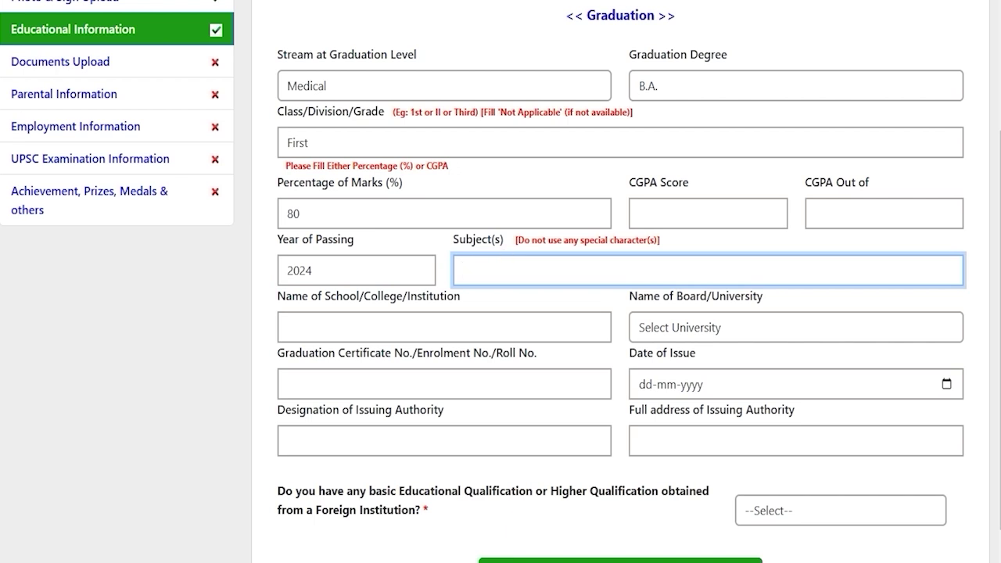
{"action": "type", "text": "Hindi English"}
{"action": "left_click", "coordinate": [430, 325]}
{"action": "type", "text": "JIC"}
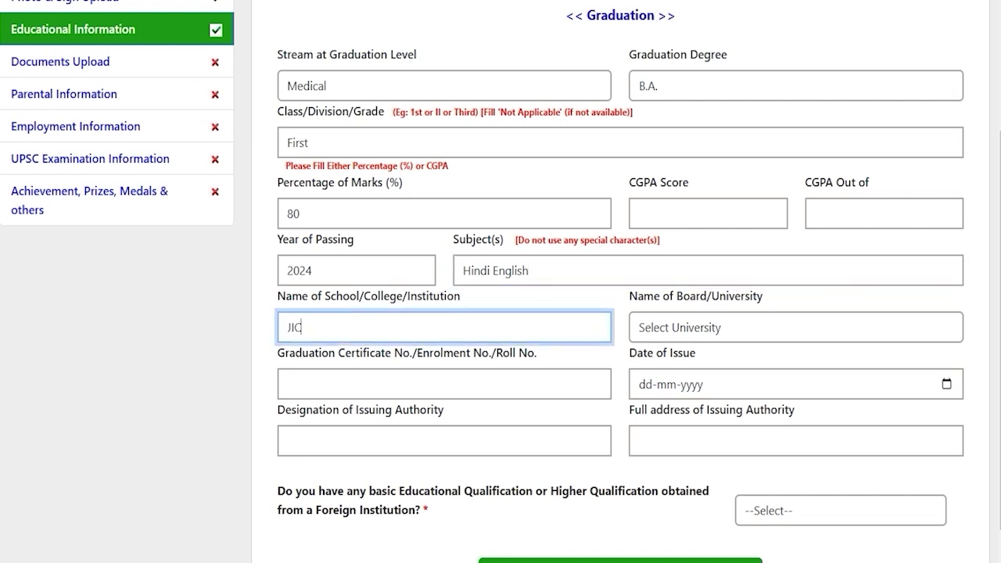
{"action": "left_click", "coordinate": [710, 327]}
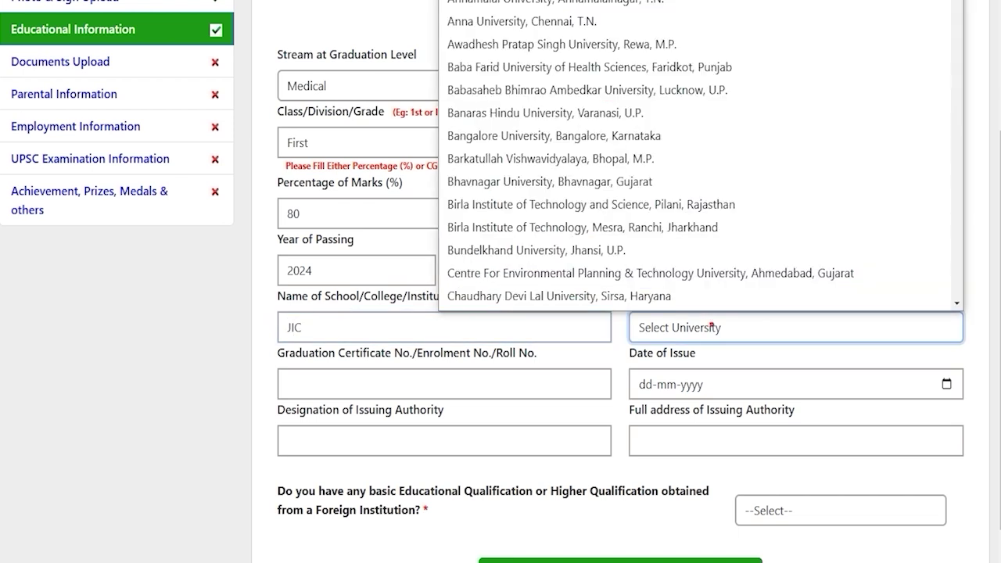
{"action": "scroll", "coordinate": [695, 157], "scroll_direction": "down", "scroll_amount": 1}
{"action": "left_click", "coordinate": [529, 116]}
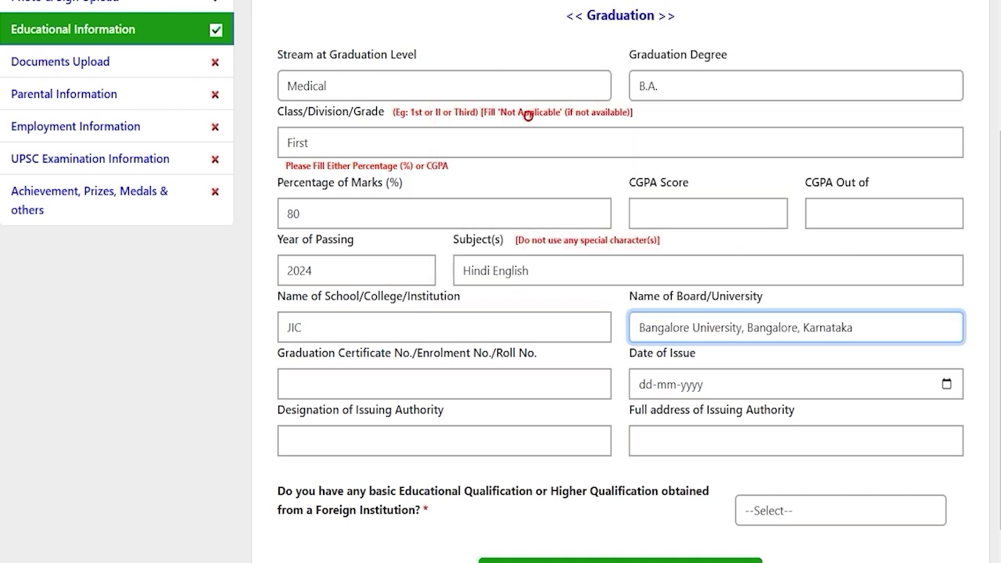
Enter the certificate number and set the issue date to 20-12-2024
{"action": "left_click", "coordinate": [376, 380]}
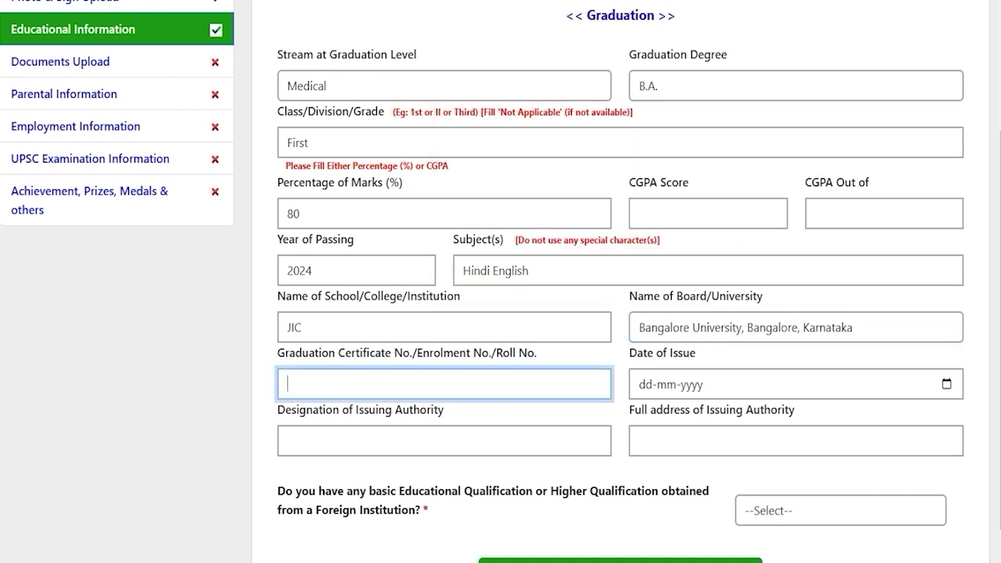
{"action": "type", "text": "748596"}
{"action": "left_click", "coordinate": [946, 384]}
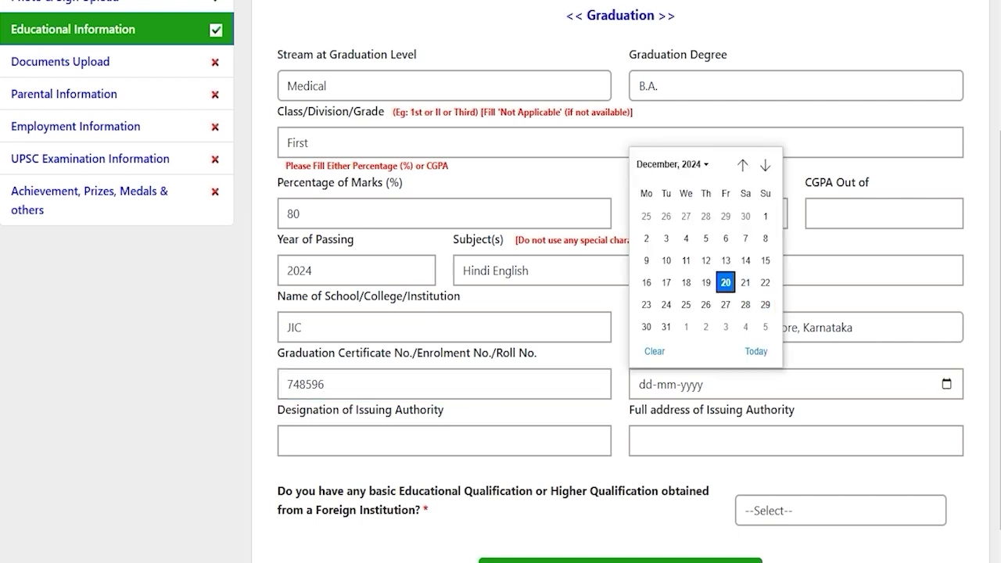
{"action": "left_click", "coordinate": [725, 282]}
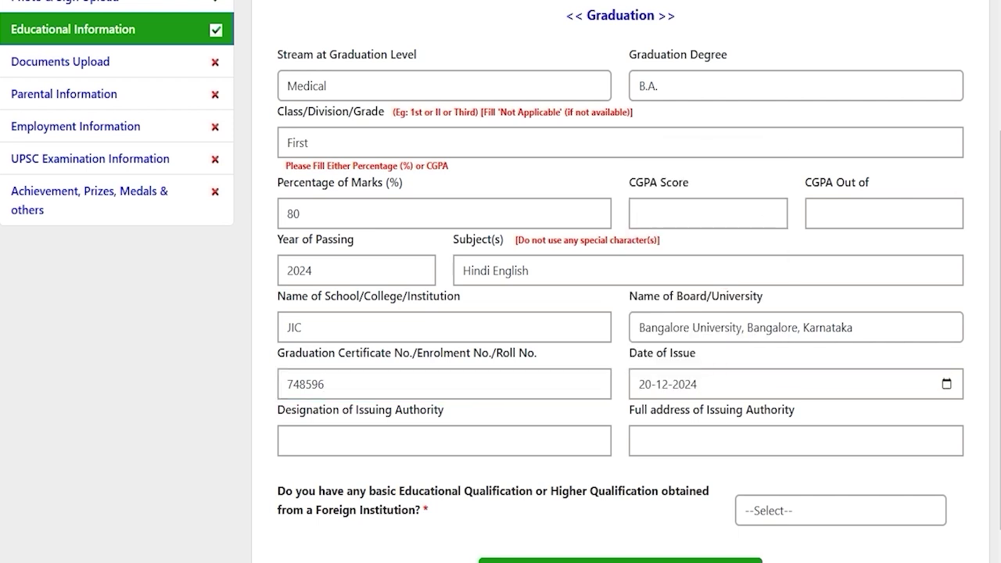
{"action": "left_click", "coordinate": [387, 438]}
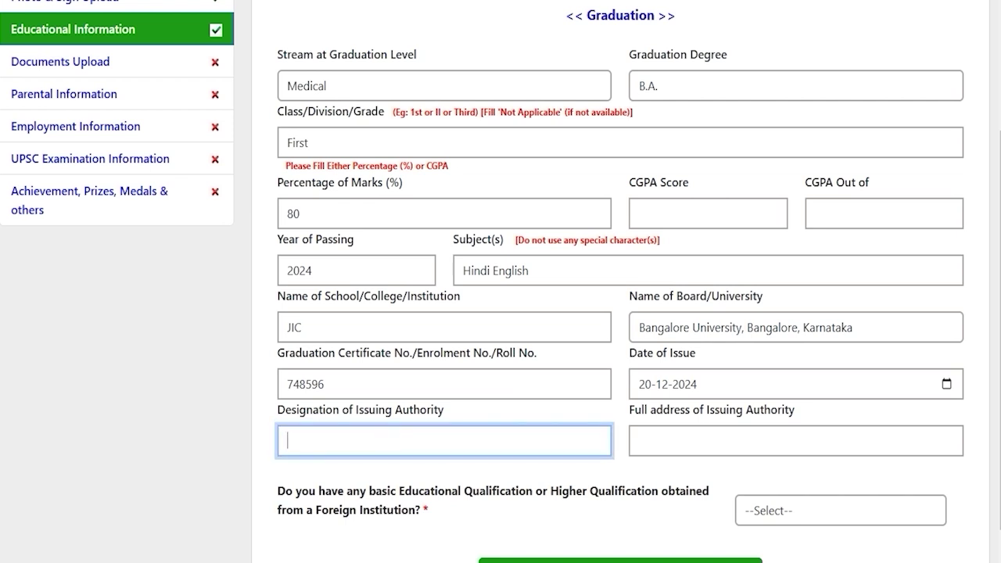
{"action": "left_click", "coordinate": [692, 440]}
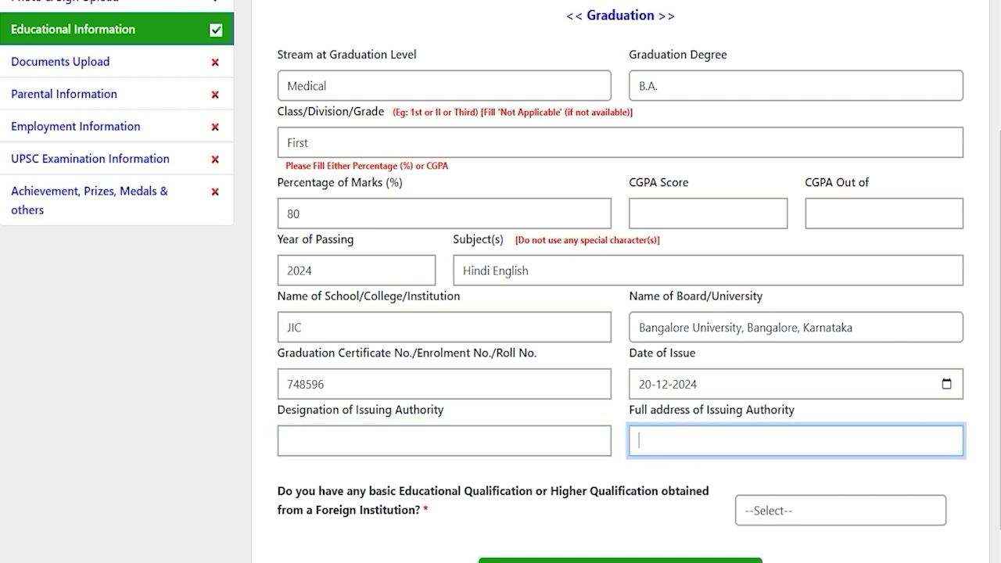
{"action": "scroll", "coordinate": [500, 282], "scroll_direction": "down", "scroll_amount": 1}
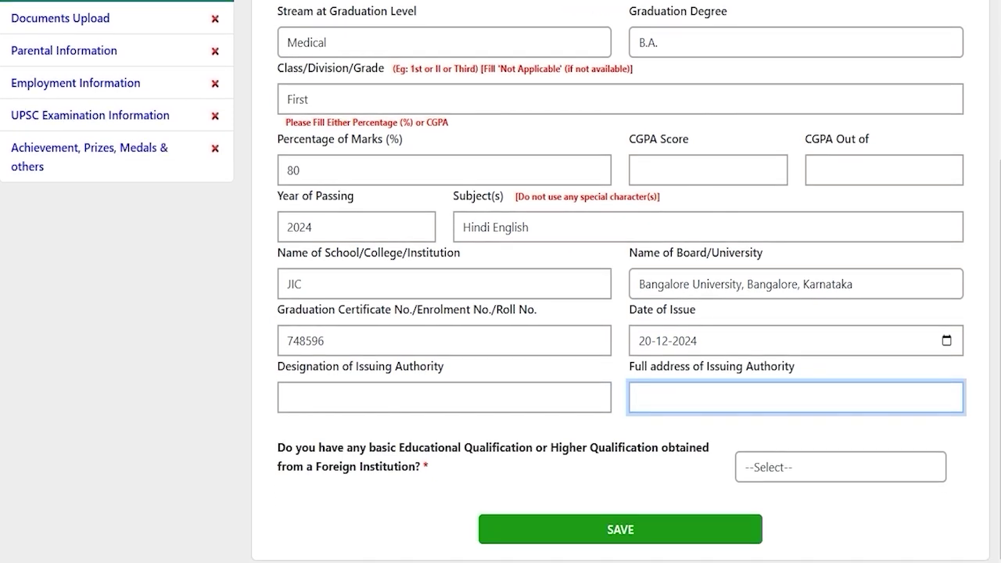
Answer NO to holding a qualification from a foreign institution
{"action": "left_click_drag", "start_coordinate": [326, 448], "coordinate": [658, 447]}
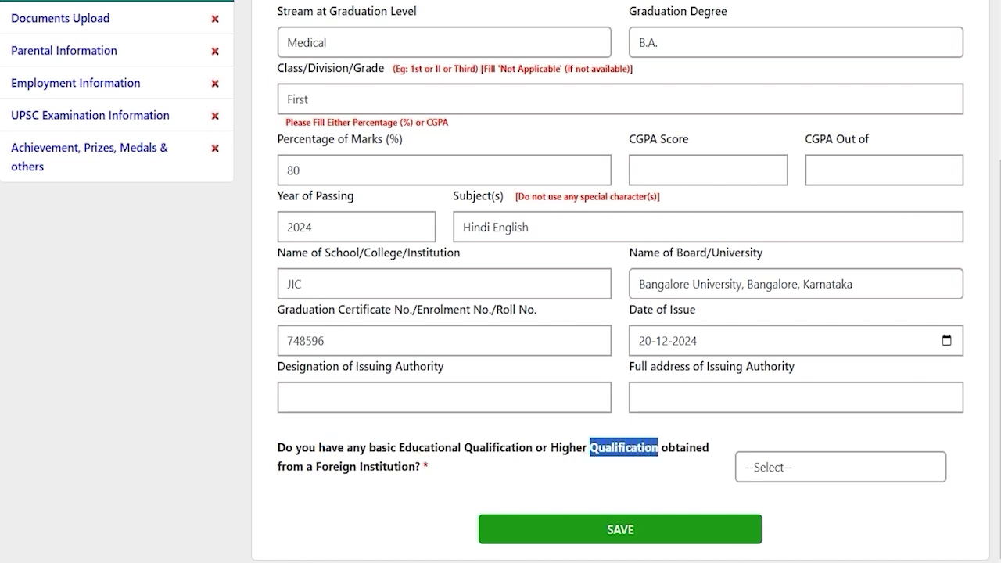
{"action": "left_click_drag", "start_coordinate": [341, 466], "coordinate": [414, 466]}
{"action": "left_click", "coordinate": [847, 466]}
{"action": "left_click", "coordinate": [847, 466]}
{"action": "key", "text": "Down"}
{"action": "left_click", "coordinate": [773, 470]}
{"action": "key", "text": "Down"}
{"action": "key", "text": "Return"}
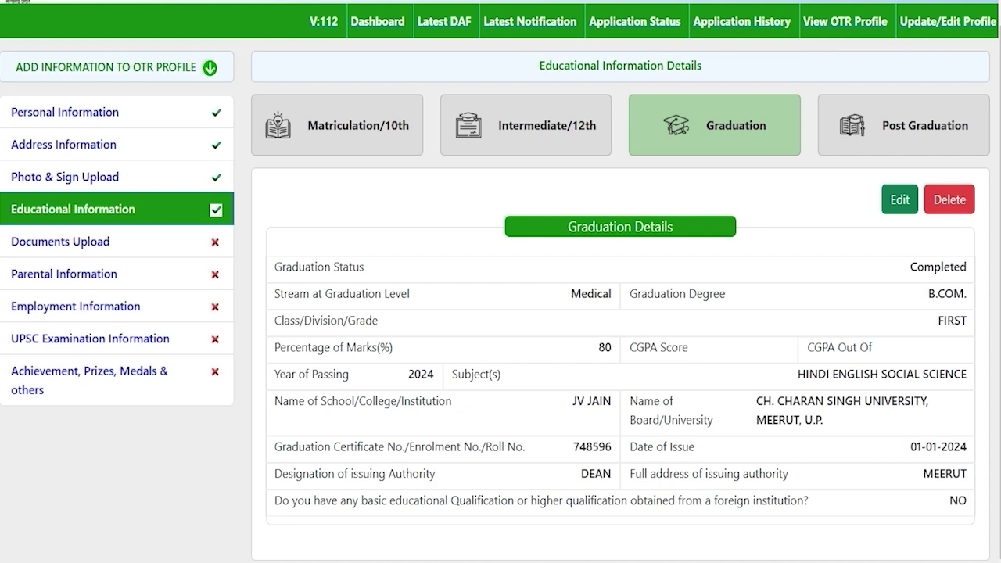
View the Post Graduation form and leave it empty
{"action": "left_click", "coordinate": [925, 125]}
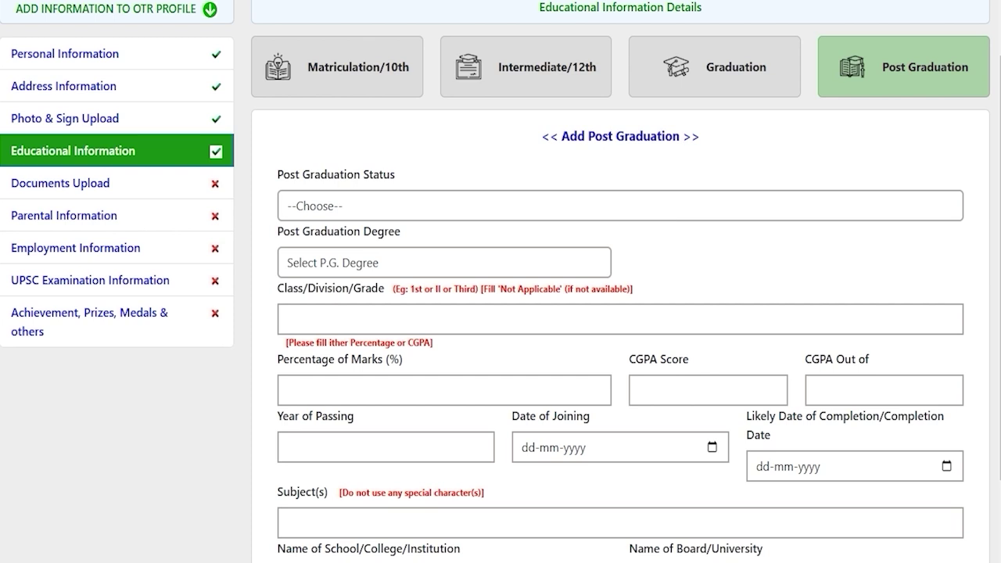
{"action": "scroll", "coordinate": [618, 313], "scroll_direction": "down", "scroll_amount": 2}
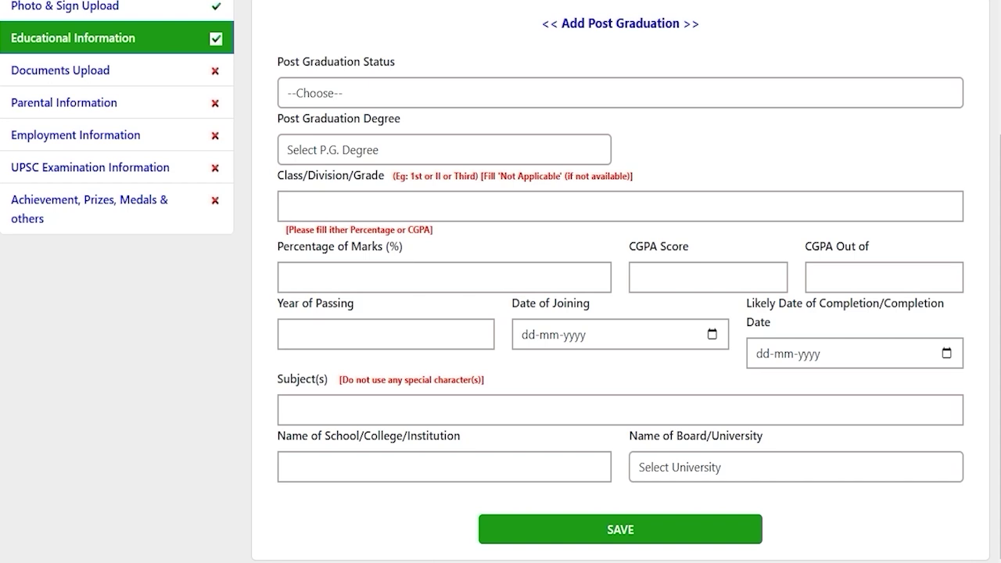
{"action": "scroll", "coordinate": [501, 281], "scroll_direction": "up", "scroll_amount": 4}
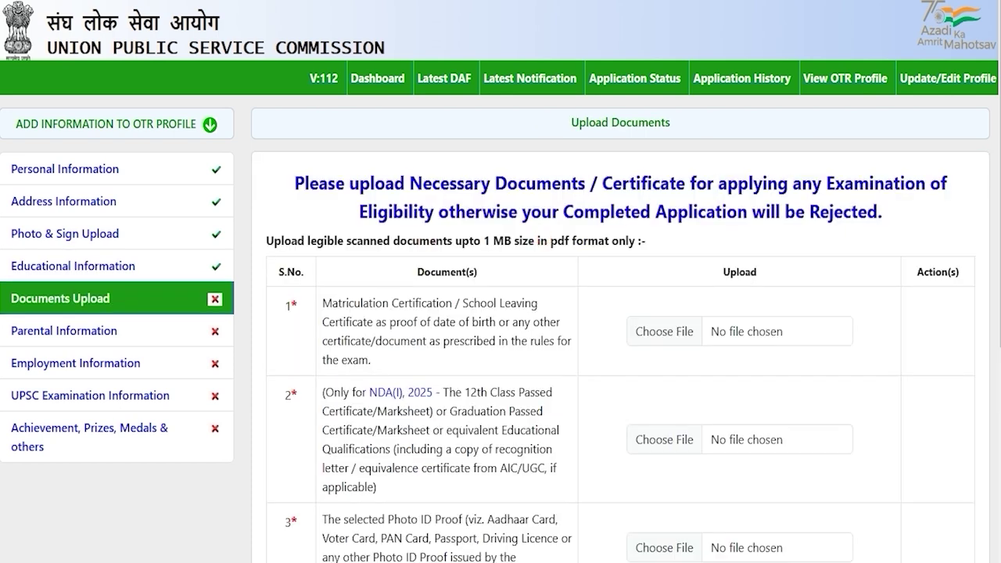
{"action": "left_click_drag", "start_coordinate": [363, 304], "coordinate": [432, 304]}
{"action": "scroll", "coordinate": [500, 313], "scroll_direction": "down", "scroll_amount": 2}
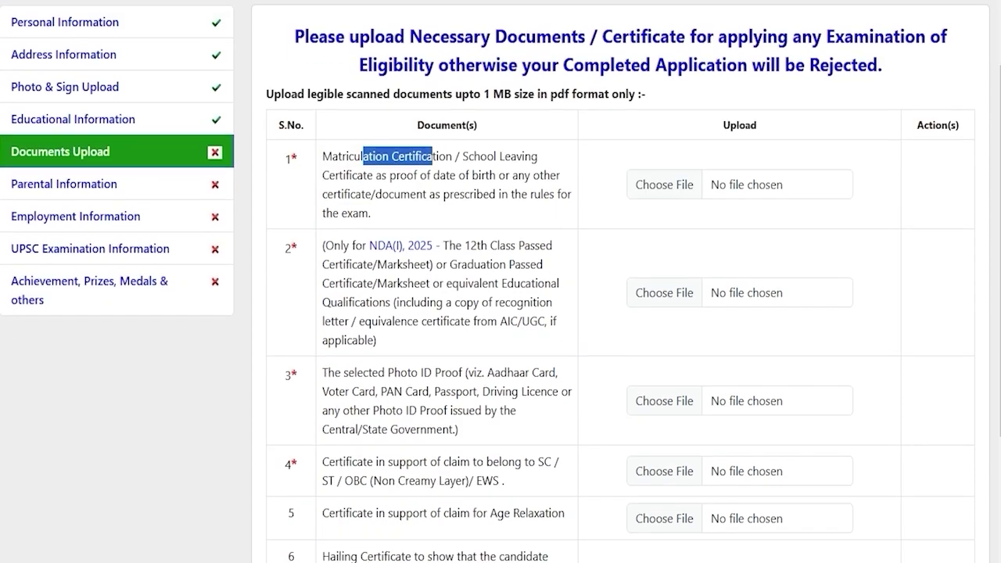
{"action": "left_click_drag", "start_coordinate": [363, 272], "coordinate": [441, 272]}
{"action": "scroll", "coordinate": [441, 272], "scroll_direction": "down", "scroll_amount": 1}
{"action": "left_click", "coordinate": [406, 302]}
{"action": "left_click_drag", "start_coordinate": [363, 283], "coordinate": [423, 283]}
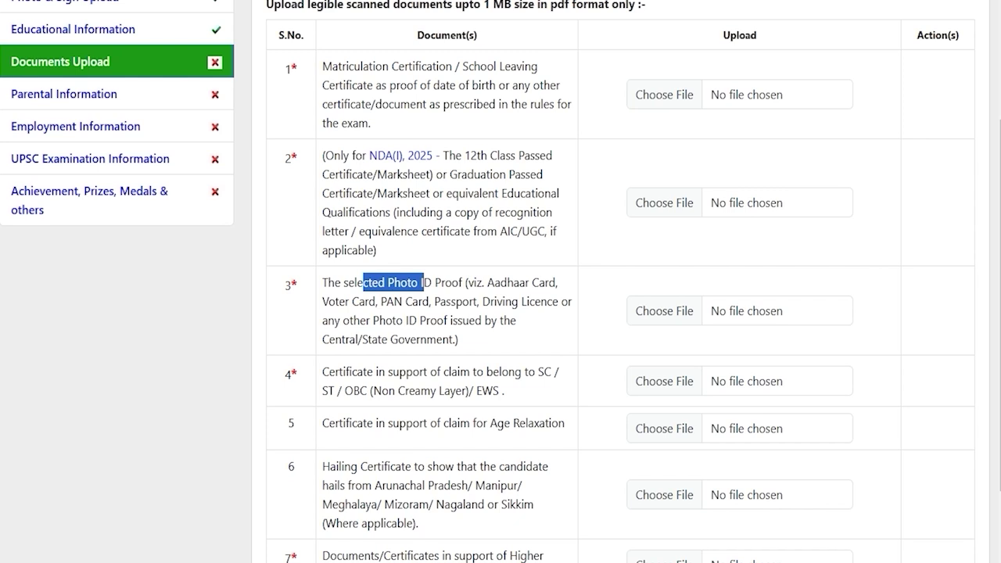
{"action": "left_click_drag", "start_coordinate": [358, 372], "coordinate": [494, 390]}
{"action": "scroll", "coordinate": [494, 390], "scroll_direction": "down", "scroll_amount": 1}
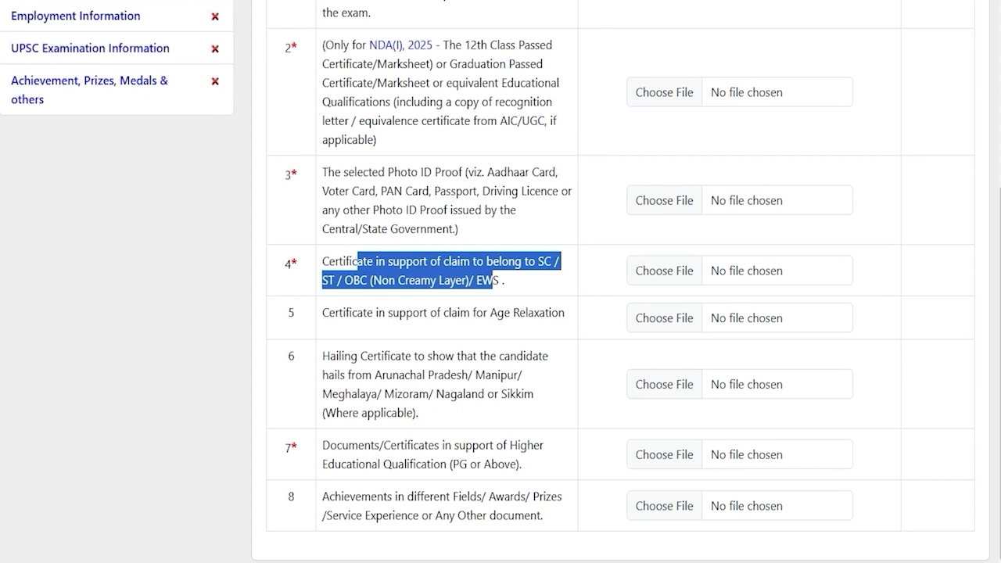
{"action": "left_click_drag", "start_coordinate": [342, 313], "coordinate": [535, 312]}
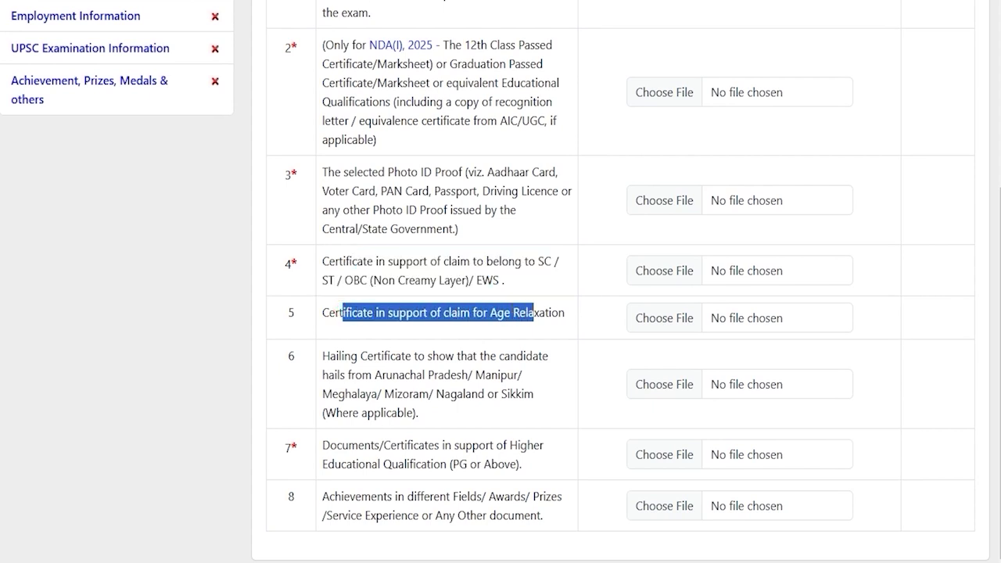
{"action": "left_click_drag", "start_coordinate": [340, 356], "coordinate": [485, 374]}
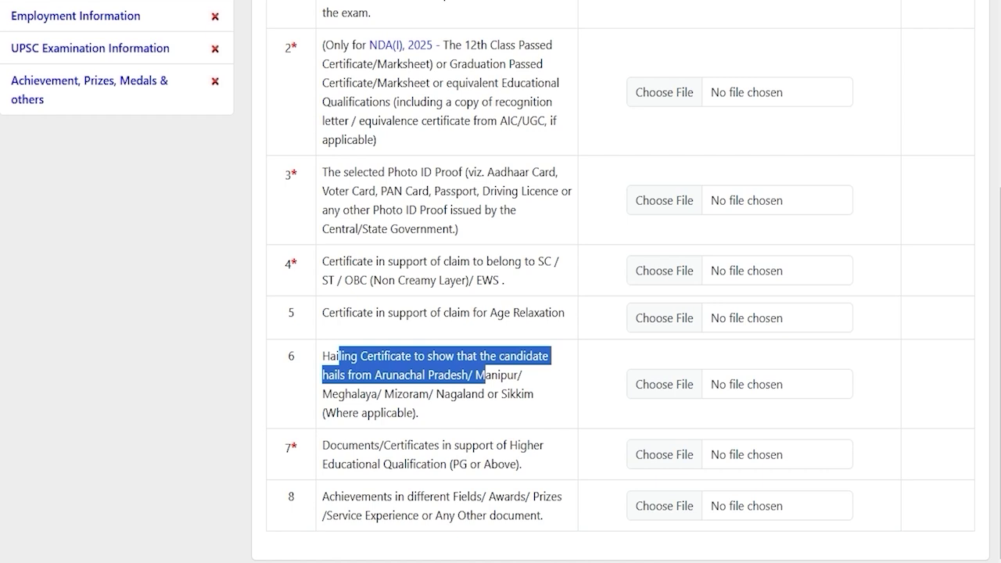
{"action": "left_click_drag", "start_coordinate": [346, 445], "coordinate": [462, 463]}
{"action": "left_click", "coordinate": [462, 464]}
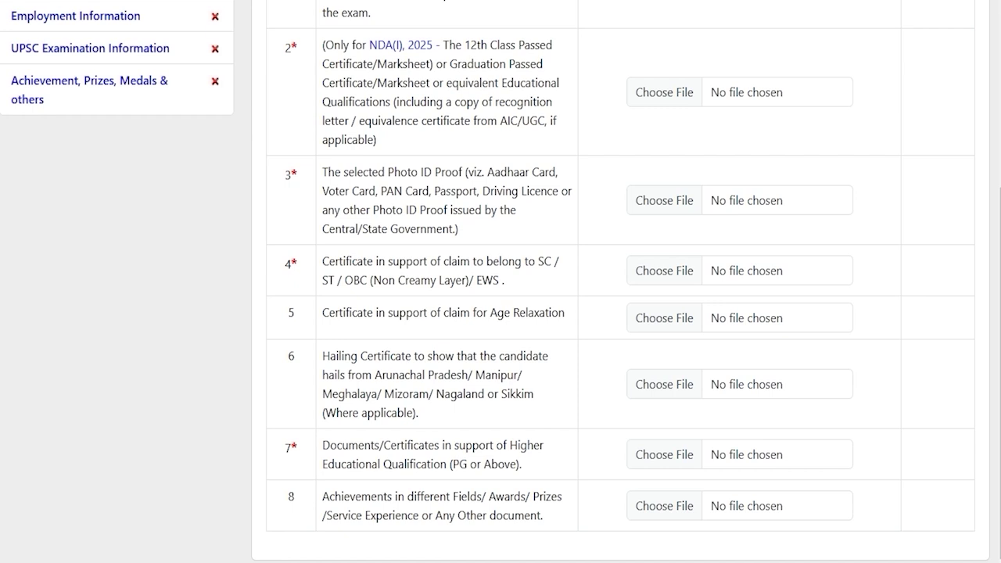
{"action": "left_click_drag", "start_coordinate": [342, 445], "coordinate": [442, 464]}
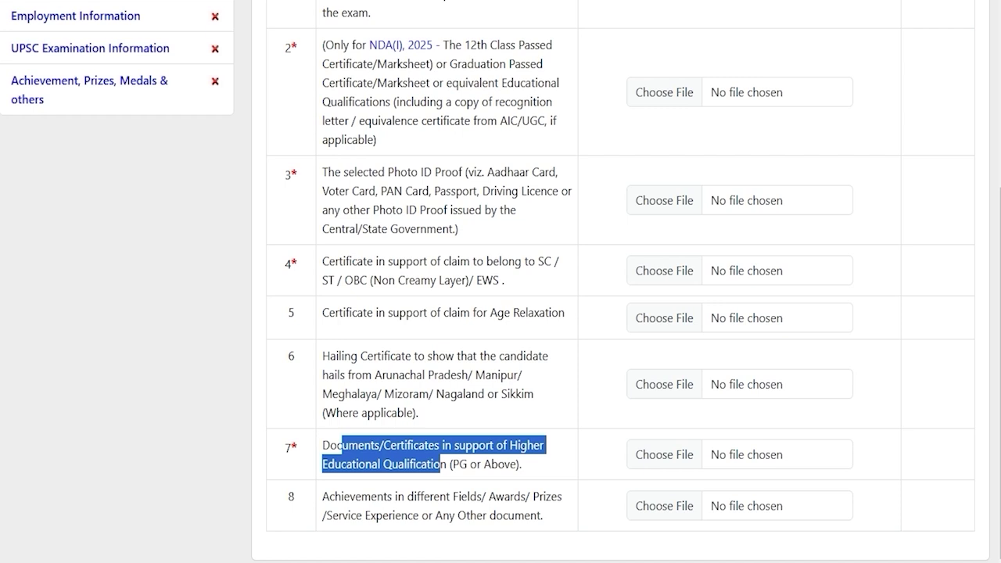
{"action": "left_click_drag", "start_coordinate": [361, 497], "coordinate": [514, 516]}
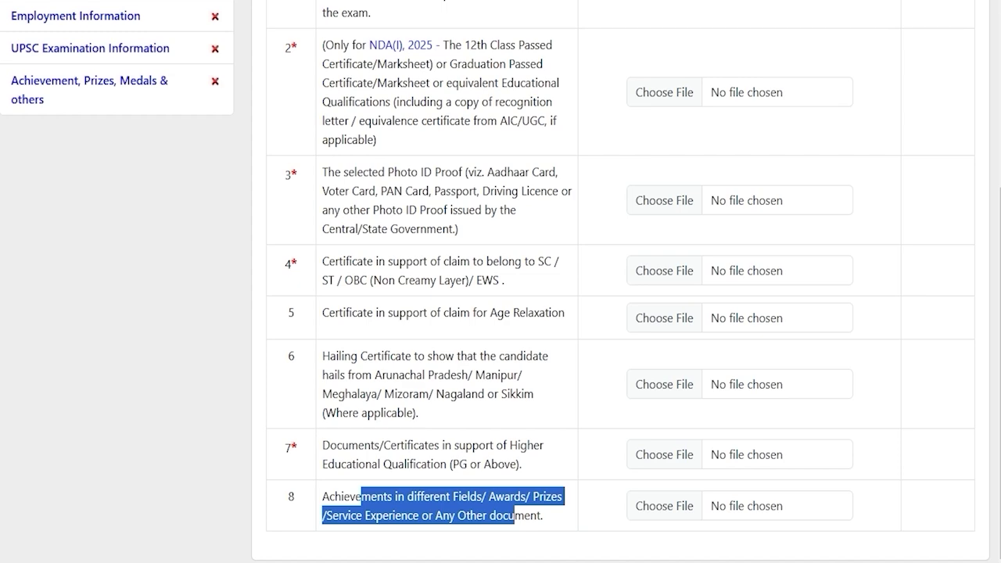
{"action": "left_click_drag", "start_coordinate": [290, 448], "coordinate": [298, 448]}
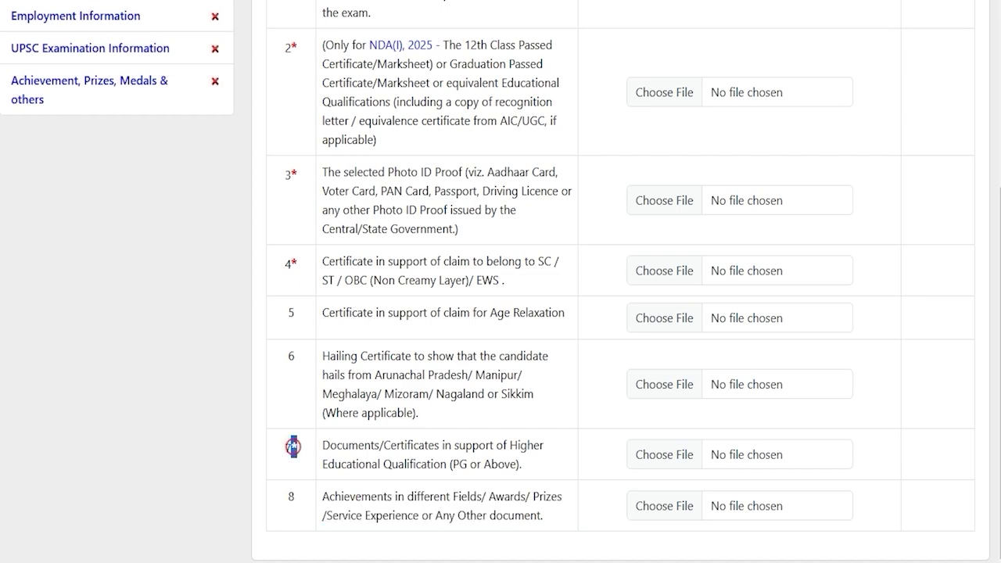
{"action": "scroll", "coordinate": [294, 447], "scroll_direction": "up", "scroll_amount": 2}
{"action": "scroll", "coordinate": [294, 448], "scroll_direction": "up", "scroll_amount": 1}
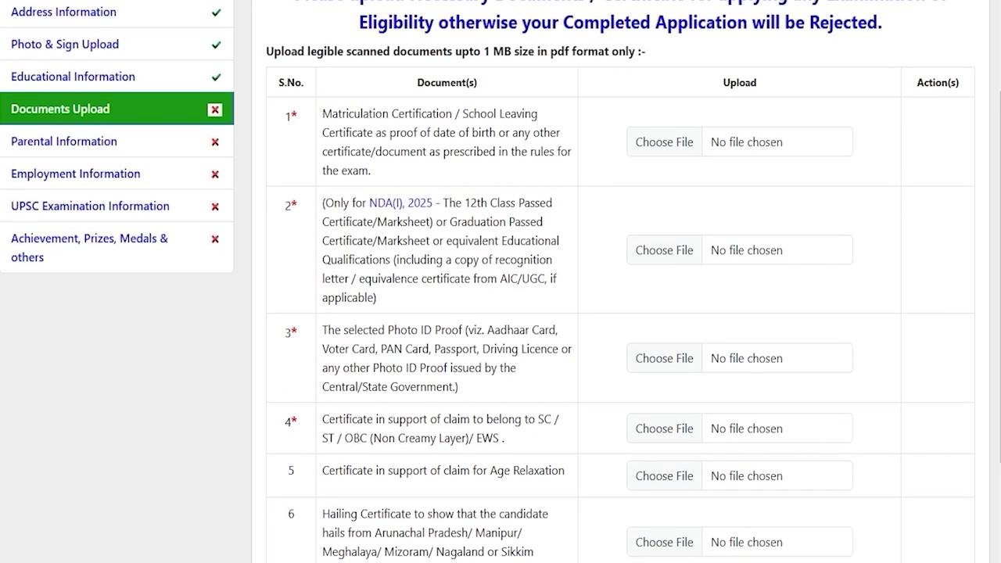
{"action": "scroll", "coordinate": [501, 313], "scroll_direction": "up", "scroll_amount": 1}
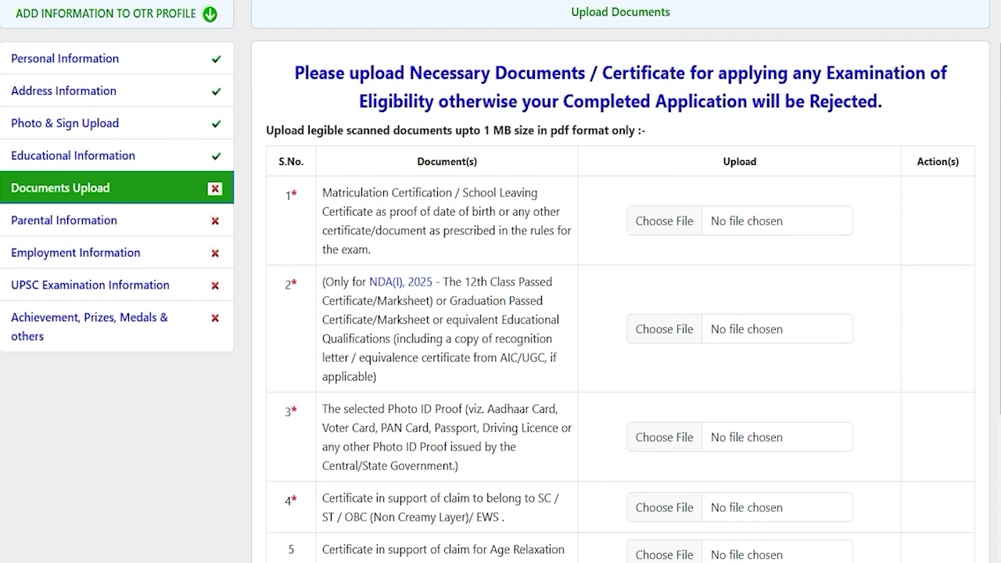
Upload CLASSXCERTIFICATE.pdf as the matriculation certificate, within the PDF and 1 MB limits
{"action": "double_click", "coordinate": [558, 131]}
{"action": "left_click_drag", "start_coordinate": [483, 131], "coordinate": [510, 130]}
{"action": "left_click", "coordinate": [666, 220]}
{"action": "double_click", "coordinate": [566, 160]}
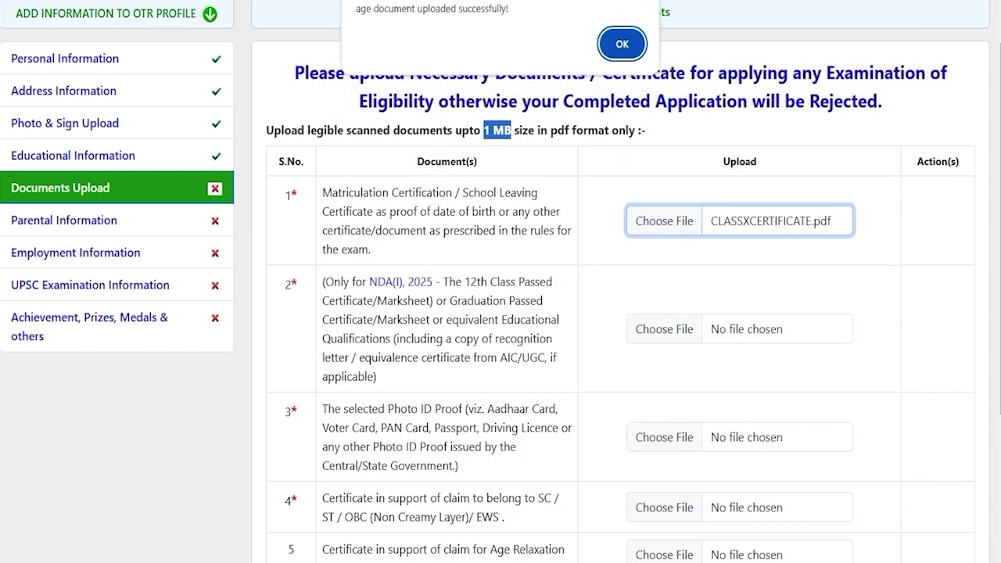
{"action": "left_click", "coordinate": [620, 36]}
{"action": "scroll", "coordinate": [620, 312], "scroll_direction": "down", "scroll_amount": 3}
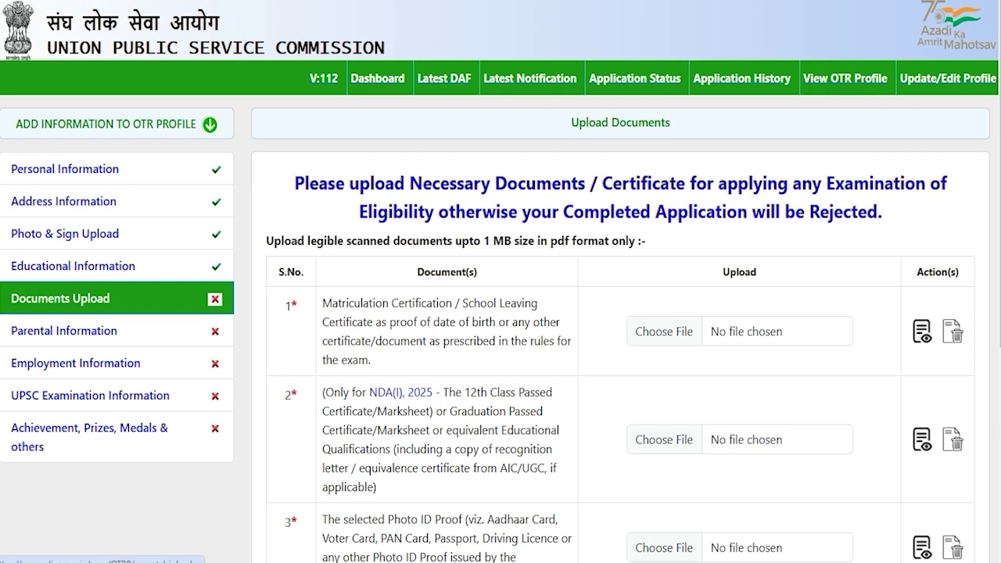
Open the Parental Information section and look over the form
{"action": "left_click", "coordinate": [47, 329]}
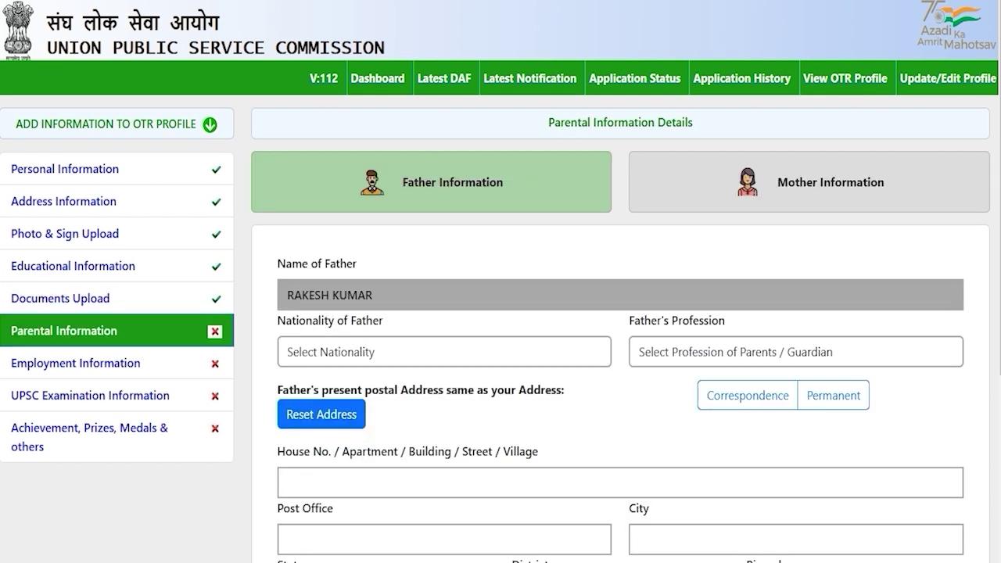
{"action": "scroll", "coordinate": [500, 282], "scroll_direction": "down", "scroll_amount": 2}
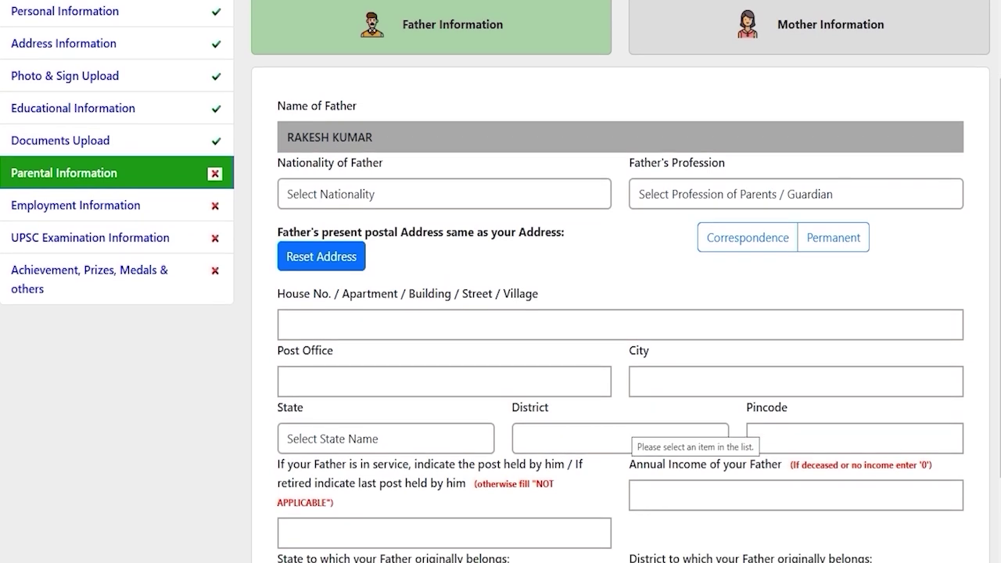
{"action": "scroll", "coordinate": [501, 282], "scroll_direction": "down", "scroll_amount": 2}
{"action": "scroll", "coordinate": [500, 281], "scroll_direction": "up", "scroll_amount": 4}
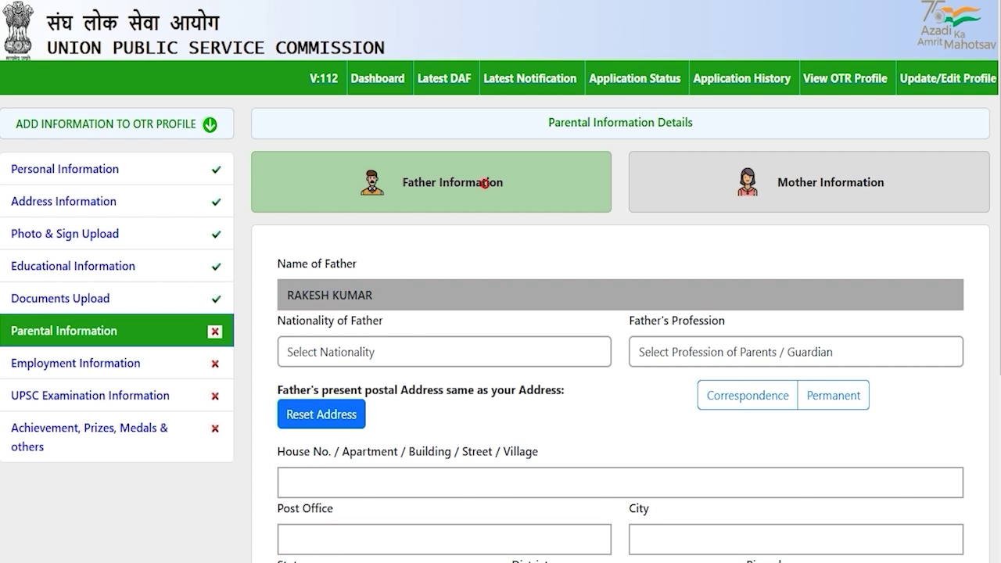
Set the father's nationality to INDIAN and his profession to Engineering
{"action": "left_click", "coordinate": [438, 353]}
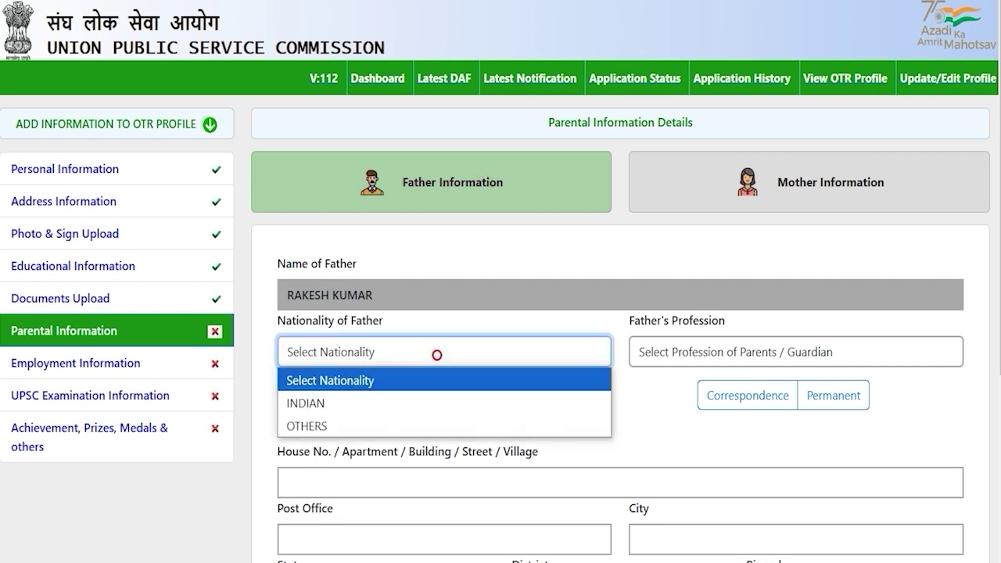
{"action": "left_click", "coordinate": [320, 404]}
{"action": "left_click", "coordinate": [746, 352]}
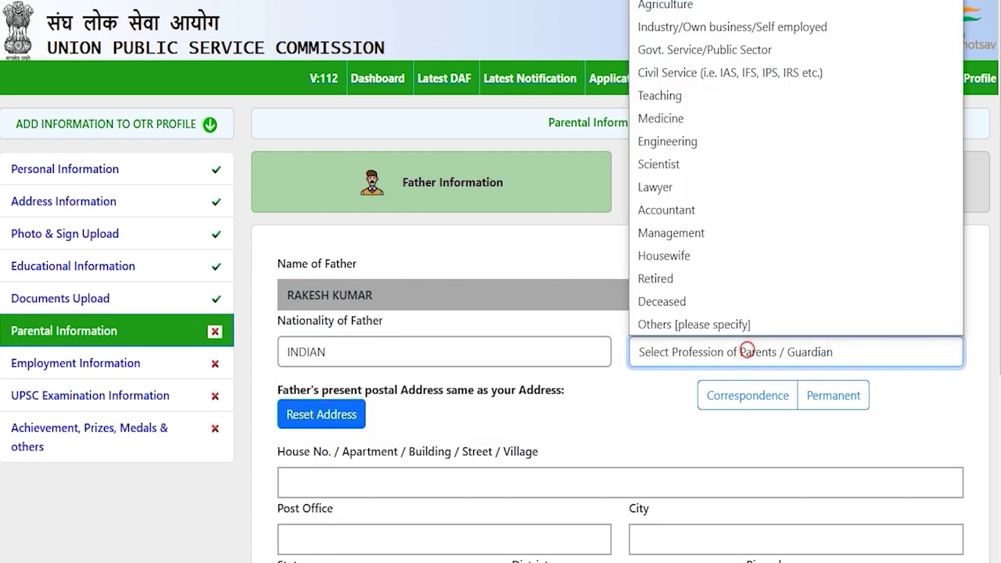
{"action": "left_click", "coordinate": [685, 141]}
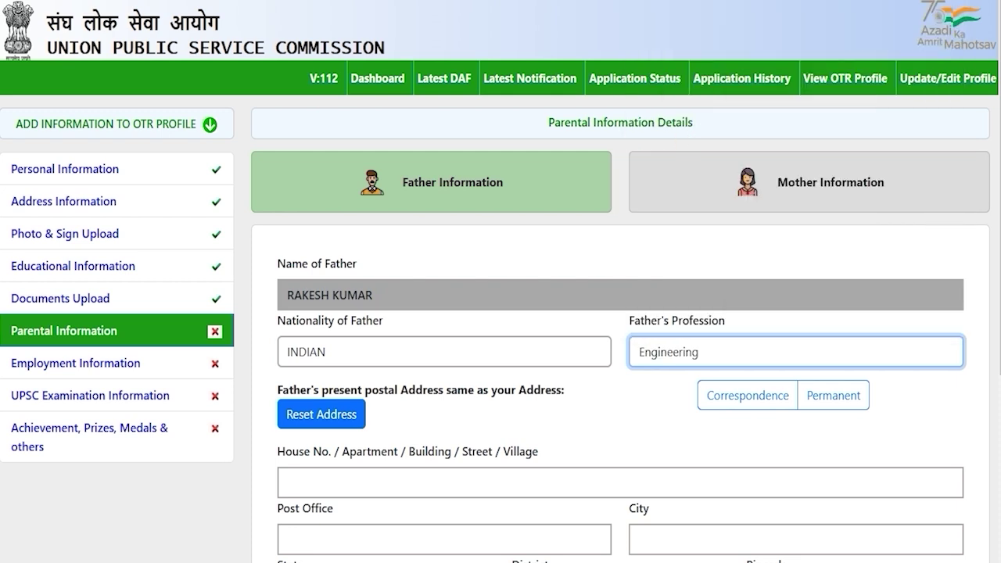
{"action": "scroll", "coordinate": [500, 281], "scroll_direction": "down", "scroll_amount": 2}
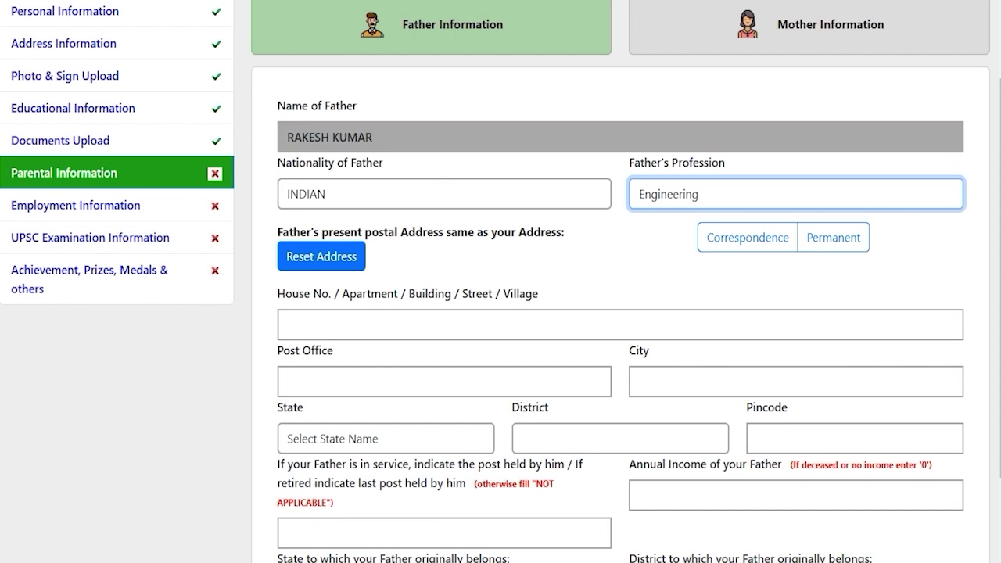
{"action": "left_click_drag", "start_coordinate": [415, 232], "coordinate": [516, 232]}
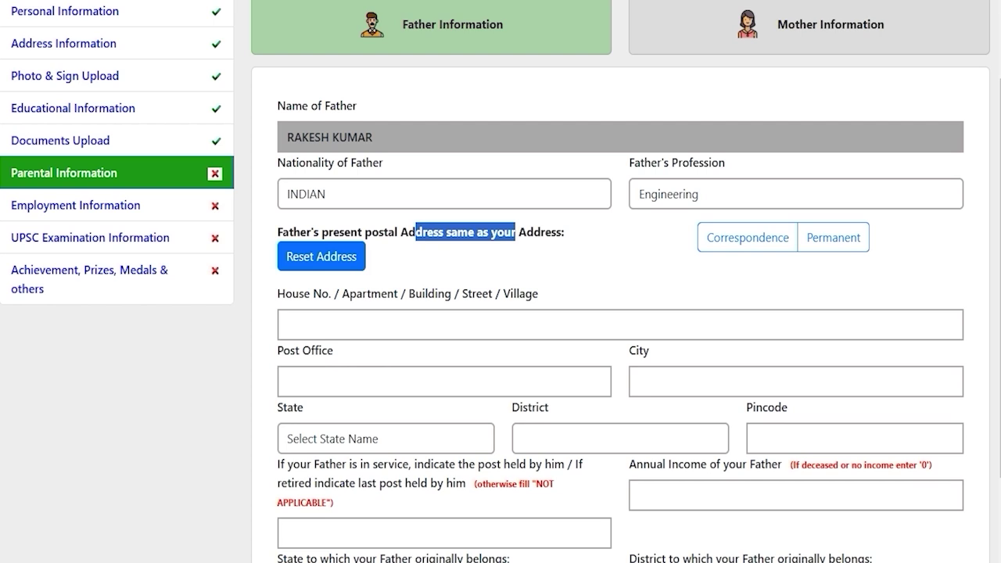
Copy the correspondence address as the father's address and go through post held and income
{"action": "left_click", "coordinate": [754, 238]}
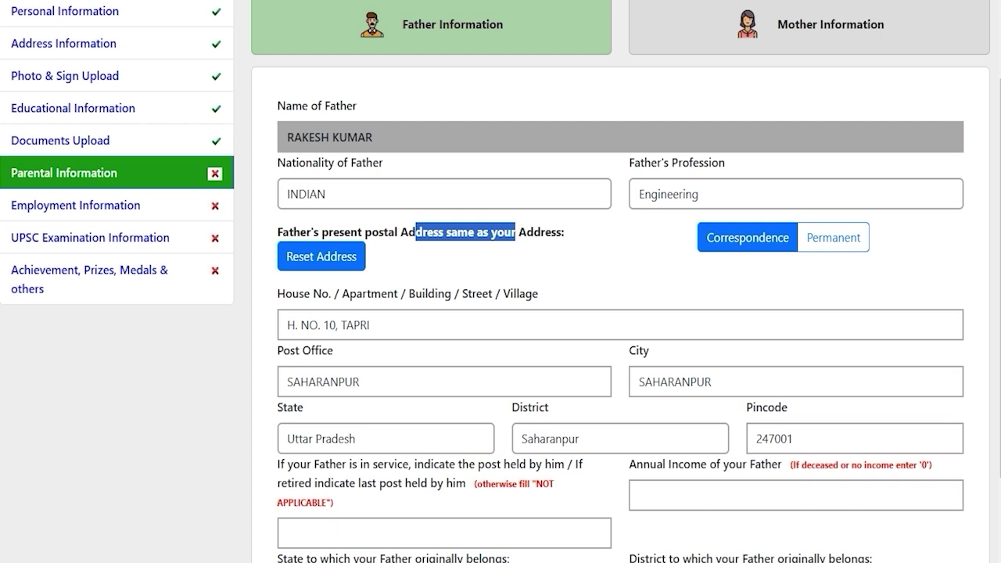
{"action": "left_click", "coordinate": [591, 411]}
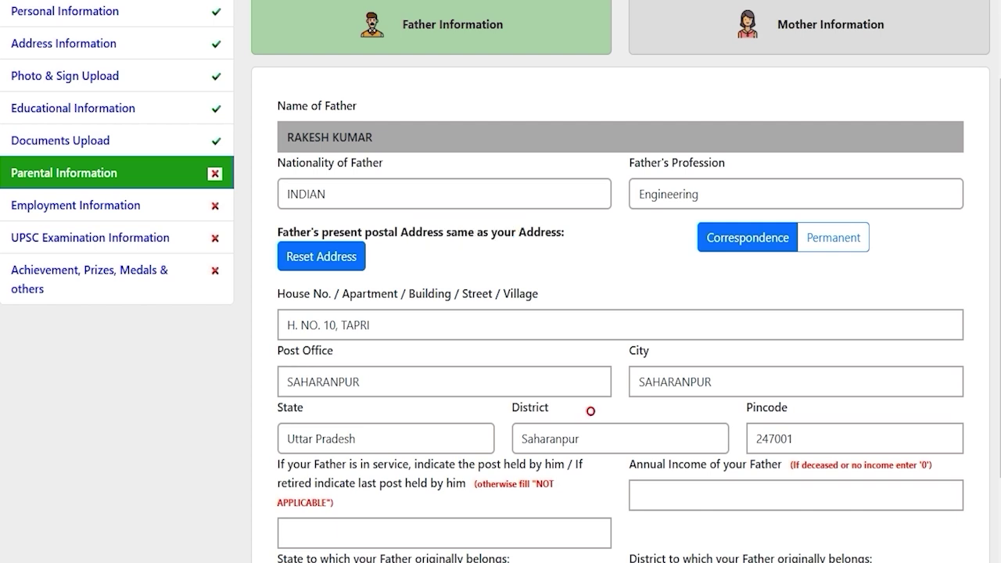
{"action": "scroll", "coordinate": [590, 411], "scroll_direction": "down", "scroll_amount": 2}
{"action": "left_click", "coordinate": [590, 411]}
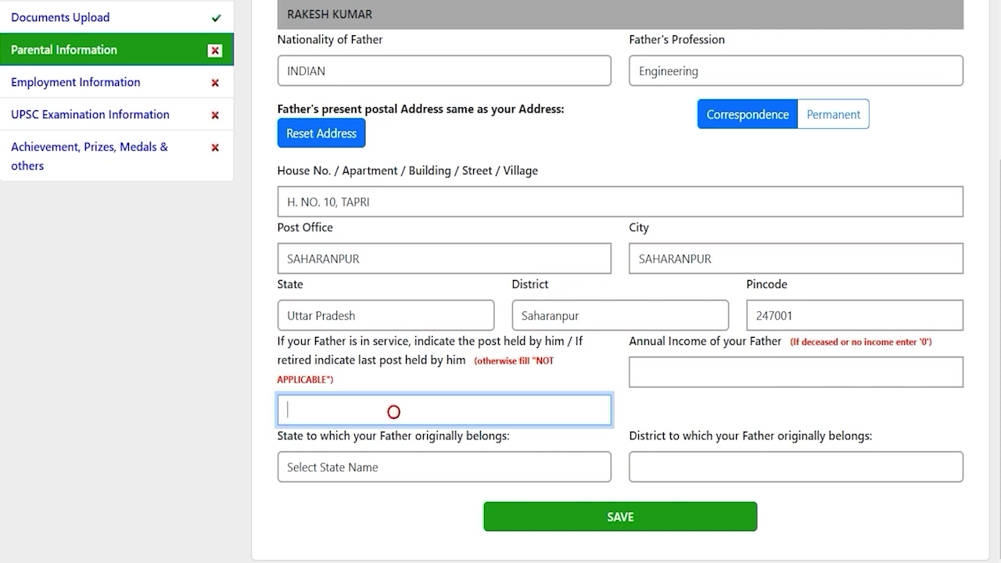
{"action": "left_click", "coordinate": [719, 367]}
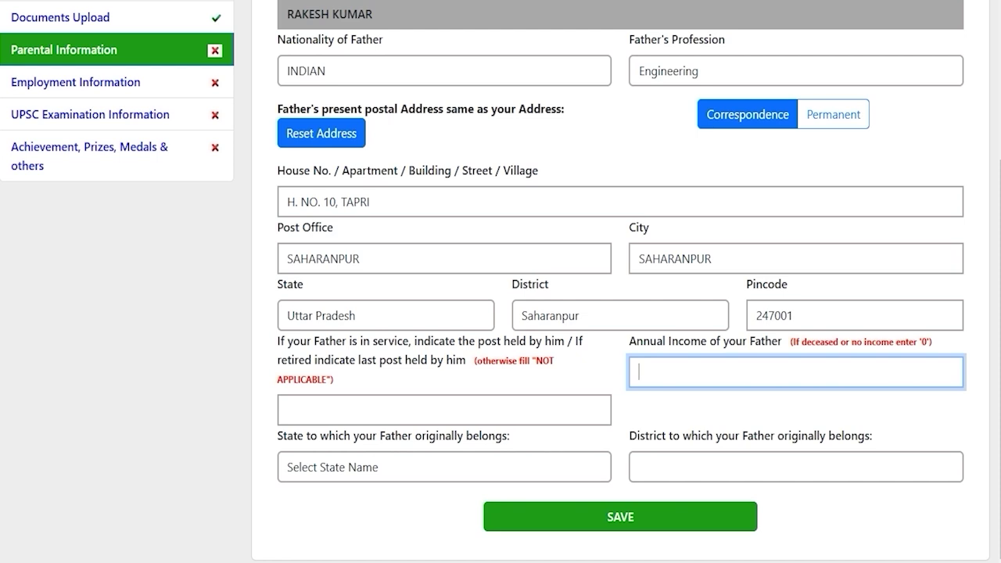
Set the father's origin to Uttar Pradesh state and Saharanpur district
{"action": "left_click", "coordinate": [406, 467]}
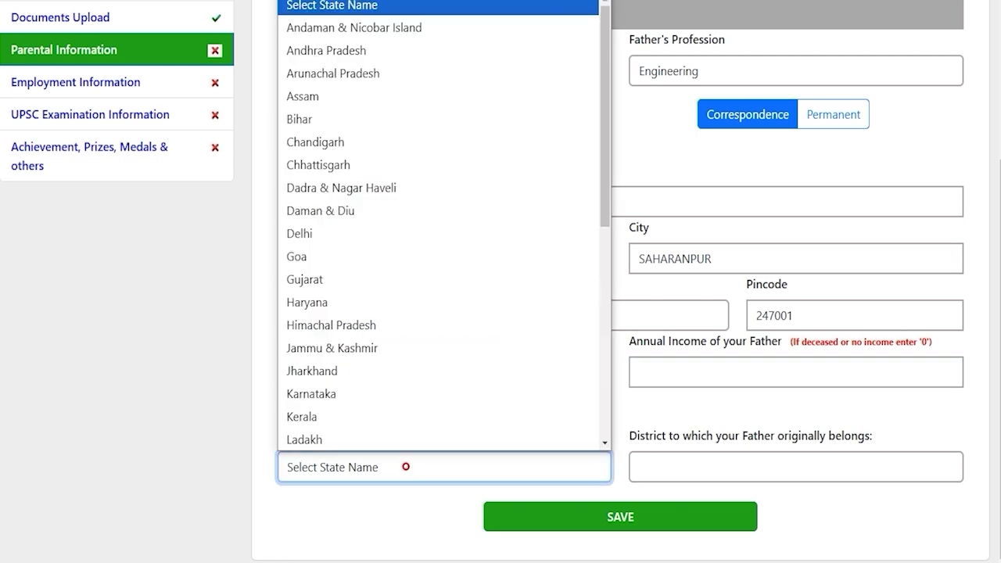
{"action": "key", "text": "u"}
{"action": "key", "text": "Return"}
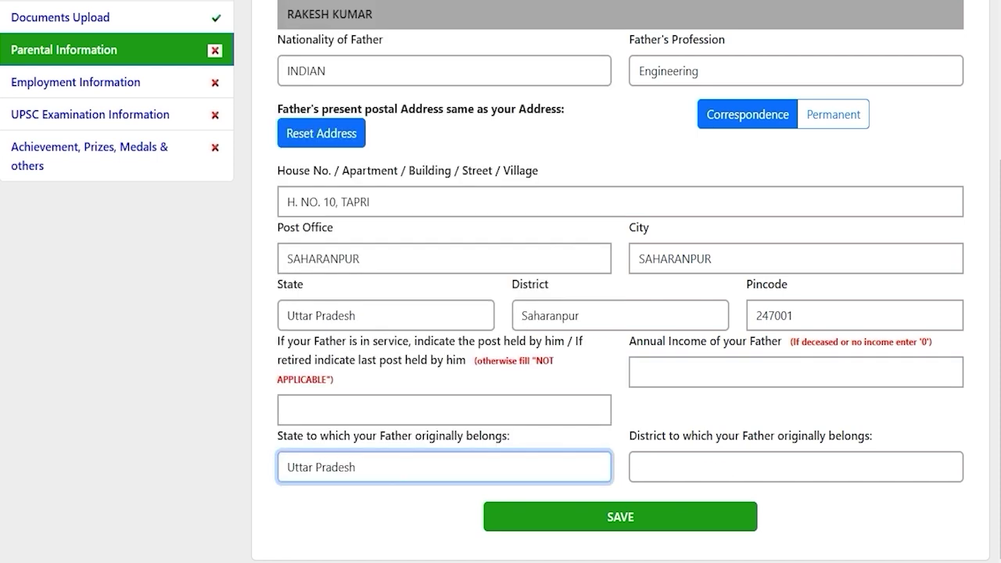
{"action": "left_click", "coordinate": [684, 466]}
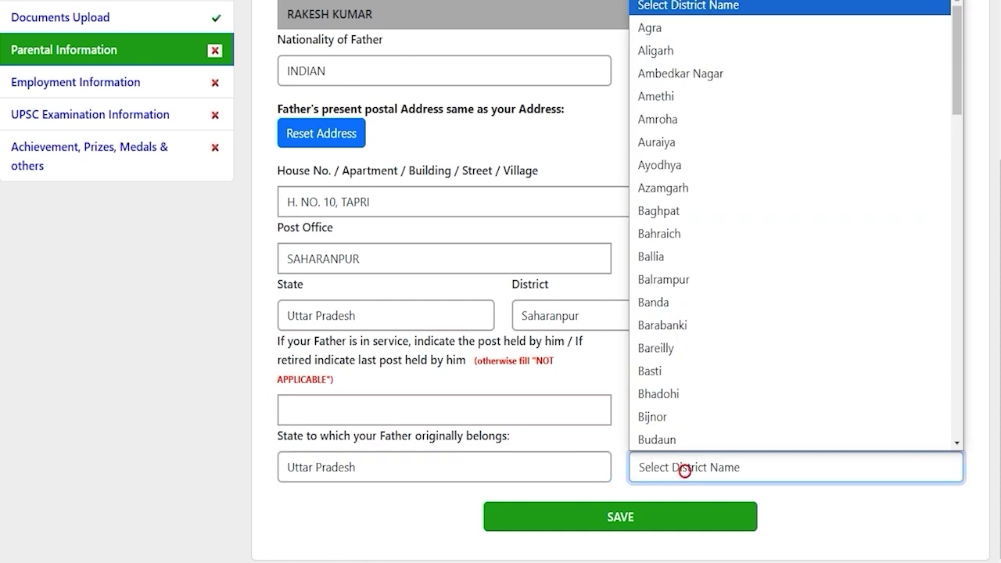
{"action": "key", "text": "s"}
{"action": "key", "text": "Return"}
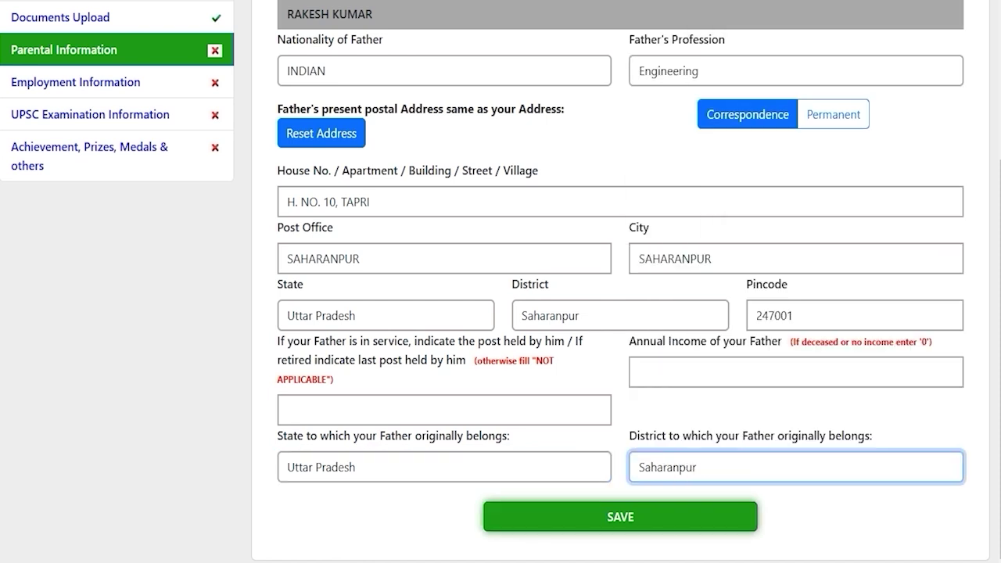
{"action": "scroll", "coordinate": [501, 282], "scroll_direction": "up", "scroll_amount": 4}
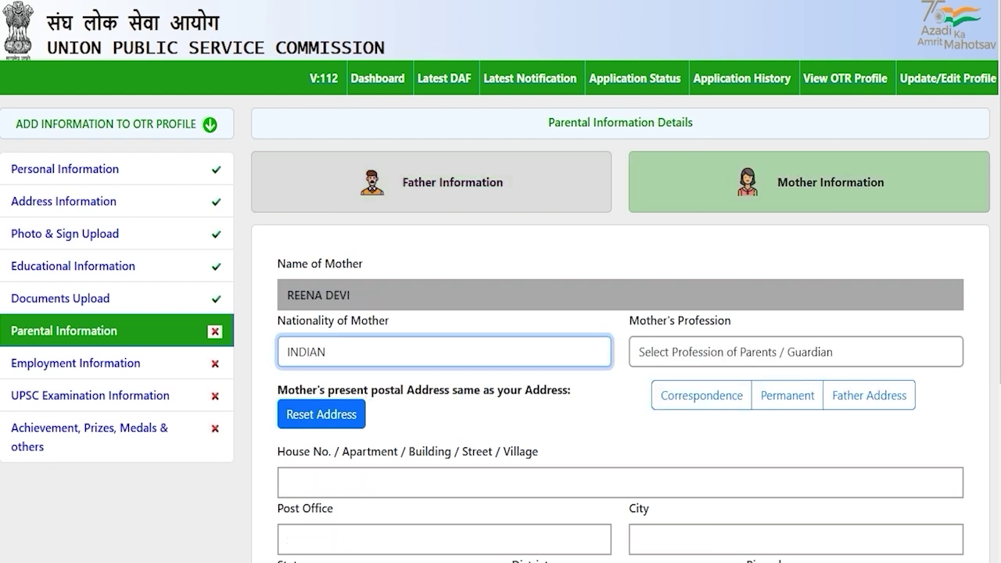
Set the mother's nationality to INDIAN, profession to Housewife, and copy the father's address
{"action": "left_click", "coordinate": [613, 410]}
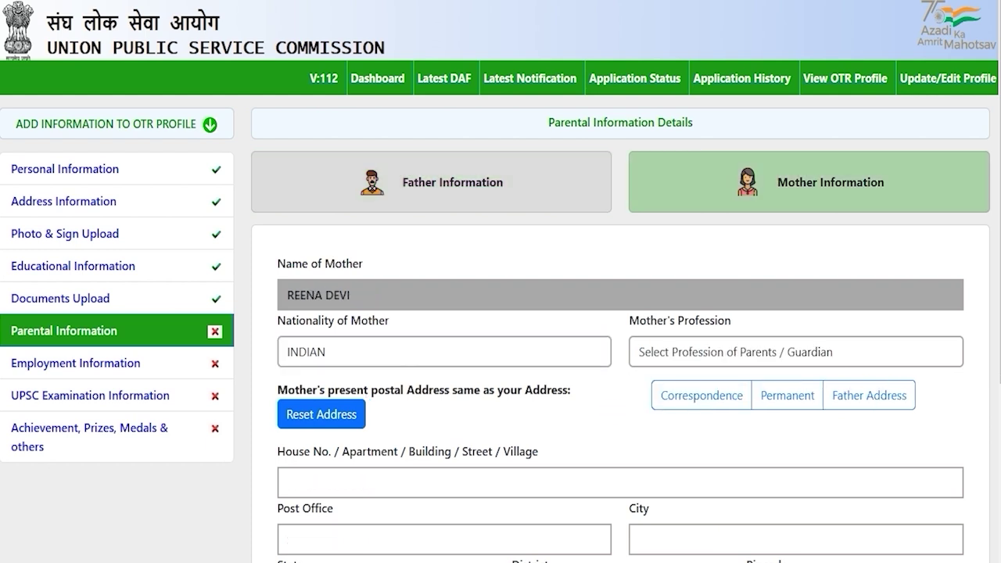
{"action": "left_click", "coordinate": [555, 349]}
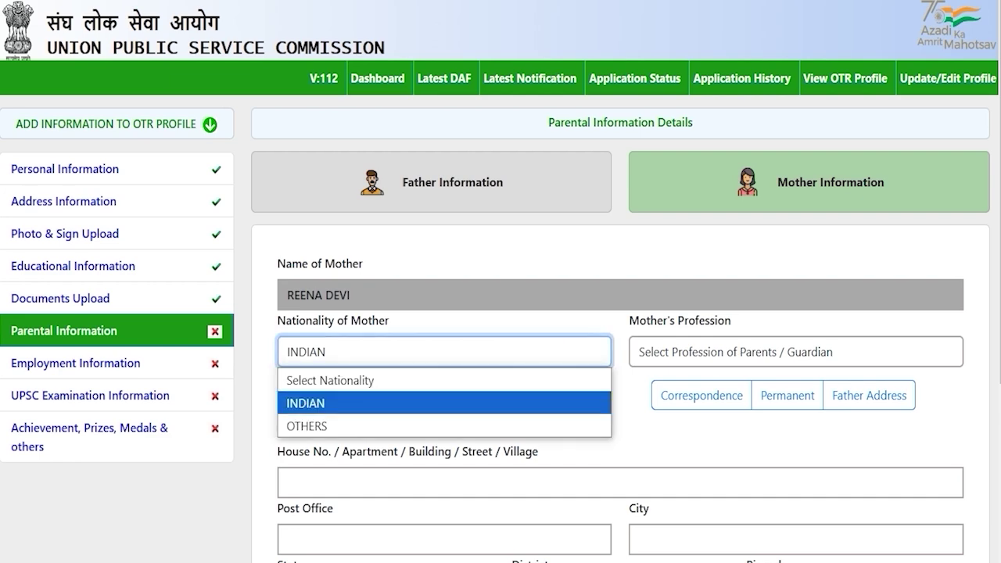
{"action": "left_click", "coordinate": [374, 401]}
{"action": "left_click", "coordinate": [685, 352]}
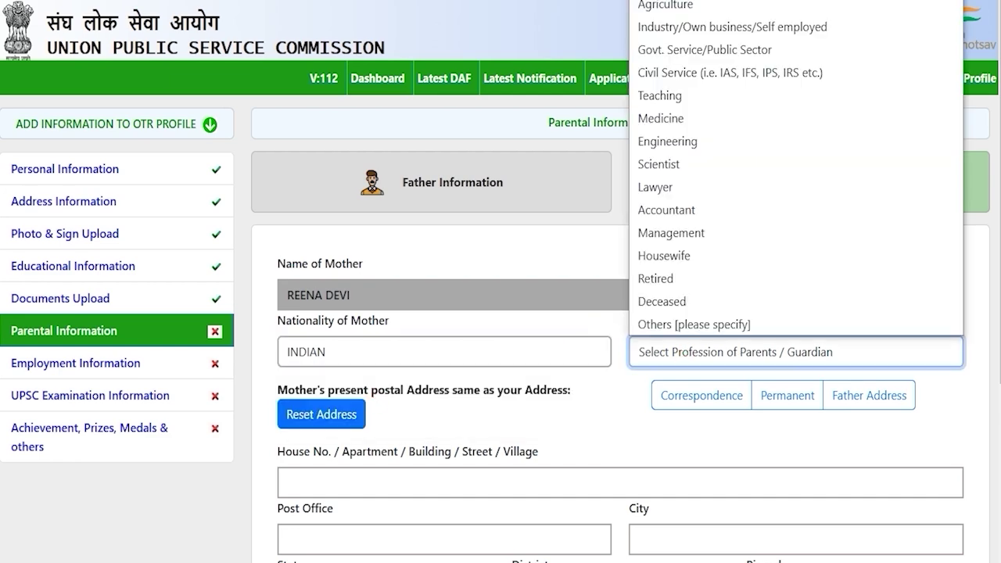
{"action": "left_click", "coordinate": [679, 253]}
{"action": "scroll", "coordinate": [679, 254], "scroll_direction": "down", "scroll_amount": 3}
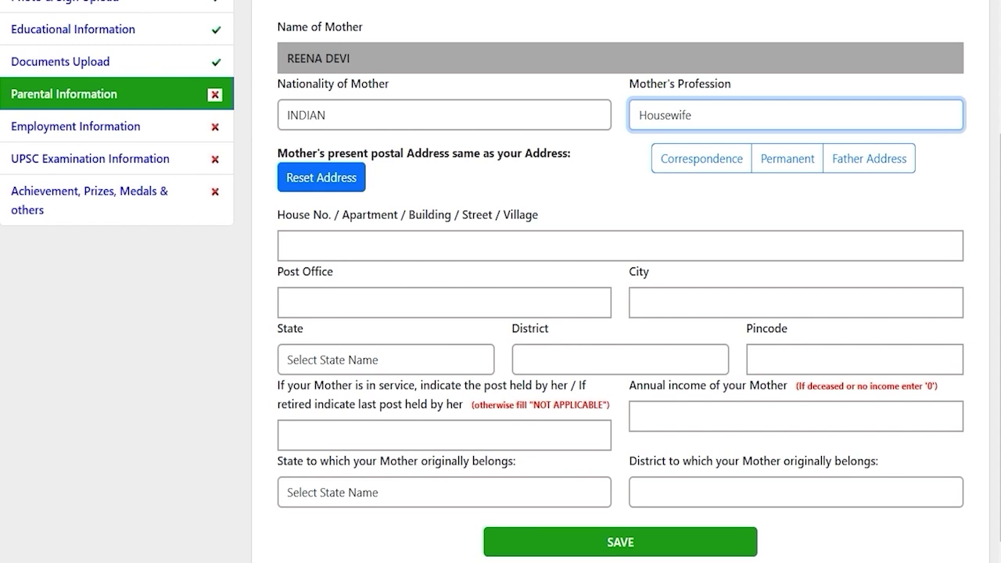
{"action": "left_click", "coordinate": [868, 158]}
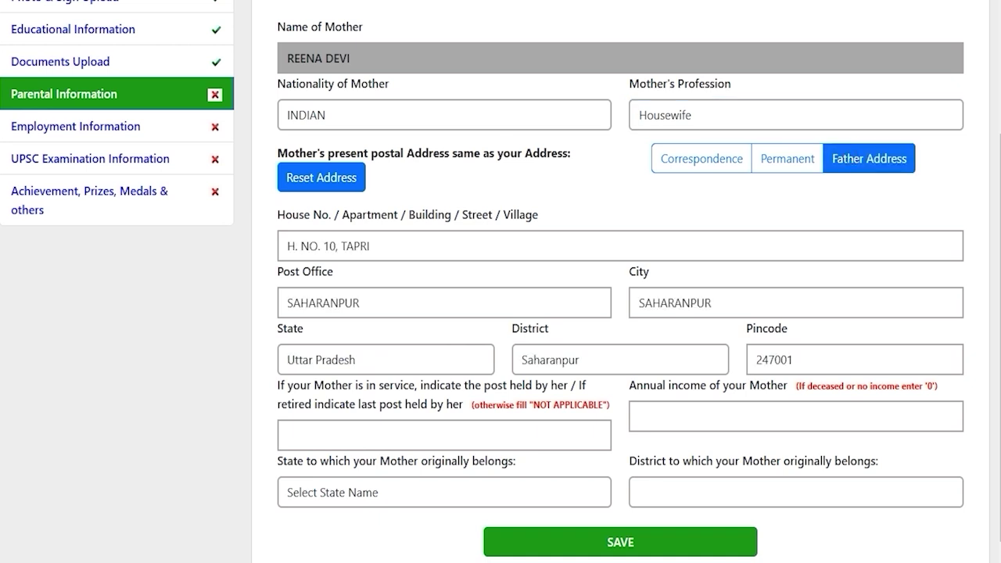
Enter 0 as the mother's annual income
{"action": "scroll", "coordinate": [500, 313], "scroll_direction": "down", "scroll_amount": 1}
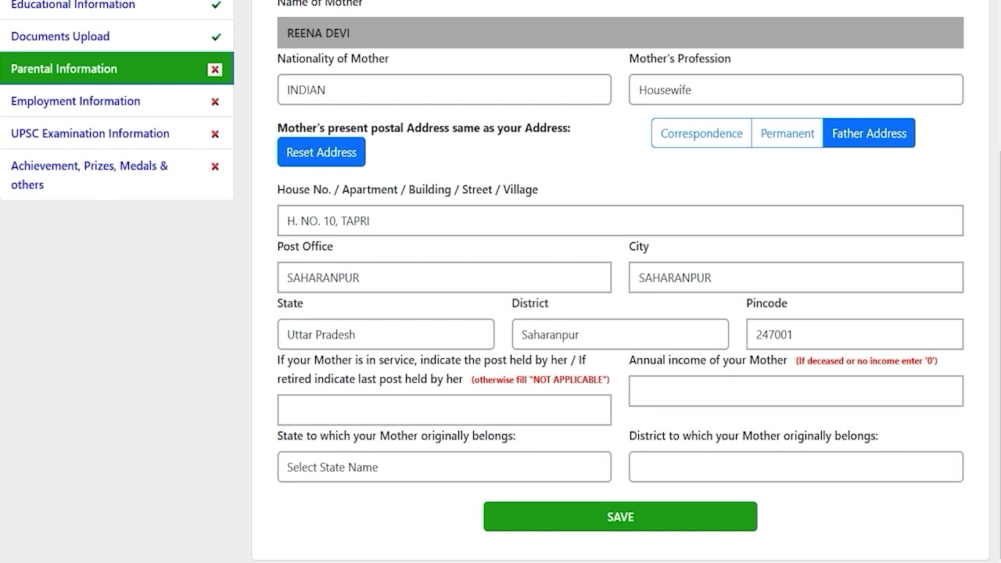
{"action": "left_click_drag", "start_coordinate": [474, 361], "coordinate": [372, 377]}
{"action": "left_click", "coordinate": [394, 404]}
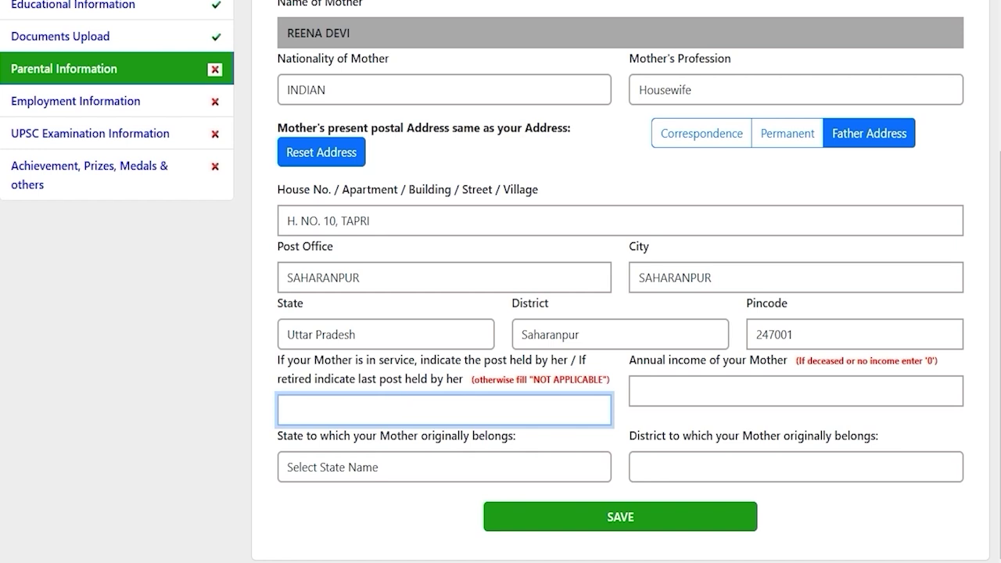
{"action": "left_click_drag", "start_coordinate": [676, 365], "coordinate": [722, 365]}
{"action": "left_click", "coordinate": [701, 393]}
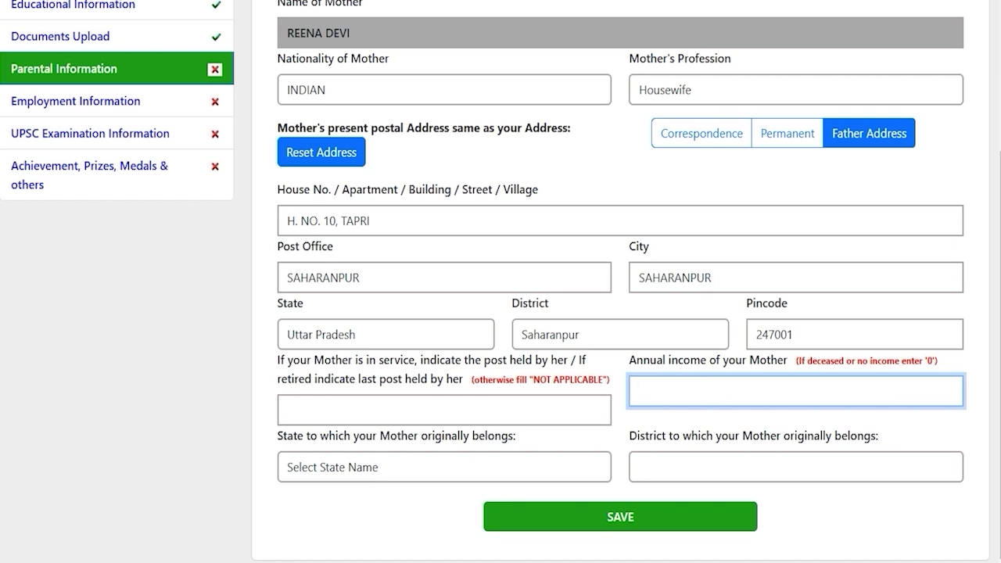
{"action": "type", "text": "0"}
Set the mother's origin to Uttar Pradesh, Saharanpur and save her information
{"action": "left_click", "coordinate": [452, 468]}
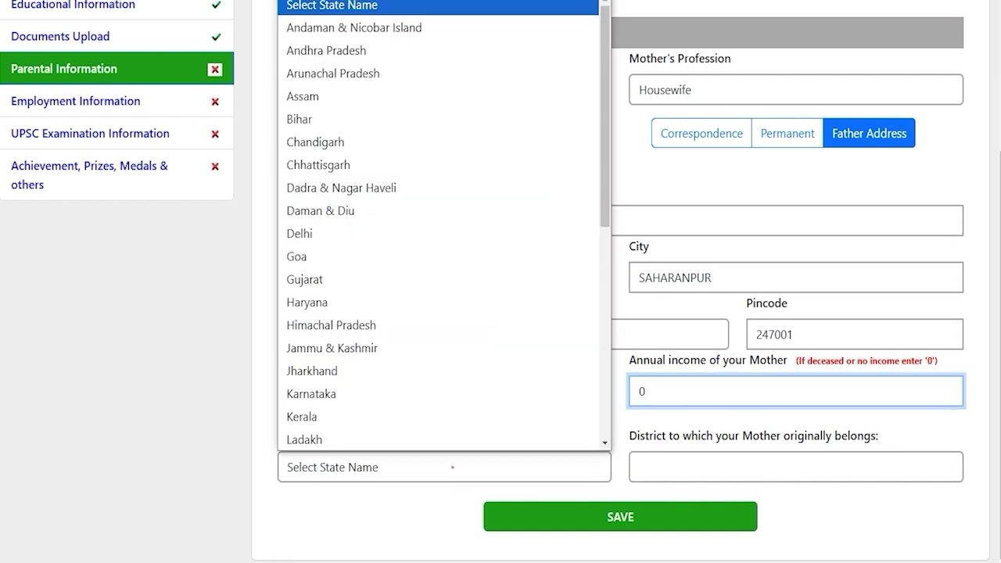
{"action": "key", "text": "u"}
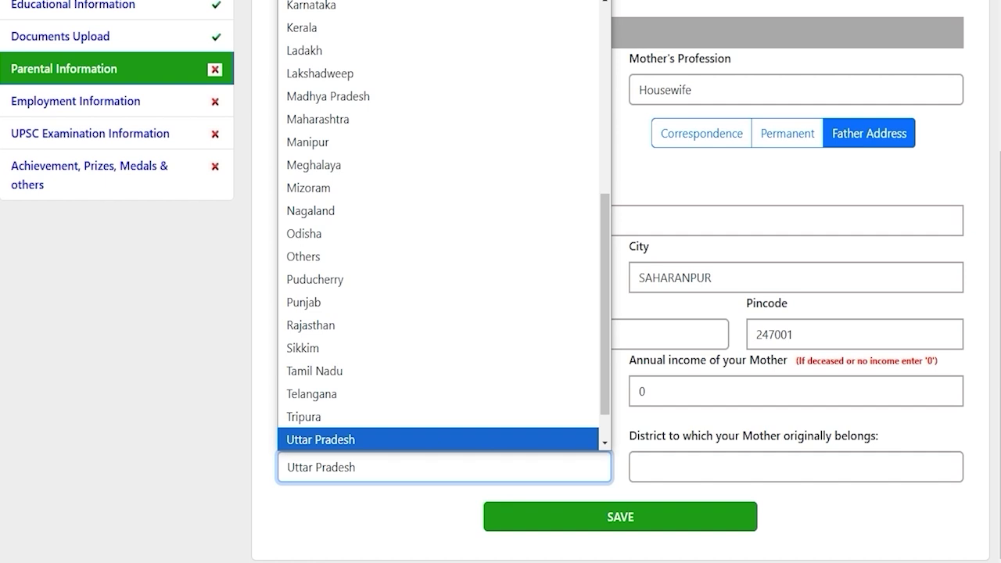
{"action": "left_click", "coordinate": [458, 439]}
{"action": "left_click", "coordinate": [673, 466]}
{"action": "key", "text": "s"}
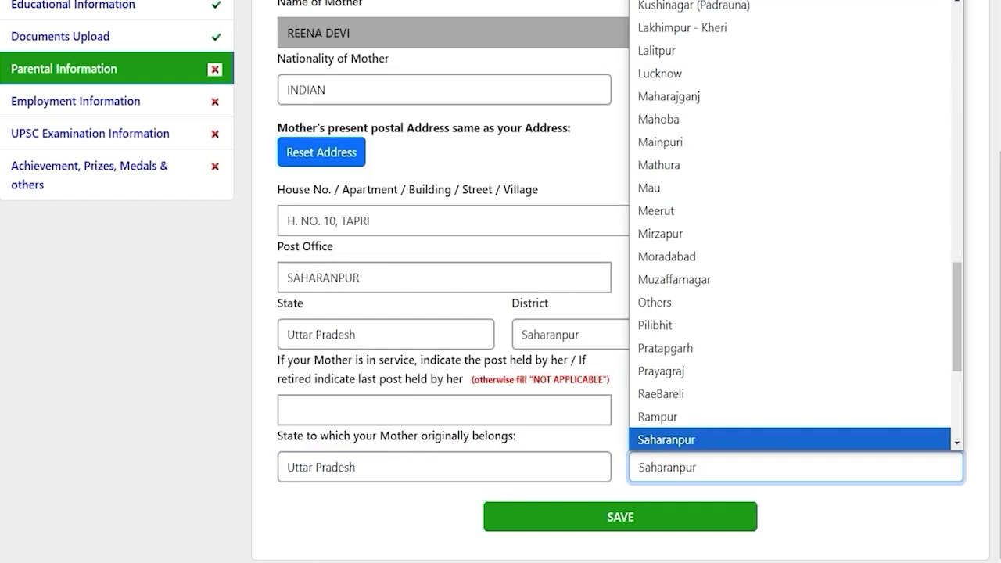
{"action": "key", "text": "Return"}
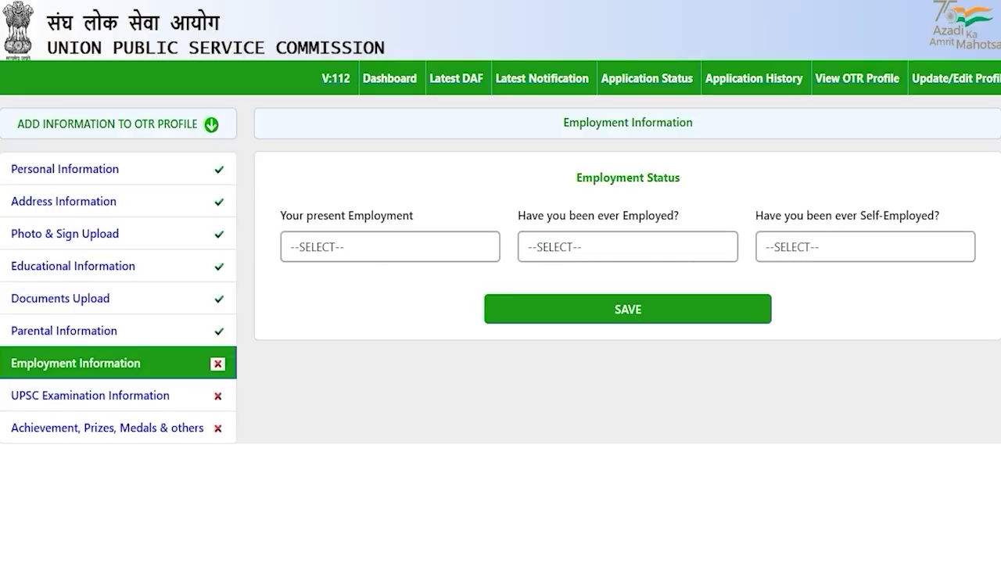
{"action": "left_click", "coordinate": [322, 382]}
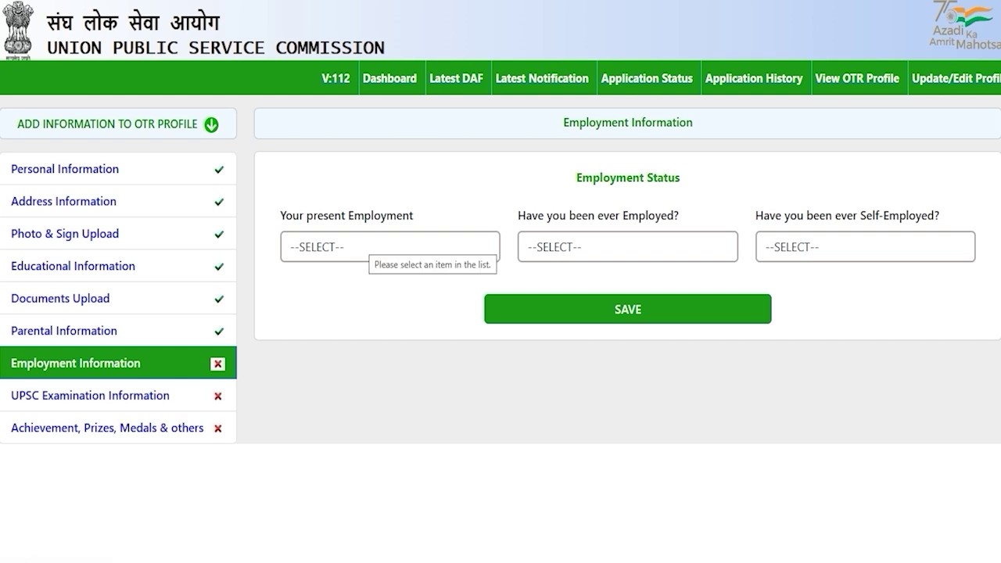
Set present employment to Not Employed after briefly choosing Private
{"action": "left_click", "coordinate": [362, 240]}
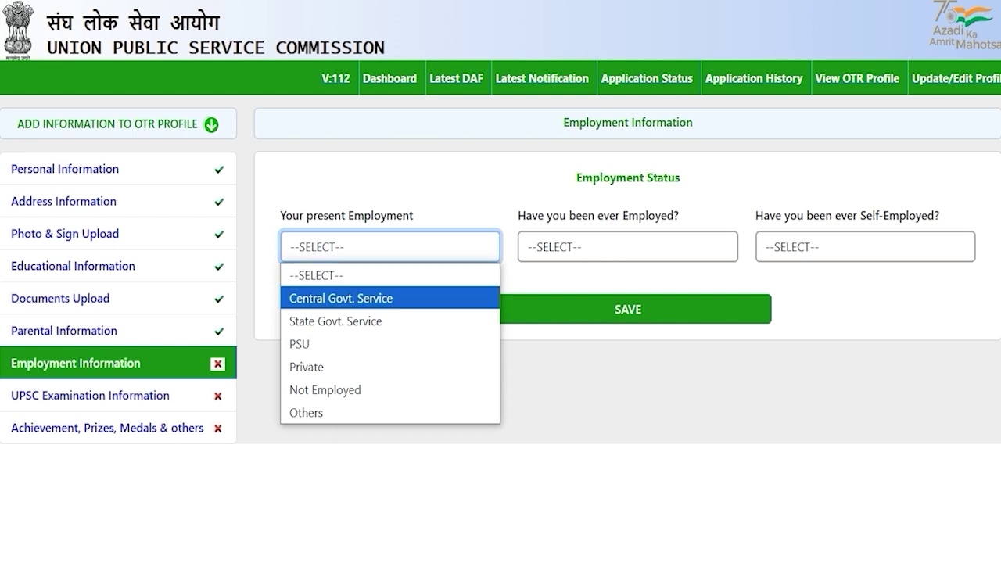
{"action": "key", "text": "Down"}
{"action": "key", "text": "Up"}
{"action": "key", "text": "Up"}
{"action": "key", "text": "Down"}
{"action": "key", "text": "Down"}
{"action": "key", "text": "Down"}
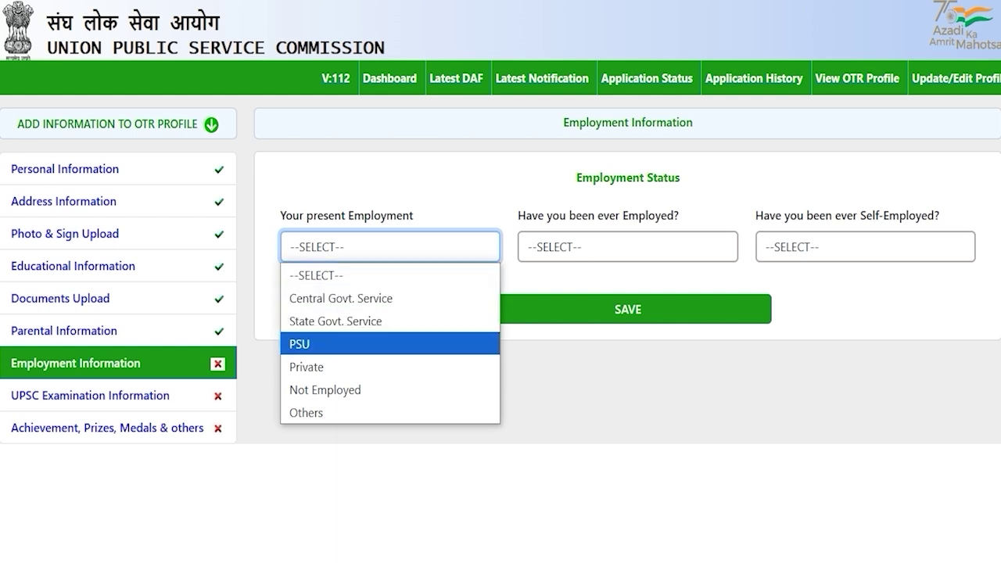
{"action": "key", "text": "Down"}
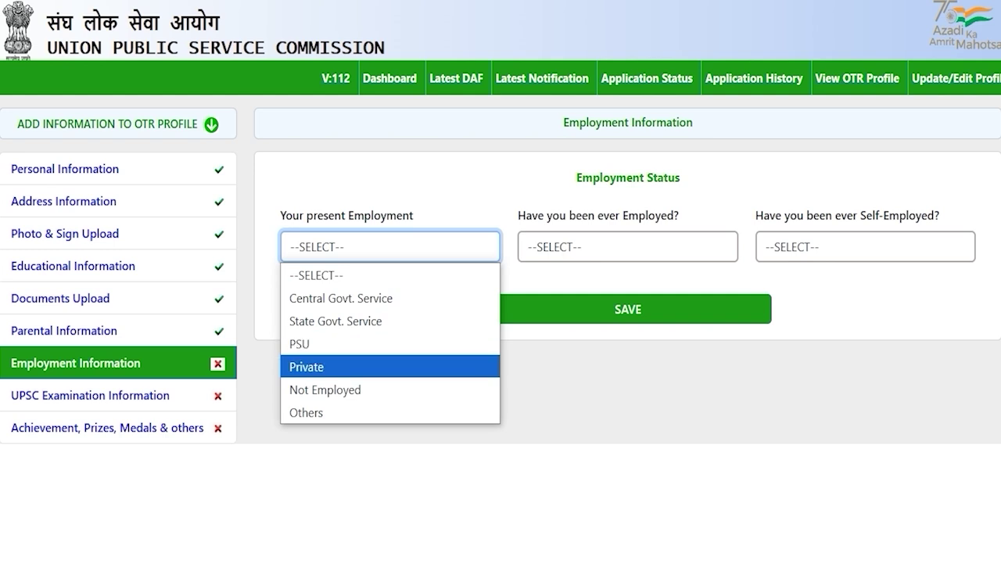
{"action": "key", "text": "Down"}
{"action": "key", "text": "Down"}
{"action": "key", "text": "Up"}
{"action": "key", "text": "Up"}
{"action": "left_click", "coordinate": [313, 364]}
{"action": "left_click", "coordinate": [378, 246]}
{"action": "key", "text": "Up"}
{"action": "key", "text": "Up"}
{"action": "key", "text": "Down"}
{"action": "key", "text": "Down"}
{"action": "key", "text": "Down"}
{"action": "left_click", "coordinate": [349, 388]}
{"action": "left_click", "coordinate": [628, 309]}
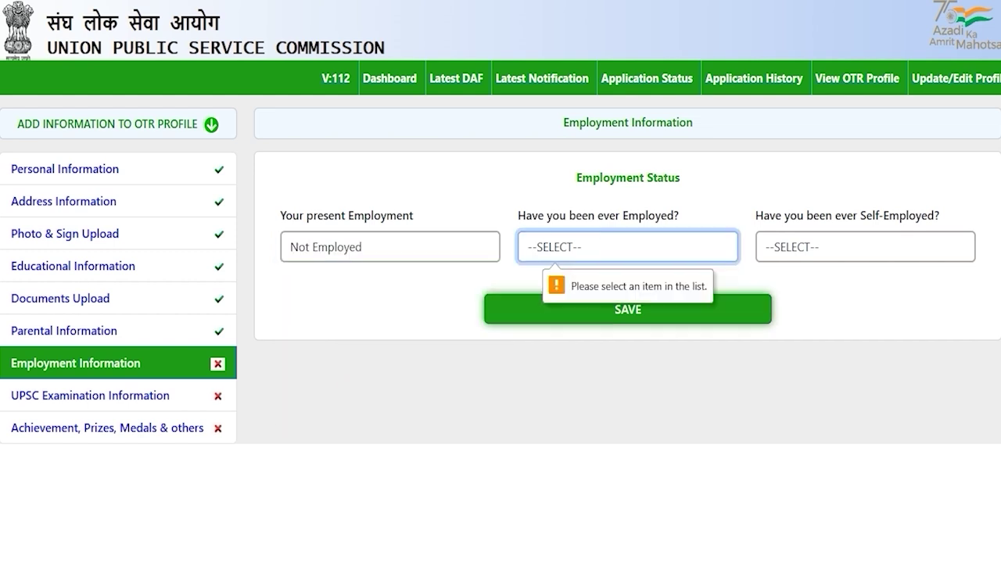
Answer NO to ever employed and ever self-employed, then save the employment details
{"action": "left_click", "coordinate": [571, 247]}
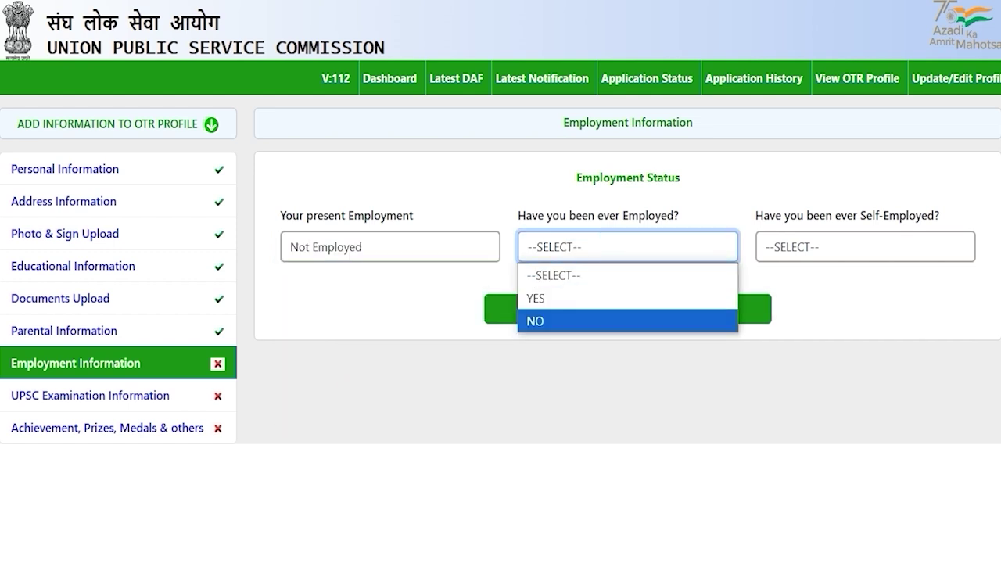
{"action": "left_click", "coordinate": [547, 321]}
{"action": "left_click", "coordinate": [815, 247]}
{"action": "key", "text": "Down"}
{"action": "key", "text": "Down"}
{"action": "key", "text": "Return"}
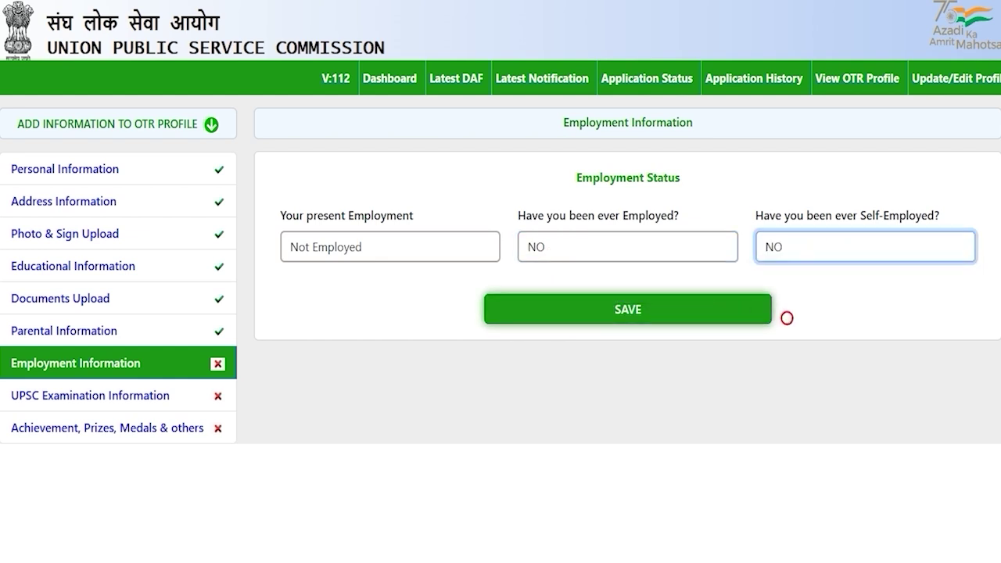
{"action": "left_click", "coordinate": [628, 310]}
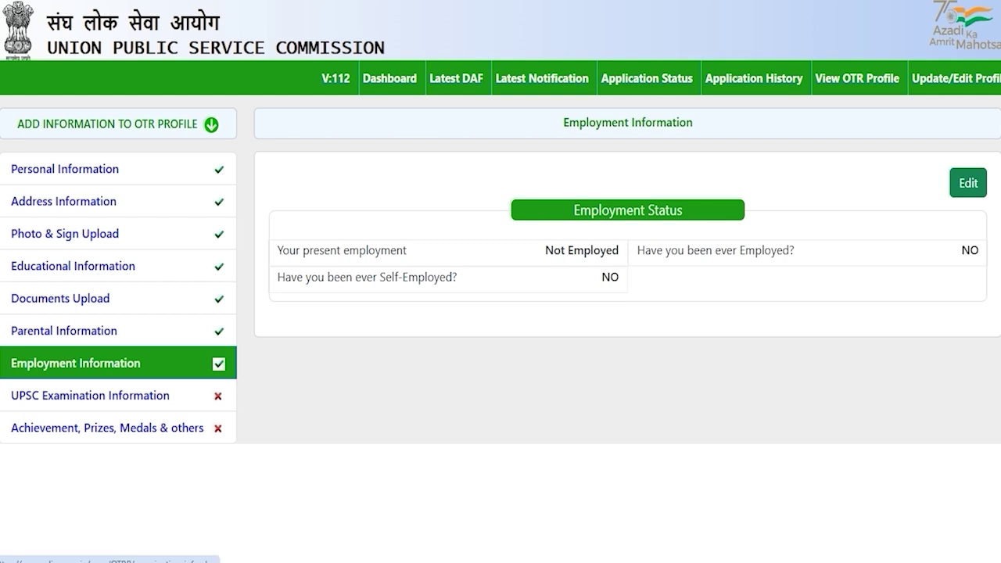
{"action": "left_click", "coordinate": [135, 396]}
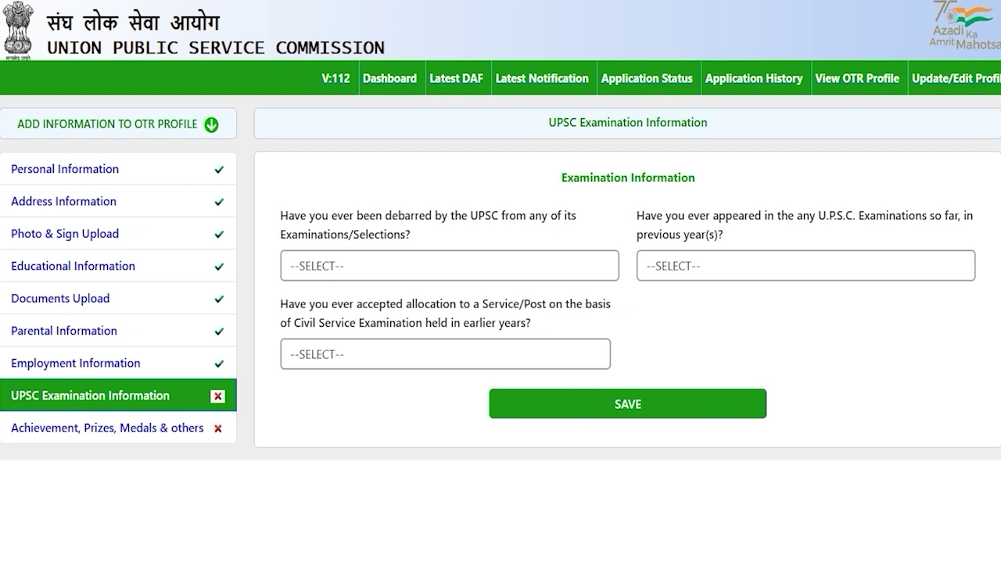
Answer NO to the debarred-by-UPSC question
{"action": "left_click", "coordinate": [355, 271]}
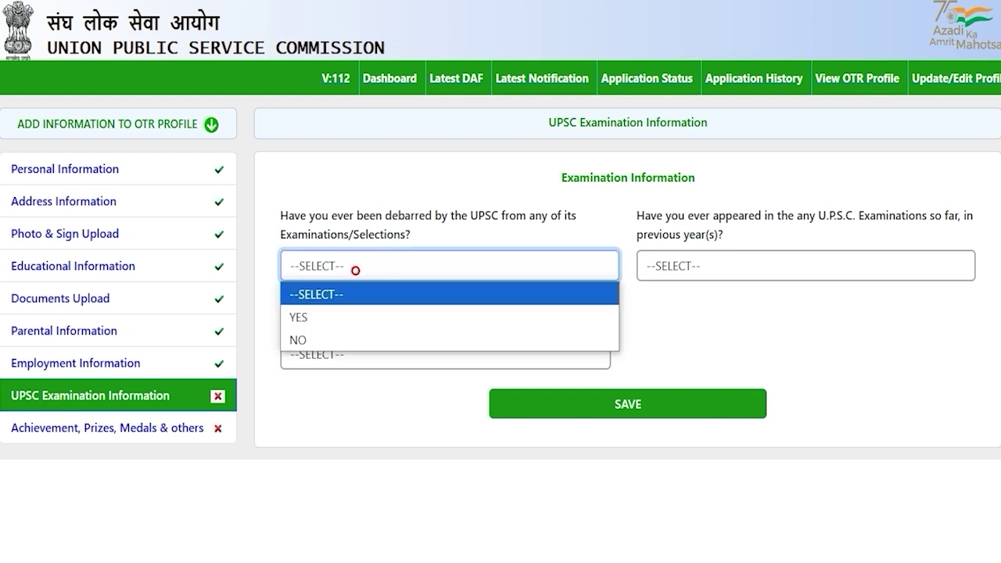
{"action": "left_click", "coordinate": [335, 314]}
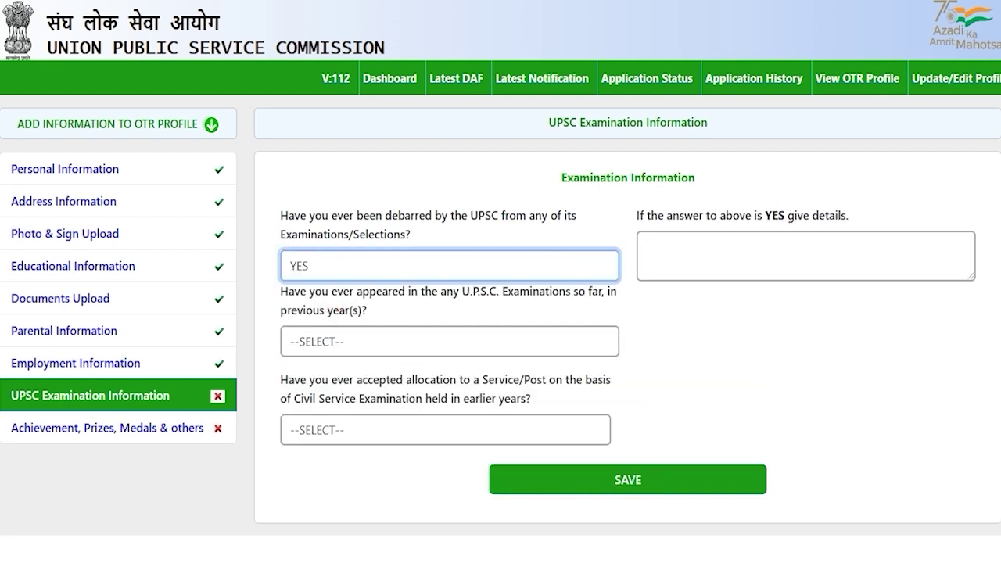
{"action": "left_click", "coordinate": [315, 264]}
{"action": "left_click", "coordinate": [303, 338]}
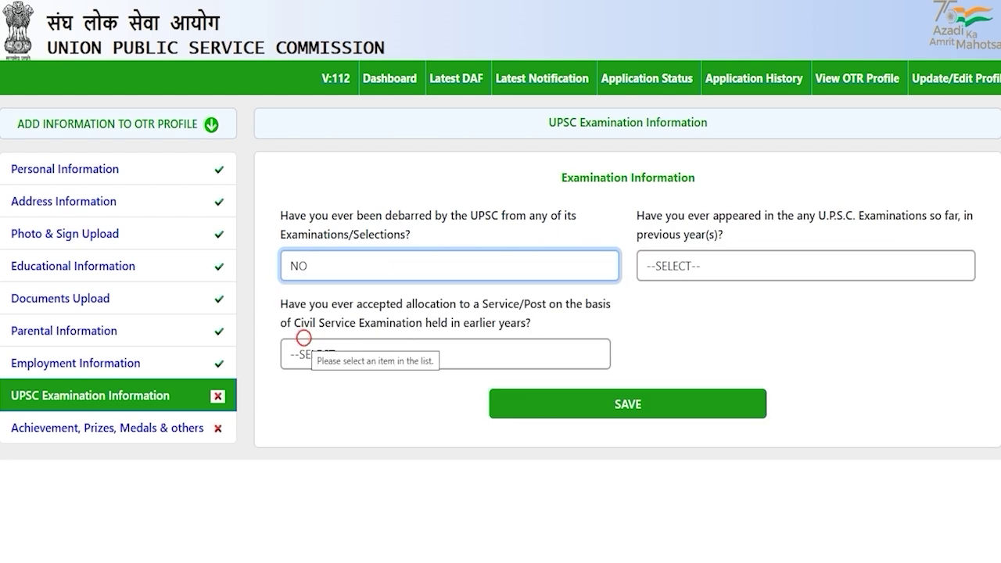
{"action": "left_click", "coordinate": [692, 315]}
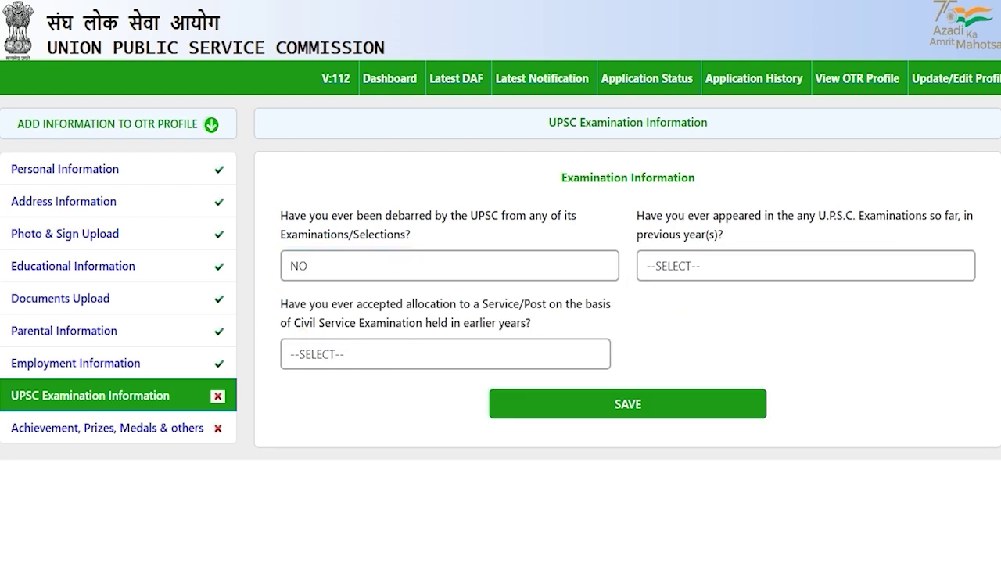
{"action": "left_click_drag", "start_coordinate": [686, 215], "coordinate": [718, 215]}
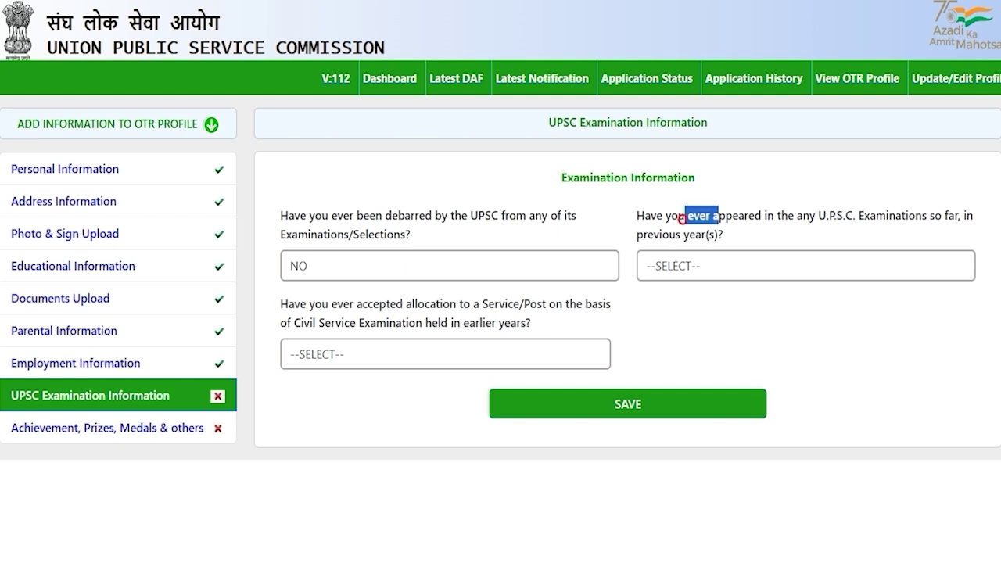
Answer NO to having appeared in earlier UPSC examinations
{"action": "left_click", "coordinate": [711, 266]}
{"action": "left_click", "coordinate": [687, 313]}
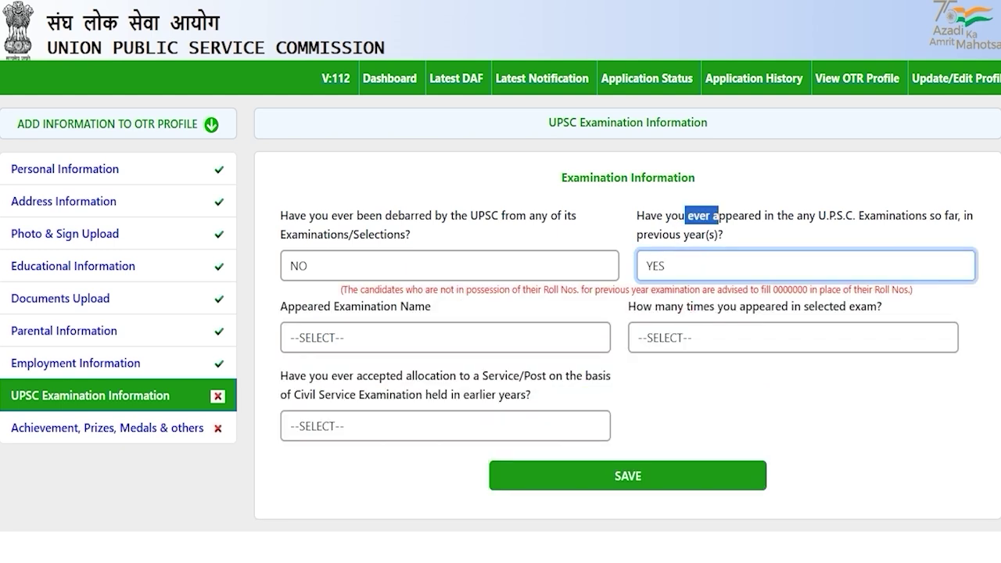
{"action": "left_click", "coordinate": [691, 265]}
{"action": "left_click", "coordinate": [660, 340]}
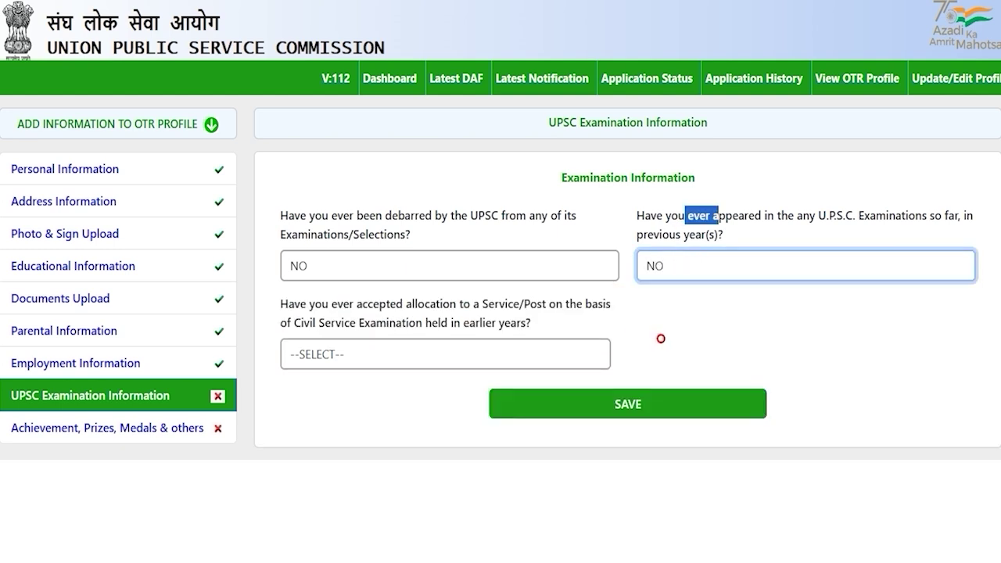
{"action": "key", "text": "Tab"}
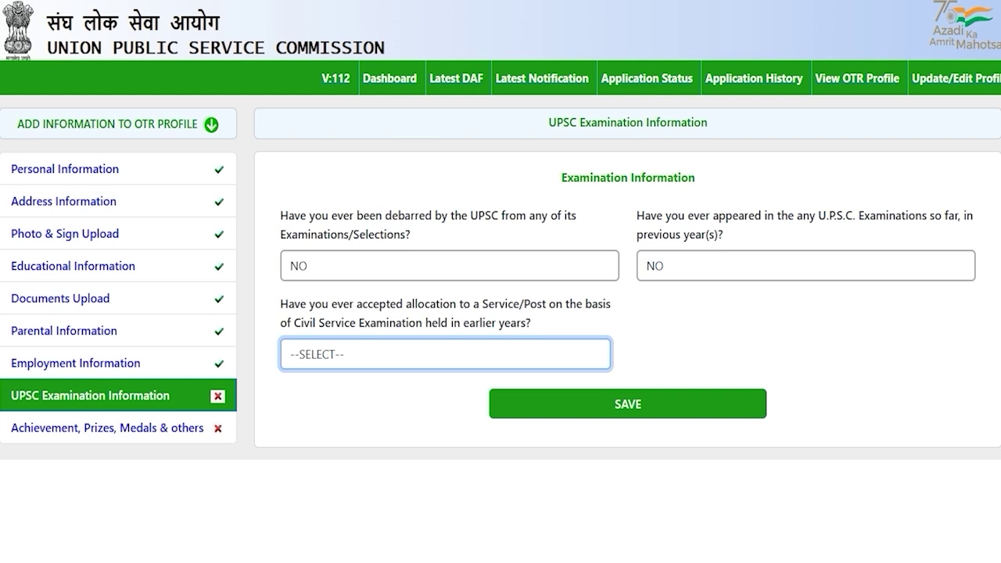
Answer NO to having accepted a service allocation, then save the UPSC examination answers
{"action": "left_click_drag", "start_coordinate": [315, 322], "coordinate": [401, 323]}
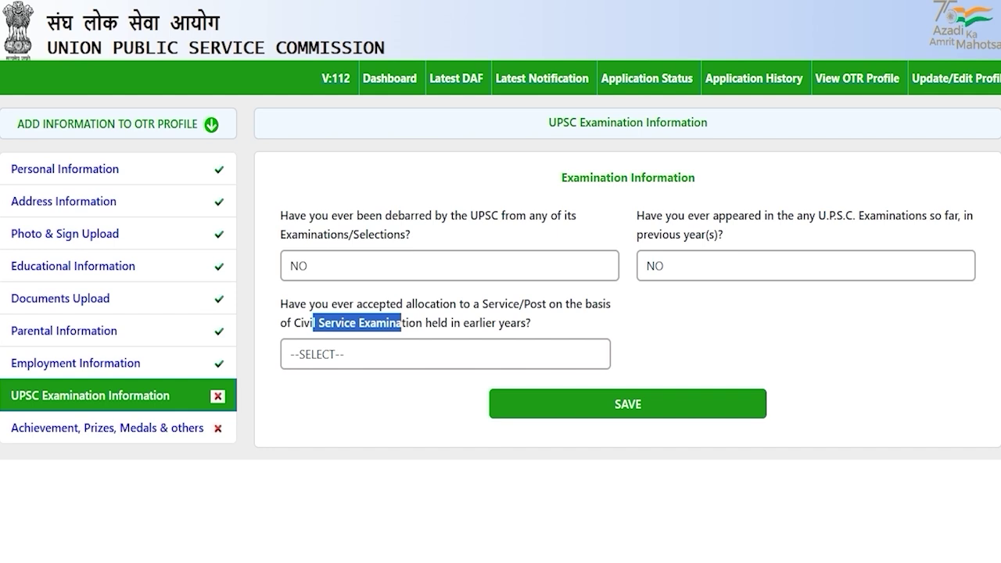
{"action": "left_click", "coordinate": [380, 354]}
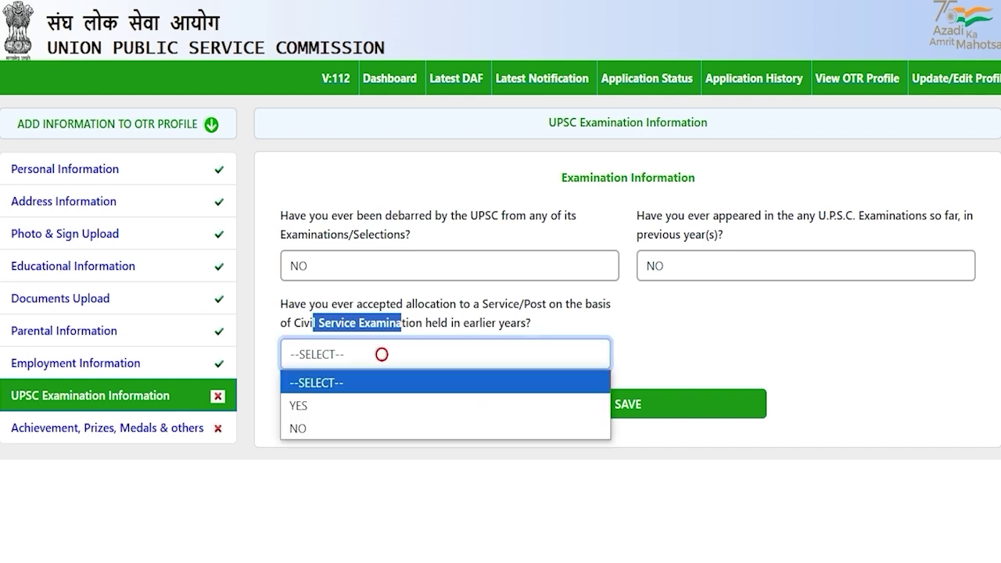
{"action": "left_click", "coordinate": [351, 403]}
{"action": "left_click", "coordinate": [404, 352]}
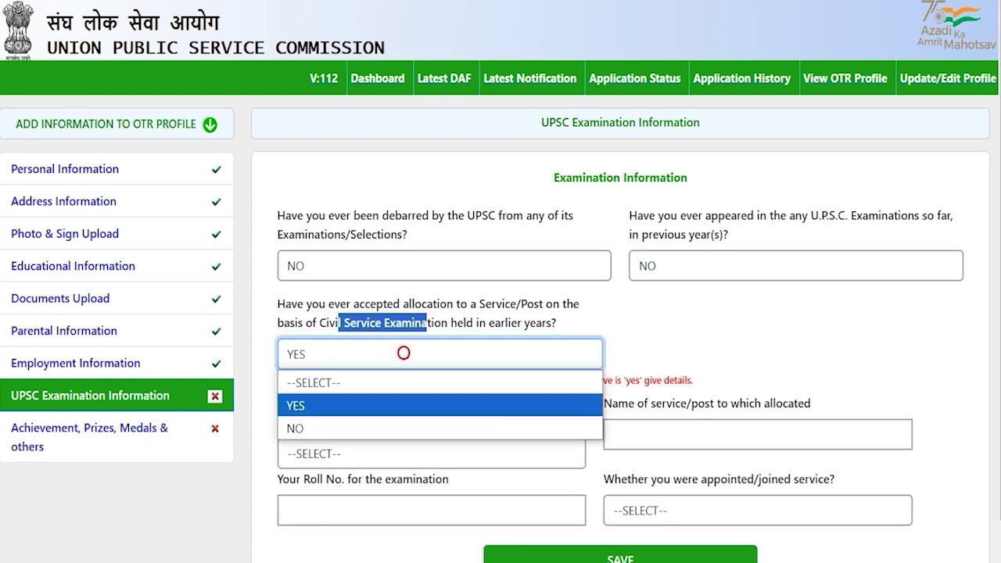
{"action": "left_click", "coordinate": [336, 423]}
{"action": "left_click", "coordinate": [391, 408]}
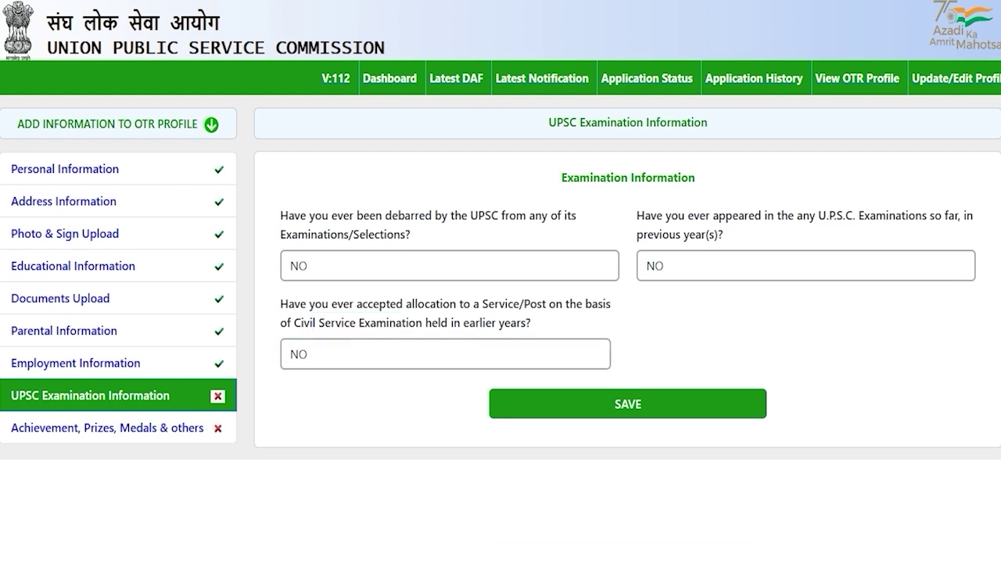
{"action": "left_click", "coordinate": [631, 405]}
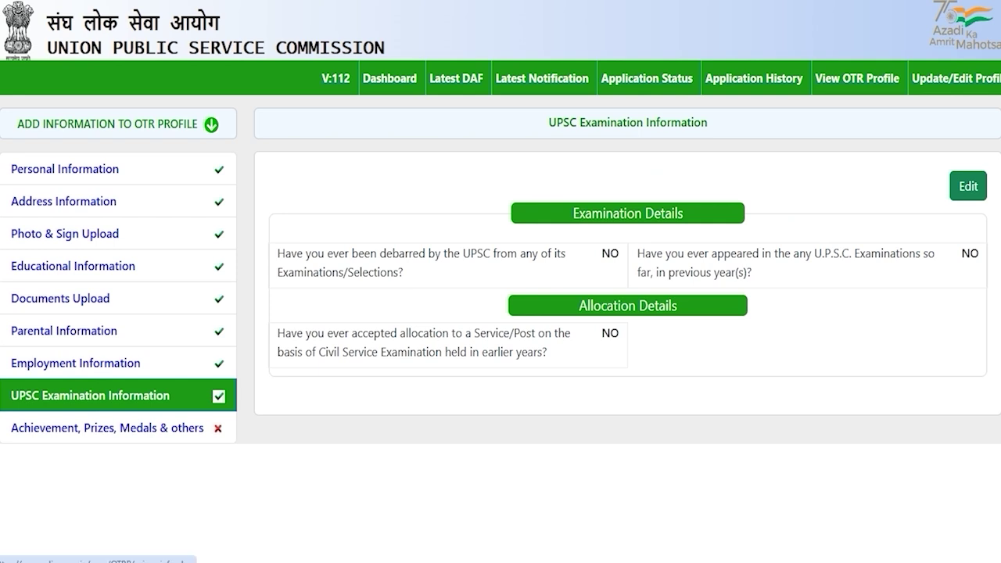
{"action": "left_click", "coordinate": [152, 429]}
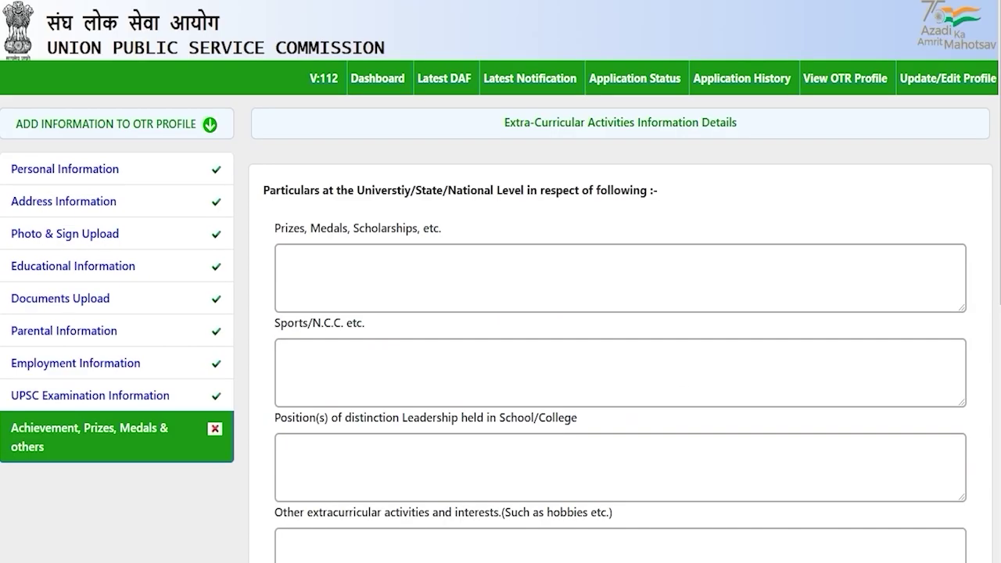
{"action": "left_click_drag", "start_coordinate": [371, 190], "coordinate": [563, 190]}
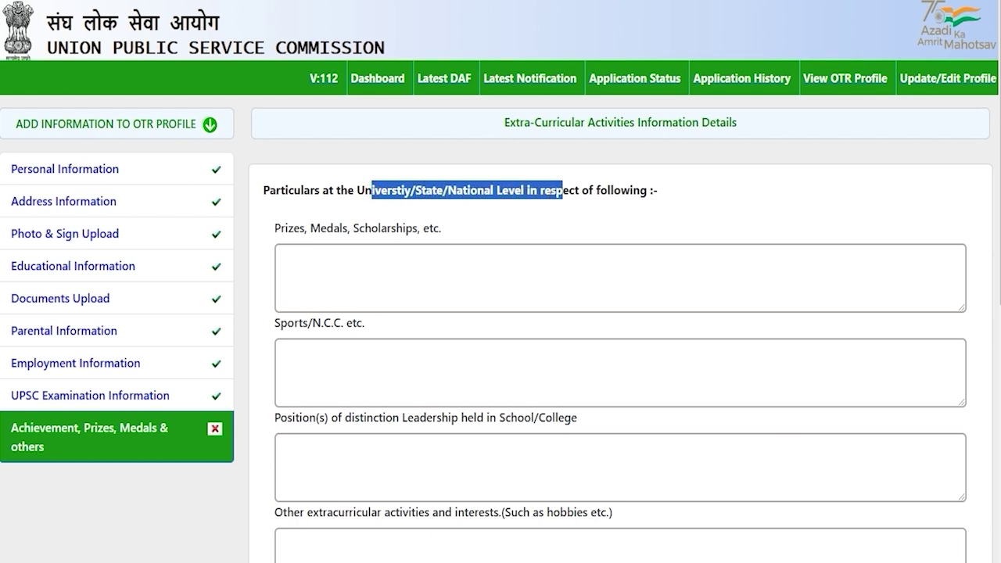
{"action": "left_click", "coordinate": [356, 256]}
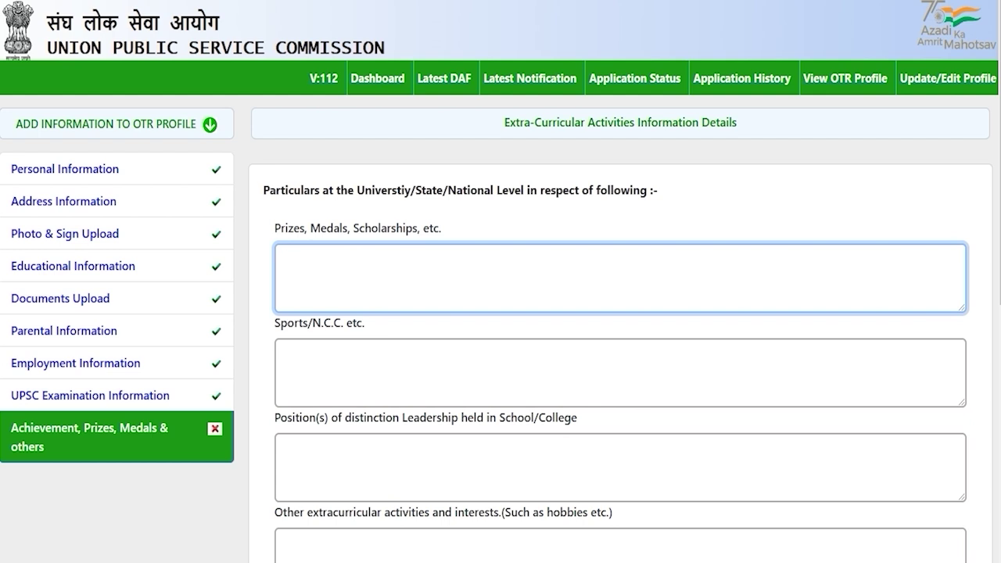
{"action": "left_click", "coordinate": [327, 361]}
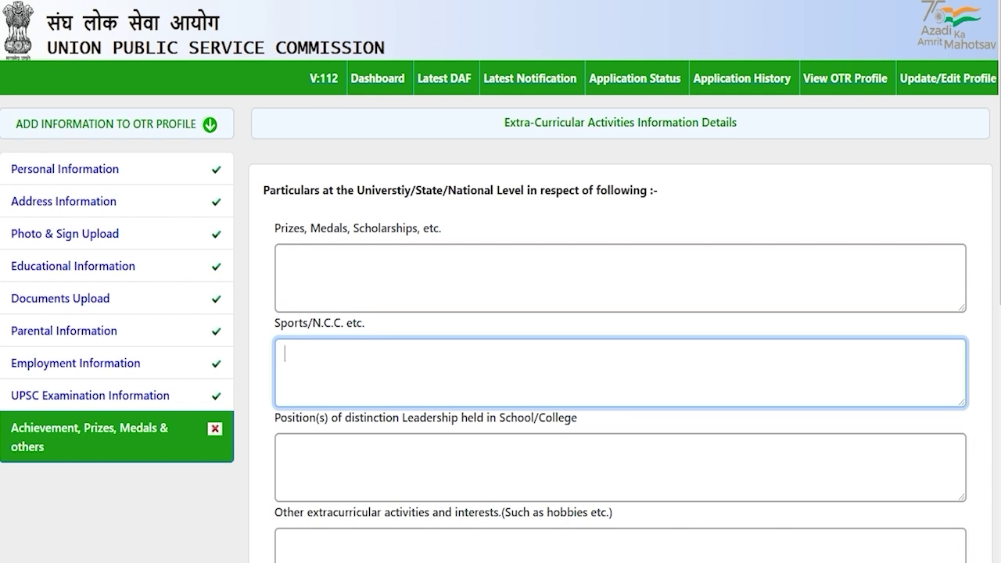
{"action": "scroll", "coordinate": [500, 313], "scroll_direction": "down", "scroll_amount": 2}
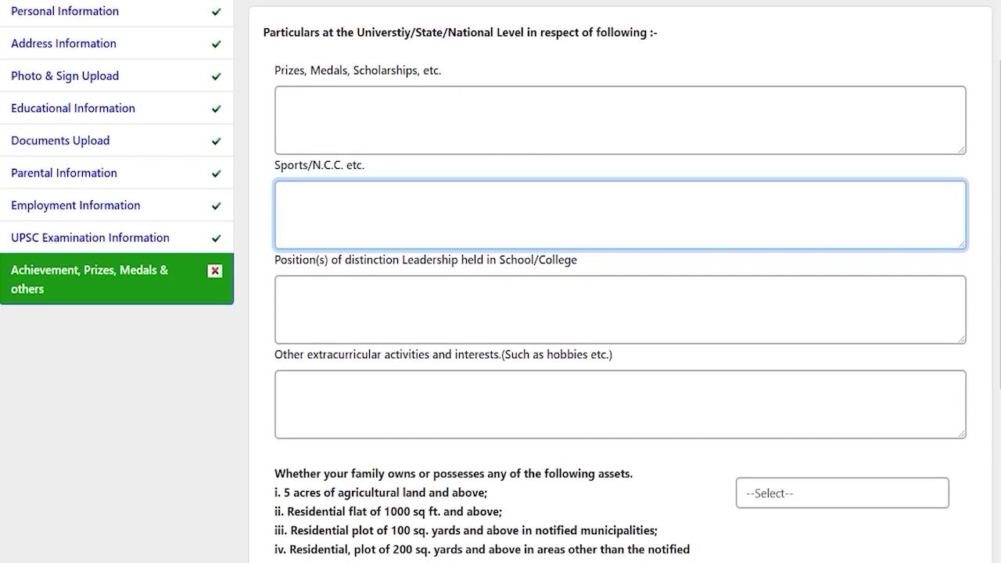
{"action": "left_click_drag", "start_coordinate": [292, 260], "coordinate": [539, 260]}
{"action": "left_click", "coordinate": [455, 322]}
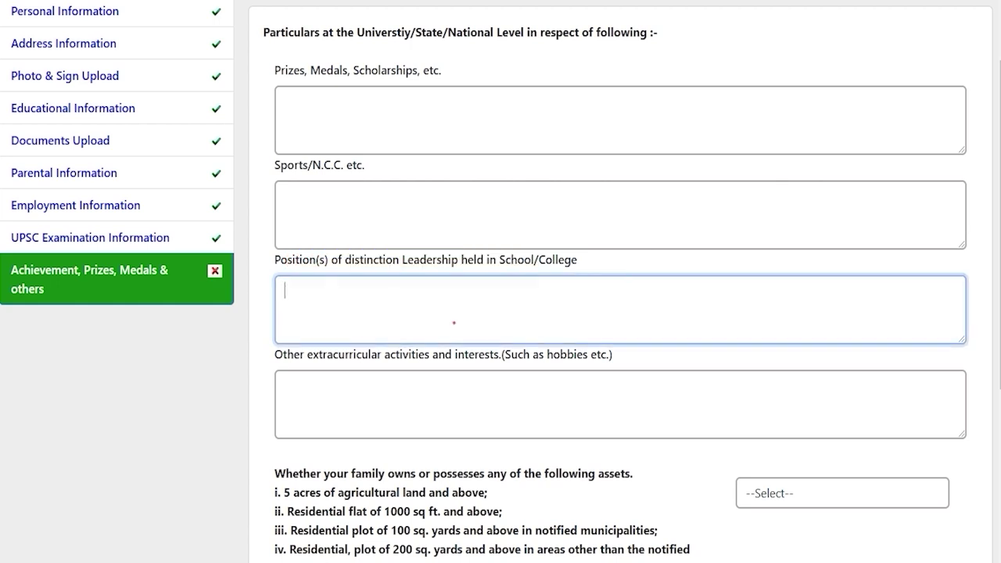
{"action": "scroll", "coordinate": [454, 323], "scroll_direction": "down", "scroll_amount": 2}
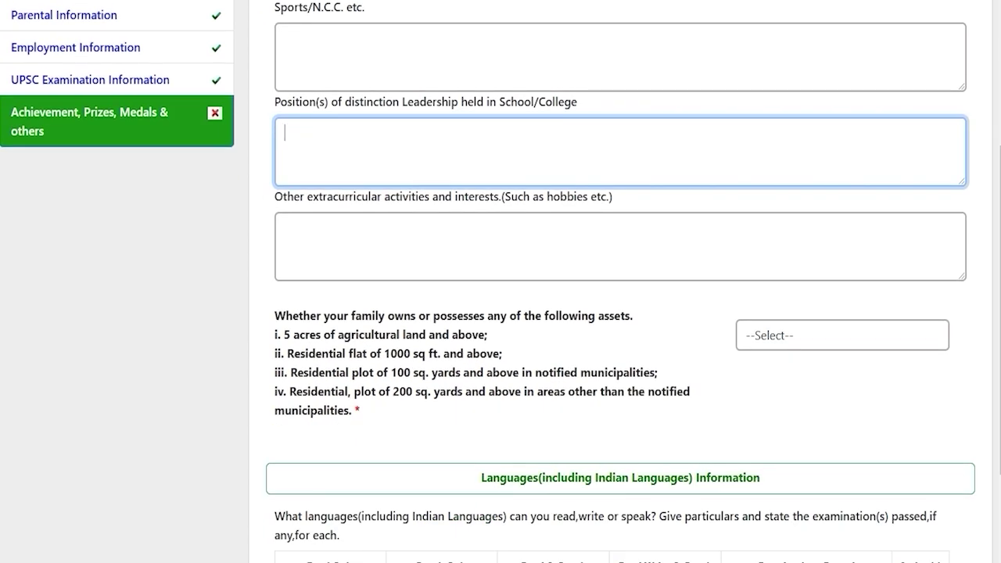
{"action": "left_click_drag", "start_coordinate": [318, 198], "coordinate": [612, 198]}
{"action": "left_click", "coordinate": [443, 248]}
{"action": "scroll", "coordinate": [442, 248], "scroll_direction": "down", "scroll_amount": 2}
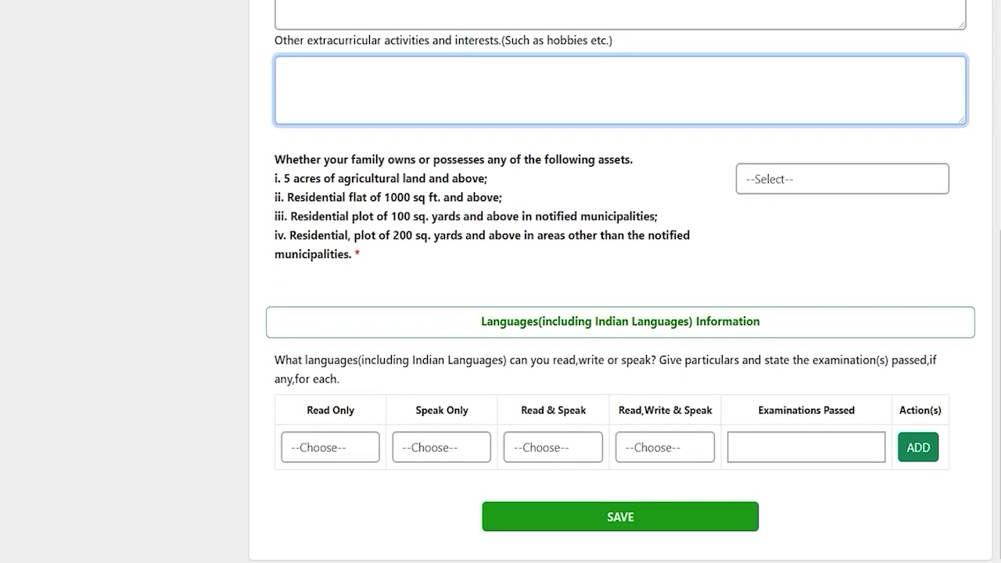
{"action": "scroll", "coordinate": [500, 281], "scroll_direction": "up", "scroll_amount": 1}
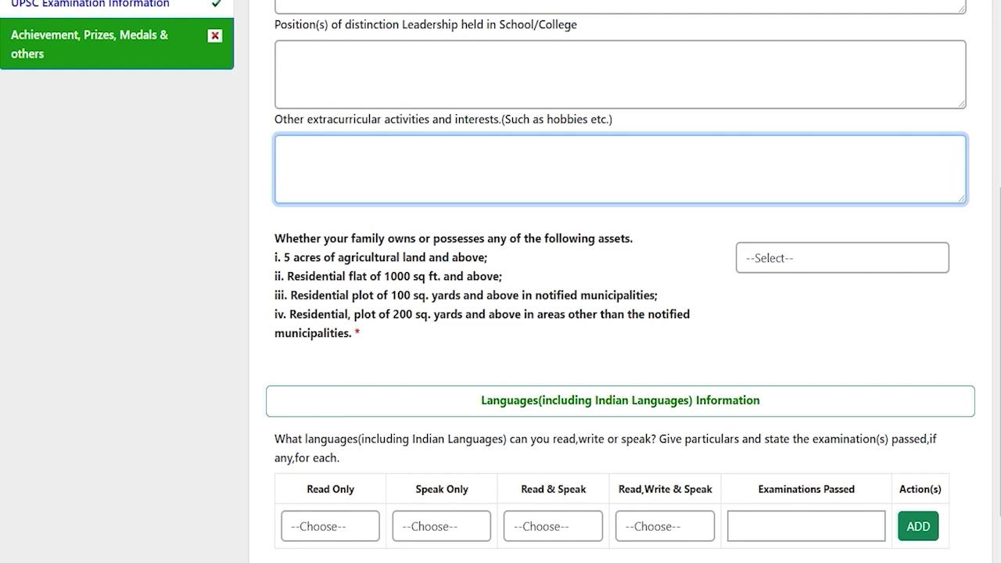
{"action": "scroll", "coordinate": [501, 282], "scroll_direction": "up", "scroll_amount": 3}
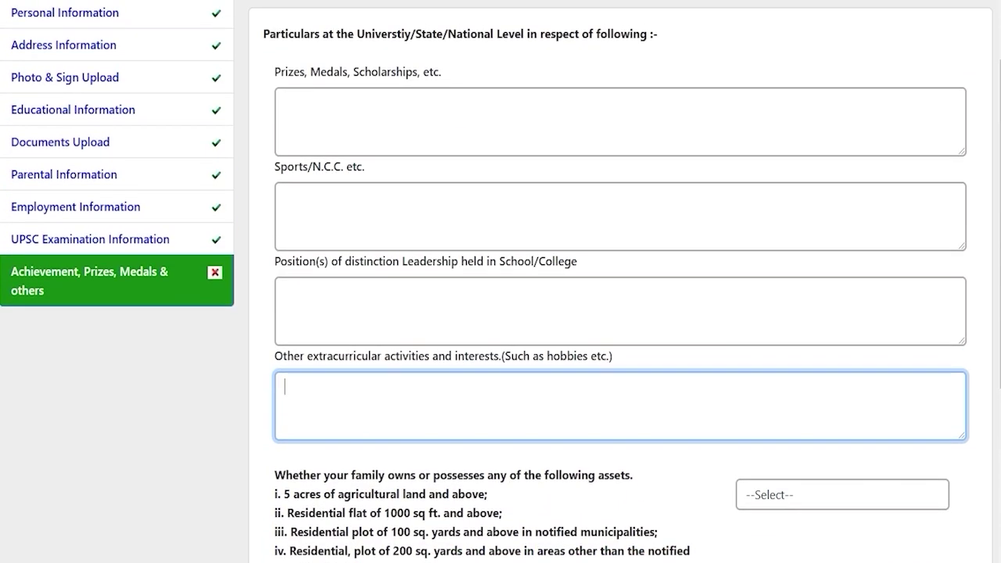
{"action": "scroll", "coordinate": [501, 282], "scroll_direction": "up", "scroll_amount": 1}
{"action": "key", "text": "Tab"}
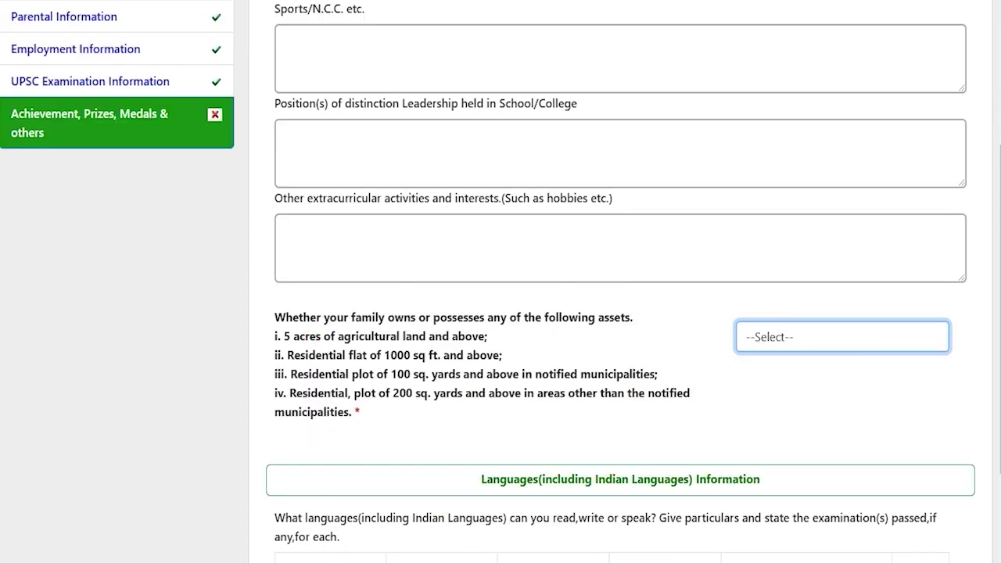
{"action": "left_click_drag", "start_coordinate": [307, 336], "coordinate": [411, 336]}
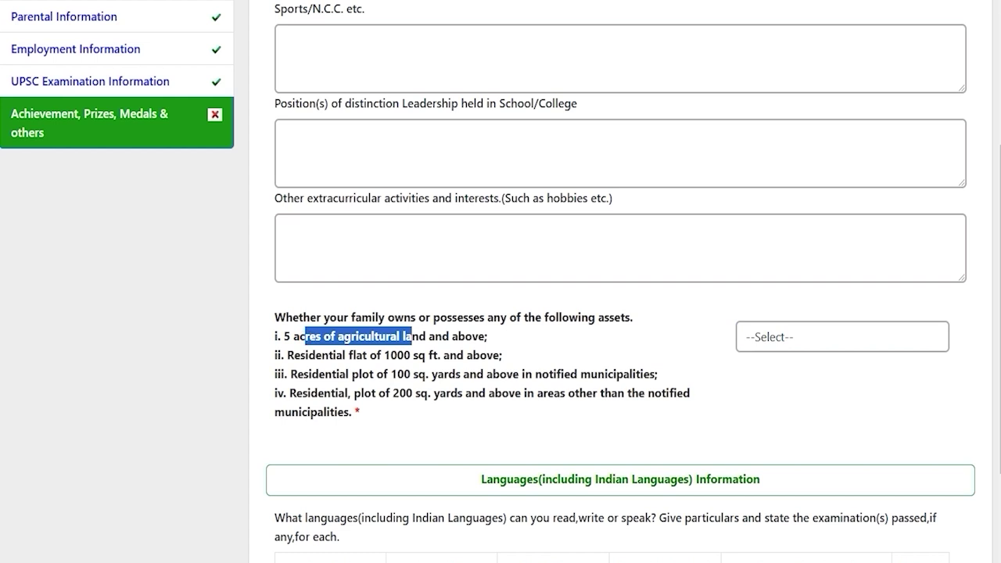
{"action": "left_click_drag", "start_coordinate": [321, 355], "coordinate": [449, 355]}
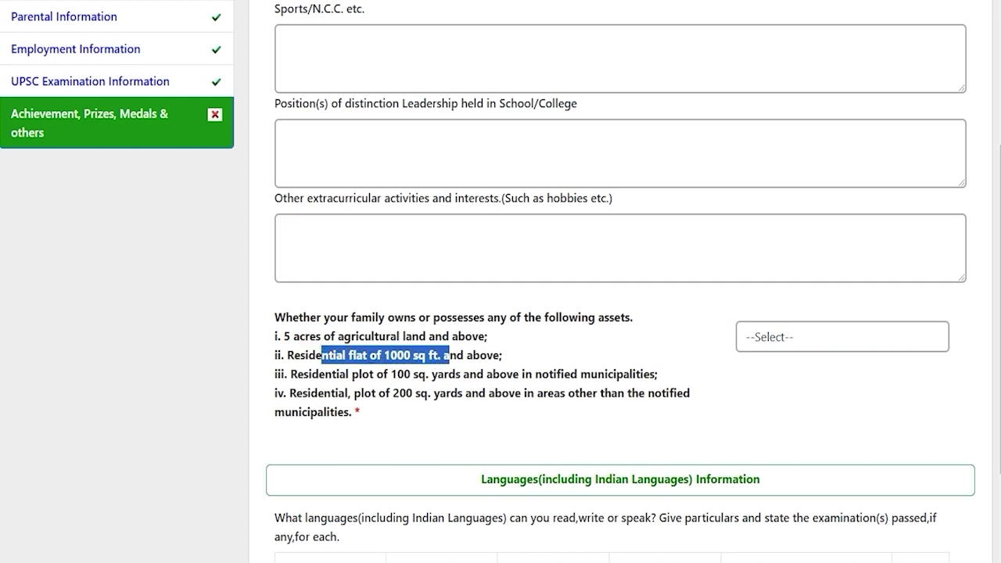
{"action": "left_click_drag", "start_coordinate": [332, 374], "coordinate": [499, 374]}
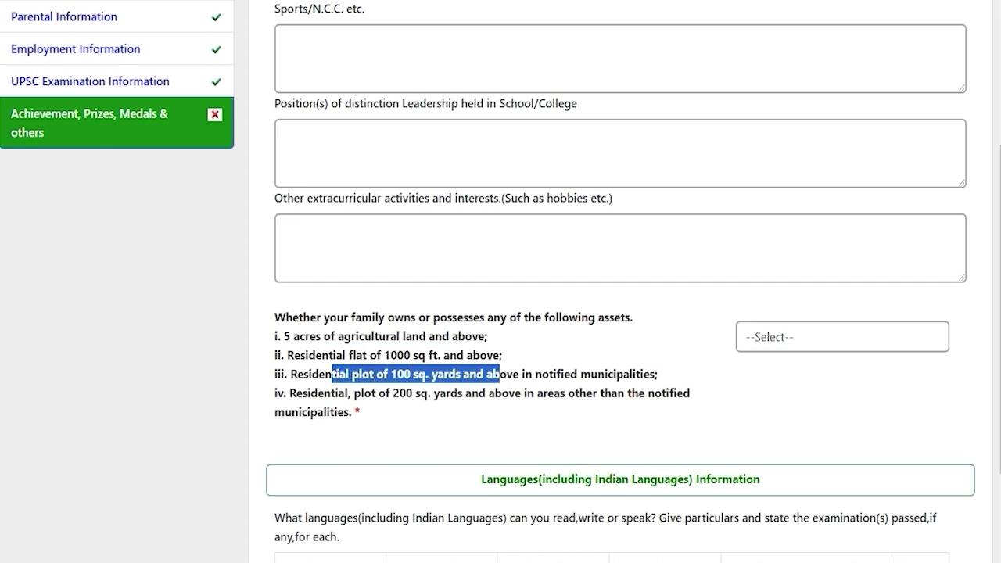
{"action": "left_click_drag", "start_coordinate": [317, 393], "coordinate": [513, 393]}
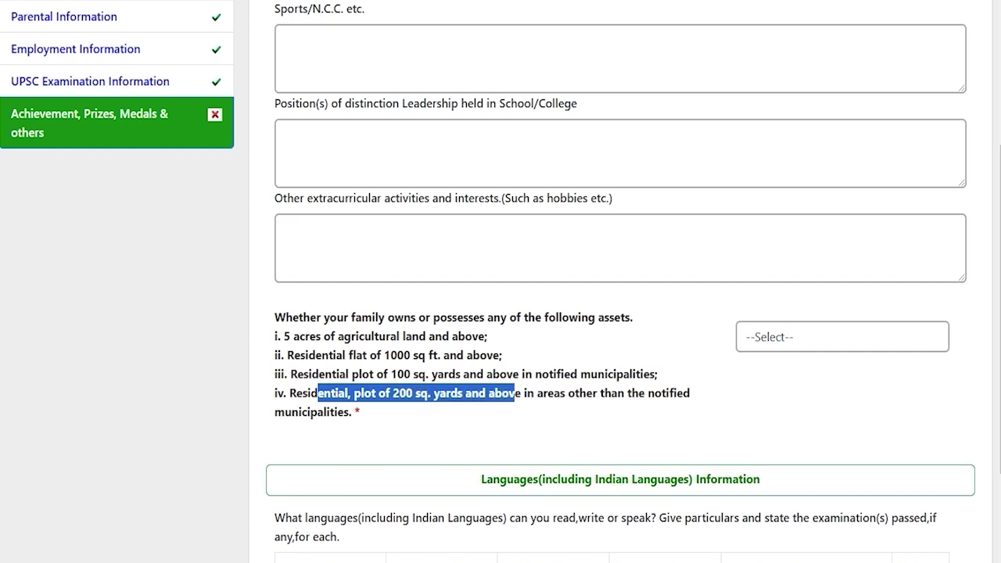
{"action": "left_click", "coordinate": [764, 337]}
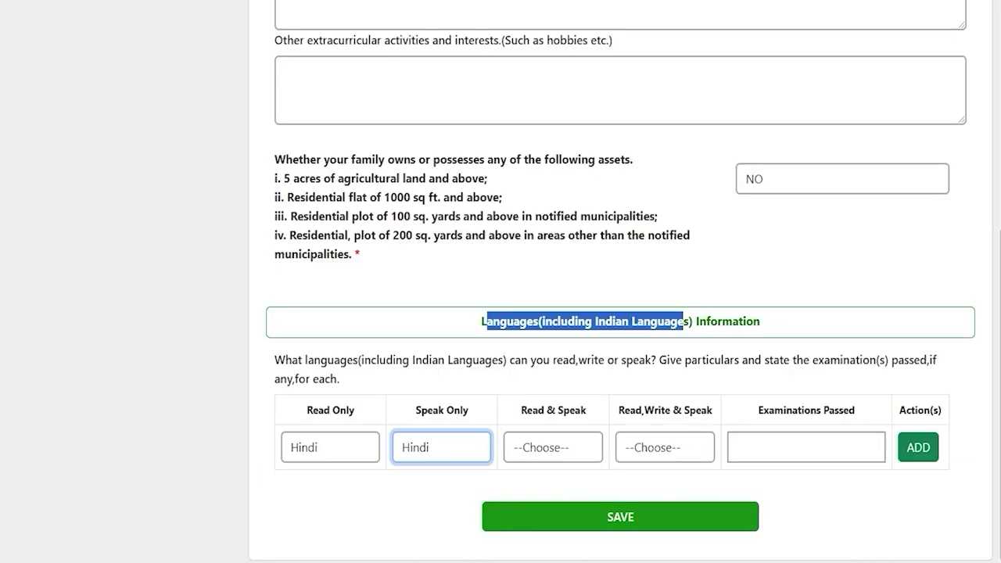
Add a Hindi language row with 12th as the examination passed
{"action": "left_click", "coordinate": [487, 321]}
{"action": "left_click_drag", "start_coordinate": [487, 321], "coordinate": [760, 322]}
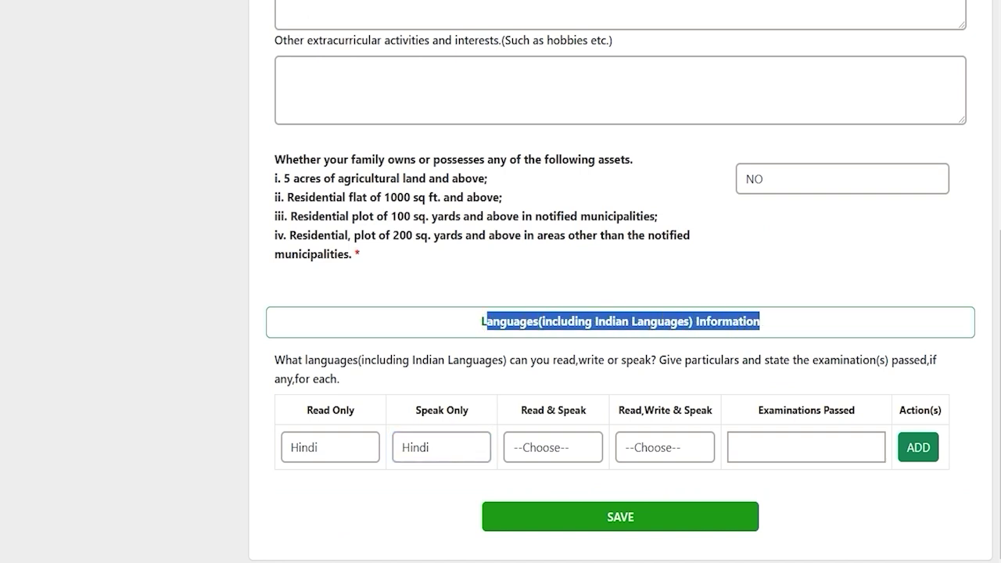
{"action": "left_click", "coordinate": [353, 439]}
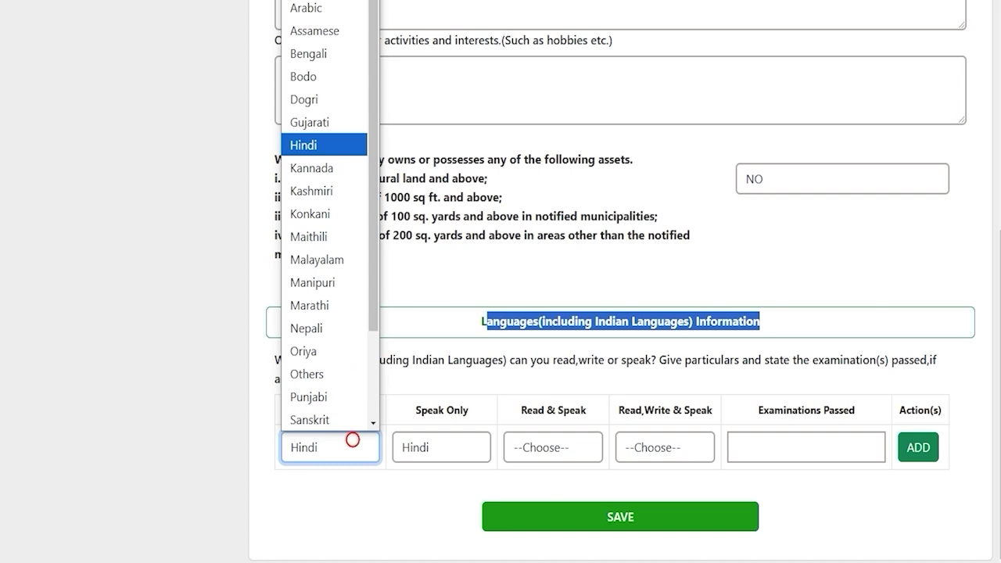
{"action": "left_click", "coordinate": [353, 439]}
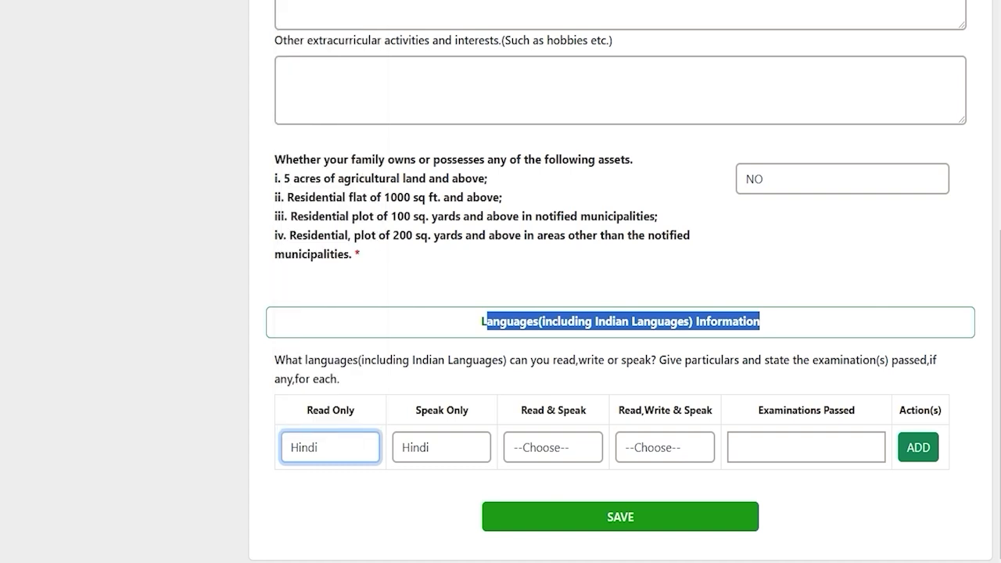
{"action": "left_click", "coordinate": [558, 447]}
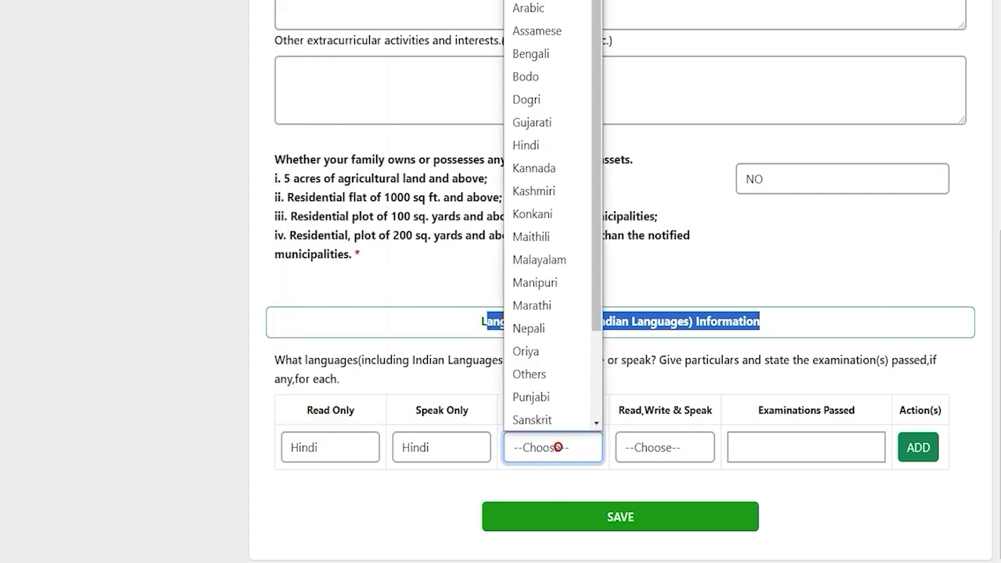
{"action": "left_click", "coordinate": [660, 448]}
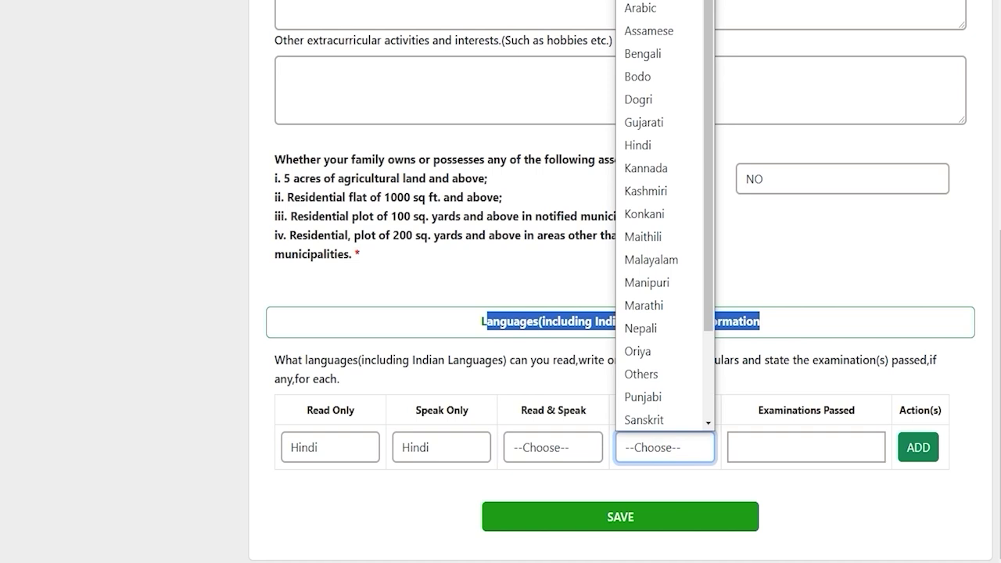
{"action": "left_click", "coordinate": [788, 448]}
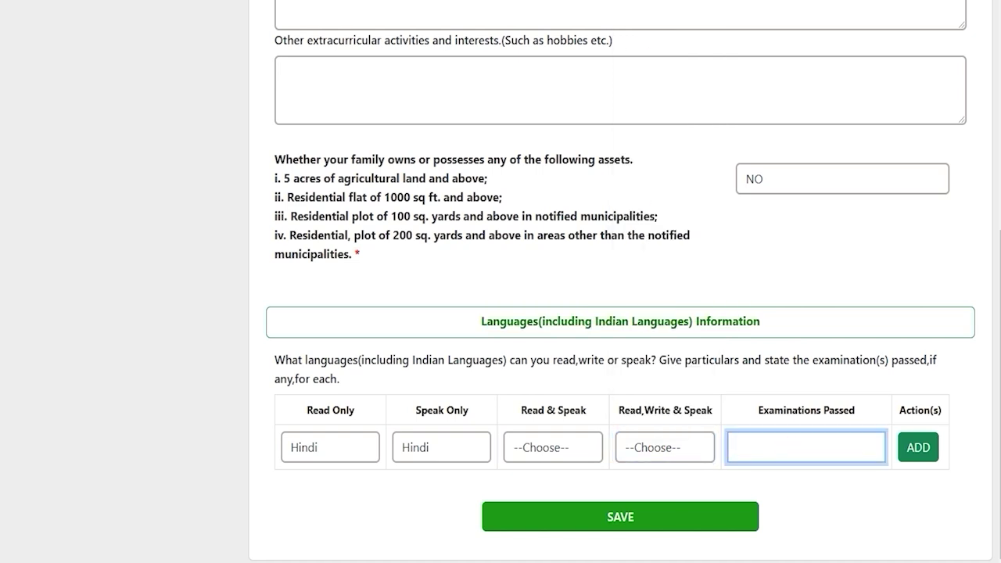
{"action": "type", "text": "12th"}
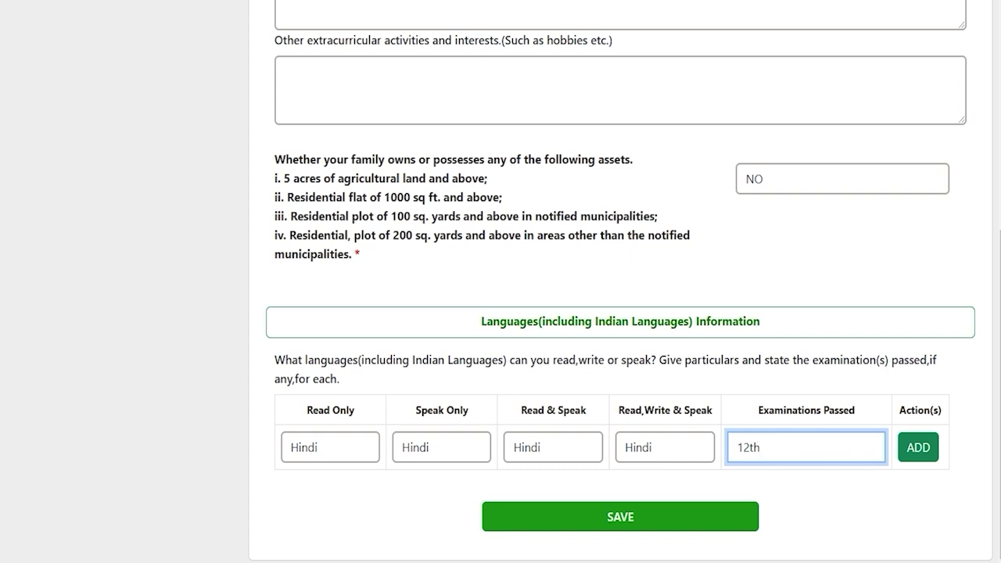
{"action": "left_click", "coordinate": [918, 447]}
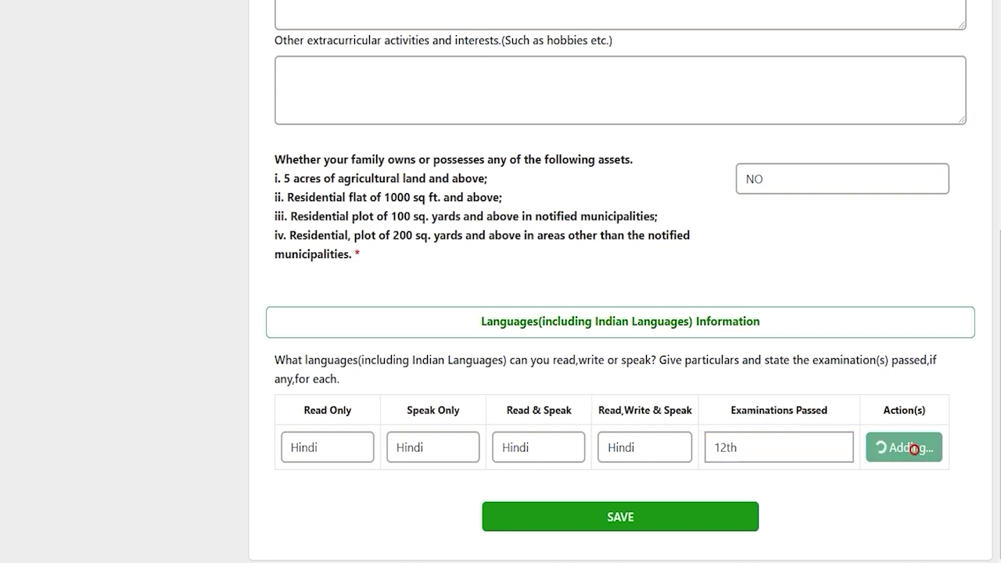
Leave the next language row empty and save the Languages section
{"action": "left_click", "coordinate": [315, 494]}
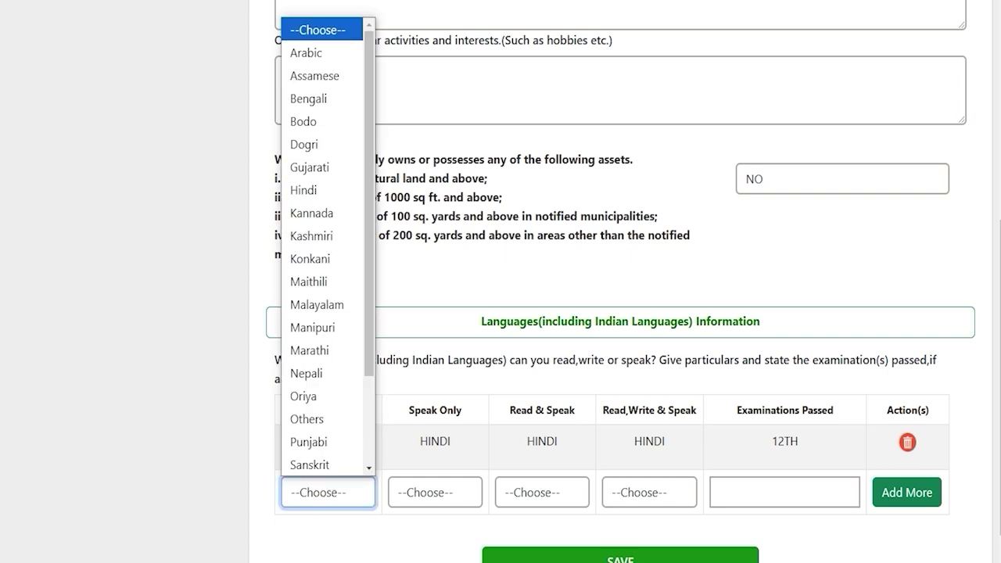
{"action": "left_click", "coordinate": [851, 542]}
{"action": "scroll", "coordinate": [851, 542], "scroll_direction": "down", "scroll_amount": 1}
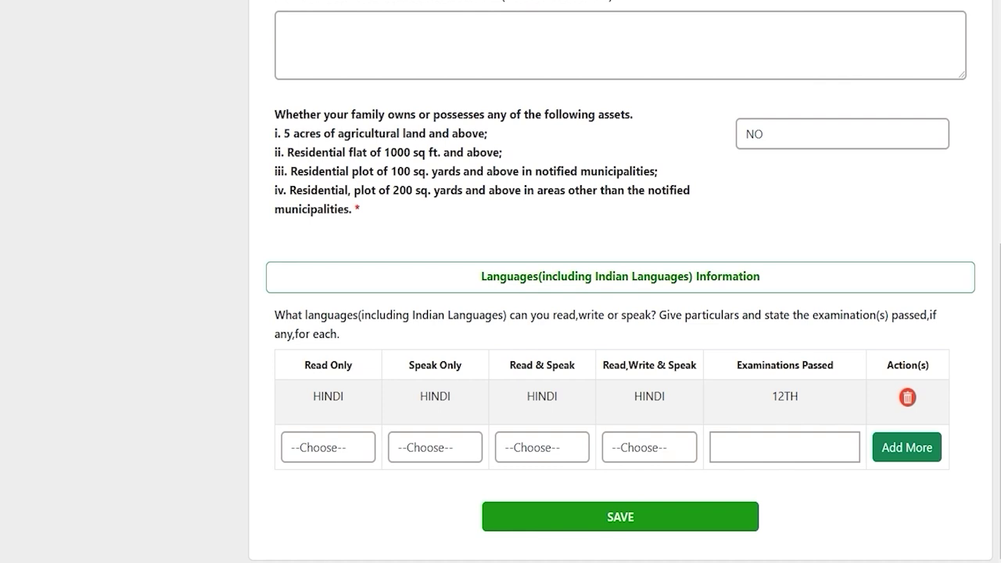
{"action": "left_click", "coordinate": [620, 516]}
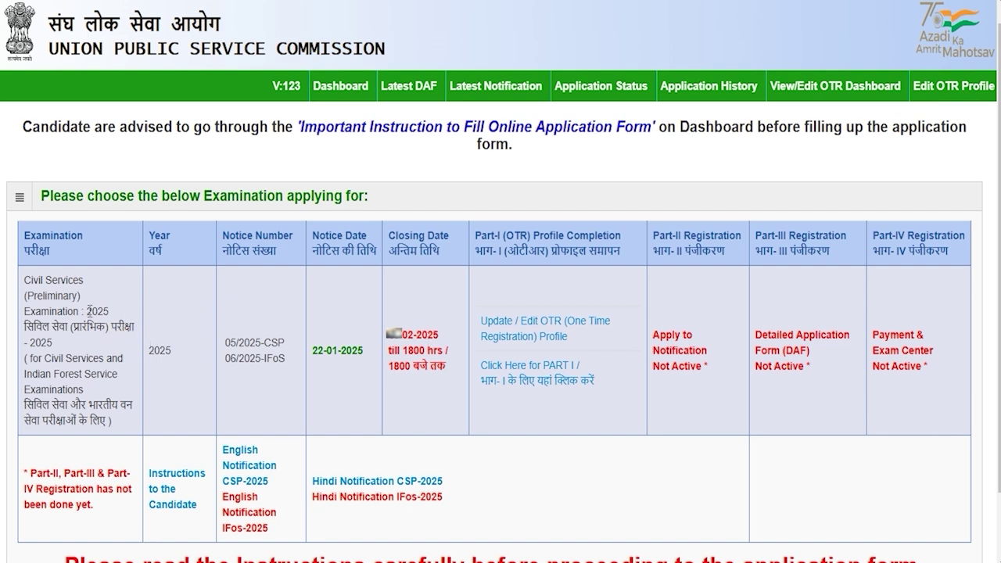
Highlight the Civil Services and Indian Forest Service examination name on the dashboard
{"action": "mouse_move", "coordinate": [28, 283]}
{"action": "left_mouse_down"}
{"action": "mouse_move", "coordinate": [69, 284]}
{"action": "mouse_move", "coordinate": [67, 305]}
{"action": "left_mouse_up"}
{"action": "left_click_drag", "start_coordinate": [50, 360], "coordinate": [79, 388]}
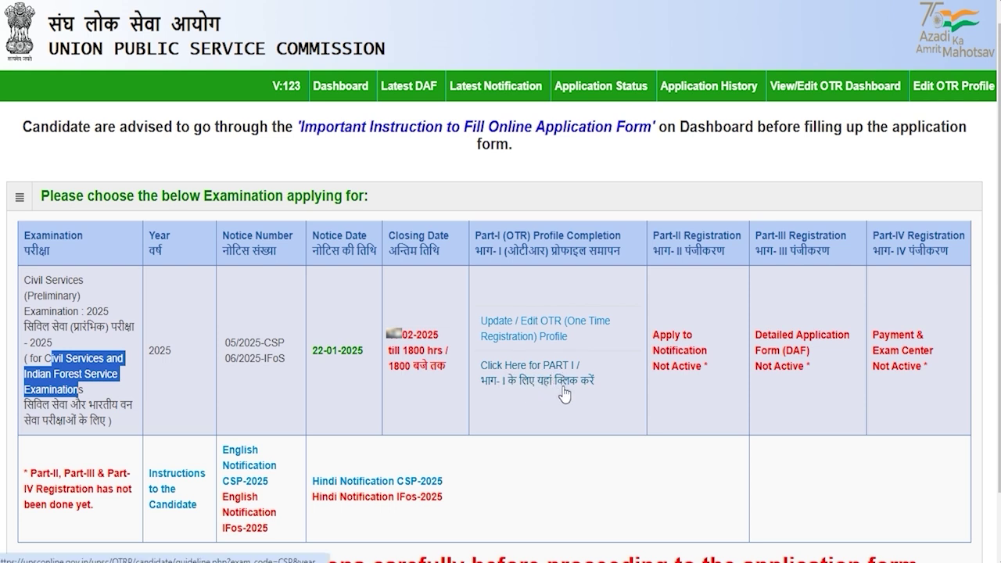
Open Part-I of the Civil Services 2025 application and confirm the instructions with Yes
{"action": "left_click", "coordinate": [598, 394]}
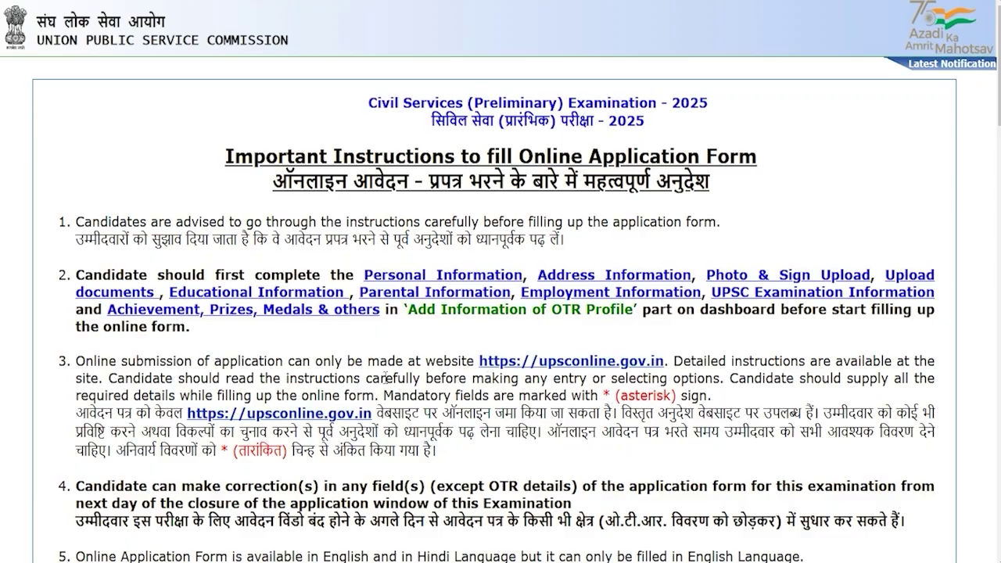
{"action": "scroll", "coordinate": [409, 377], "scroll_direction": "down", "scroll_amount": 15}
{"action": "scroll", "coordinate": [387, 375], "scroll_direction": "down", "scroll_amount": 10}
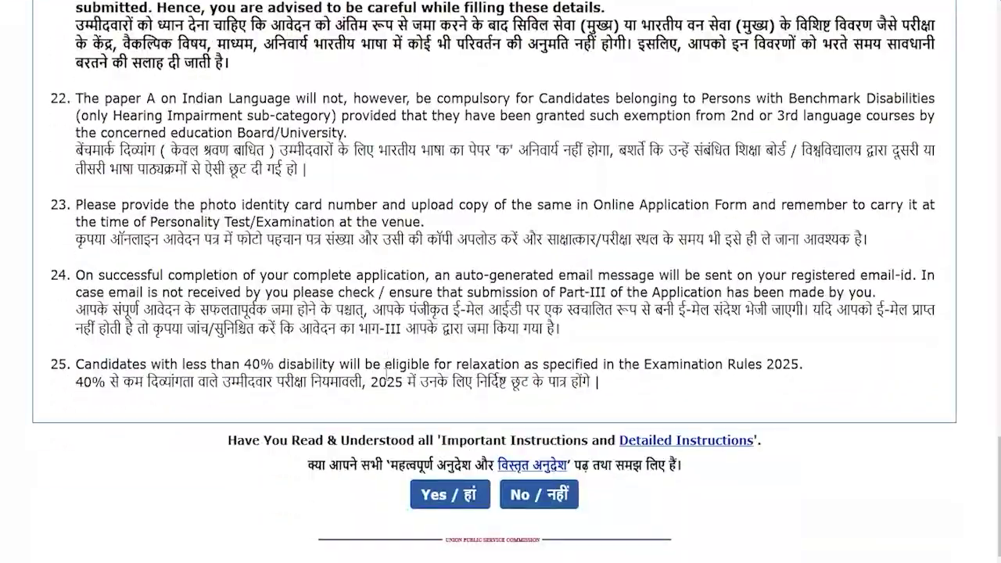
{"action": "left_click", "coordinate": [452, 500]}
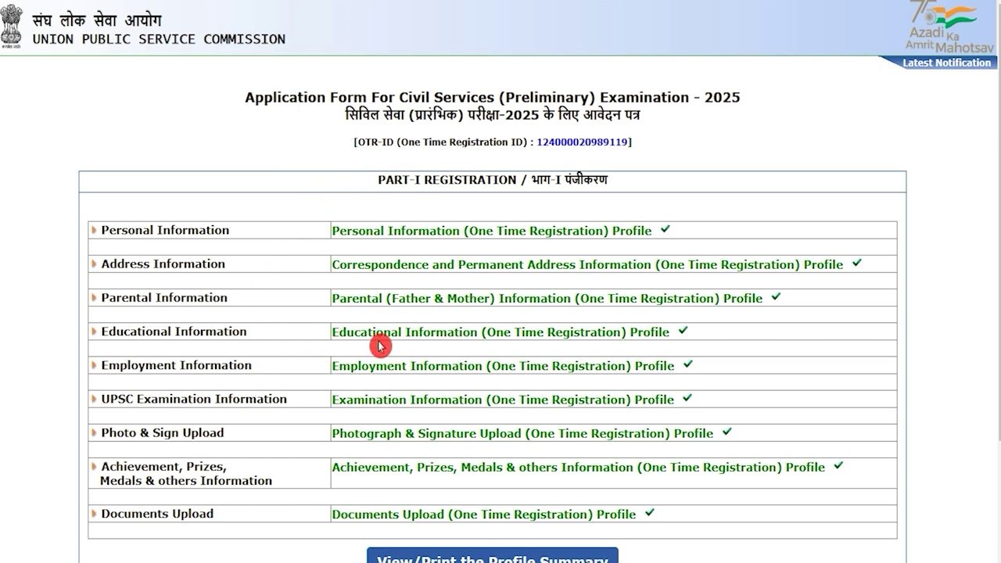
Tick the Part-I declaration checkbox and accept it with I Agree
{"action": "scroll", "coordinate": [364, 351], "scroll_direction": "down", "scroll_amount": 2}
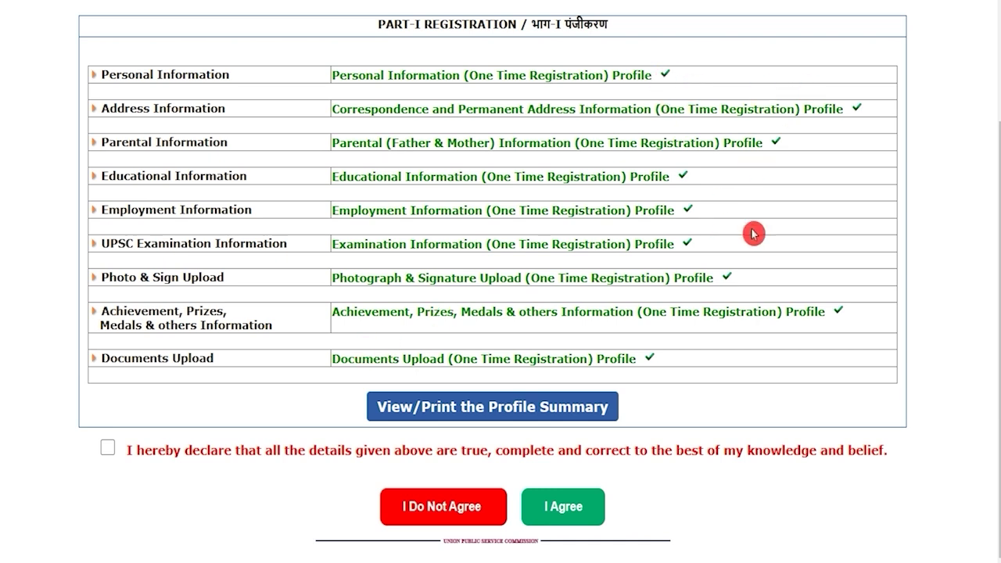
{"action": "left_click", "coordinate": [108, 450]}
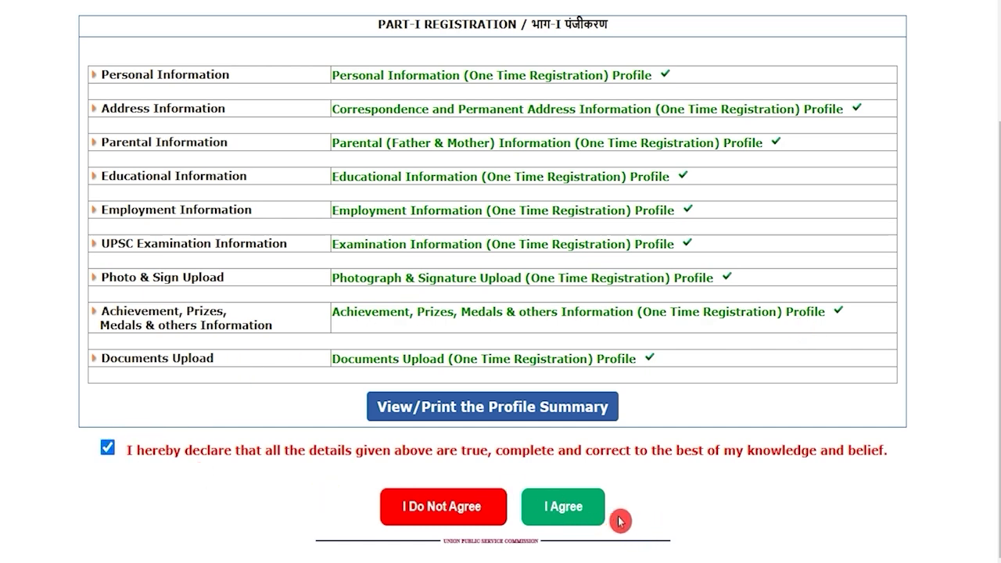
{"action": "left_click", "coordinate": [584, 516]}
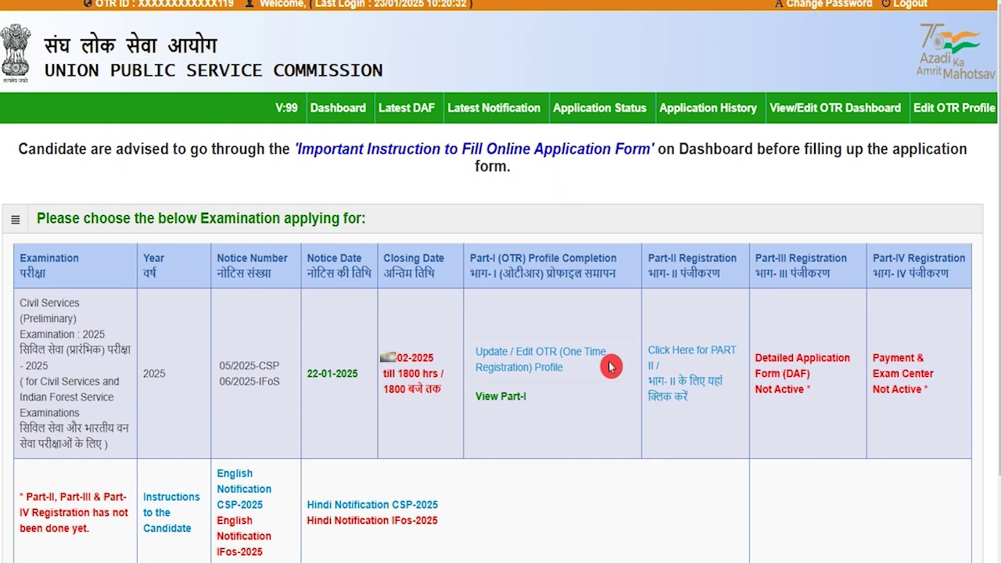
Start Part-II, marking the degree as already passed with Animal Husbandry & Veterinary Science subject
{"action": "left_click", "coordinate": [677, 394]}
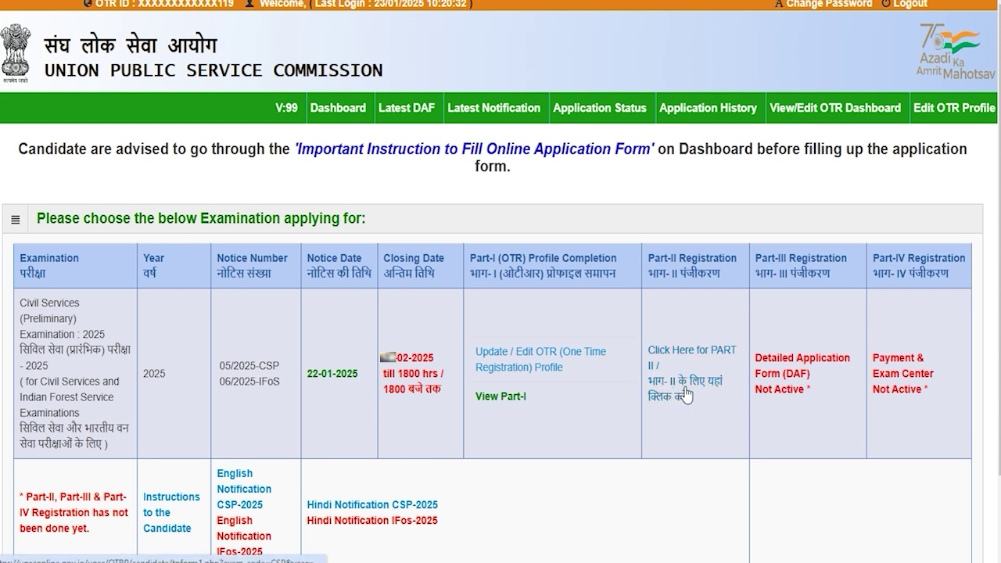
{"action": "left_click", "coordinate": [686, 394]}
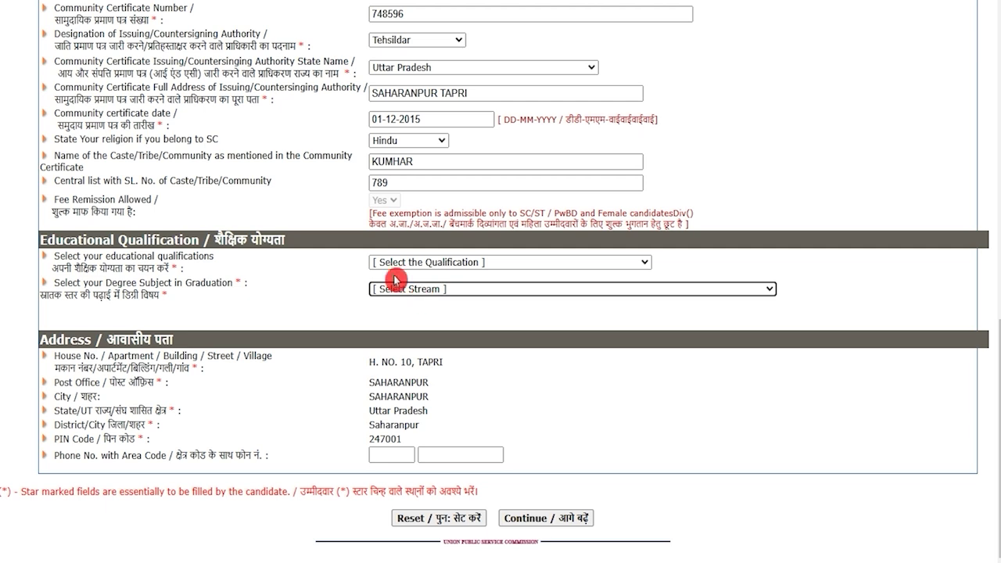
{"action": "left_click_drag", "start_coordinate": [62, 240], "coordinate": [182, 240]}
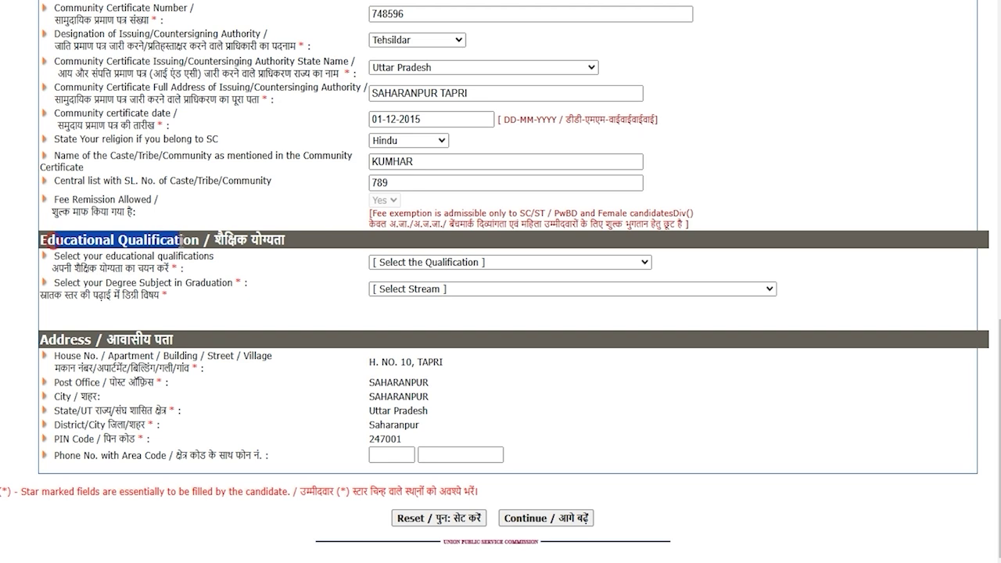
{"action": "left_click", "coordinate": [419, 266]}
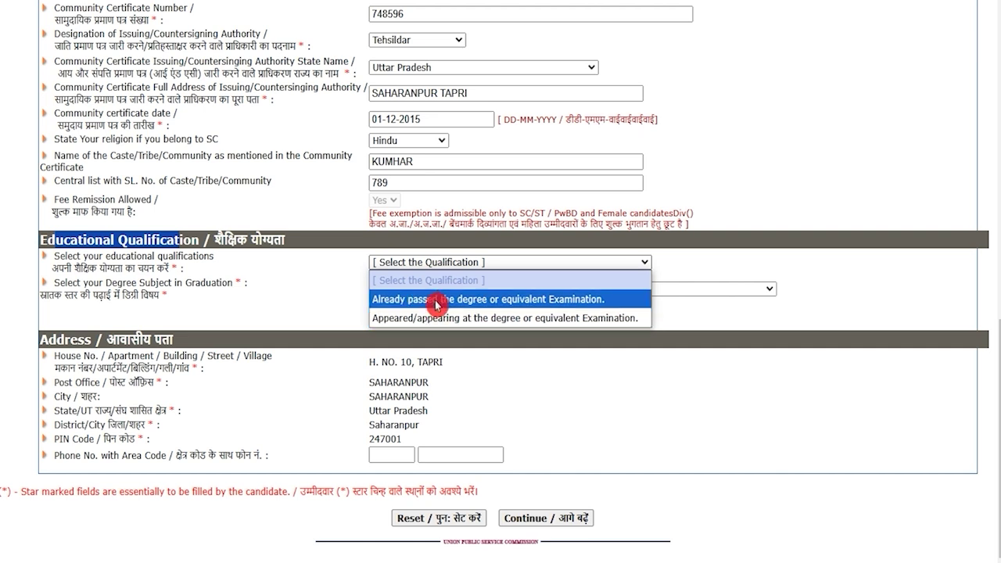
{"action": "left_click", "coordinate": [435, 300]}
{"action": "left_click", "coordinate": [436, 291]}
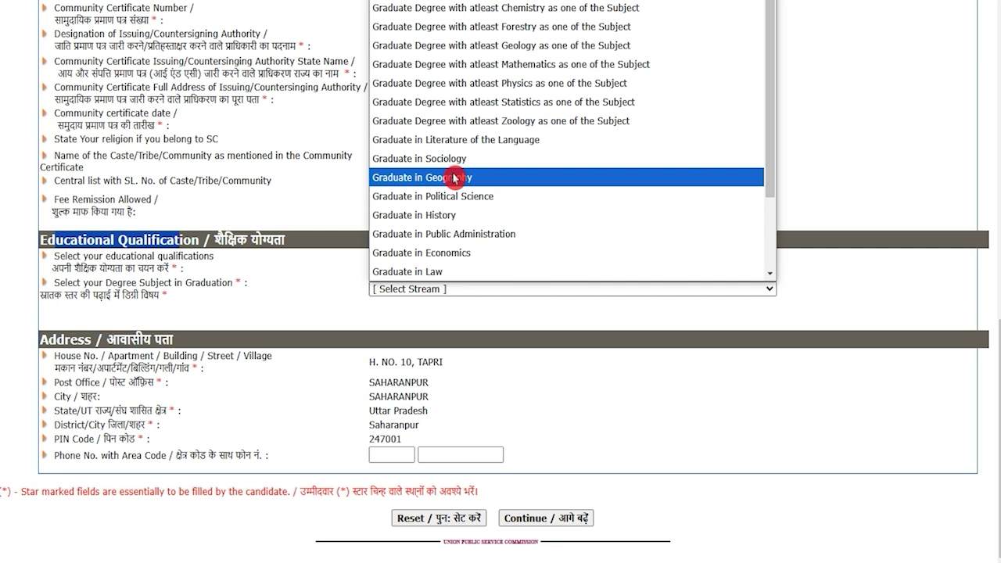
{"action": "left_click", "coordinate": [458, 215]}
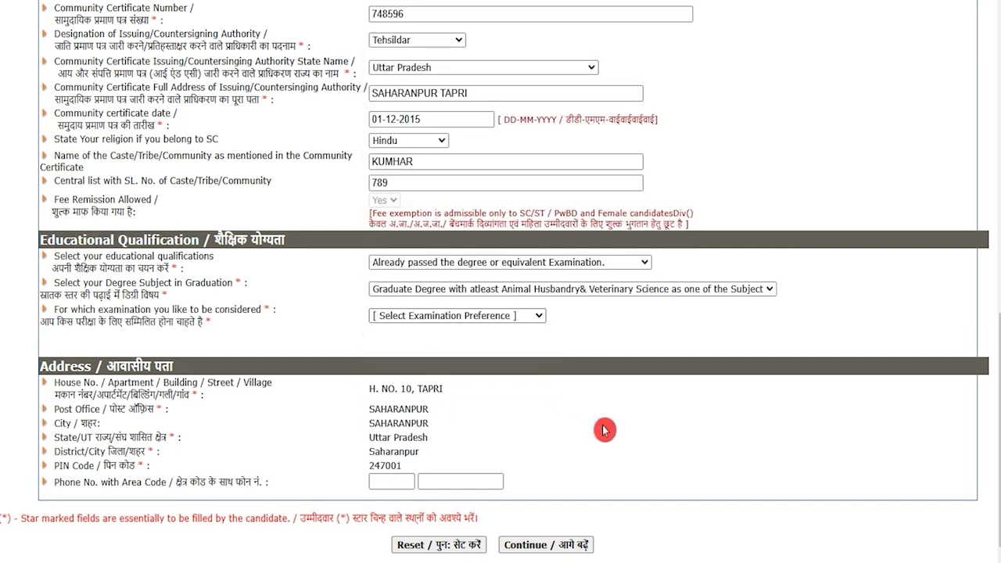
Choose Civil Services & Indian Forest Service as exam preference and dismiss the alert
{"action": "left_click_drag", "start_coordinate": [59, 322], "coordinate": [150, 323]}
{"action": "left_click", "coordinate": [422, 316]}
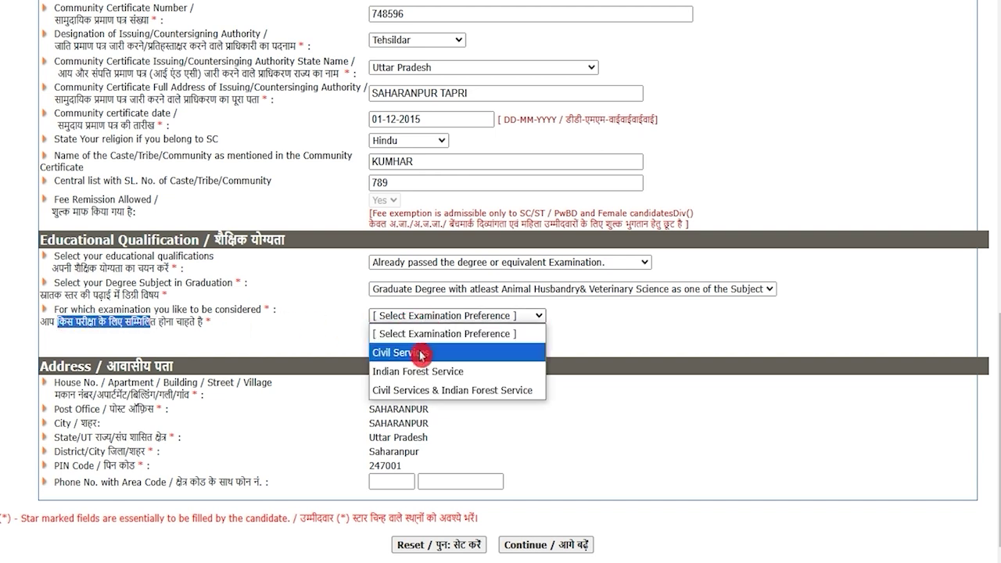
{"action": "left_click", "coordinate": [461, 393]}
{"action": "left_click", "coordinate": [630, 156]}
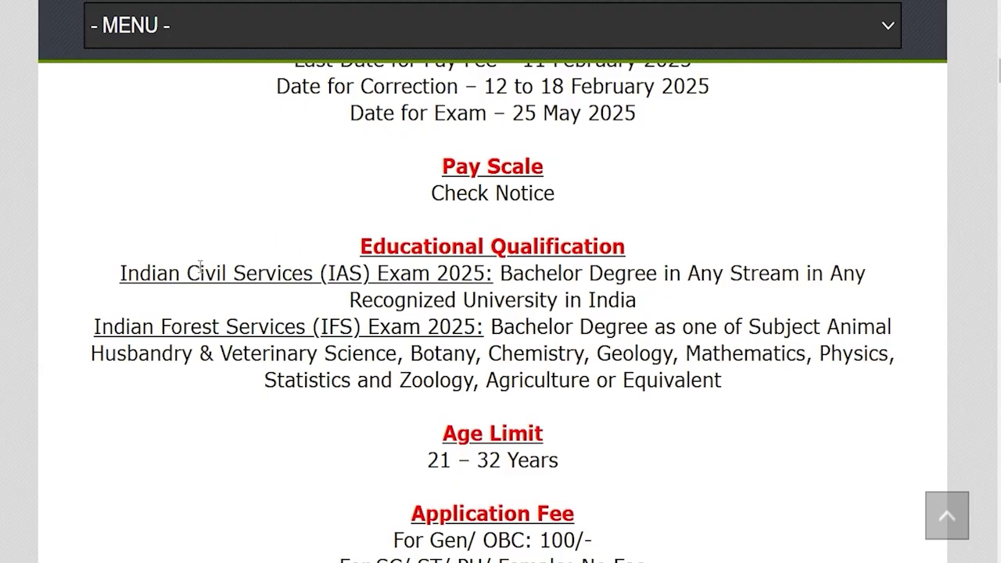
{"action": "left_click_drag", "start_coordinate": [130, 266], "coordinate": [649, 273]}
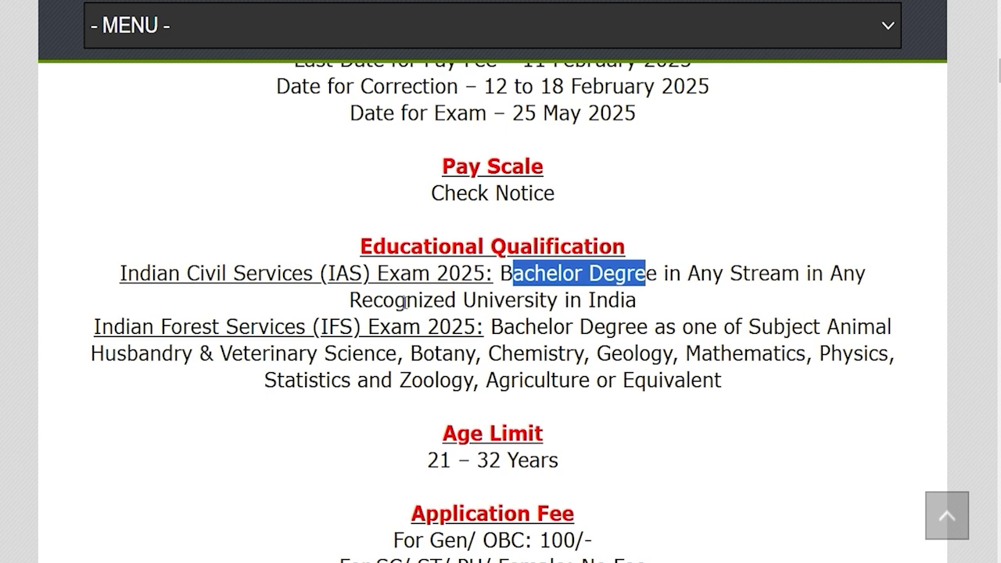
{"action": "left_click_drag", "start_coordinate": [394, 302], "coordinate": [457, 302]}
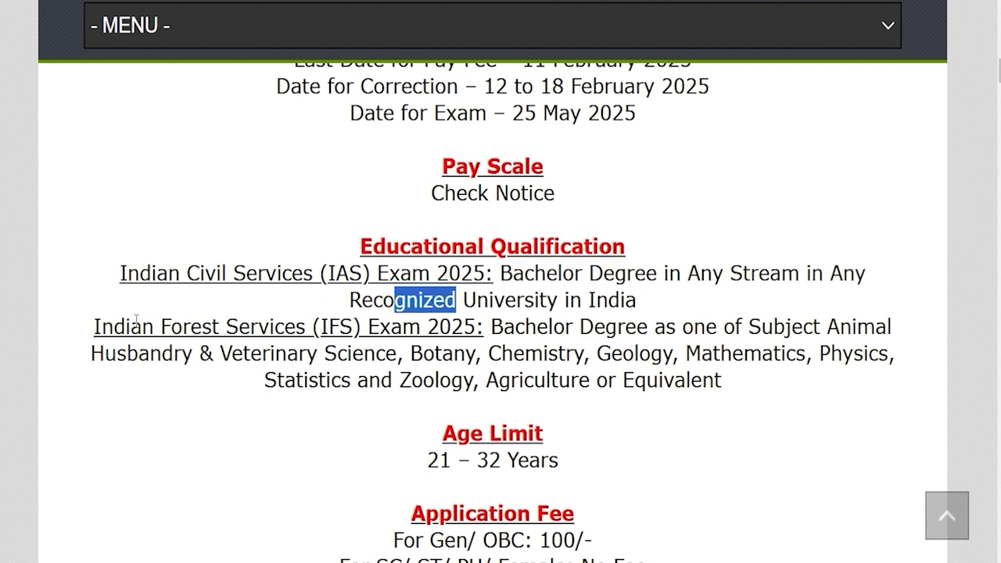
{"action": "left_click_drag", "start_coordinate": [131, 319], "coordinate": [640, 328]}
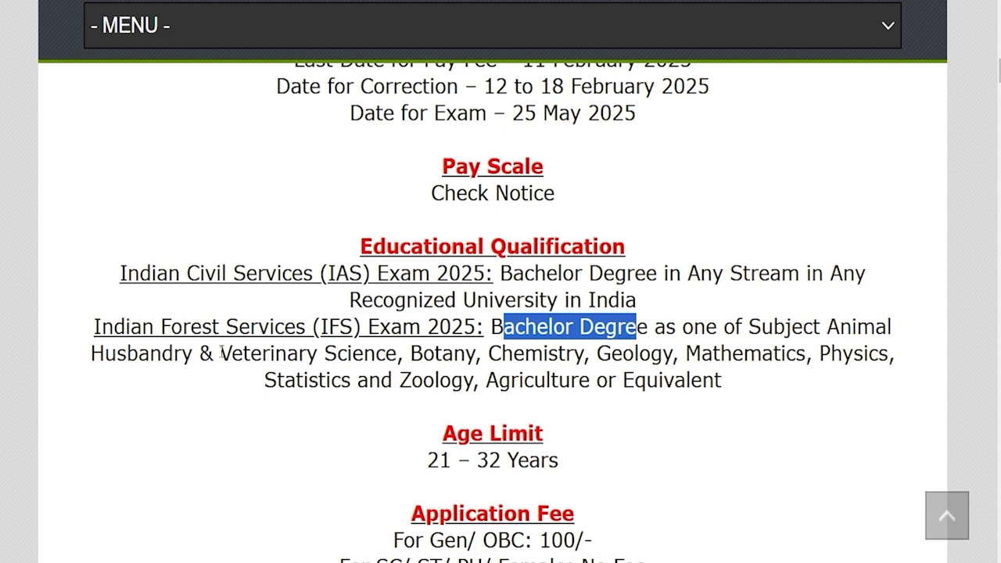
{"action": "left_click_drag", "start_coordinate": [158, 348], "coordinate": [280, 353]}
{"action": "left_click", "coordinate": [420, 354]}
{"action": "left_click_drag", "start_coordinate": [419, 354], "coordinate": [622, 354]}
{"action": "left_click", "coordinate": [603, 354]}
{"action": "left_click_drag", "start_coordinate": [719, 353], "coordinate": [761, 353]}
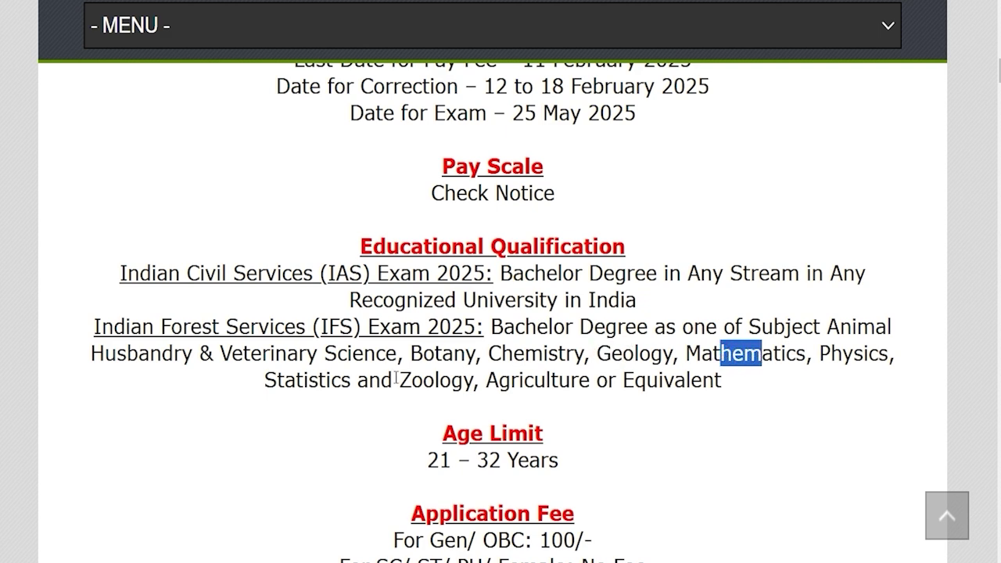
{"action": "left_click_drag", "start_coordinate": [328, 380], "coordinate": [400, 380]}
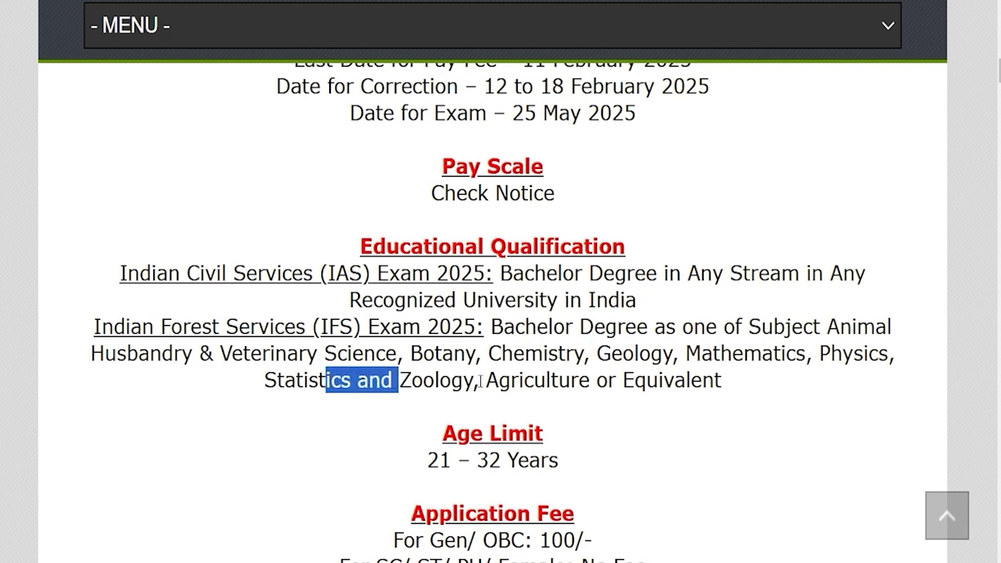
{"action": "left_click", "coordinate": [494, 380]}
{"action": "left_click_drag", "start_coordinate": [498, 380], "coordinate": [646, 380]}
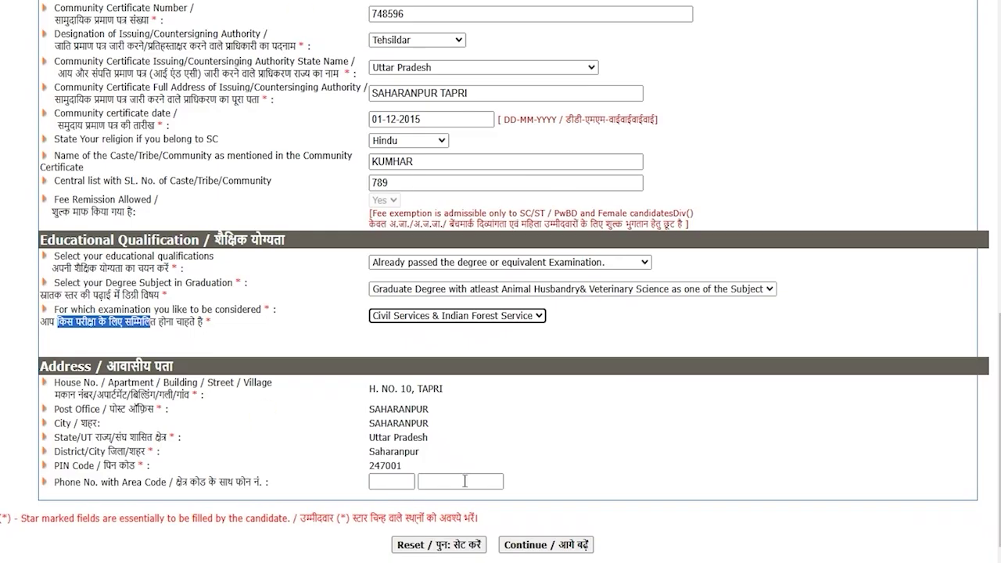
Review the unchanged degree subject and preference choices, then continue to Other Details
{"action": "left_click", "coordinate": [418, 291]}
{"action": "left_click", "coordinate": [419, 290]}
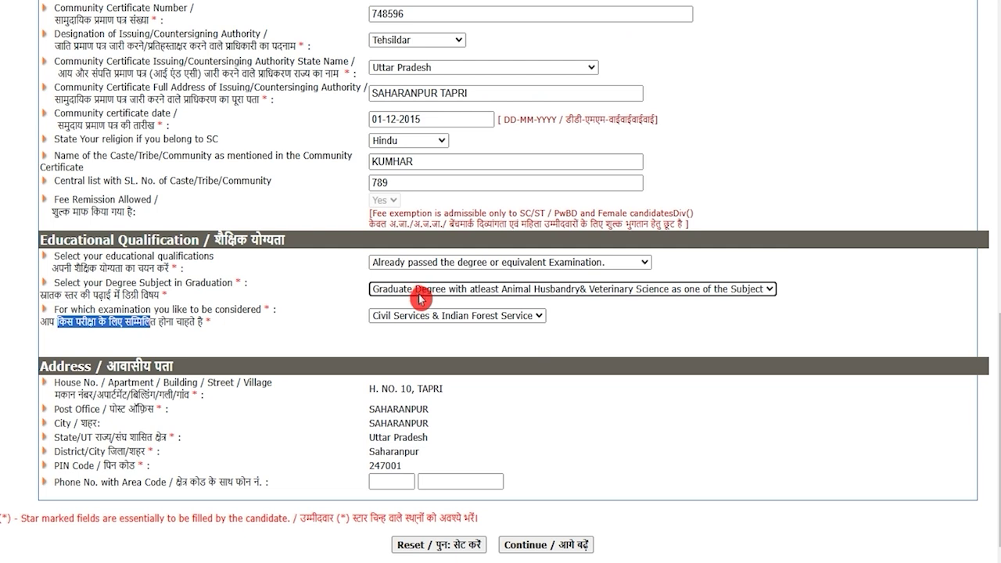
{"action": "left_click", "coordinate": [413, 319]}
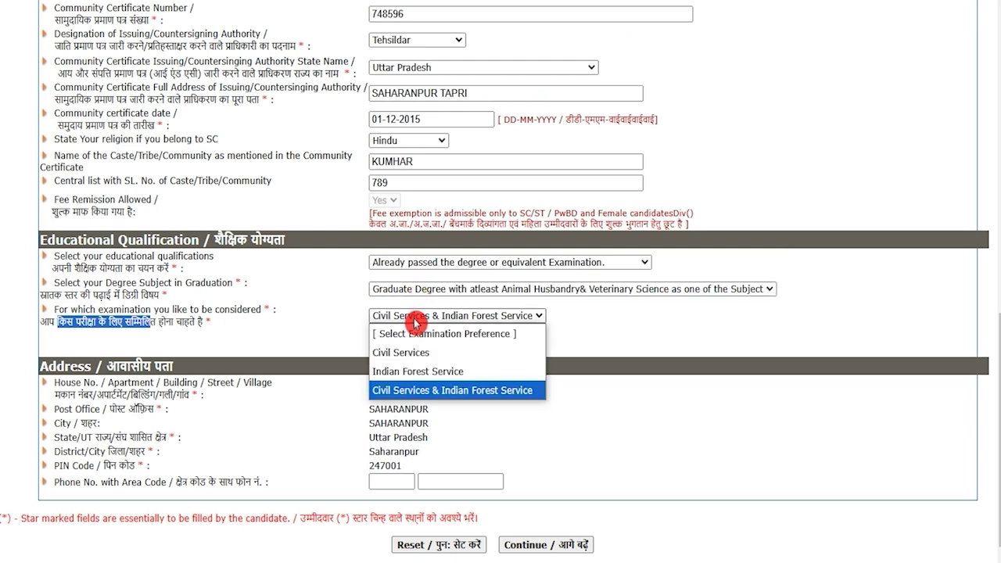
{"action": "left_click", "coordinate": [414, 322]}
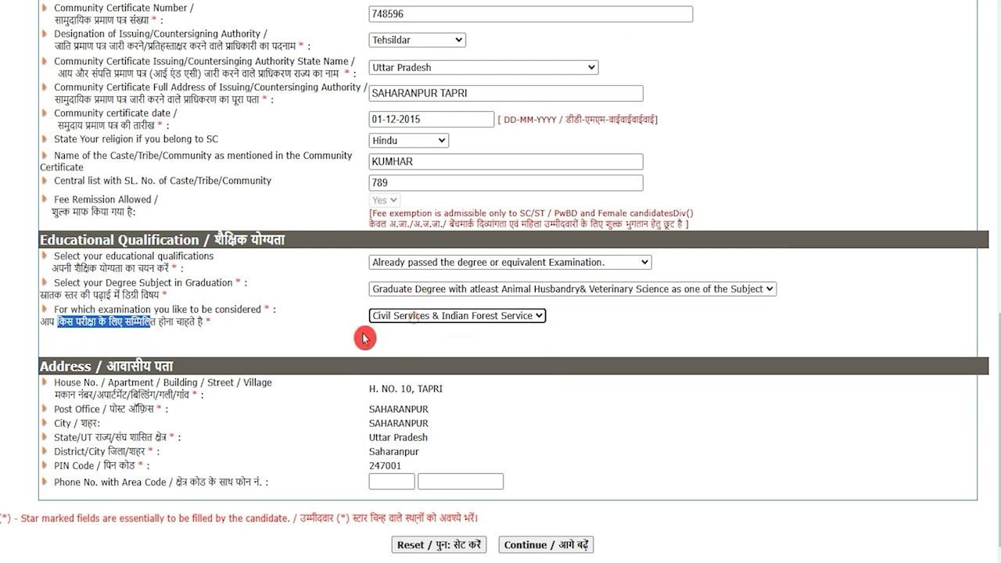
{"action": "left_click", "coordinate": [339, 339]}
{"action": "left_click", "coordinate": [339, 406]}
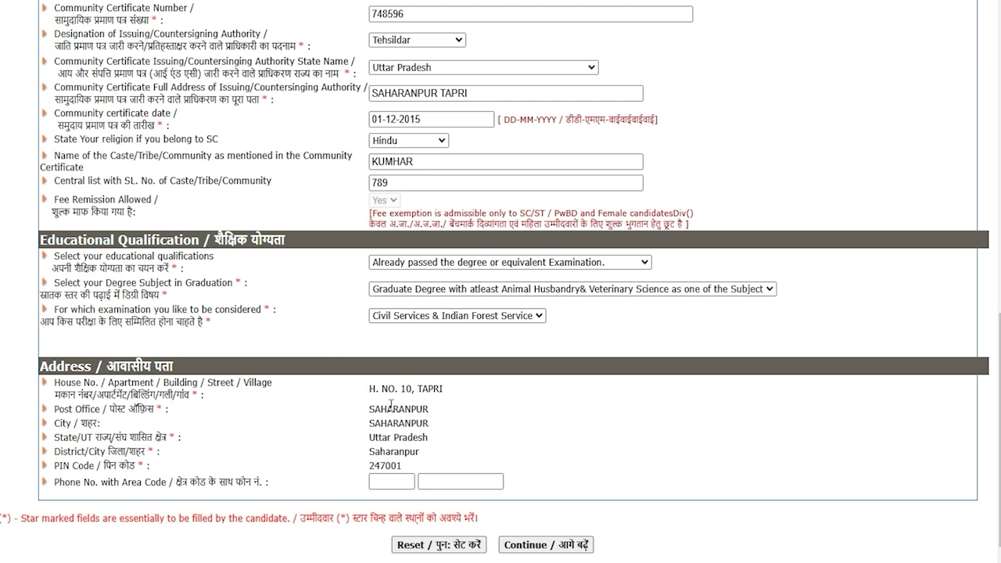
{"action": "scroll", "coordinate": [431, 513], "scroll_direction": "down", "scroll_amount": 1}
{"action": "left_click", "coordinate": [571, 526]}
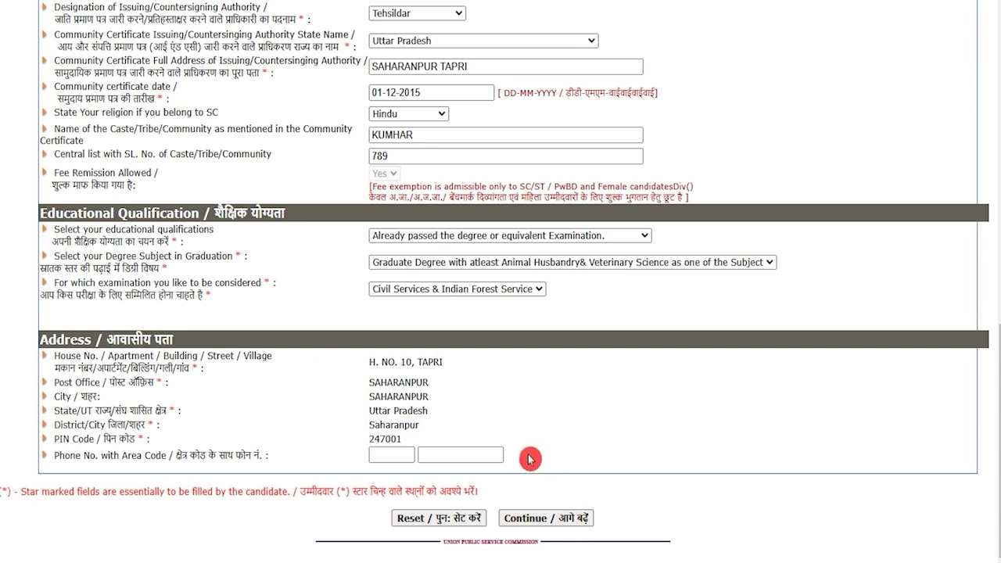
{"action": "left_click", "coordinate": [538, 521]}
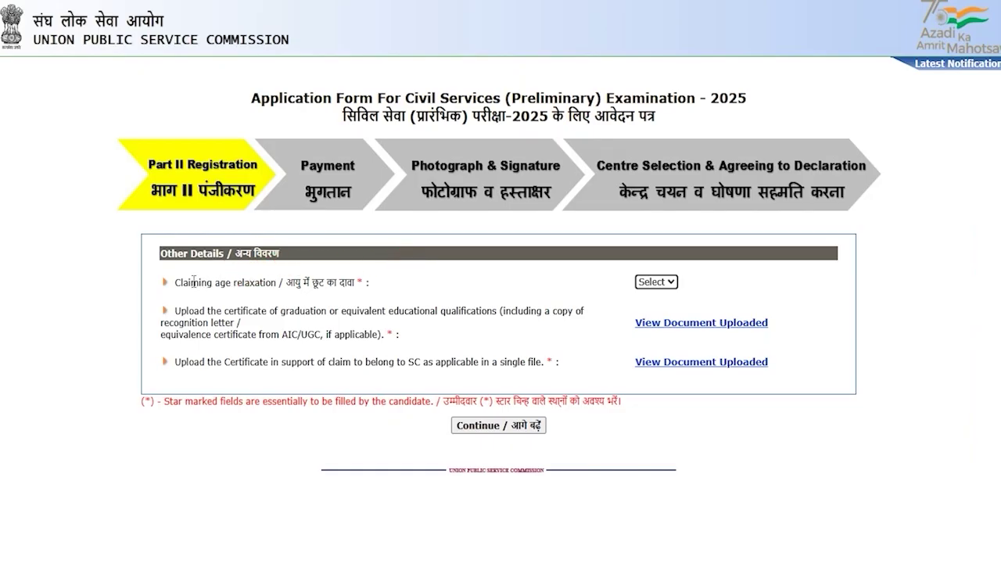
Answer No to claiming age relaxation, review the certificate requirements, and continue
{"action": "left_click_drag", "start_coordinate": [191, 282], "coordinate": [243, 283]}
{"action": "left_click", "coordinate": [656, 282]}
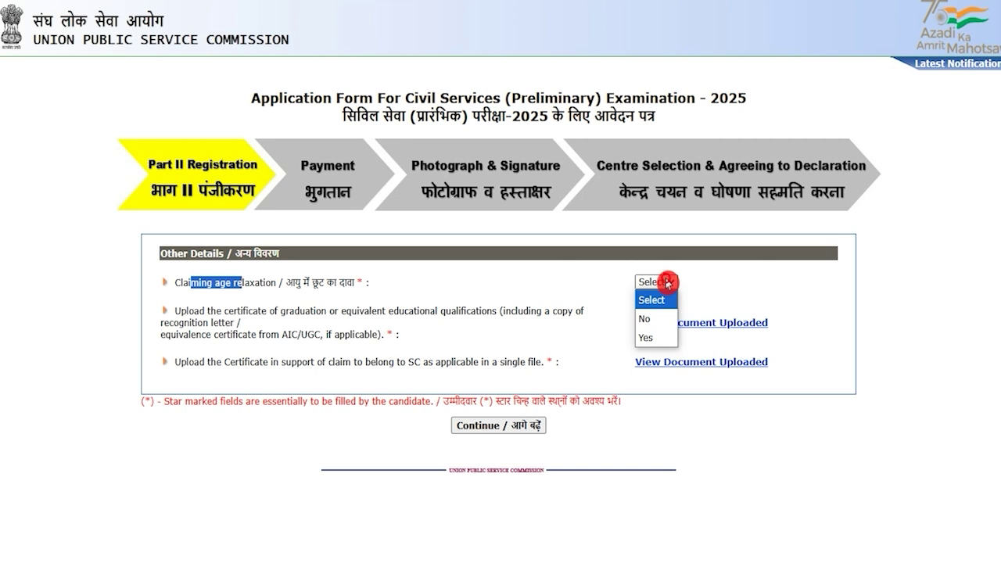
{"action": "left_click", "coordinate": [646, 320]}
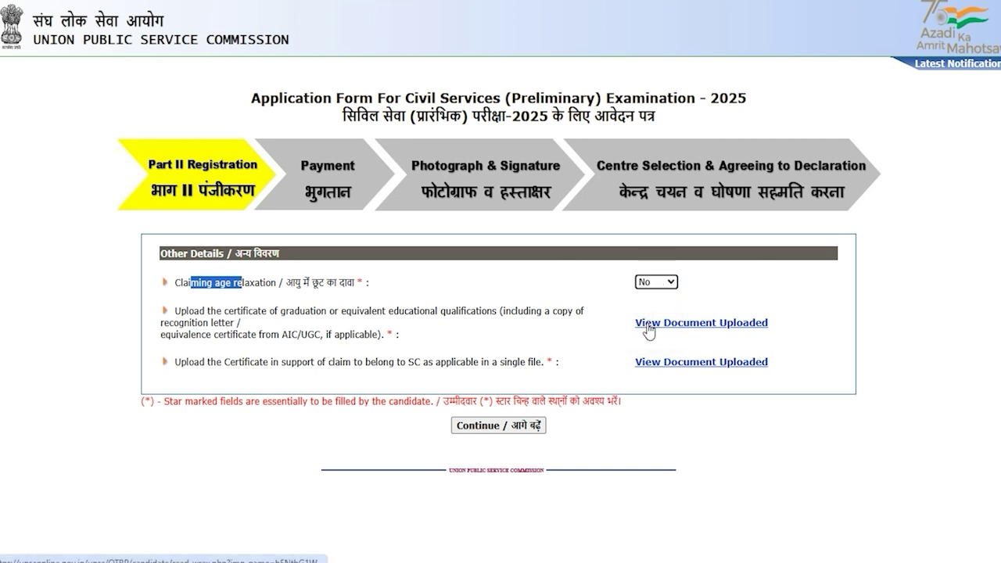
{"action": "left_click_drag", "start_coordinate": [192, 309], "coordinate": [332, 311]}
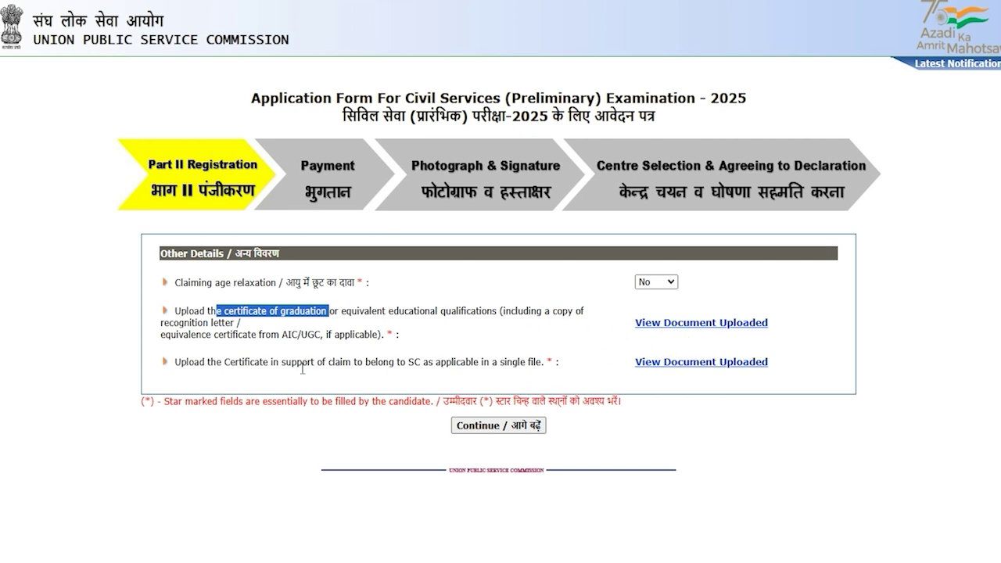
{"action": "left_click_drag", "start_coordinate": [235, 362], "coordinate": [371, 362]}
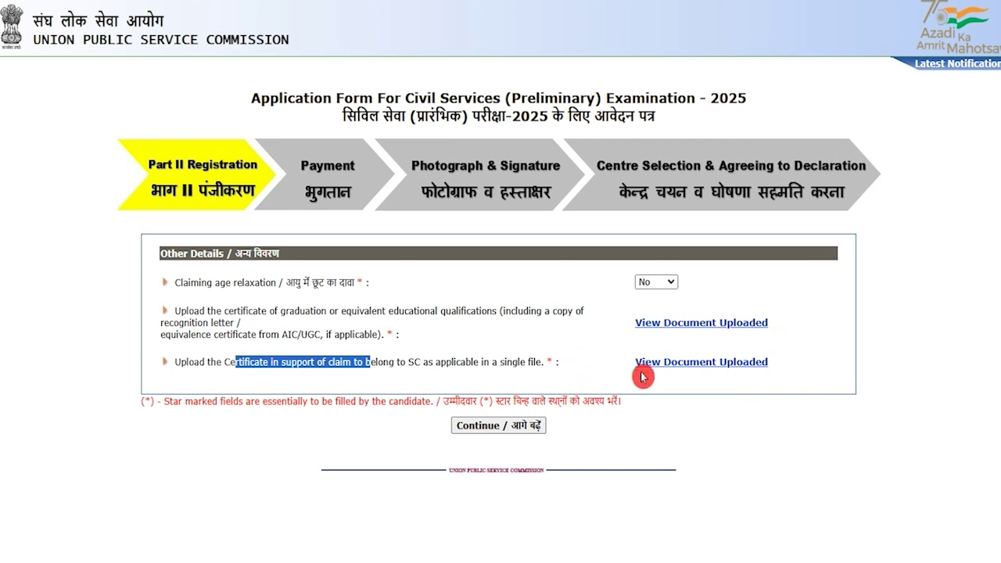
{"action": "left_click", "coordinate": [648, 445]}
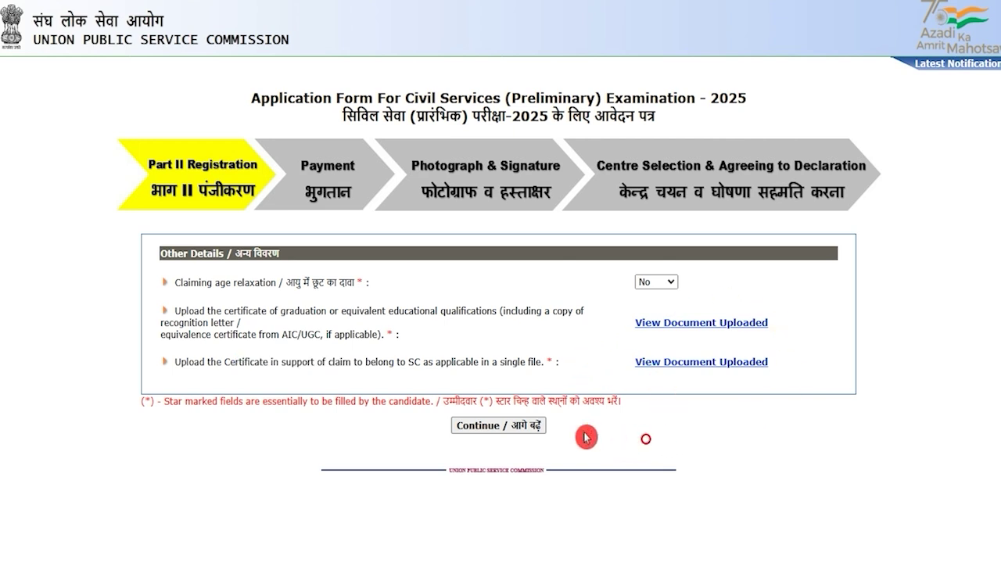
{"action": "left_click", "coordinate": [526, 433]}
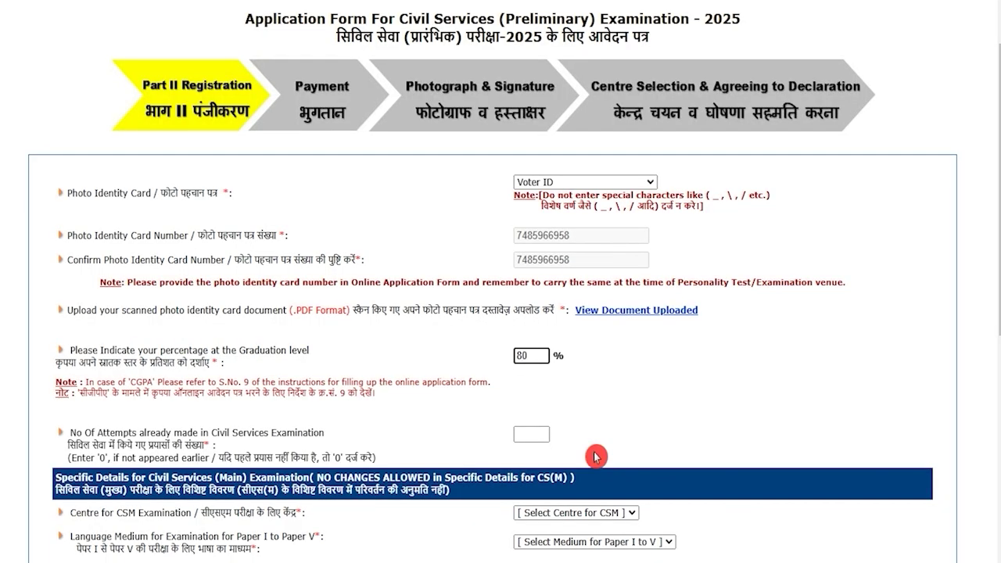
Re-enter 80 as graduation percentage and set earlier Civil Services attempts to 0
{"action": "key", "text": "BackSpace"}
{"action": "key", "text": "BackSpace"}
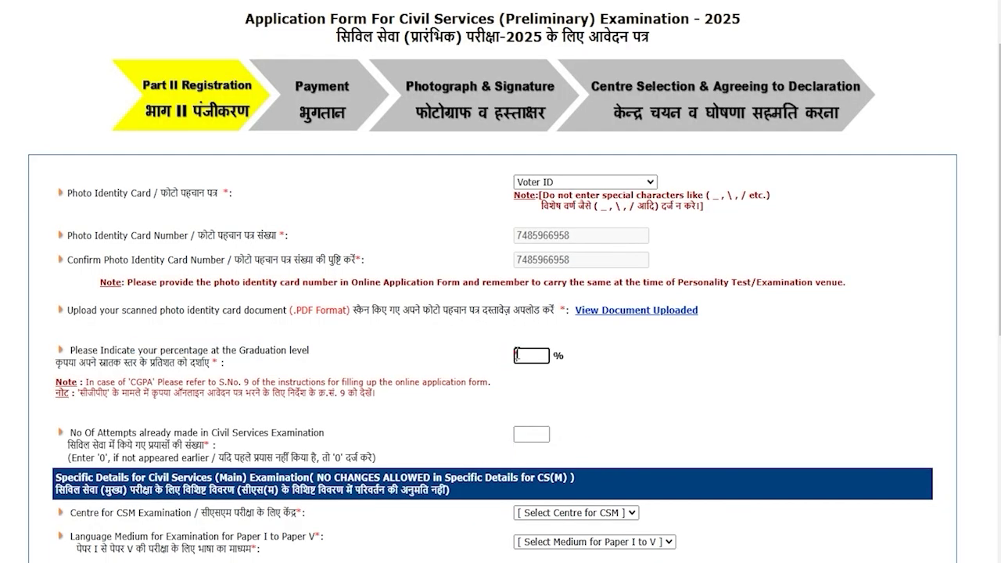
{"action": "type", "text": "80"}
{"action": "double_click", "coordinate": [139, 433]}
{"action": "scroll", "coordinate": [252, 401], "scroll_direction": "down", "scroll_amount": 1}
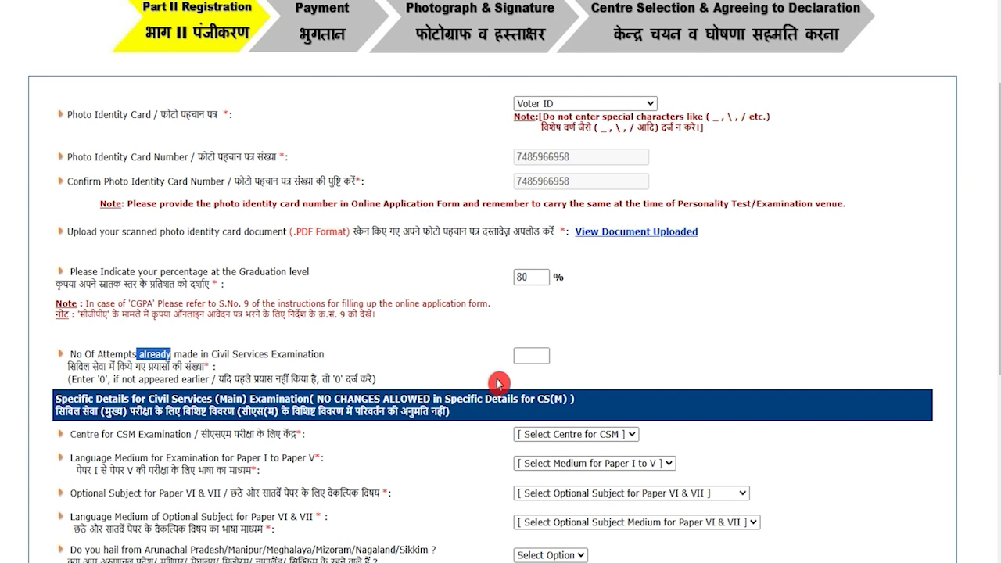
{"action": "left_click", "coordinate": [524, 356]}
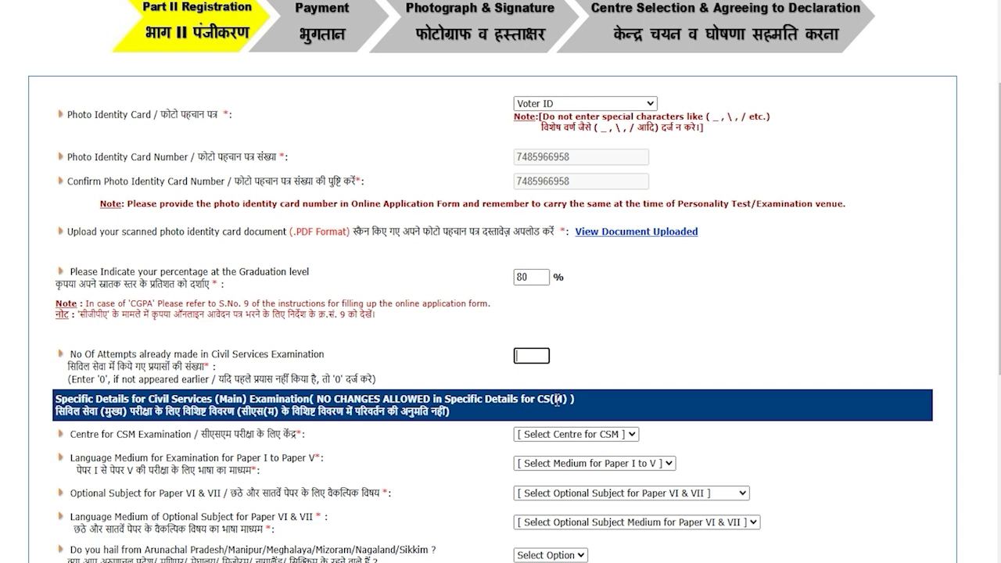
{"action": "left_click", "coordinate": [640, 359]}
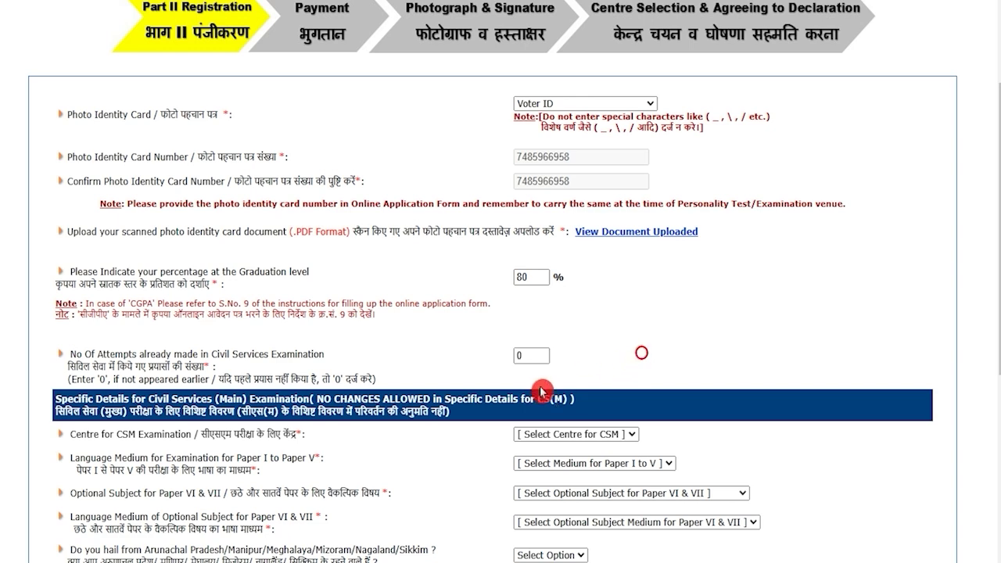
{"action": "scroll", "coordinate": [356, 442], "scroll_direction": "down", "scroll_amount": 2}
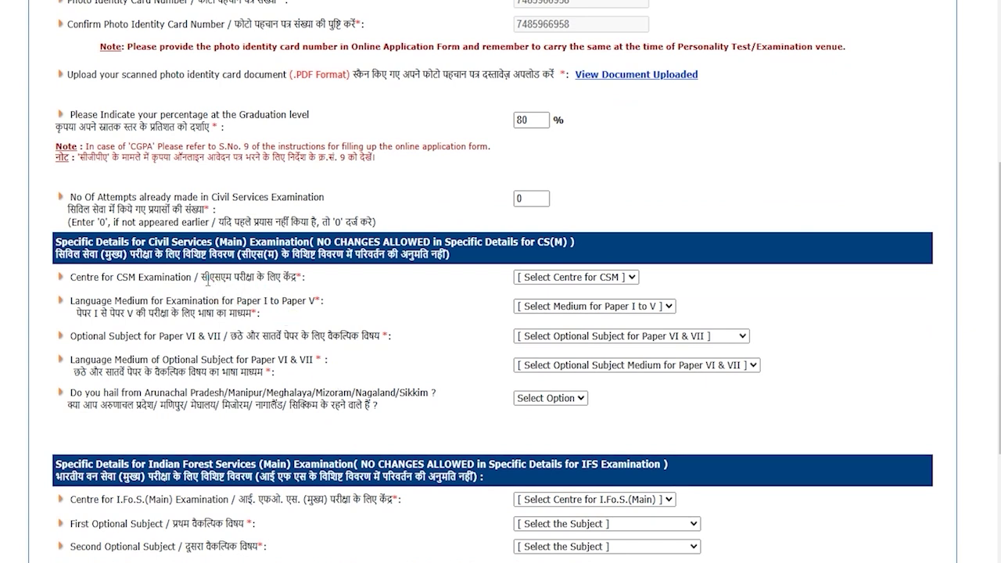
Set the CS(Main) centre to Dehradun and the Paper I–V medium to HINDI
{"action": "left_click_drag", "start_coordinate": [205, 279], "coordinate": [284, 279]}
{"action": "left_click", "coordinate": [549, 285]}
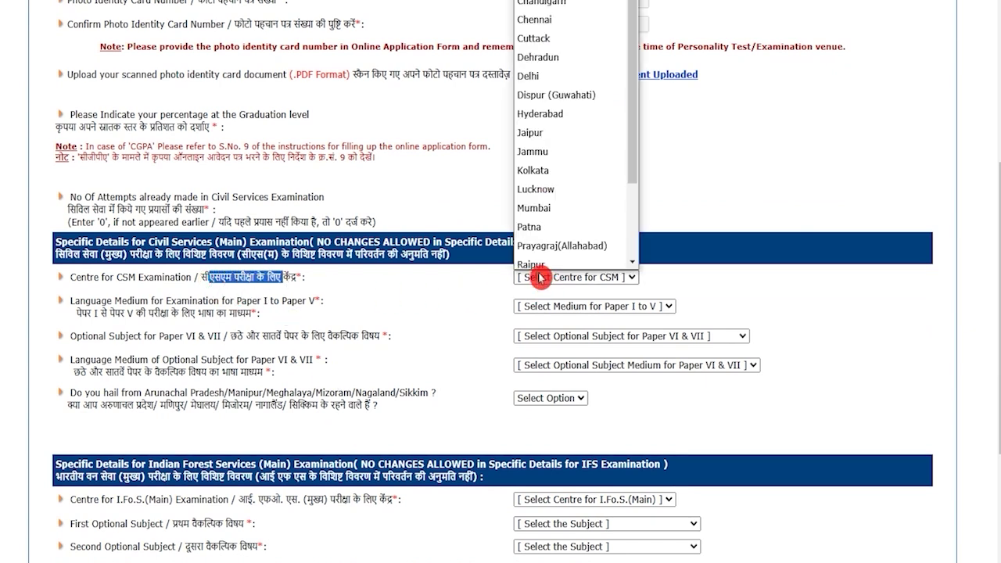
{"action": "left_click", "coordinate": [543, 55]}
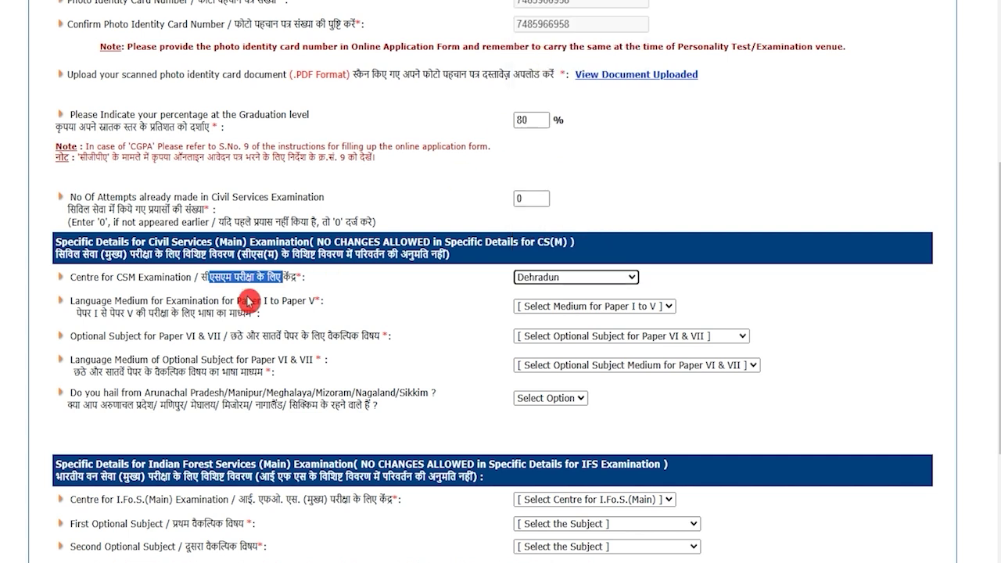
{"action": "left_click_drag", "start_coordinate": [81, 313], "coordinate": [227, 313]}
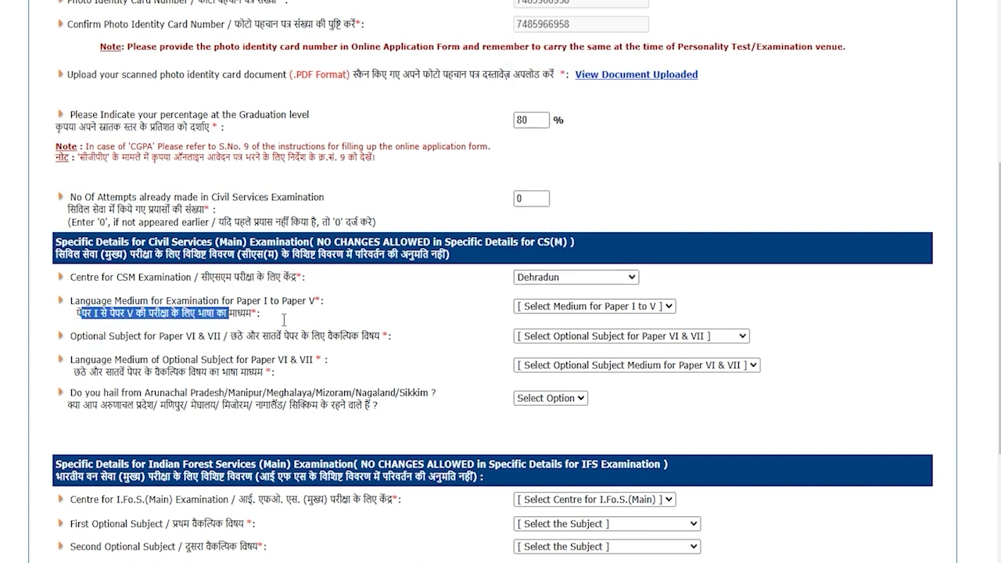
{"action": "left_click", "coordinate": [576, 306]}
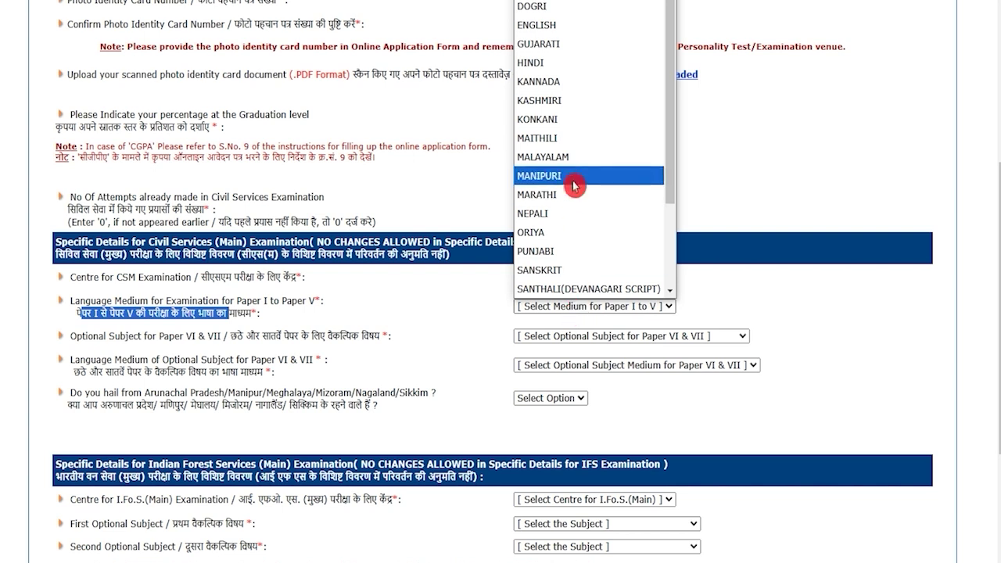
{"action": "scroll", "coordinate": [575, 185], "scroll_direction": "down", "scroll_amount": 2}
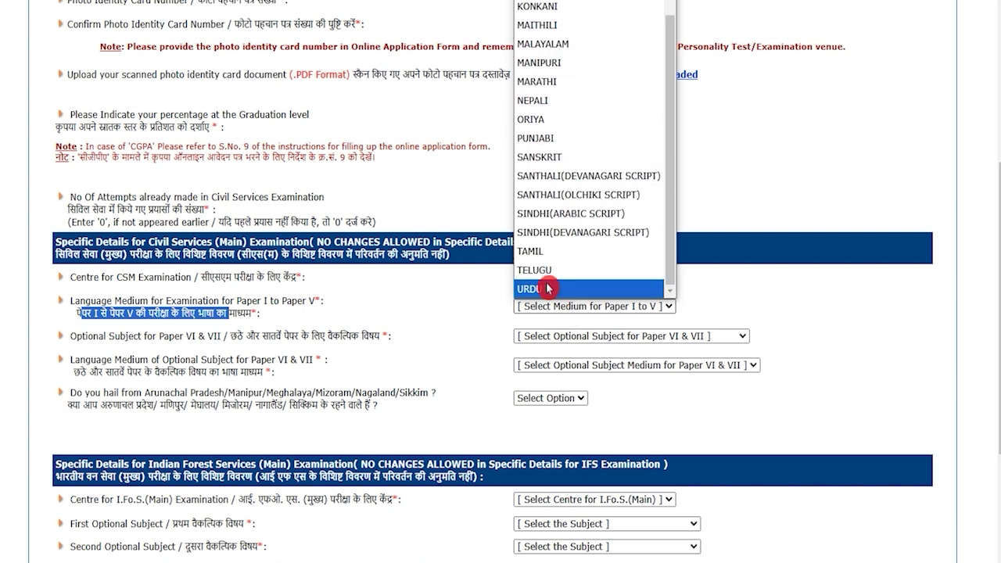
{"action": "scroll", "coordinate": [571, 181], "scroll_direction": "up", "scroll_amount": 2}
{"action": "left_click", "coordinate": [555, 68]}
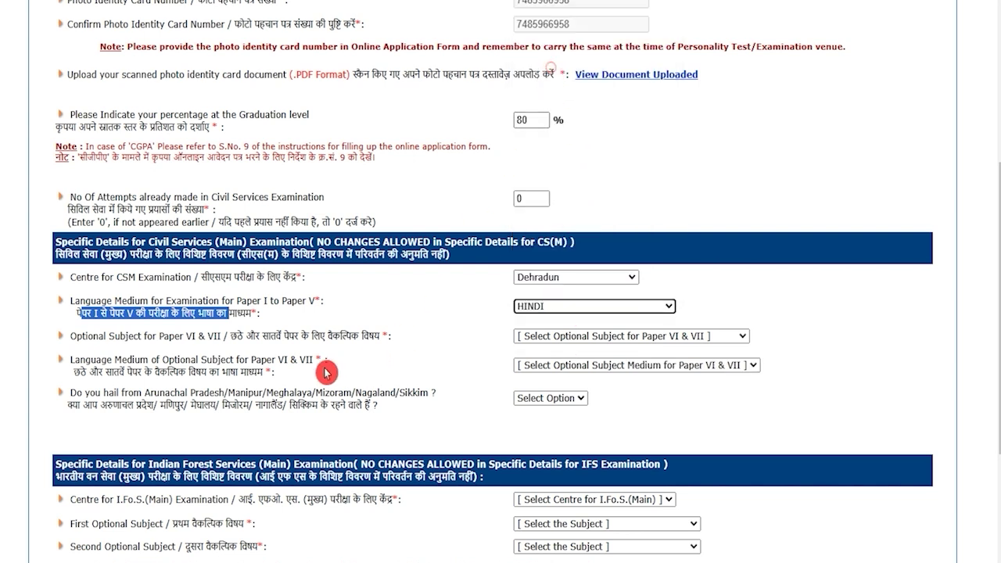
Choose the CS(Main) optional subject and set its medium to HINDI
{"action": "left_click_drag", "start_coordinate": [230, 337], "coordinate": [352, 336]}
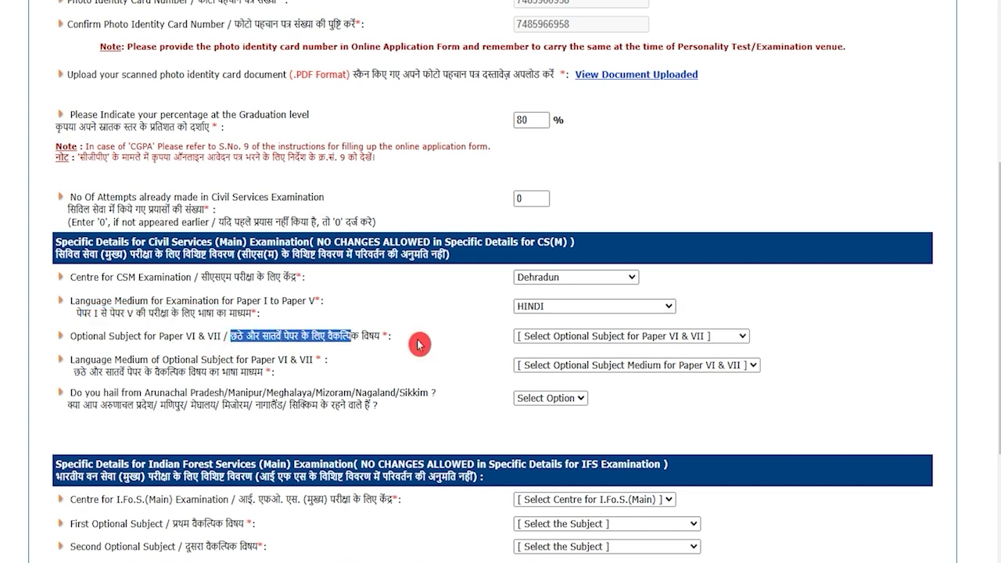
{"action": "left_click", "coordinate": [561, 338]}
{"action": "left_click", "coordinate": [557, 190]}
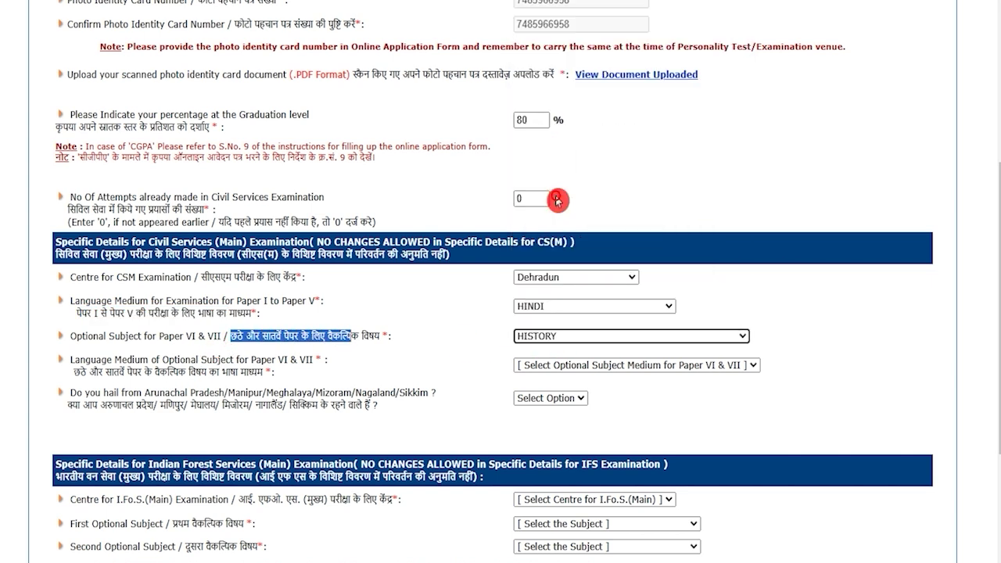
{"action": "left_click_drag", "start_coordinate": [75, 372], "coordinate": [252, 373]}
{"action": "left_click", "coordinate": [554, 365]}
{"action": "left_click", "coordinate": [546, 402]}
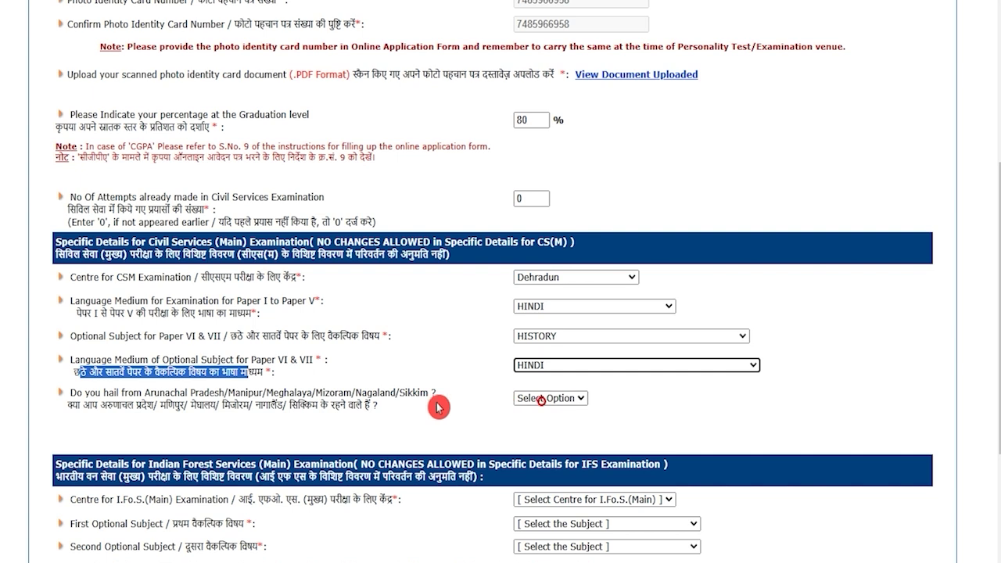
Answer No to hailing from the north-east states
{"action": "left_click_drag", "start_coordinate": [71, 407], "coordinate": [356, 405]}
{"action": "left_click", "coordinate": [532, 398]}
{"action": "left_click", "coordinate": [536, 439]}
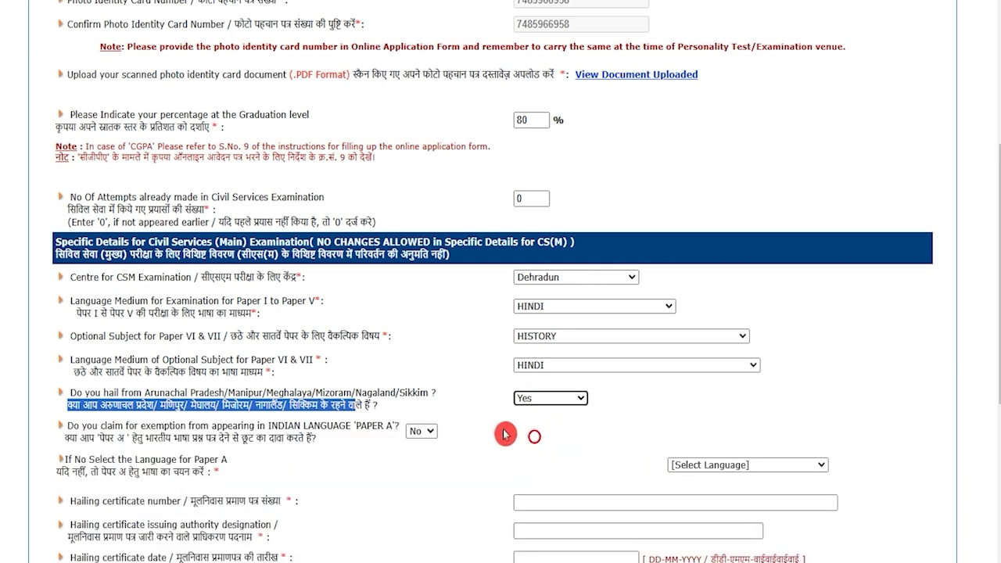
{"action": "scroll", "coordinate": [450, 463], "scroll_direction": "down", "scroll_amount": 1}
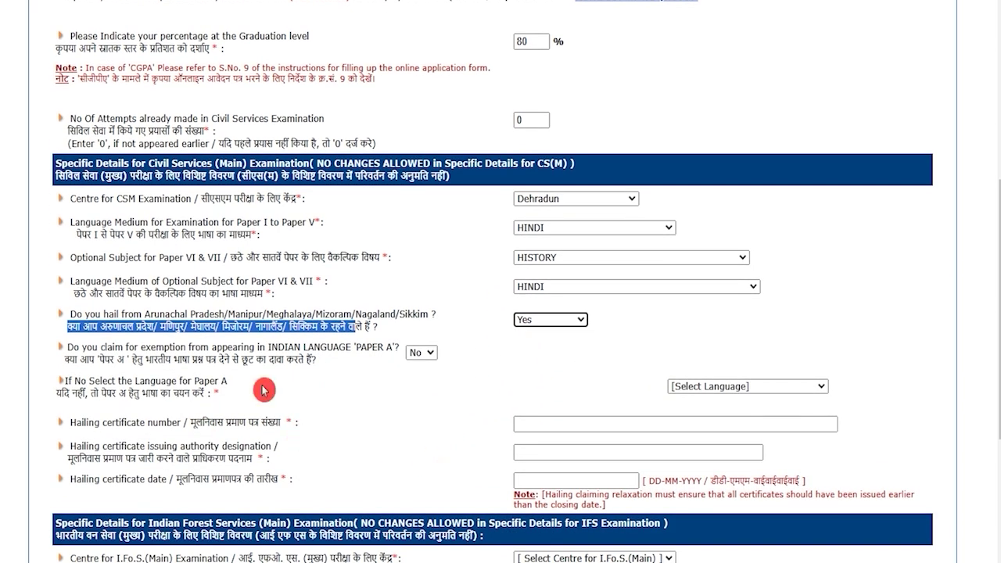
{"action": "left_click", "coordinate": [537, 325]}
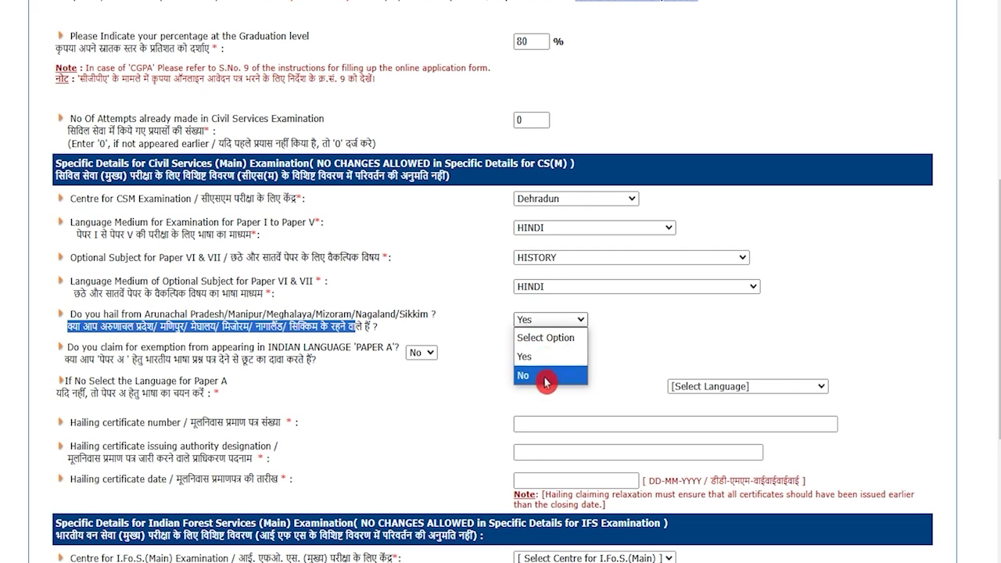
{"action": "left_click", "coordinate": [540, 375]}
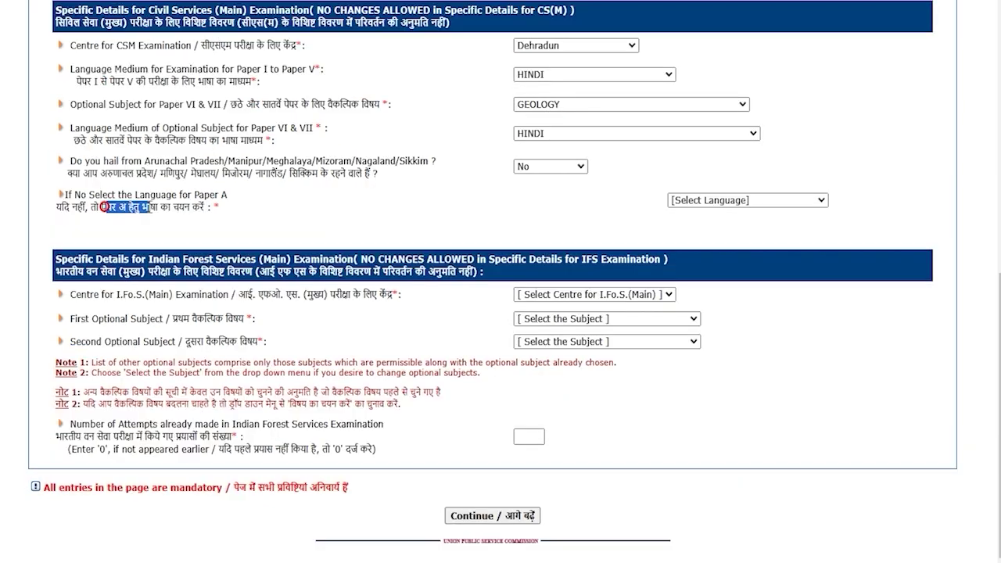
{"action": "left_click", "coordinate": [148, 208]}
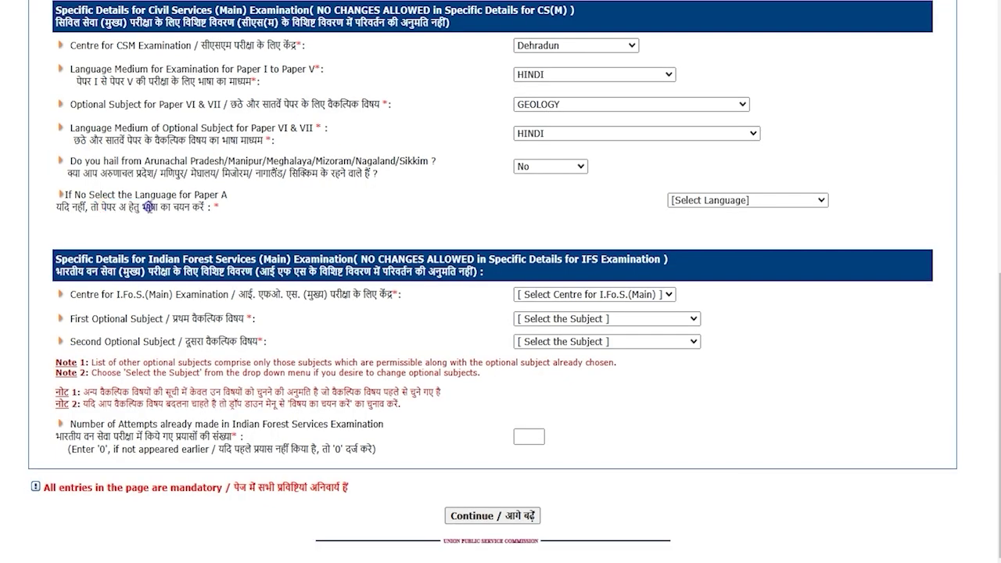
Choose HINDI as the Paper A language and Delhi as the I.Fo.S. Main centre
{"action": "left_click_drag", "start_coordinate": [100, 208], "coordinate": [150, 208]}
{"action": "left_click", "coordinate": [711, 201]}
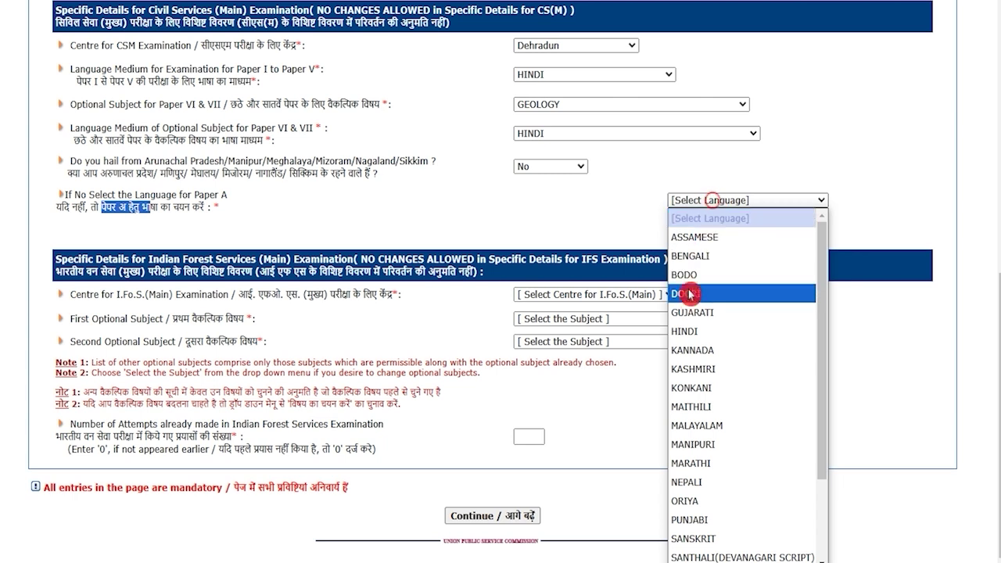
{"action": "left_click", "coordinate": [688, 331]}
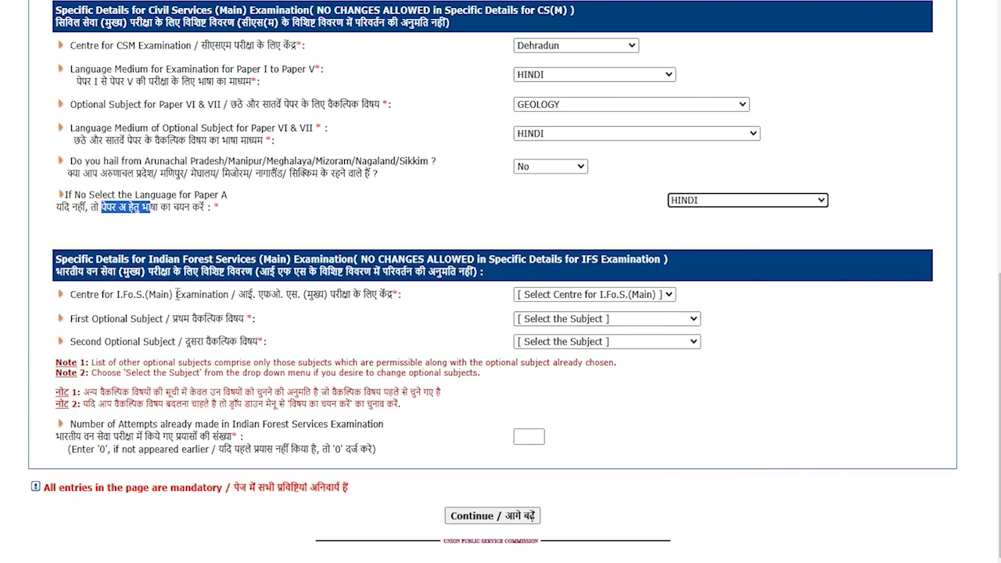
{"action": "left_click_drag", "start_coordinate": [258, 296], "coordinate": [366, 296]}
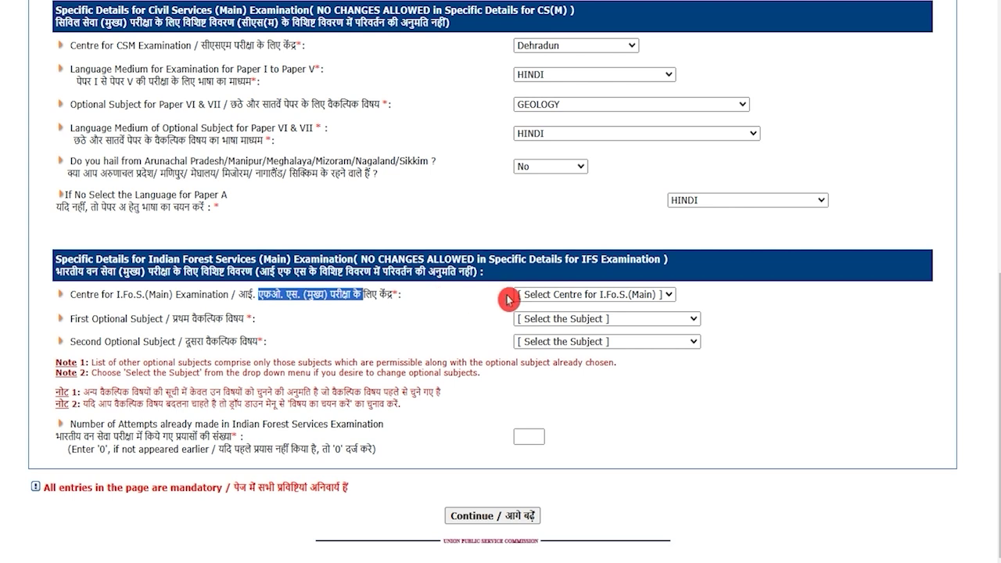
{"action": "left_click", "coordinate": [547, 295]}
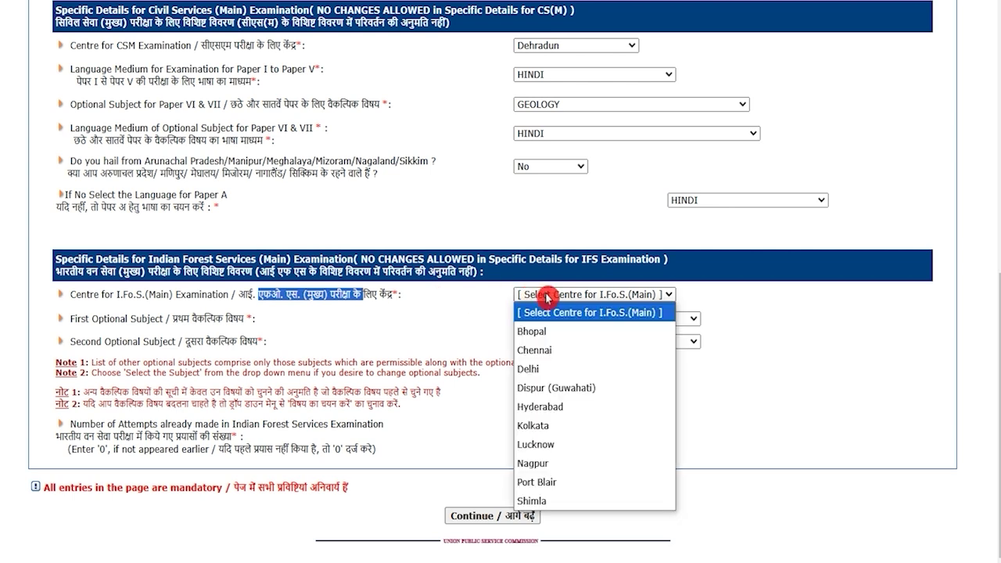
{"action": "left_click", "coordinate": [534, 368]}
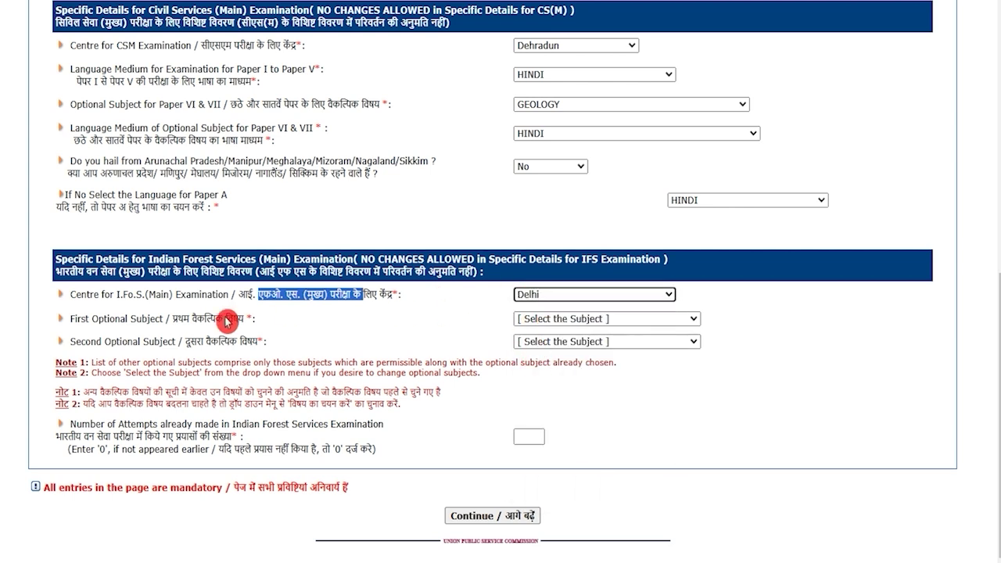
Check the Botany and Geology optional lists, enter 0 IFoS attempts and continue
{"action": "left_click_drag", "start_coordinate": [224, 320], "coordinate": [180, 320]}
{"action": "left_click", "coordinate": [551, 319]}
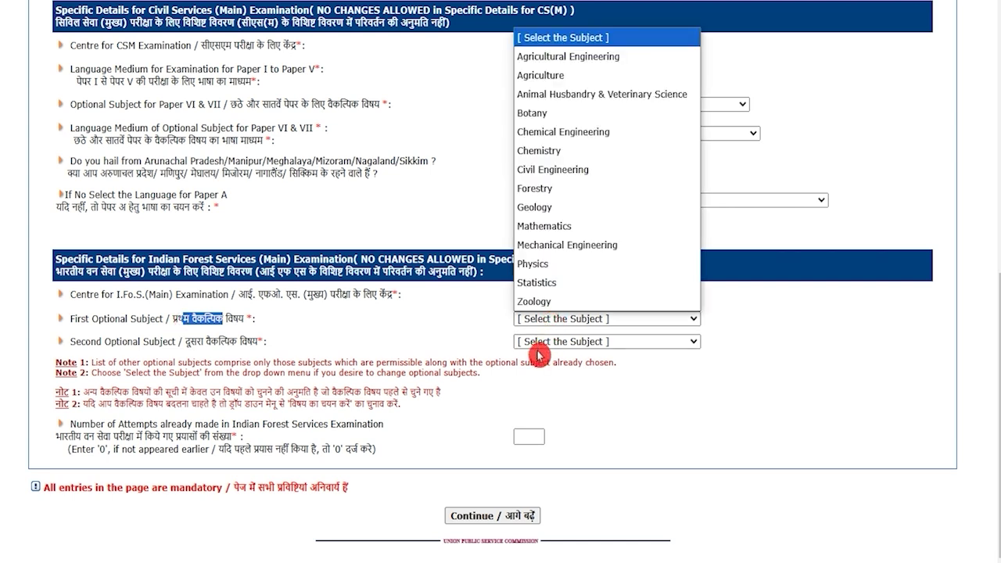
{"action": "left_click", "coordinate": [540, 341]}
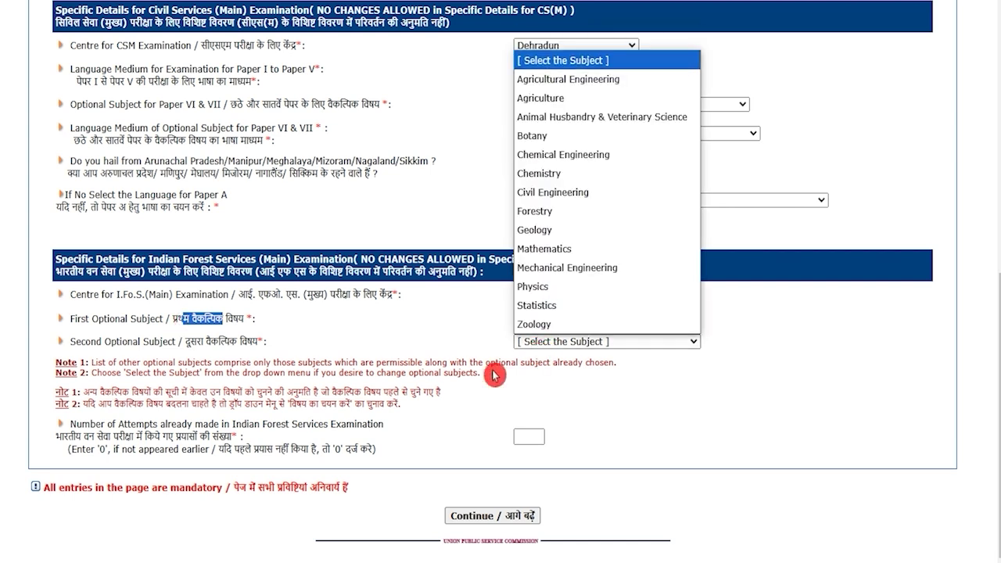
{"action": "left_click", "coordinate": [426, 415]}
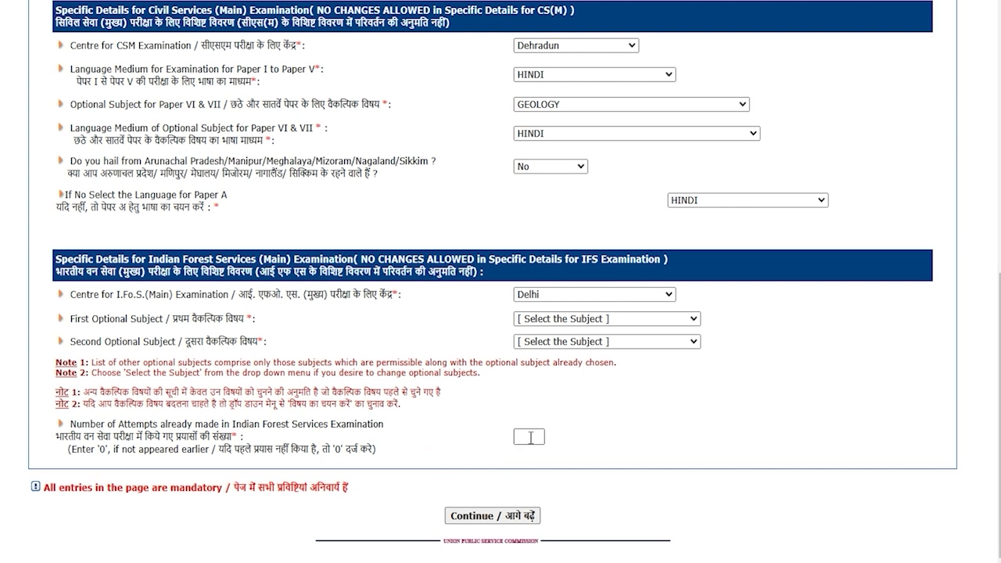
{"action": "left_click", "coordinate": [530, 438]}
{"action": "left_click_drag", "start_coordinate": [531, 438], "coordinate": [491, 438]}
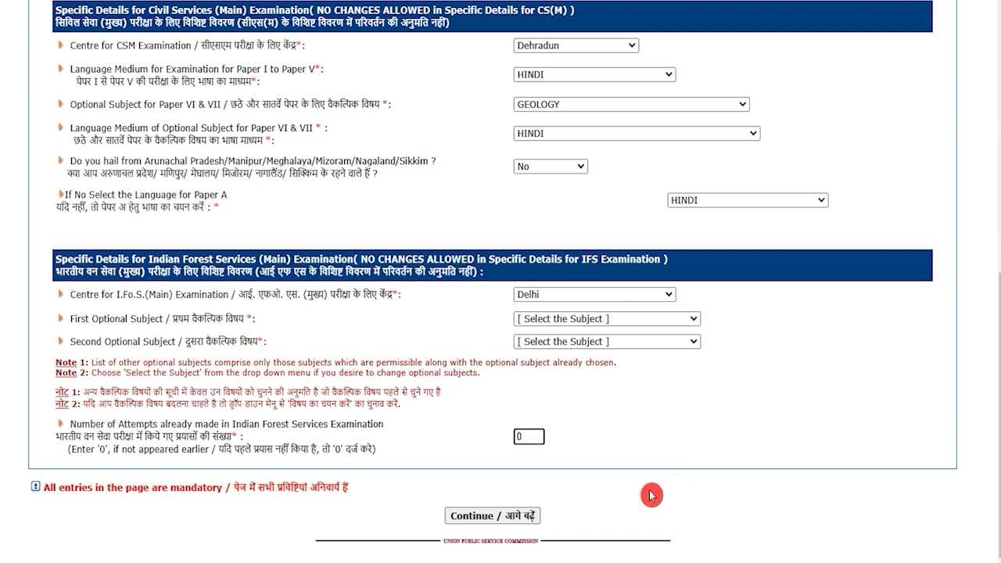
{"action": "left_click", "coordinate": [522, 519]}
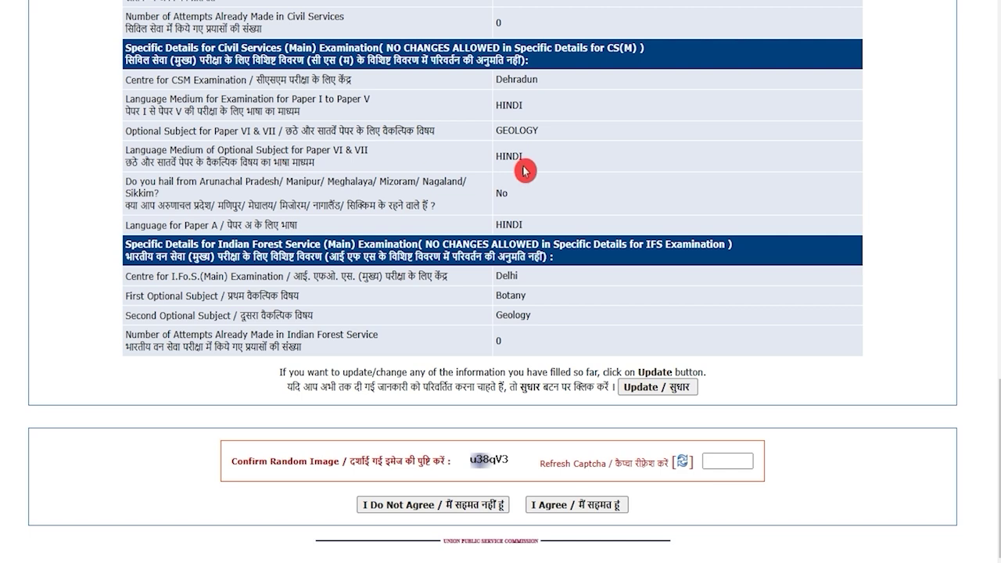
Enter the captcha and accept the summarised details with I Agree
{"action": "scroll", "coordinate": [524, 169], "scroll_direction": "up", "scroll_amount": 1}
{"action": "scroll", "coordinate": [524, 170], "scroll_direction": "down", "scroll_amount": 1}
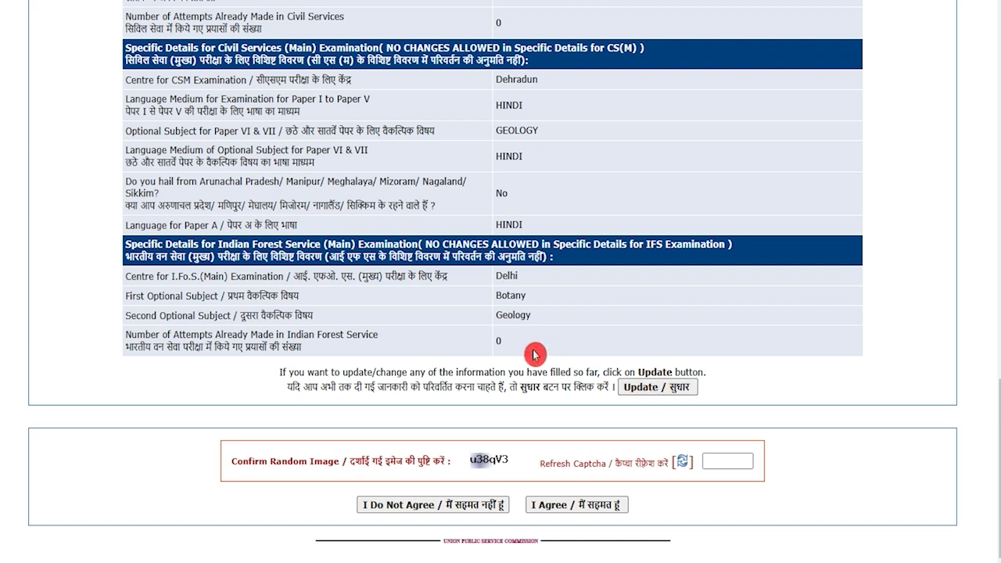
{"action": "left_click", "coordinate": [736, 463]}
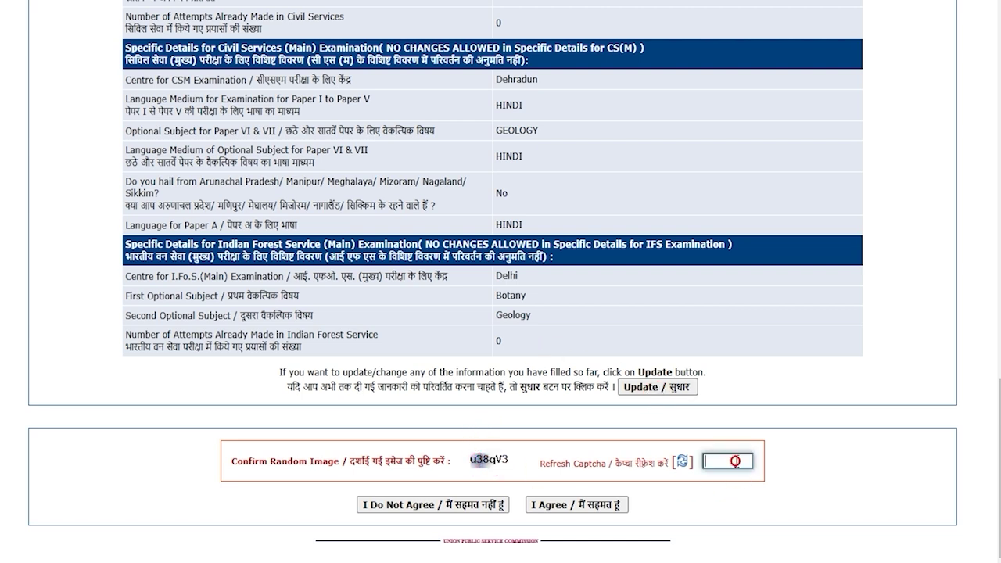
{"action": "left_click", "coordinate": [591, 506]}
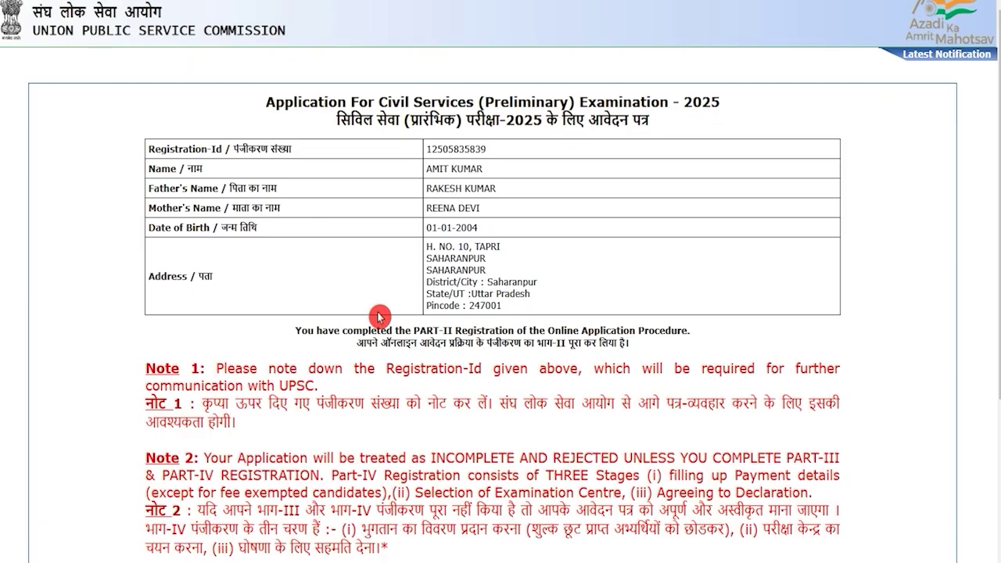
Follow the 'Click Here for DAF of CSM PART III' link to open the Part III form
{"action": "scroll", "coordinate": [380, 313], "scroll_direction": "down", "scroll_amount": 3}
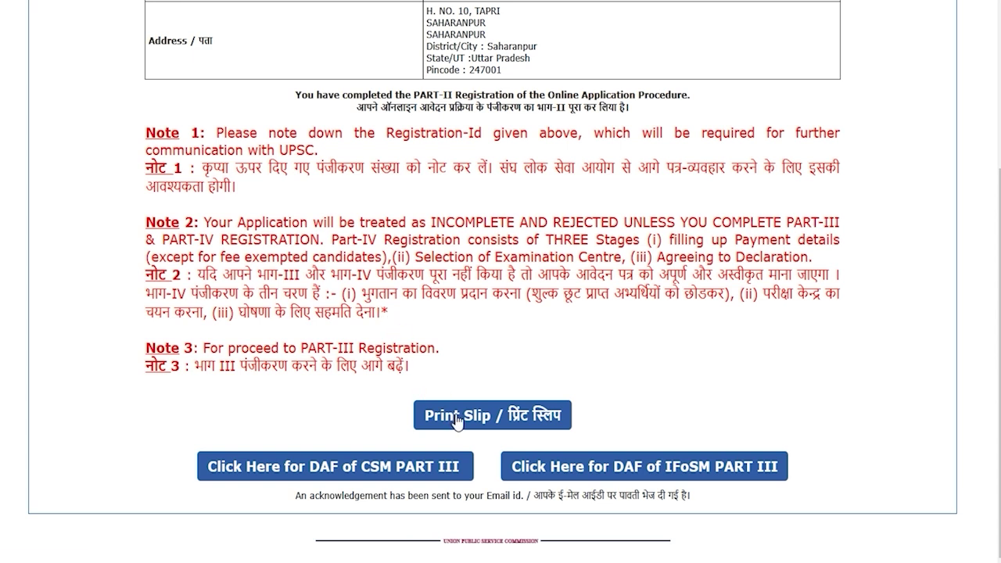
{"action": "left_click", "coordinate": [445, 374]}
{"action": "left_click", "coordinate": [550, 332]}
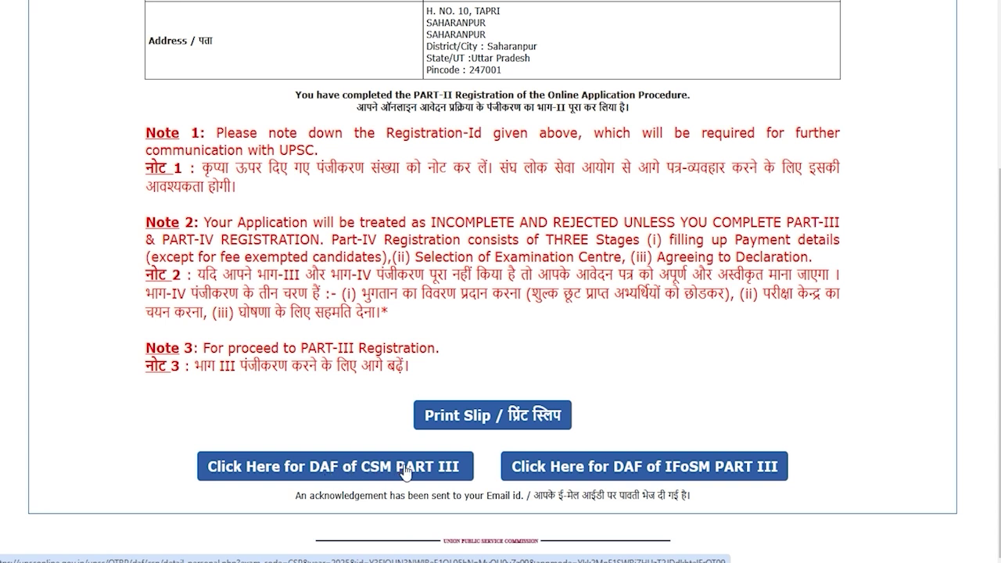
{"action": "left_click", "coordinate": [403, 467]}
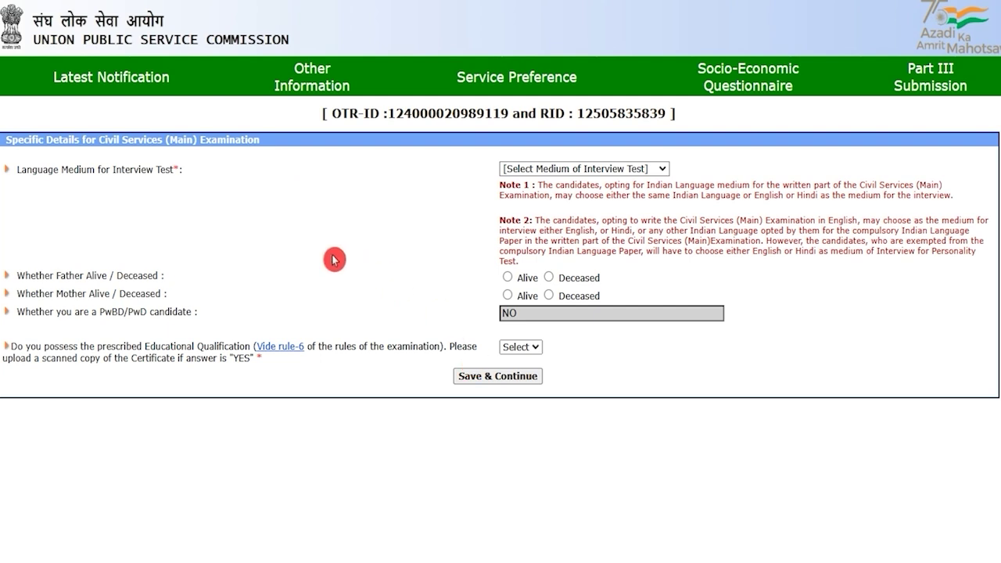
Set the interview medium to HINDI
{"action": "left_click_drag", "start_coordinate": [43, 169], "coordinate": [105, 169]}
{"action": "left_click", "coordinate": [536, 167]}
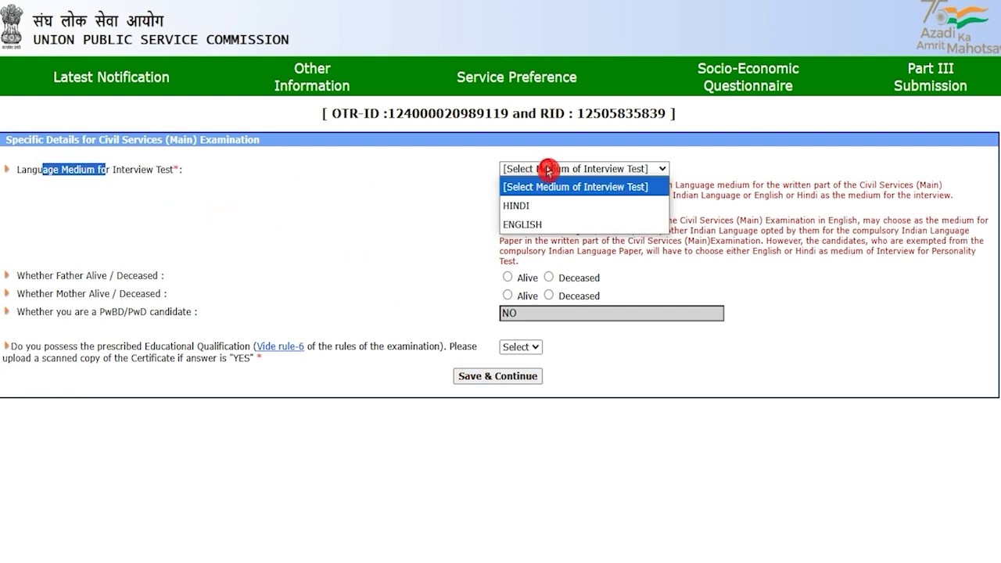
{"action": "left_click", "coordinate": [536, 205]}
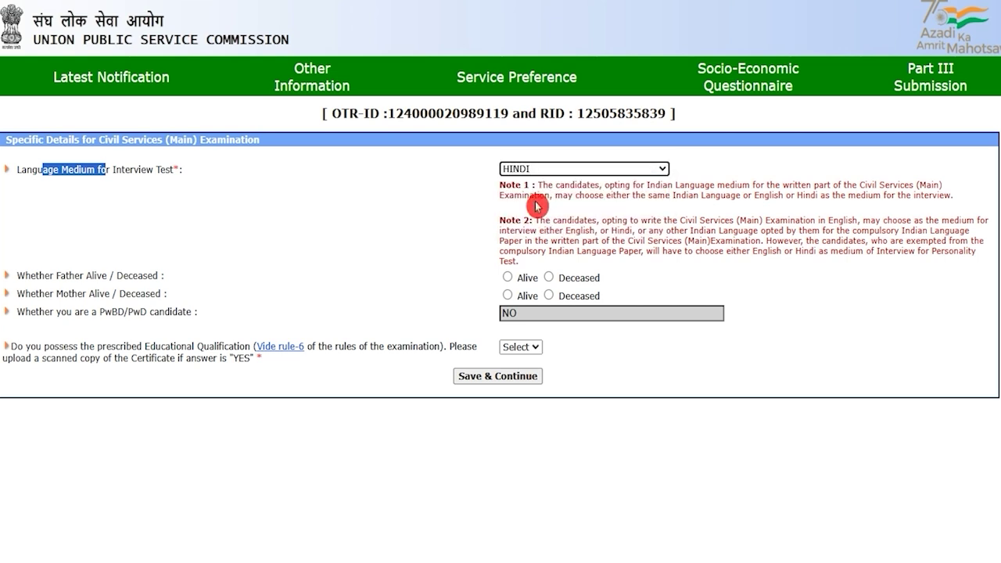
{"action": "left_click", "coordinate": [536, 205]}
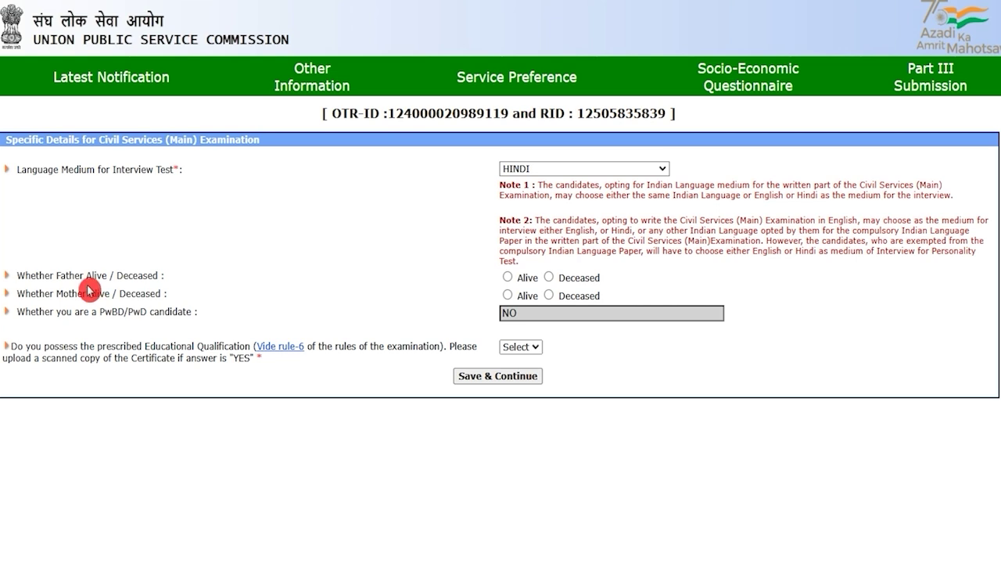
Mark both father and mother as Alive
{"action": "left_click_drag", "start_coordinate": [48, 275], "coordinate": [132, 279]}
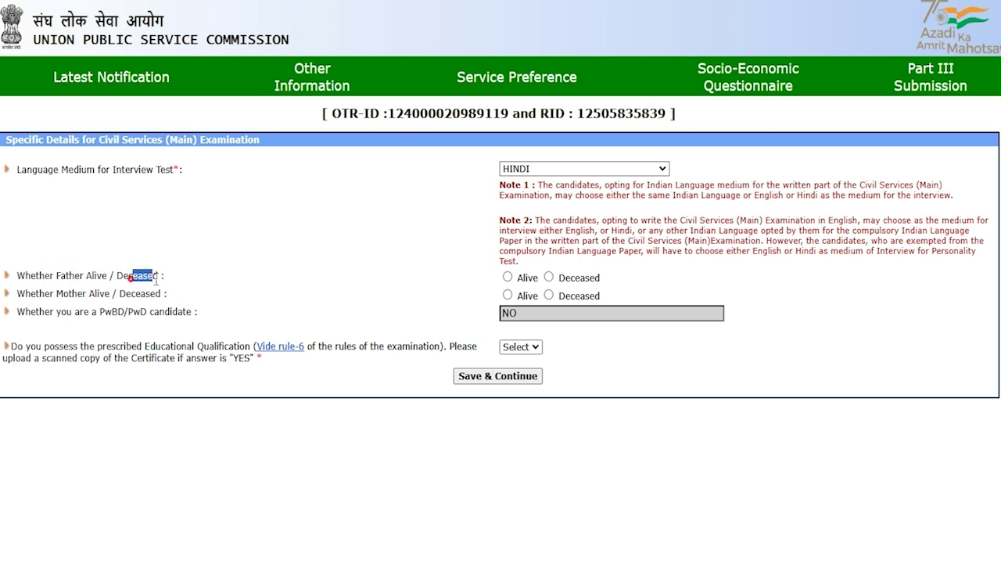
{"action": "left_click", "coordinate": [509, 279]}
{"action": "left_click_drag", "start_coordinate": [56, 294], "coordinate": [126, 294]}
{"action": "left_click", "coordinate": [508, 295]}
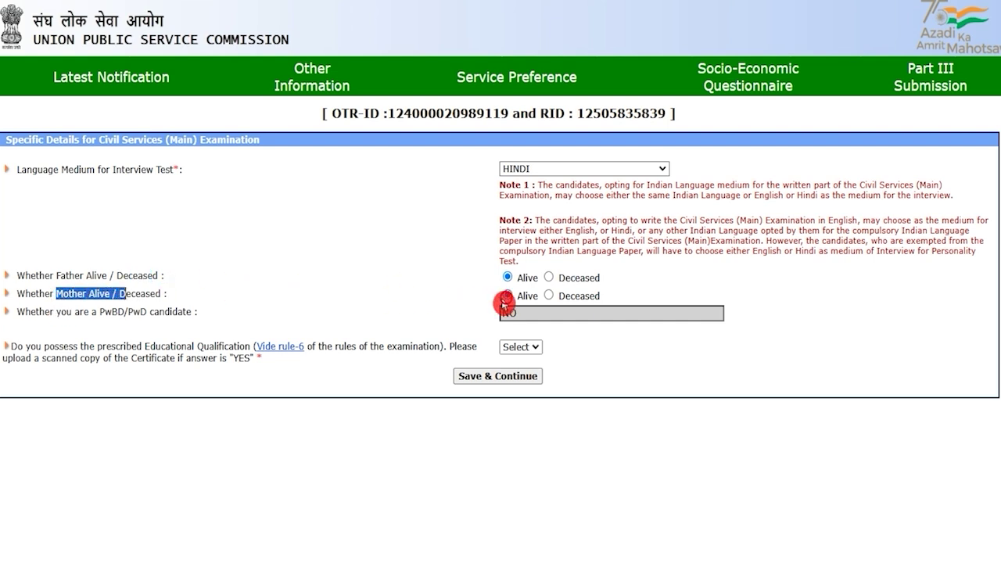
{"action": "left_click", "coordinate": [104, 315]}
{"action": "left_click_drag", "start_coordinate": [127, 311], "coordinate": [161, 312]}
{"action": "left_click", "coordinate": [524, 313]}
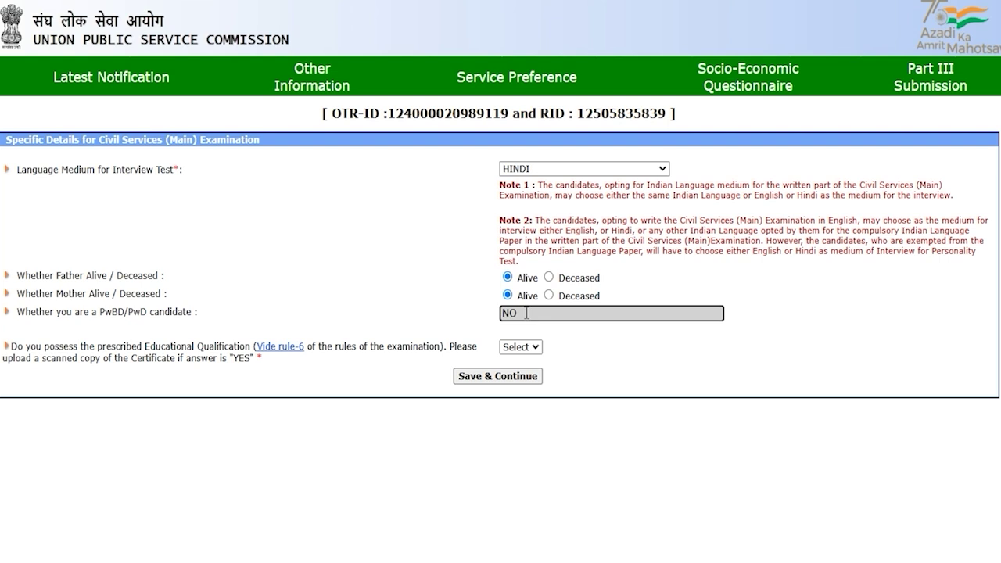
Answer Yes to the educational qualification question and save the details
{"action": "left_click", "coordinate": [520, 348]}
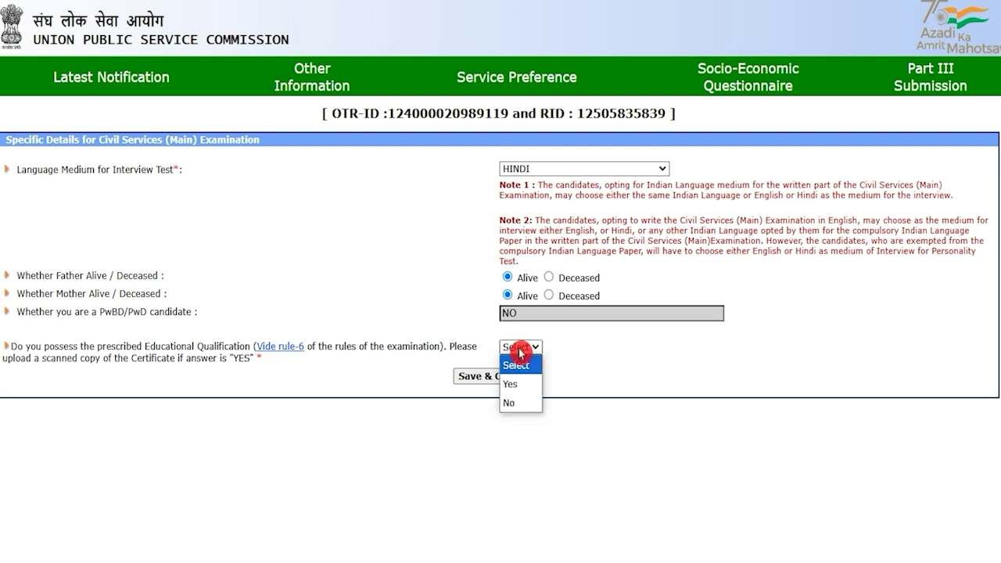
{"action": "left_click", "coordinate": [520, 352]}
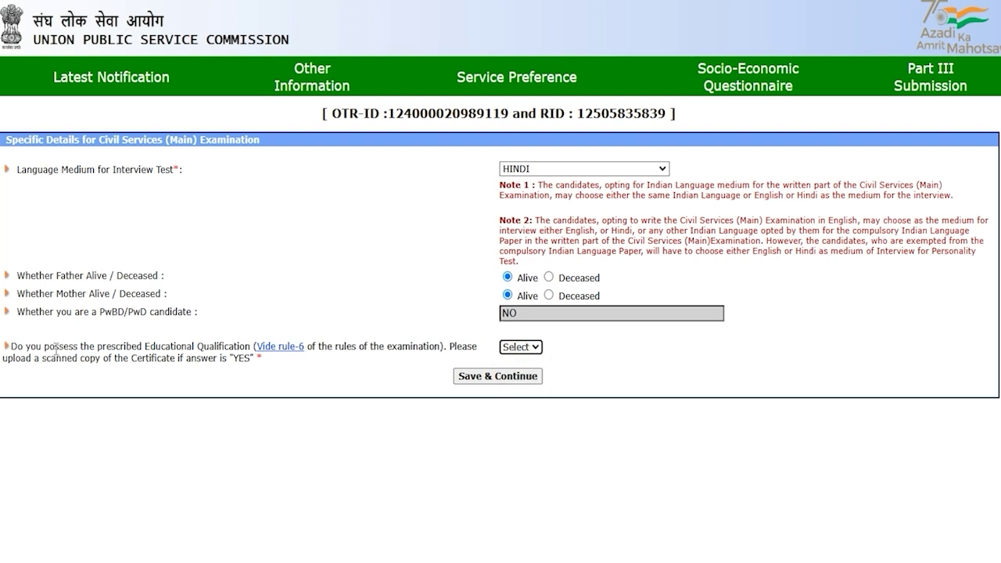
{"action": "left_click_drag", "start_coordinate": [55, 350], "coordinate": [223, 349]}
{"action": "left_click", "coordinate": [513, 353]}
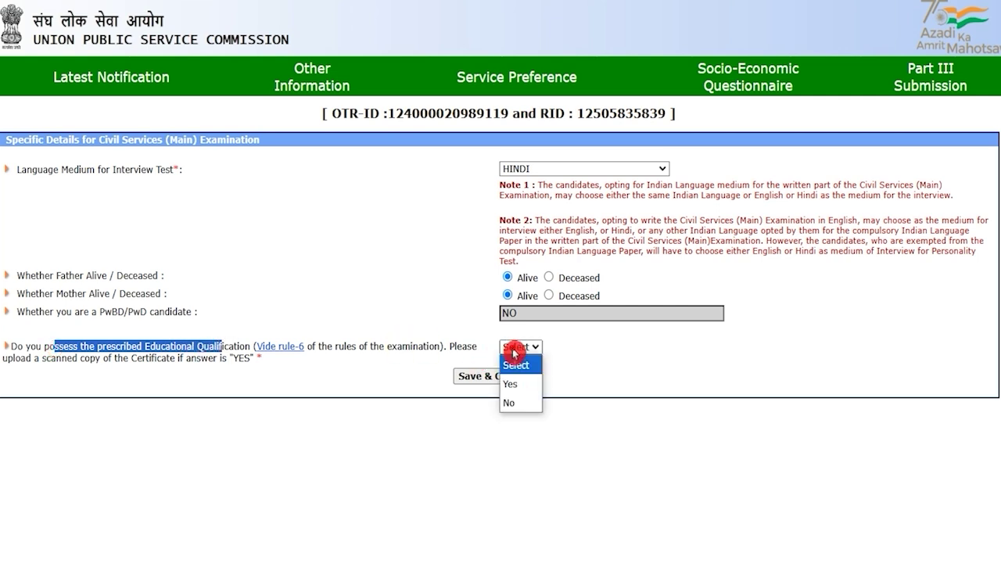
{"action": "left_click", "coordinate": [519, 383]}
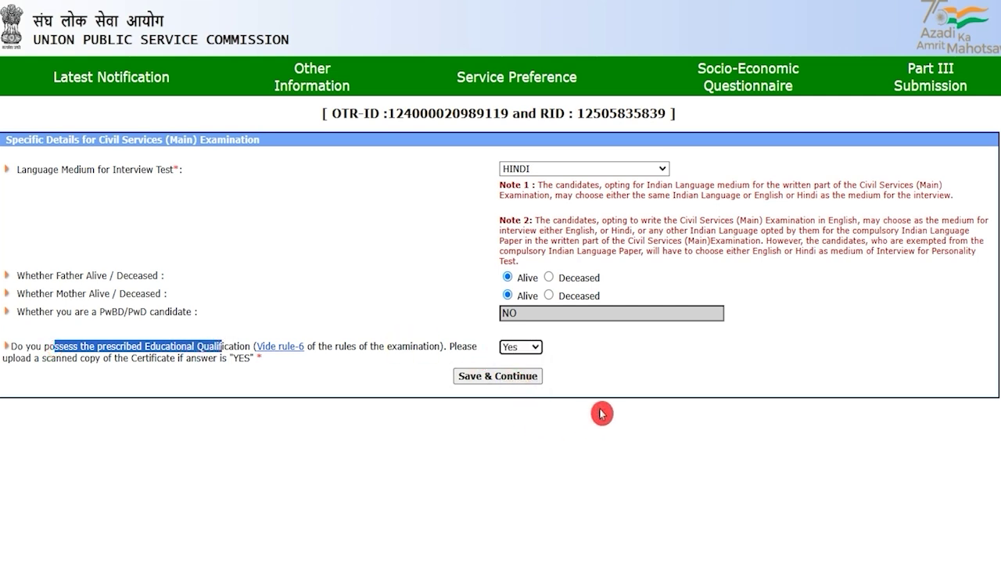
{"action": "left_click", "coordinate": [569, 439]}
{"action": "left_click", "coordinate": [519, 384]}
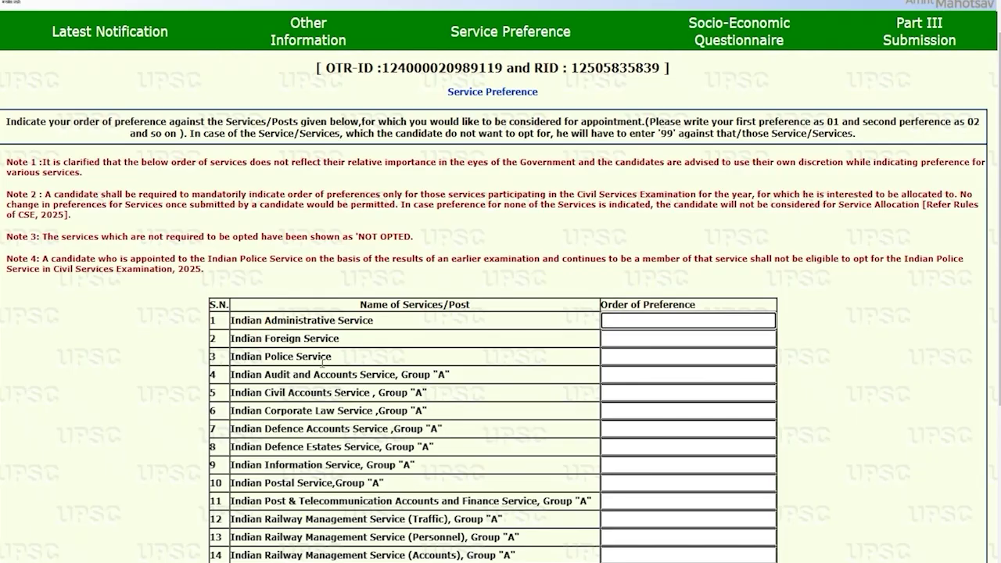
{"action": "left_click", "coordinate": [322, 361]}
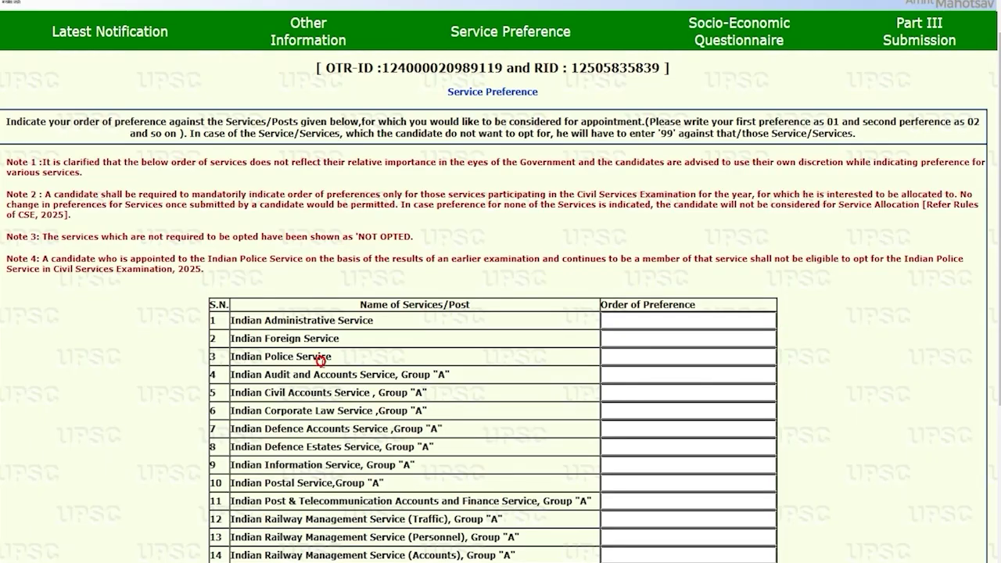
Give Indian Administrative Service order of preference 23
{"action": "left_click_drag", "start_coordinate": [374, 305], "coordinate": [462, 305]}
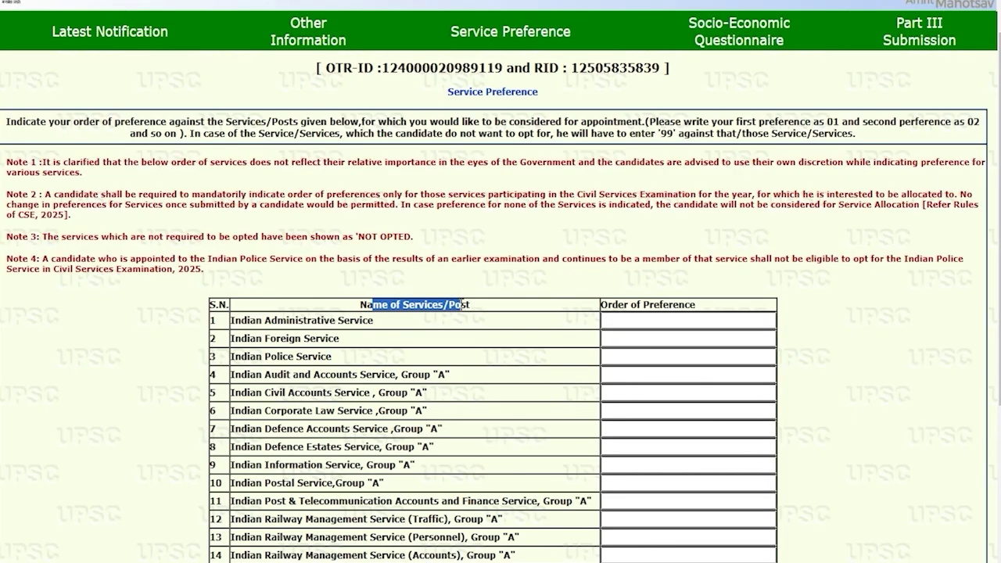
{"action": "scroll", "coordinate": [585, 341], "scroll_direction": "down", "scroll_amount": 3}
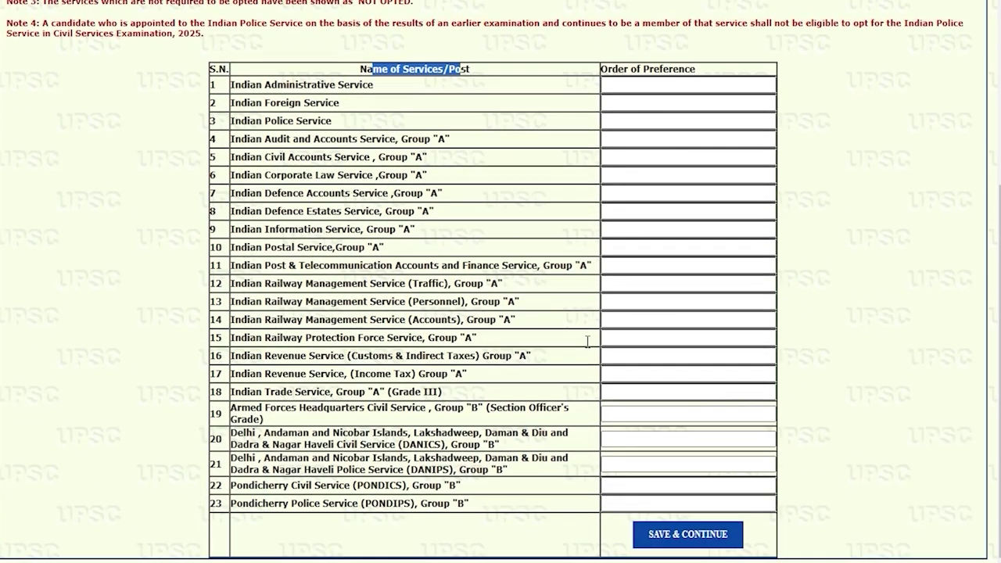
{"action": "left_click_drag", "start_coordinate": [239, 84], "coordinate": [344, 86]}
{"action": "left_click_drag", "start_coordinate": [233, 102], "coordinate": [319, 107]}
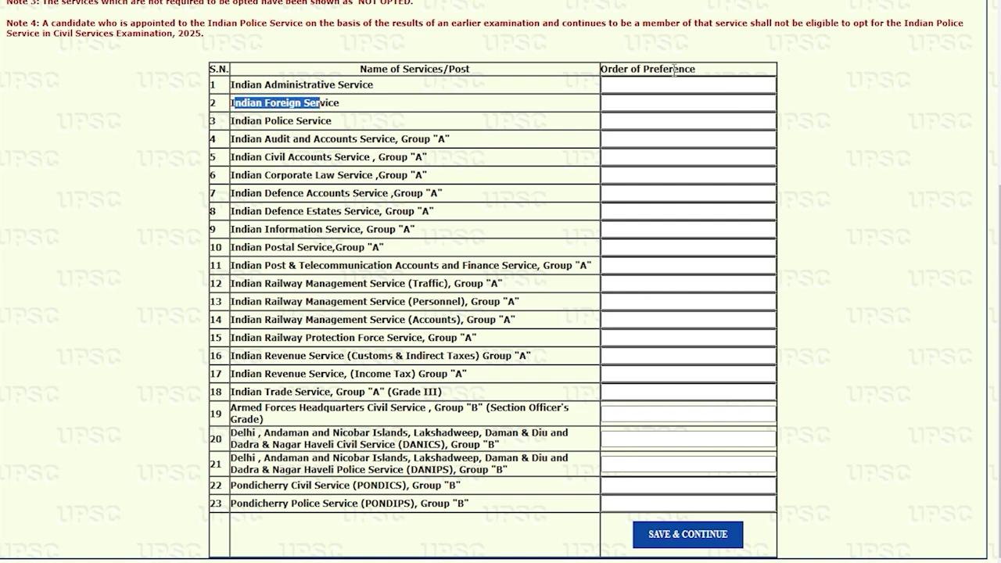
{"action": "left_click", "coordinate": [639, 86]}
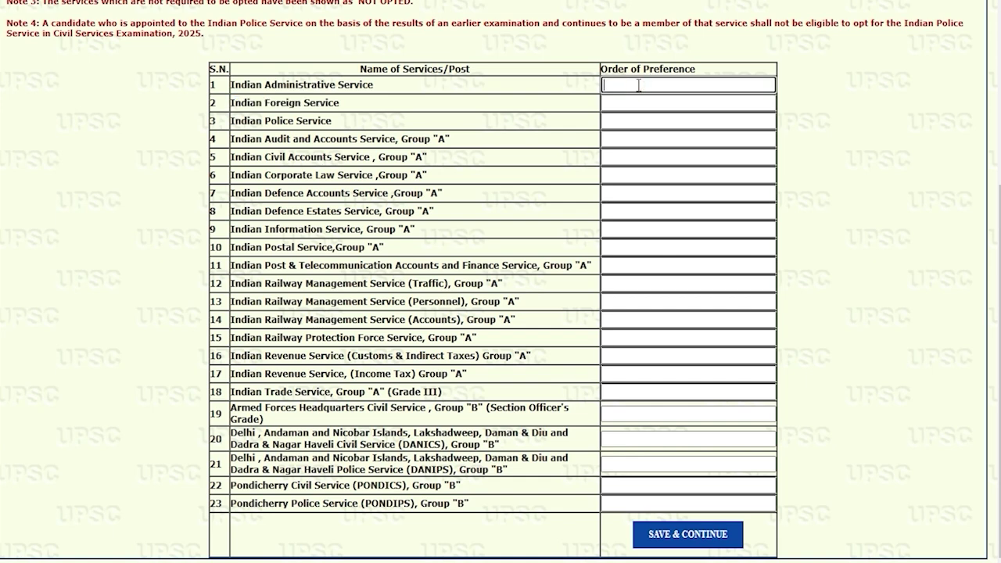
{"action": "left_click_drag", "start_coordinate": [299, 506], "coordinate": [338, 505]}
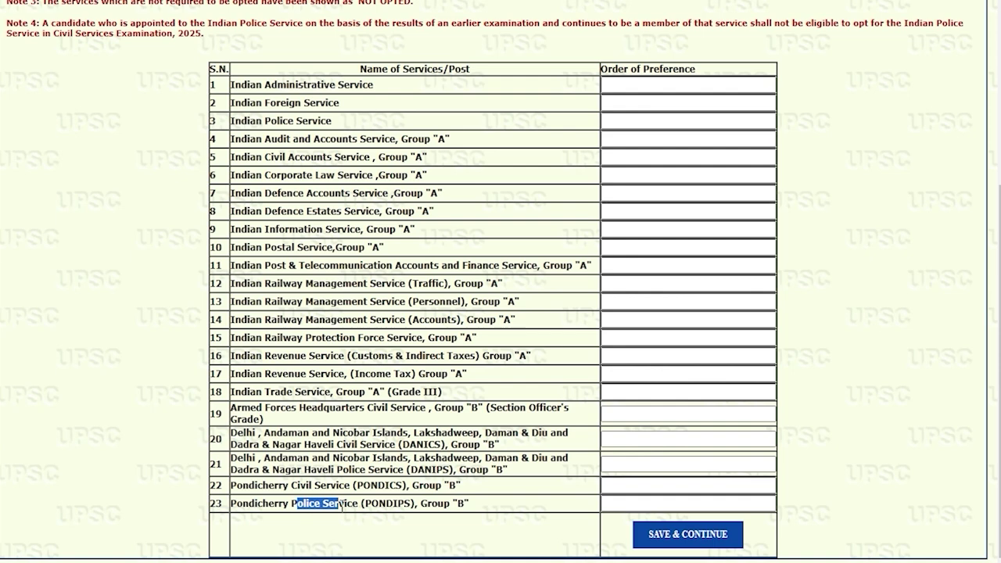
{"action": "left_click", "coordinate": [649, 83]}
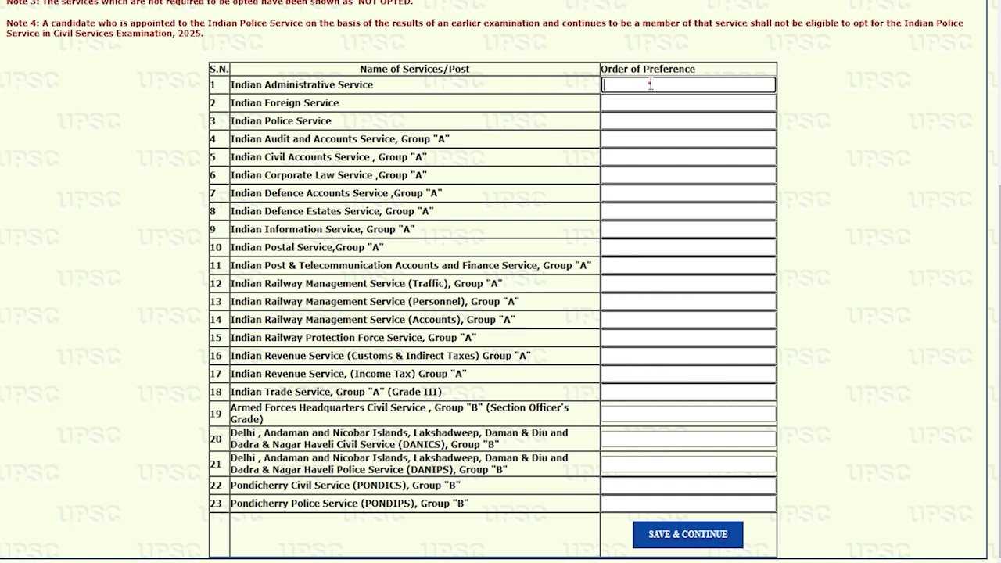
{"action": "type", "text": "23"}
Give Indian Foreign Service preference 1 and go to the Socio-Economic Questionnaire
{"action": "left_click_drag", "start_coordinate": [247, 83], "coordinate": [356, 83]}
{"action": "left_click", "coordinate": [614, 104]}
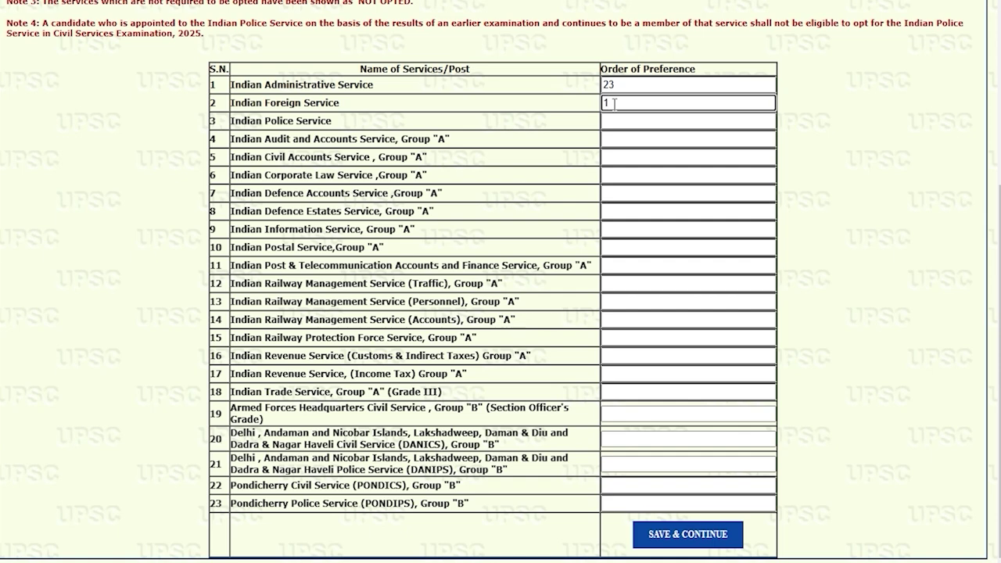
{"action": "scroll", "coordinate": [519, 440], "scroll_direction": "up", "scroll_amount": 1}
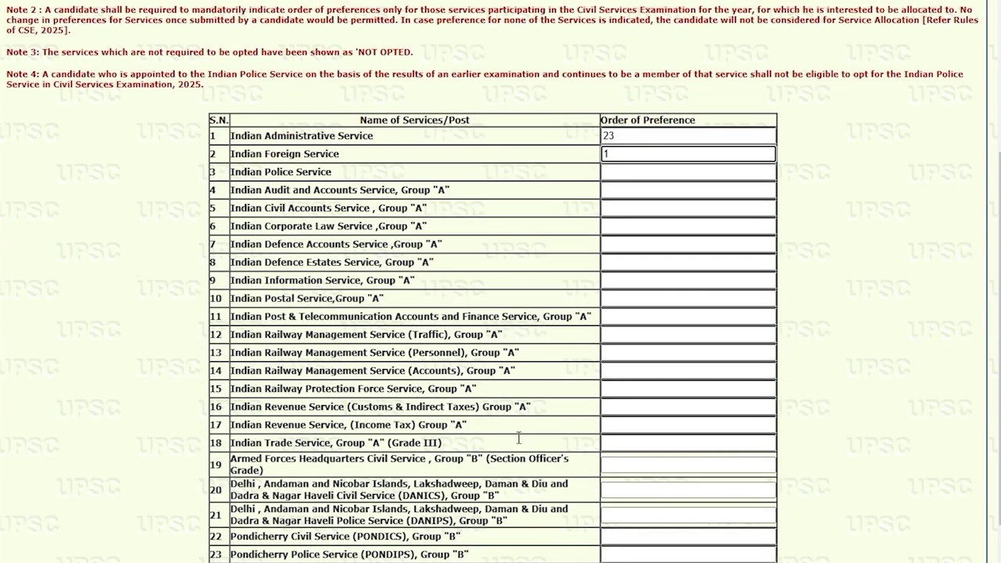
{"action": "scroll", "coordinate": [630, 301], "scroll_direction": "down", "scroll_amount": 1}
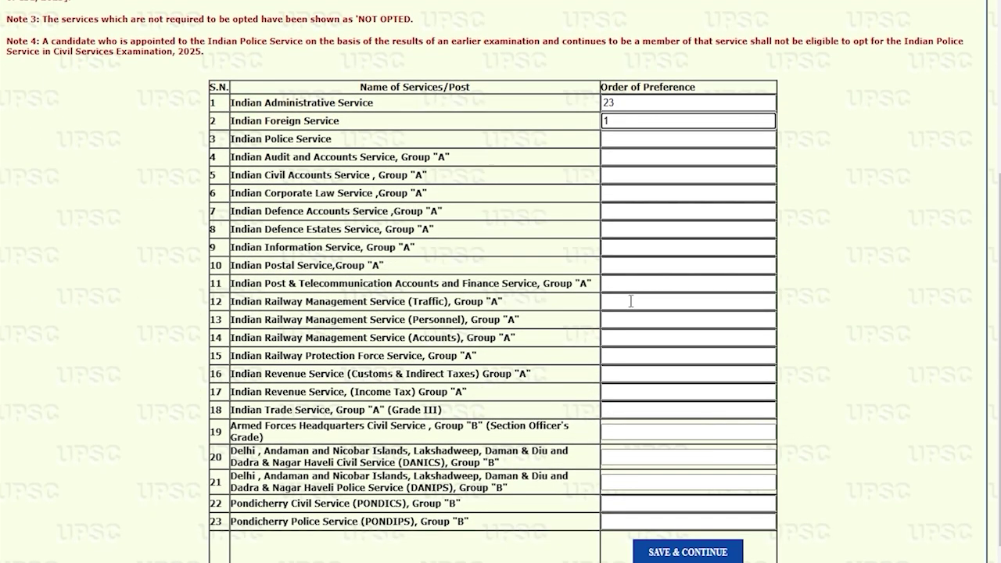
{"action": "left_click", "coordinate": [831, 447]}
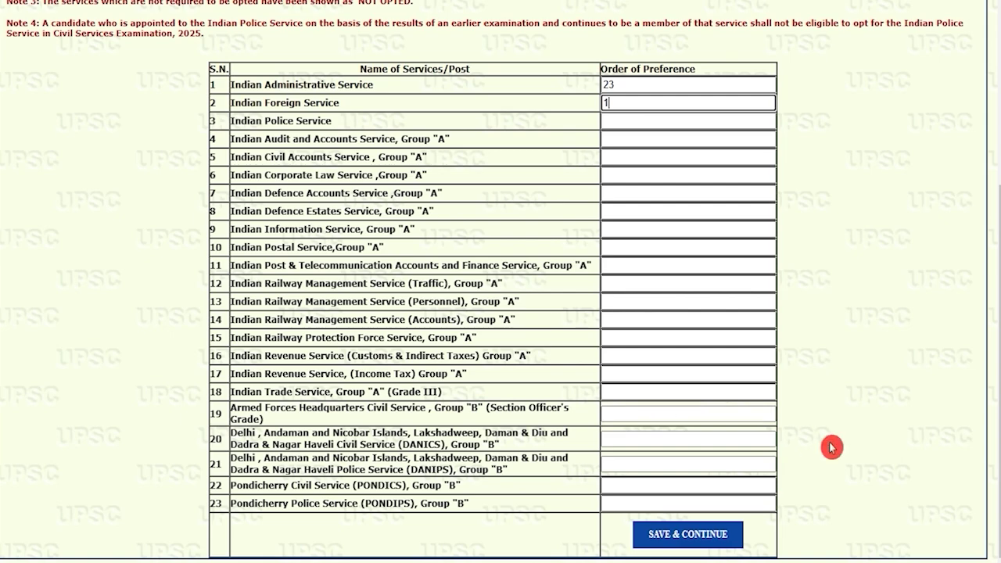
{"action": "left_click", "coordinate": [713, 540]}
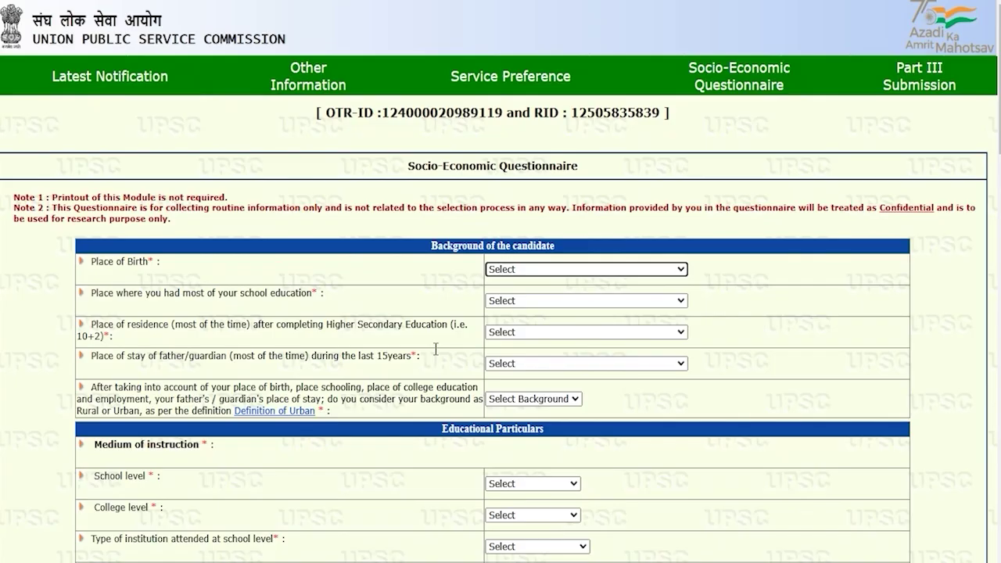
Set Place of Birth and place of school education to Village
{"action": "mouse_move", "coordinate": [399, 290]}
{"action": "left_mouse_down"}
{"action": "mouse_move", "coordinate": [378, 249]}
{"action": "mouse_move", "coordinate": [368, 258]}
{"action": "left_mouse_up"}
{"action": "left_click", "coordinate": [530, 269]}
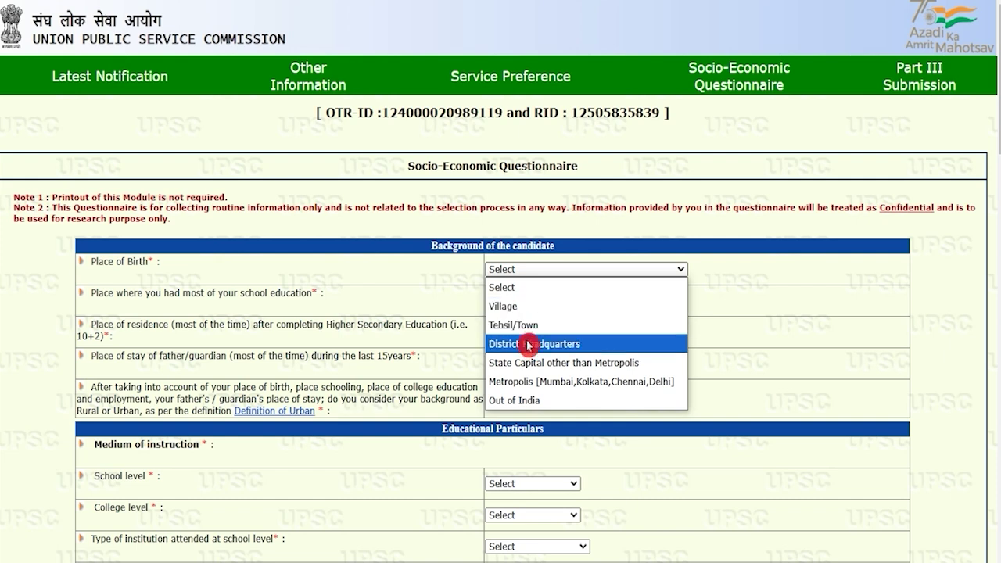
{"action": "left_click", "coordinate": [520, 308]}
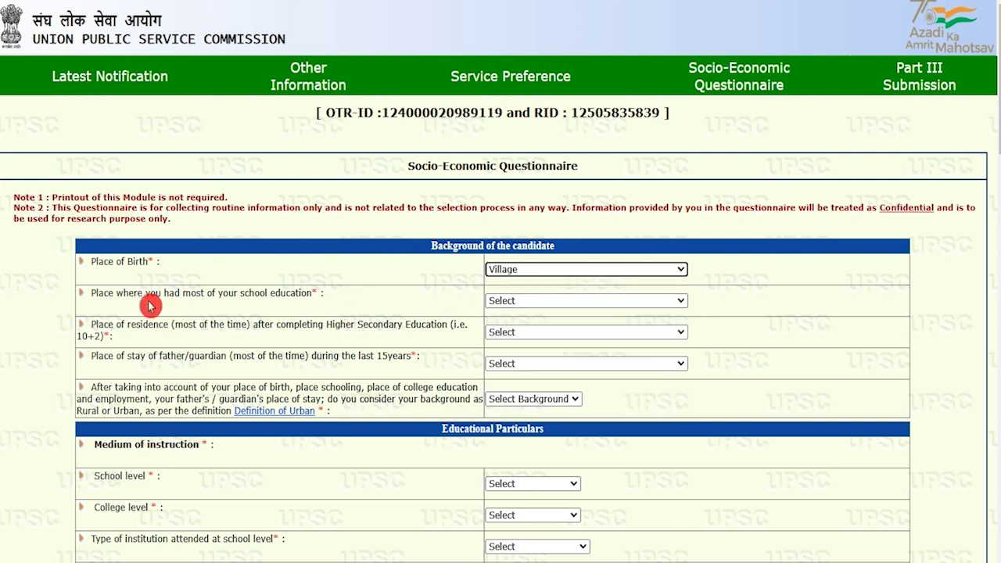
{"action": "left_click_drag", "start_coordinate": [104, 292], "coordinate": [229, 294]}
{"action": "left_click", "coordinate": [510, 300]}
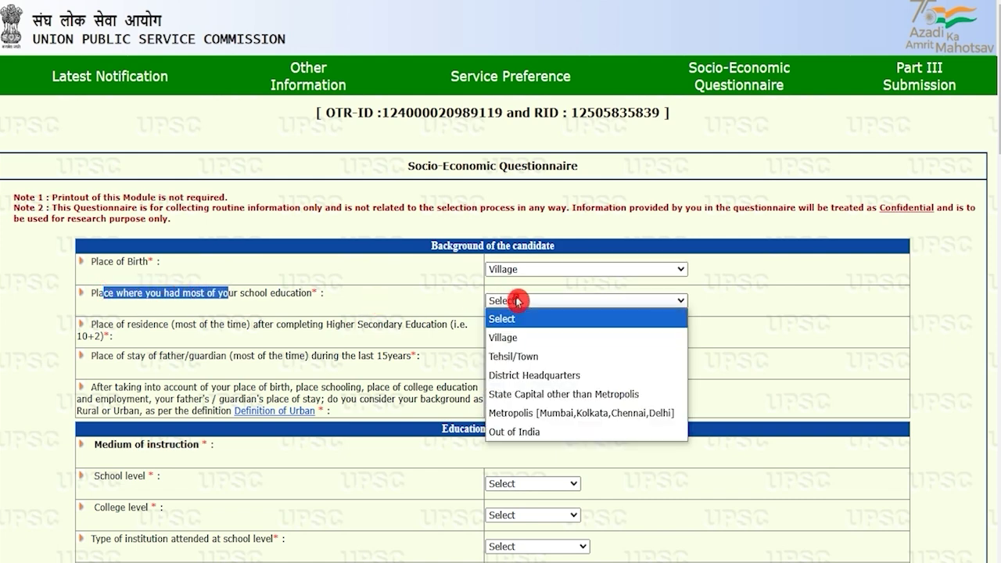
{"action": "left_click", "coordinate": [514, 339]}
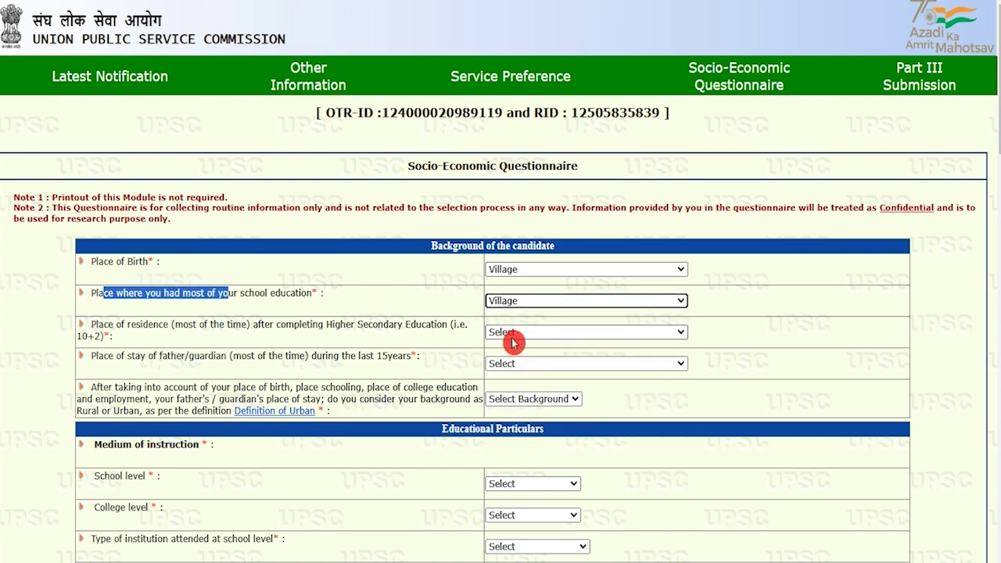
Set post-10+2 residence to Tehsil/Town, father's stay to Village, and background to Urban
{"action": "left_click", "coordinate": [161, 333]}
{"action": "left_click_drag", "start_coordinate": [118, 324], "coordinate": [288, 323]}
{"action": "left_click_drag", "start_coordinate": [350, 324], "coordinate": [422, 324]}
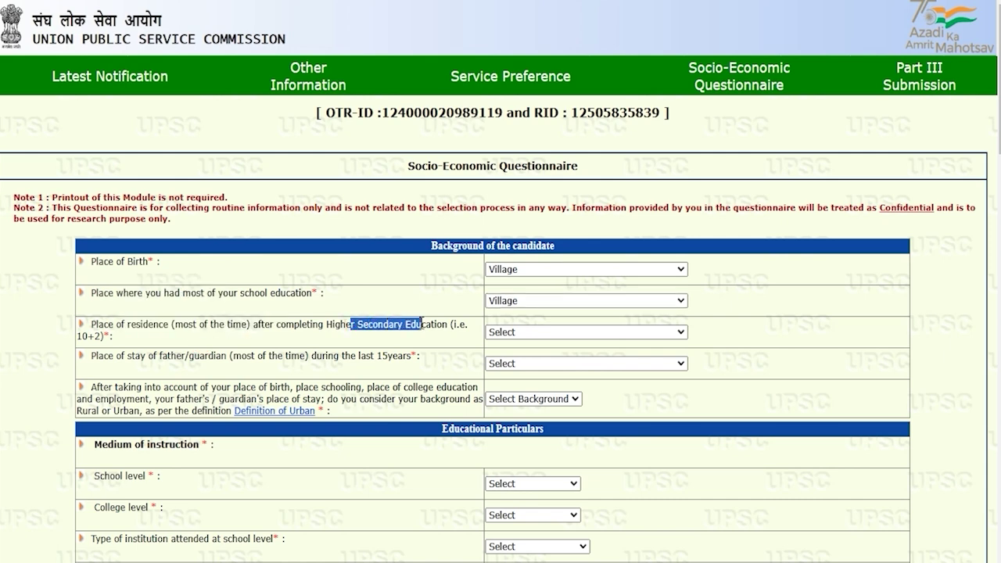
{"action": "left_click", "coordinate": [514, 333]}
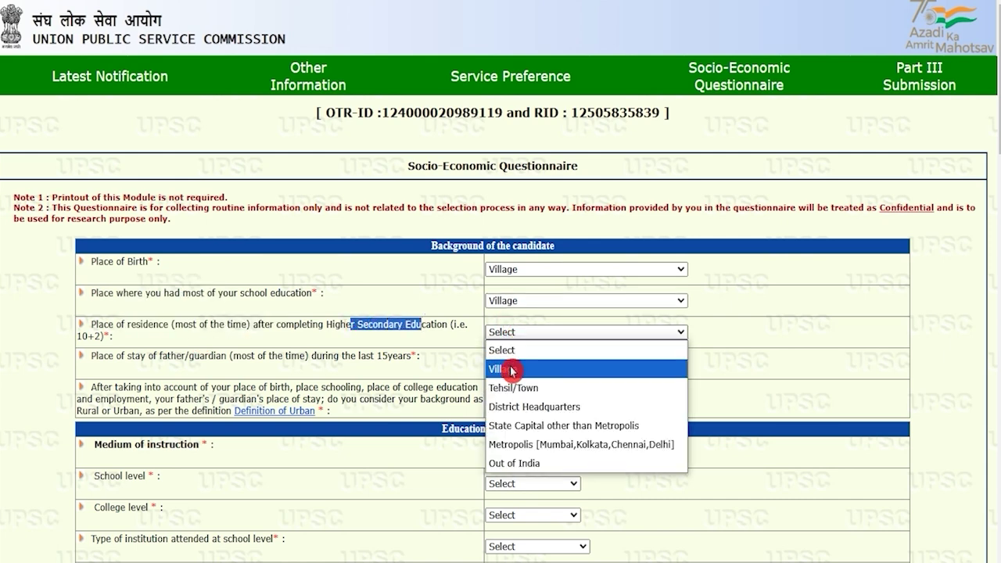
{"action": "left_click", "coordinate": [513, 369]}
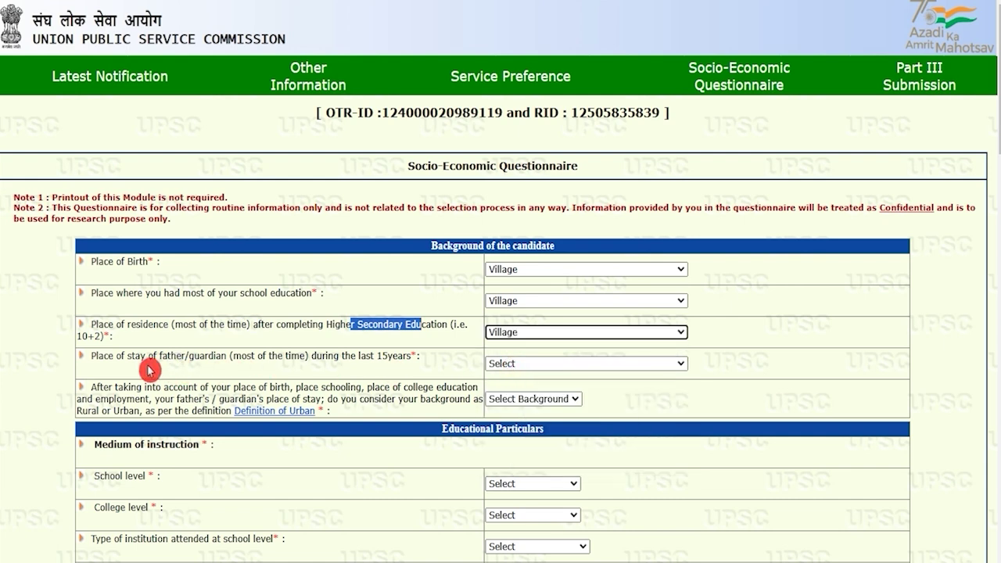
{"action": "left_click_drag", "start_coordinate": [99, 356], "coordinate": [228, 356]}
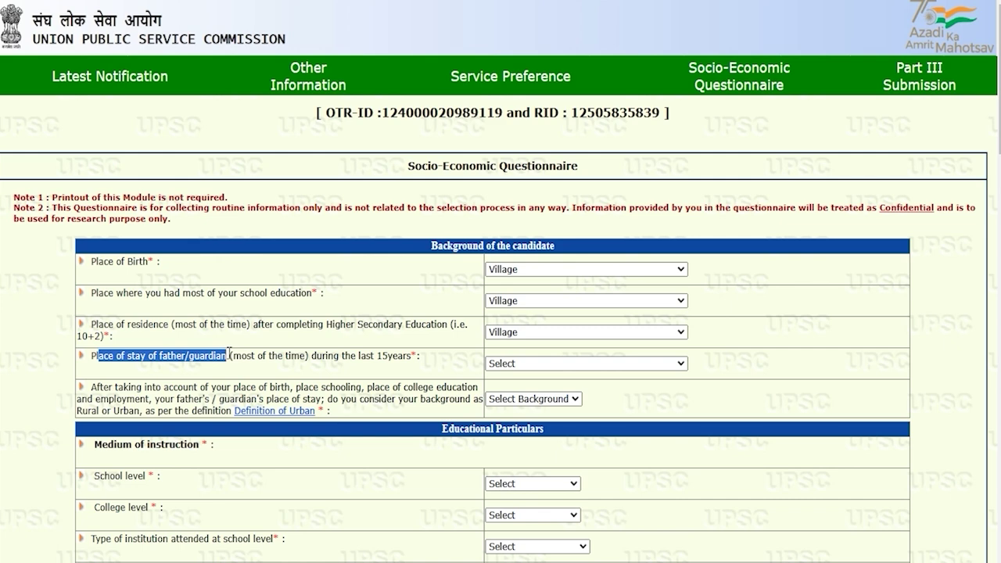
{"action": "left_click_drag", "start_coordinate": [342, 355], "coordinate": [386, 356]}
{"action": "left_click", "coordinate": [513, 363]}
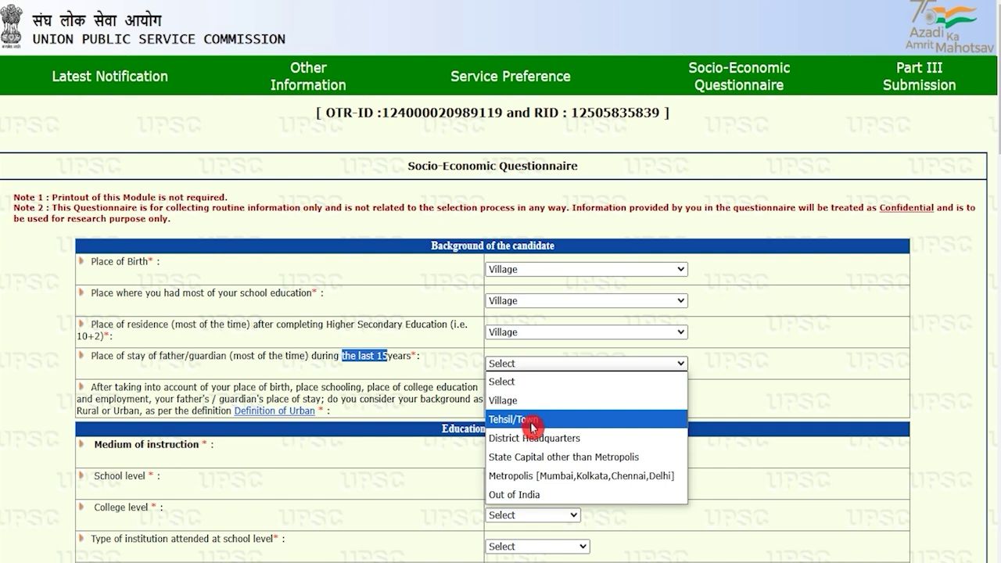
{"action": "left_click", "coordinate": [521, 399]}
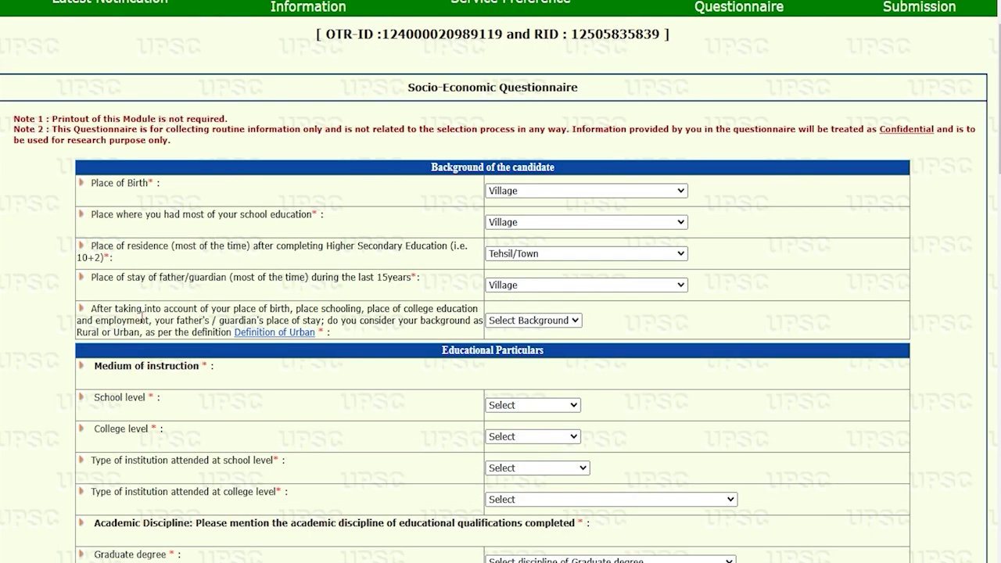
{"action": "left_click", "coordinate": [527, 320]}
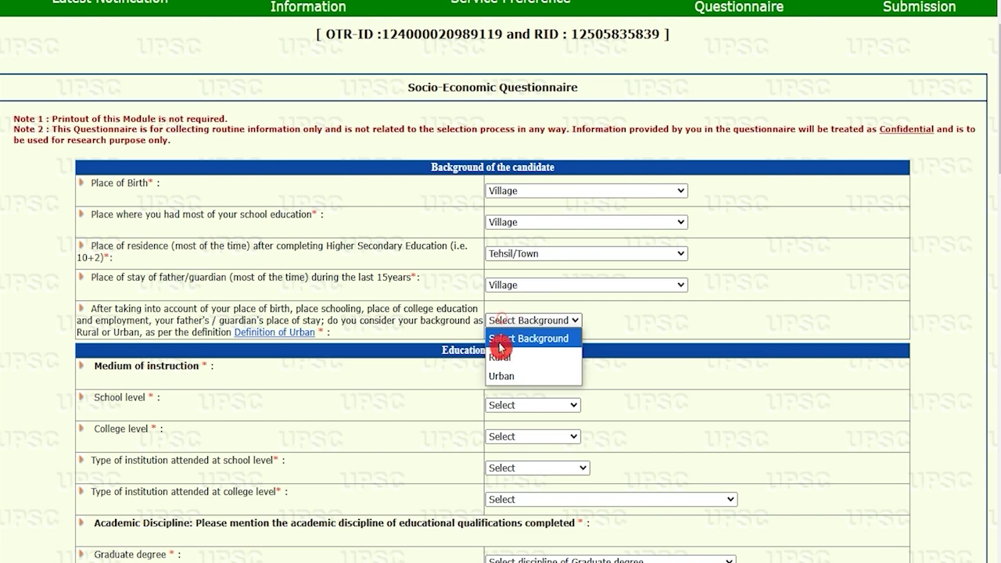
{"action": "left_click", "coordinate": [500, 376]}
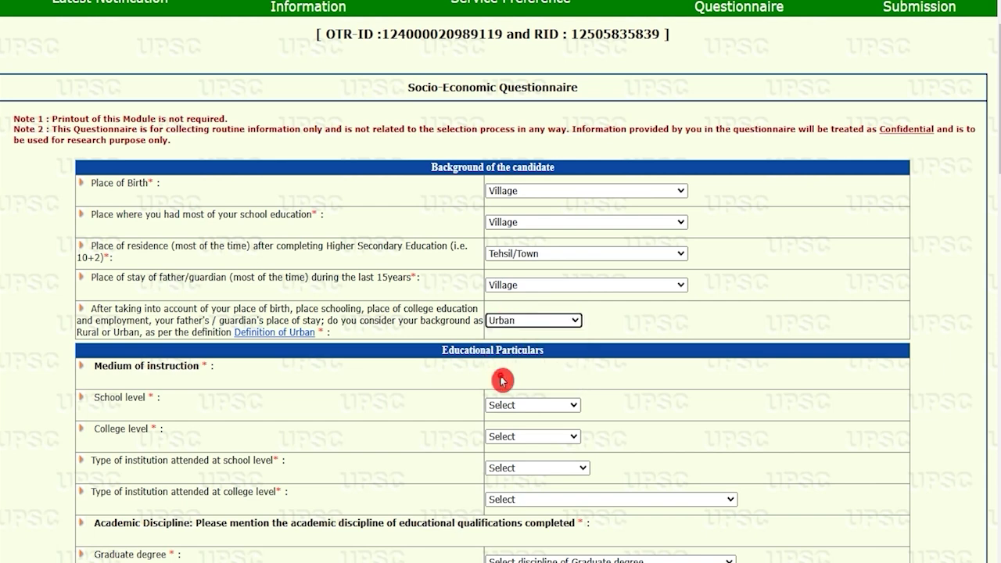
Set the medium of instruction to Hindi at both school and college level
{"action": "scroll", "coordinate": [250, 417], "scroll_direction": "down", "scroll_amount": 2}
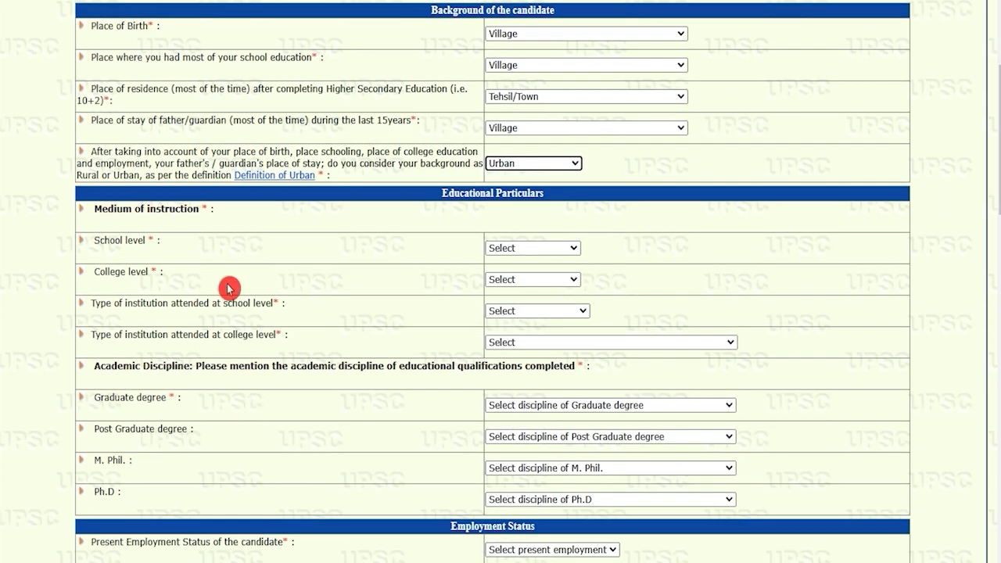
{"action": "left_click_drag", "start_coordinate": [114, 209], "coordinate": [160, 210]}
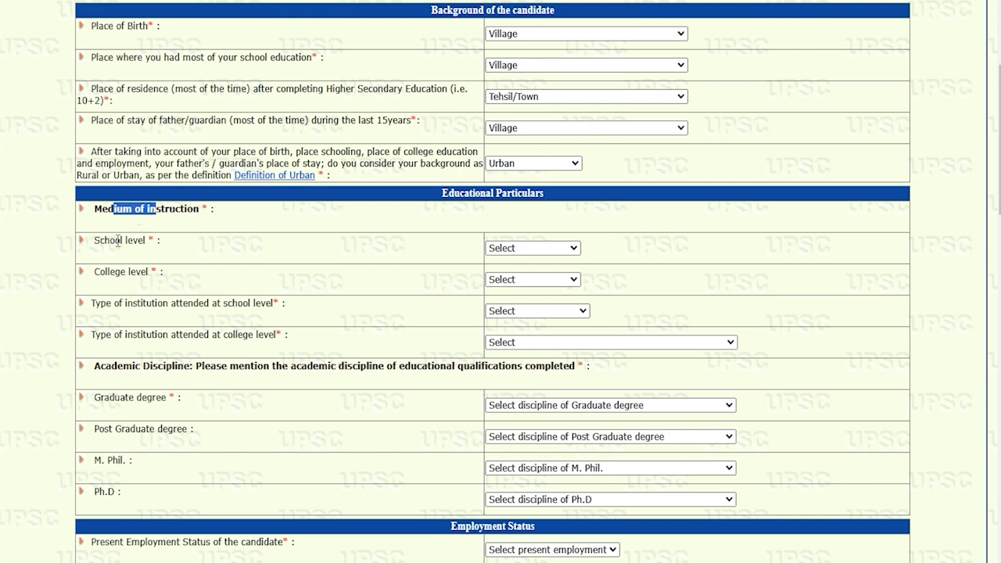
{"action": "left_click_drag", "start_coordinate": [109, 240], "coordinate": [128, 241]}
{"action": "left_click", "coordinate": [491, 253]}
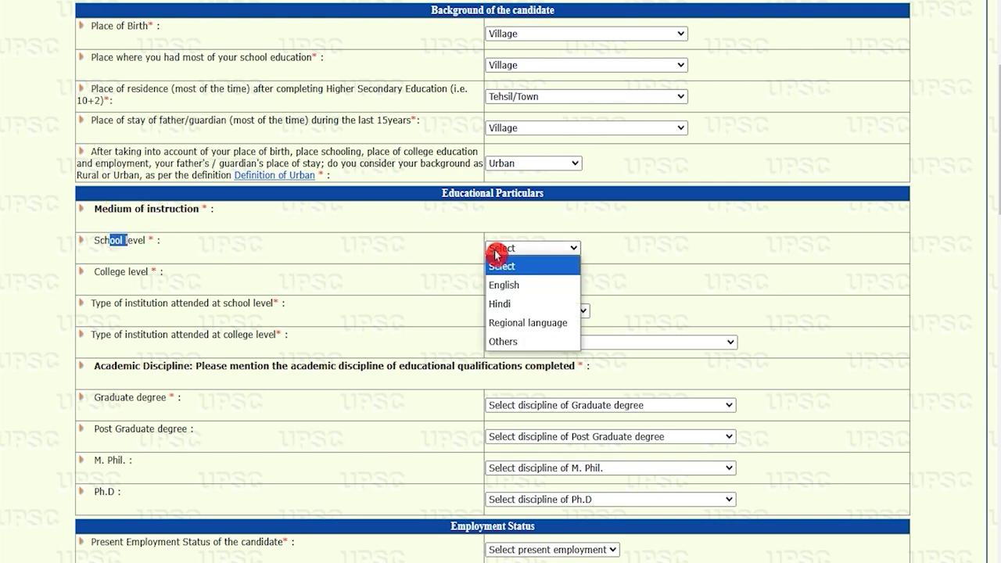
{"action": "left_click", "coordinate": [512, 305]}
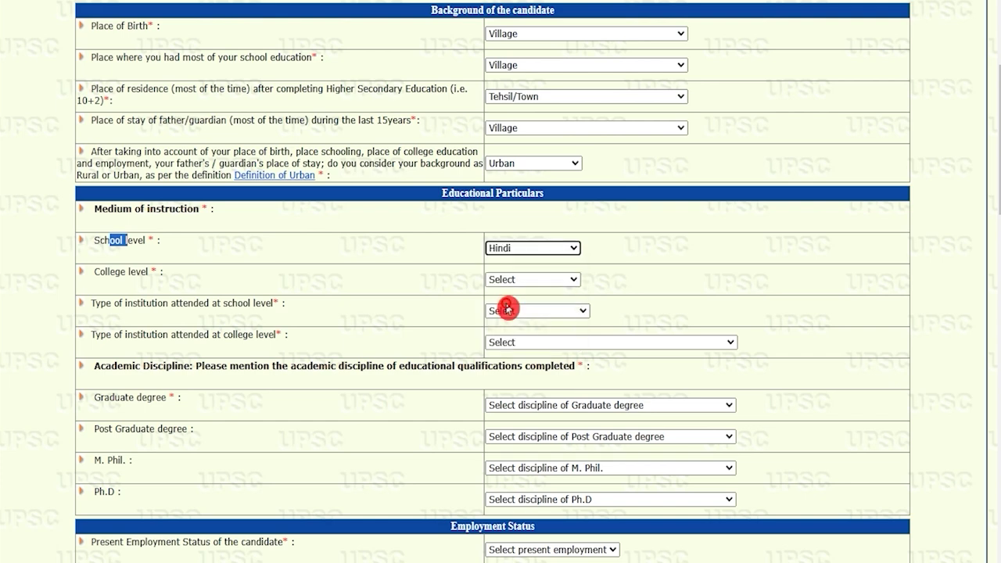
{"action": "left_click", "coordinate": [530, 280]}
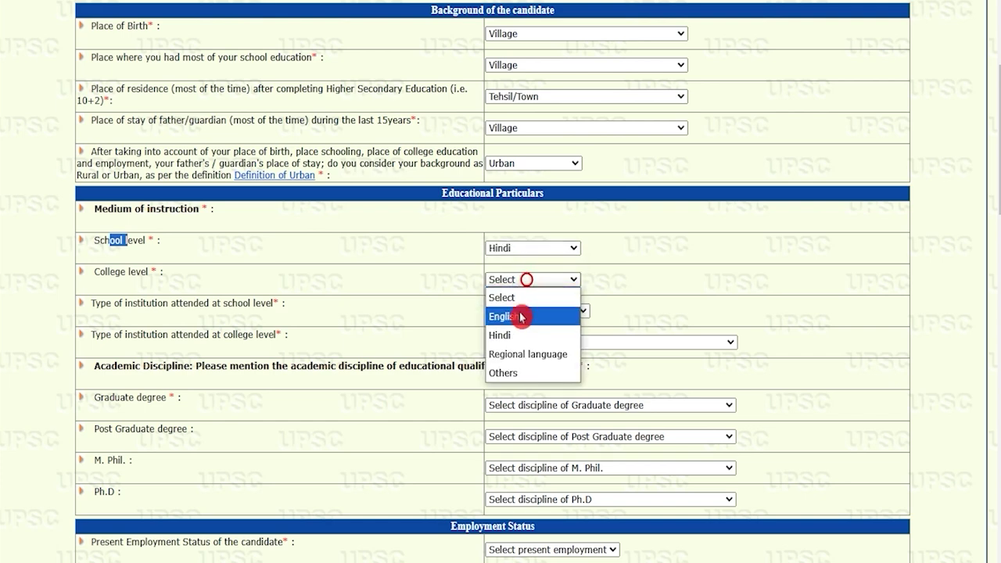
{"action": "left_click", "coordinate": [516, 336]}
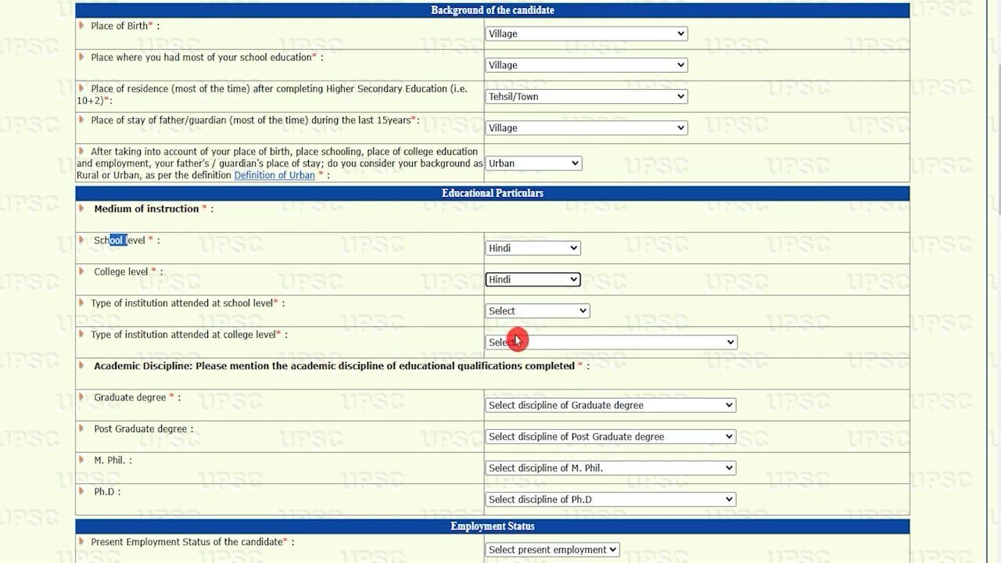
Set institution type to Govt. School and Govt. College/ Institution
{"action": "left_click_drag", "start_coordinate": [127, 303], "coordinate": [249, 305]}
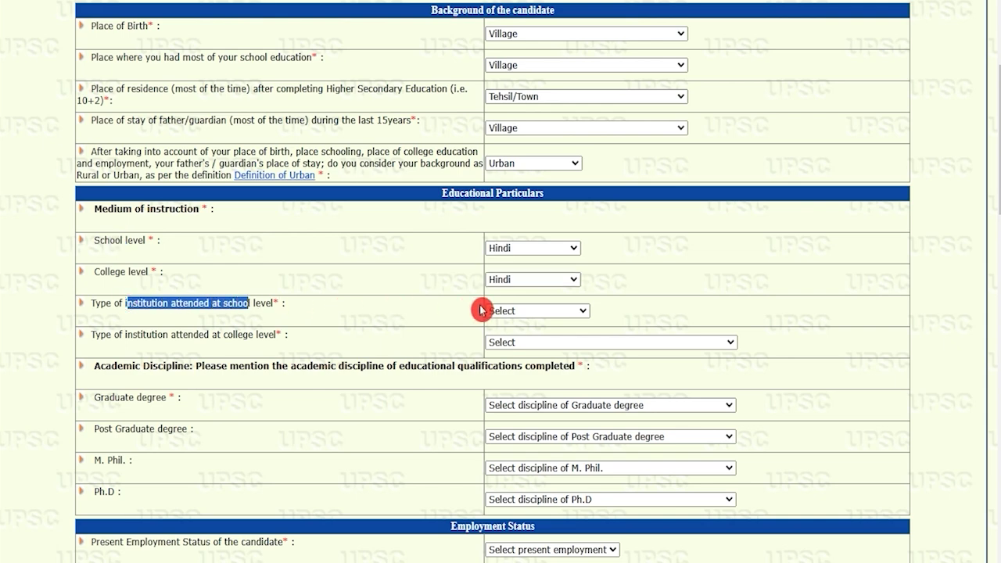
{"action": "left_click", "coordinate": [509, 311]}
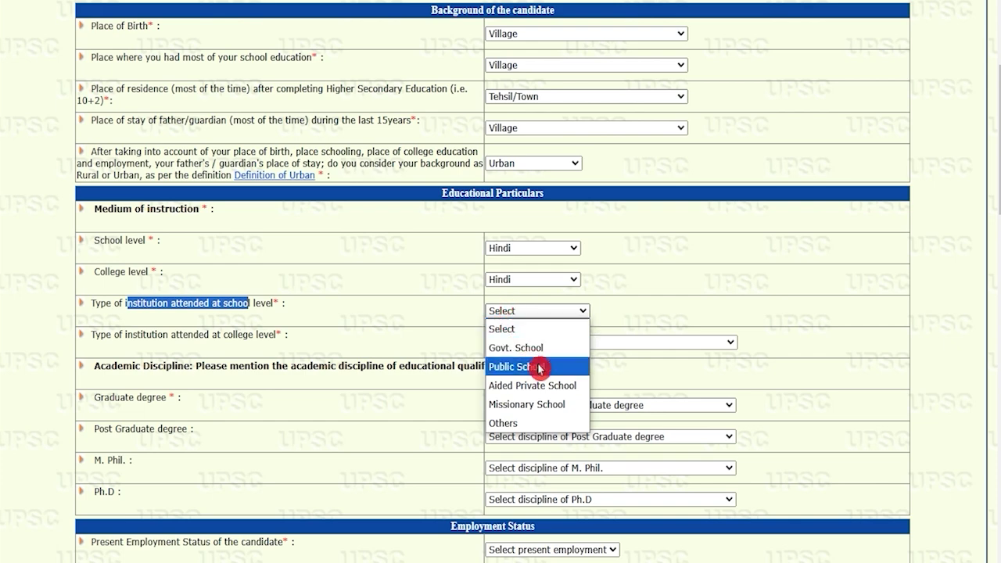
{"action": "left_click", "coordinate": [504, 349]}
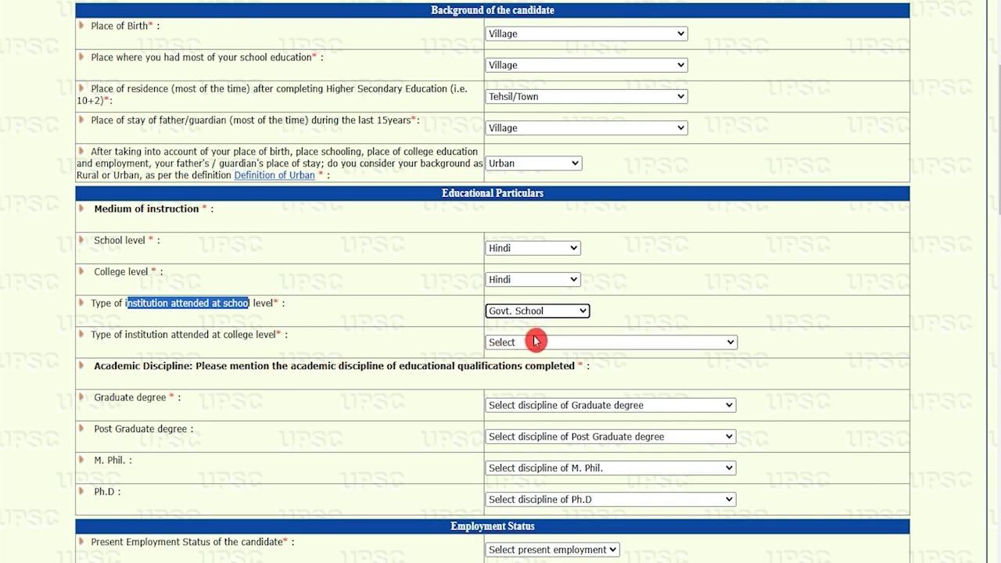
{"action": "left_click", "coordinate": [537, 345]}
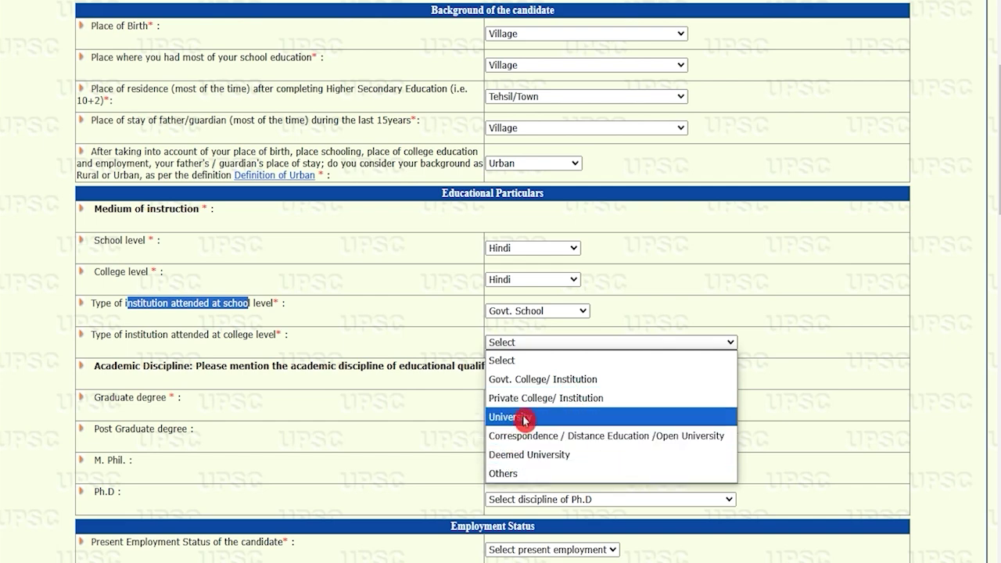
{"action": "left_click", "coordinate": [538, 381]}
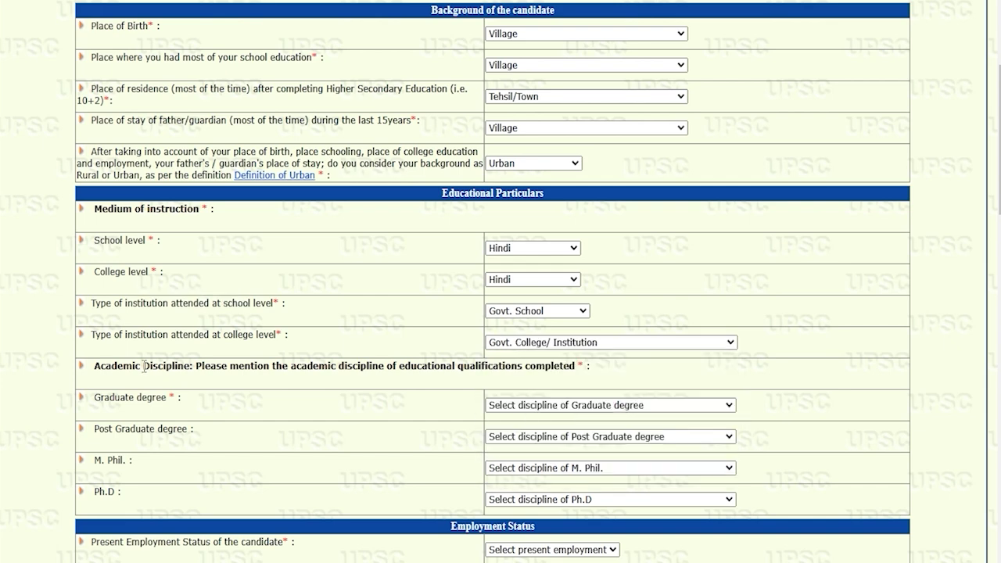
Choose Others as the Graduate and Post Graduate degree disciplines
{"action": "left_click_drag", "start_coordinate": [144, 366], "coordinate": [154, 399]}
{"action": "left_click", "coordinate": [516, 411]}
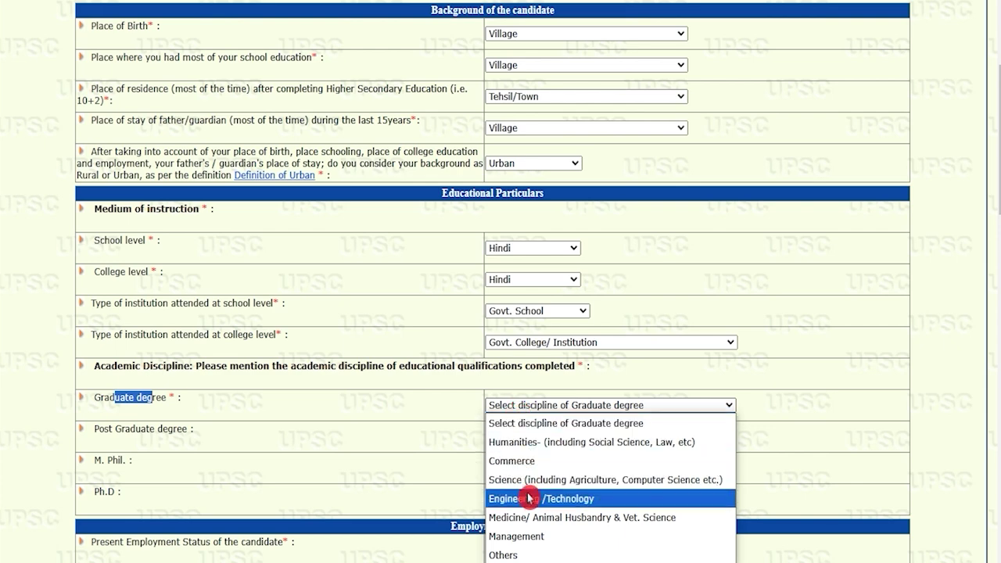
{"action": "left_click", "coordinate": [519, 555]}
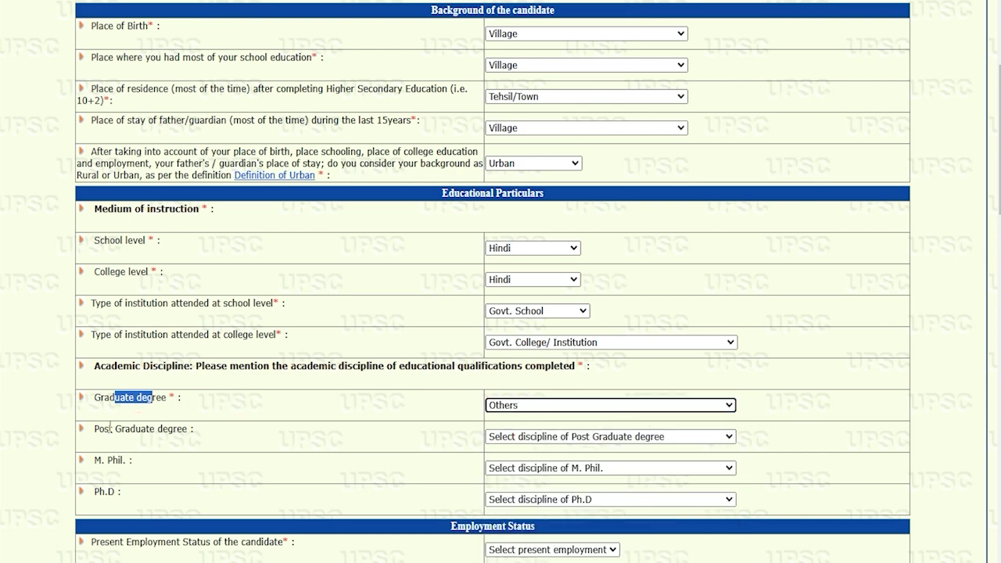
{"action": "left_click_drag", "start_coordinate": [94, 428], "coordinate": [180, 429]}
{"action": "left_click", "coordinate": [522, 440]}
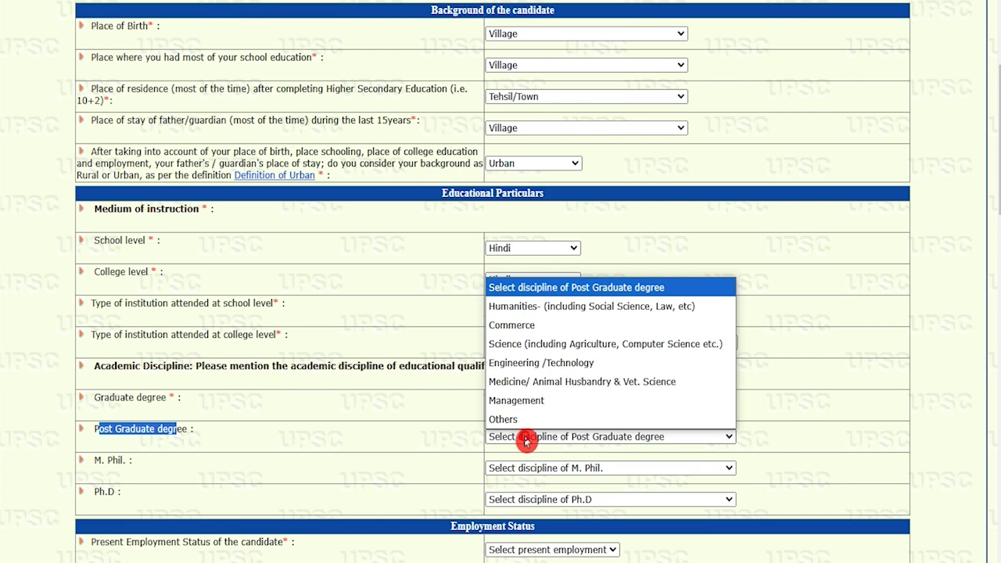
{"action": "left_click", "coordinate": [524, 419]}
Leave the M. Phil. and Ph.D discipline dropdowns unselected
{"action": "scroll", "coordinate": [582, 450], "scroll_direction": "down", "scroll_amount": 2}
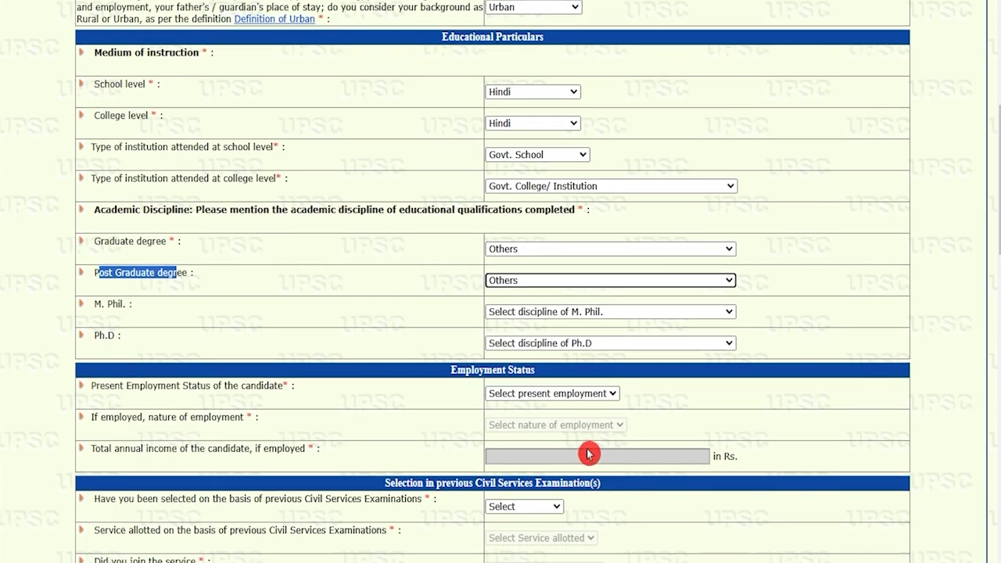
{"action": "left_click", "coordinate": [542, 316]}
{"action": "left_click", "coordinate": [542, 315]}
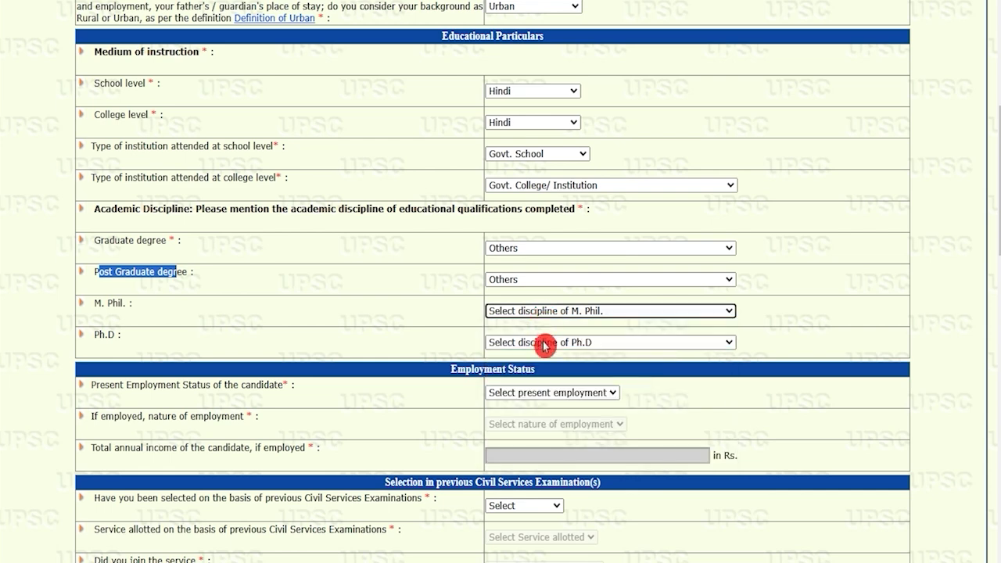
{"action": "left_click", "coordinate": [543, 344]}
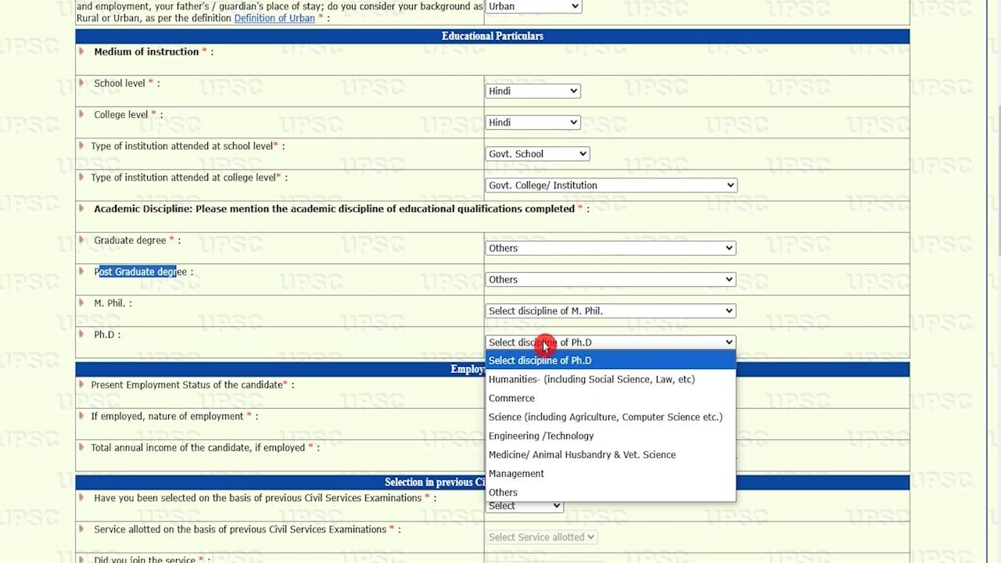
{"action": "left_click", "coordinate": [543, 345]}
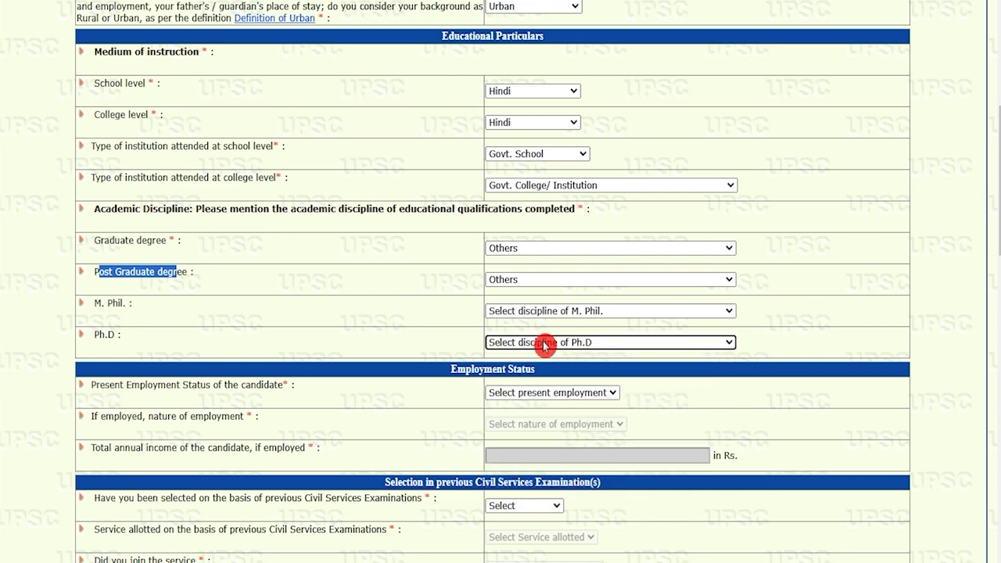
Set Present Employment Status to Unemployed, correcting an initial Employed choice
{"action": "left_click_drag", "start_coordinate": [104, 385], "coordinate": [253, 385]}
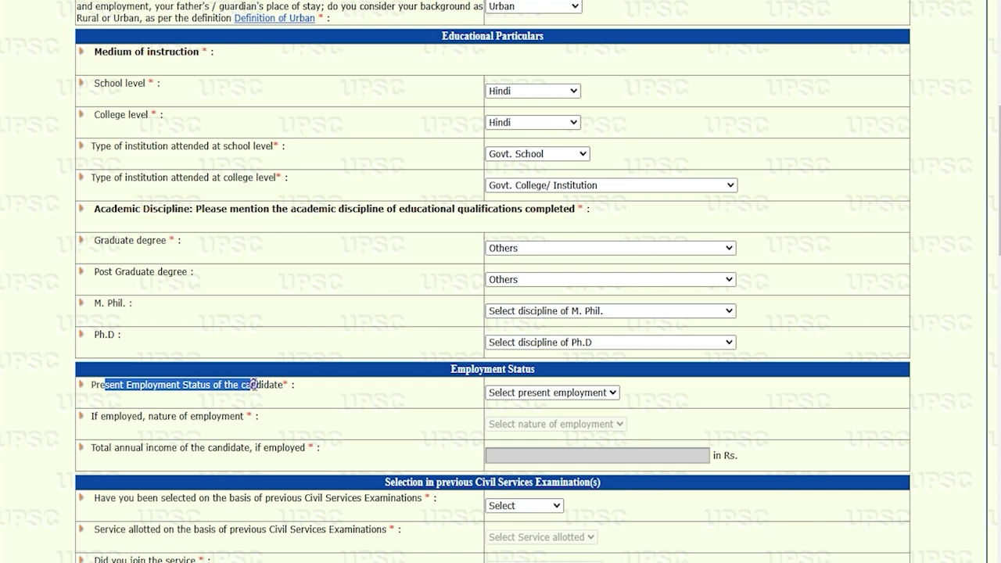
{"action": "left_click", "coordinate": [552, 394]}
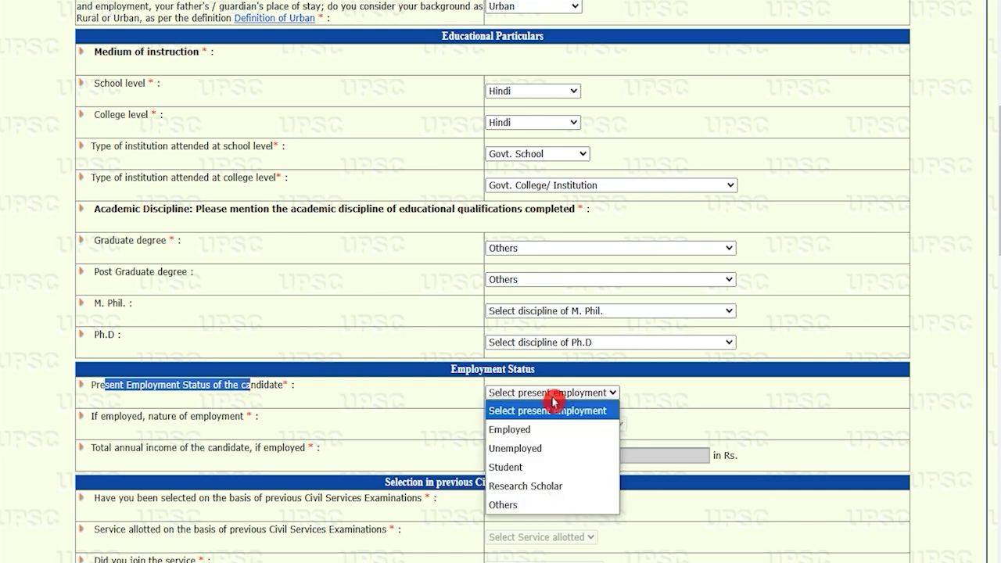
{"action": "left_click", "coordinate": [512, 429]}
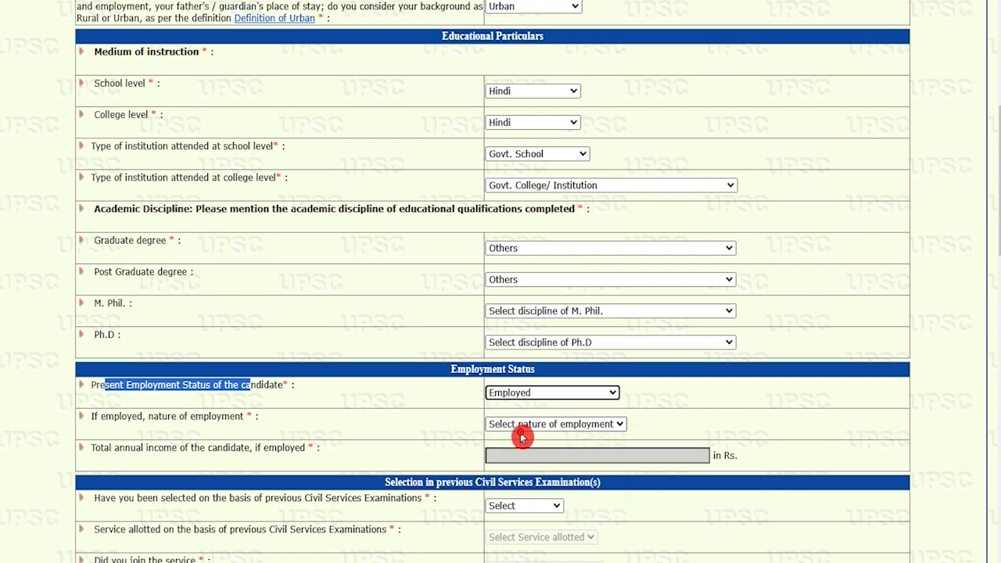
{"action": "left_click_drag", "start_coordinate": [114, 416], "coordinate": [197, 416]}
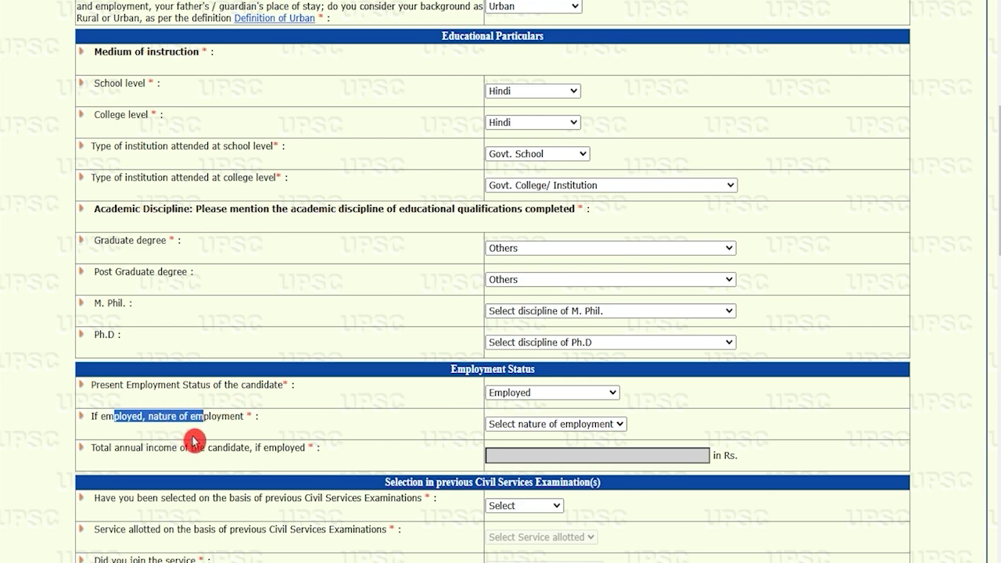
{"action": "left_click_drag", "start_coordinate": [136, 447], "coordinate": [228, 447]}
{"action": "left_click", "coordinate": [509, 397]}
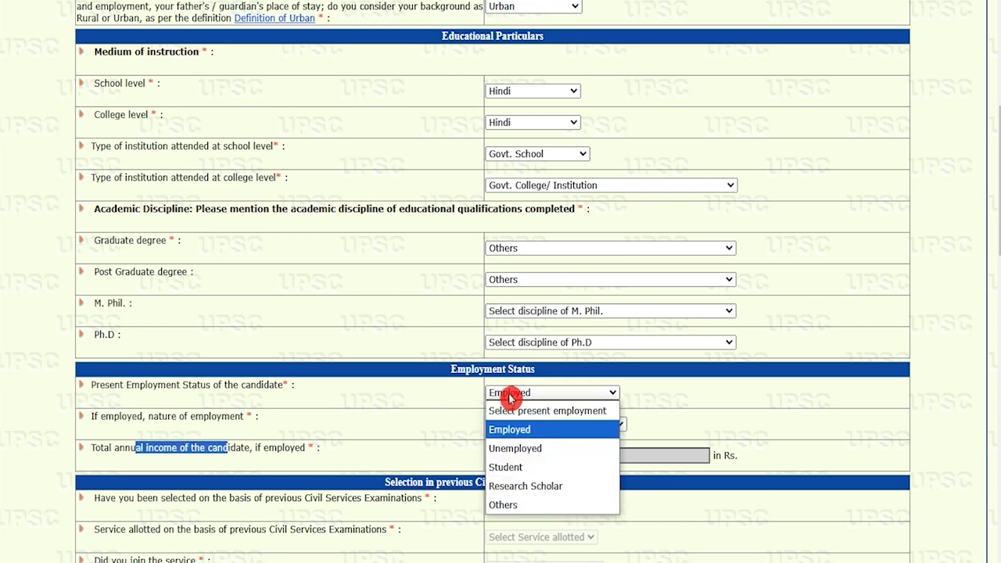
{"action": "left_click", "coordinate": [520, 448]}
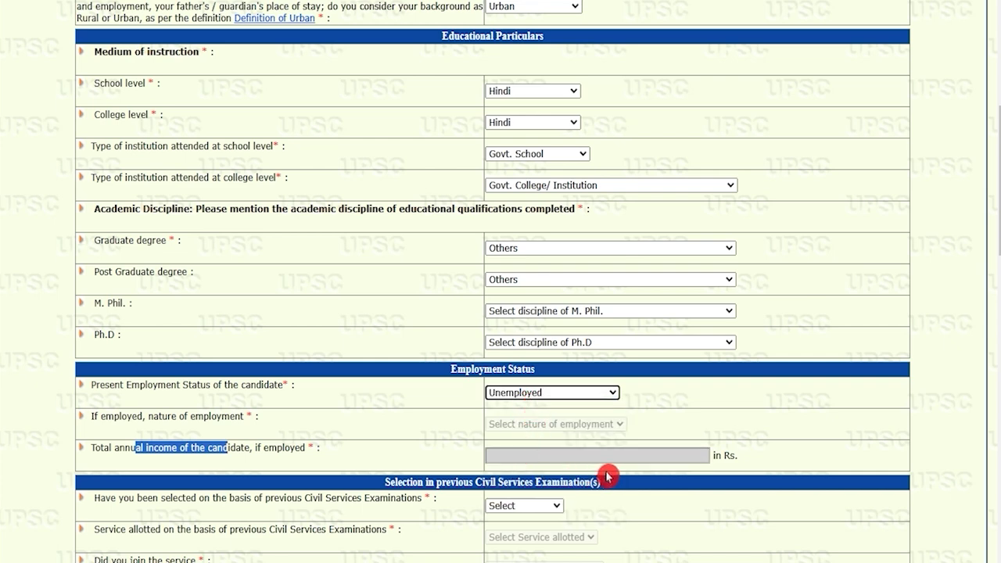
Choose No in the 'Have you been selected…' previous Civil Services dropdown
{"action": "scroll", "coordinate": [460, 458], "scroll_direction": "down", "scroll_amount": 3}
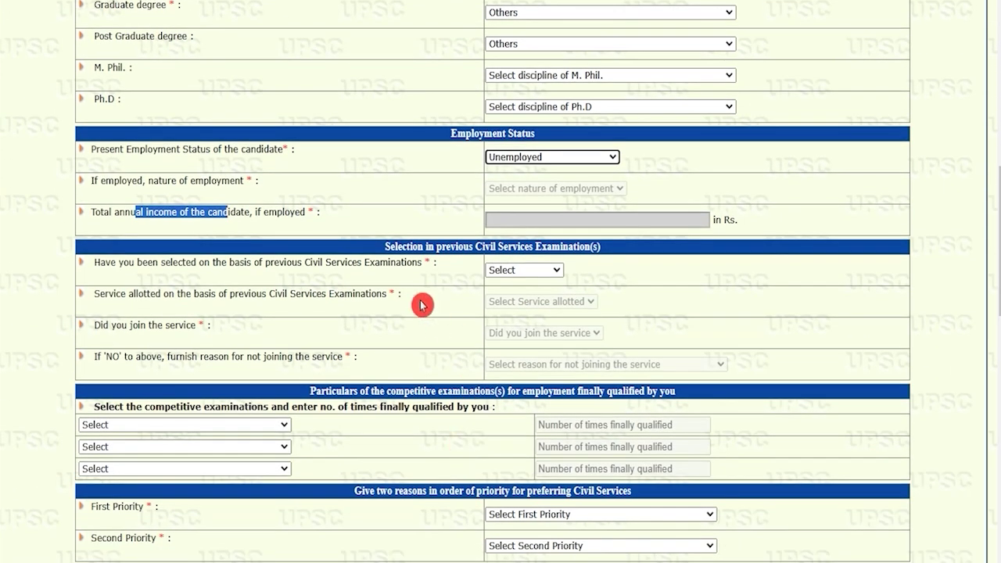
{"action": "left_click", "coordinate": [449, 250]}
{"action": "left_click", "coordinate": [441, 249]}
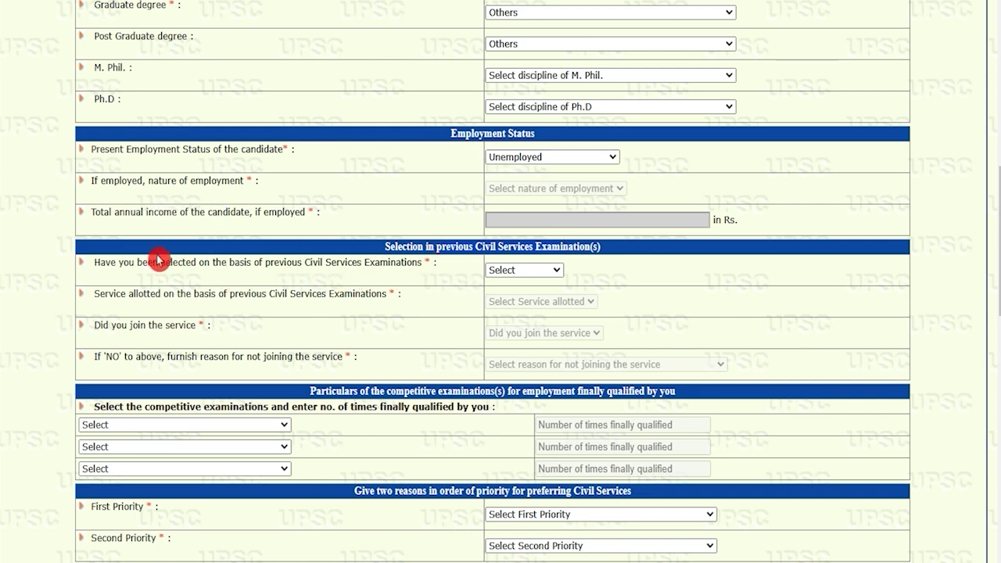
{"action": "left_click", "coordinate": [520, 270]}
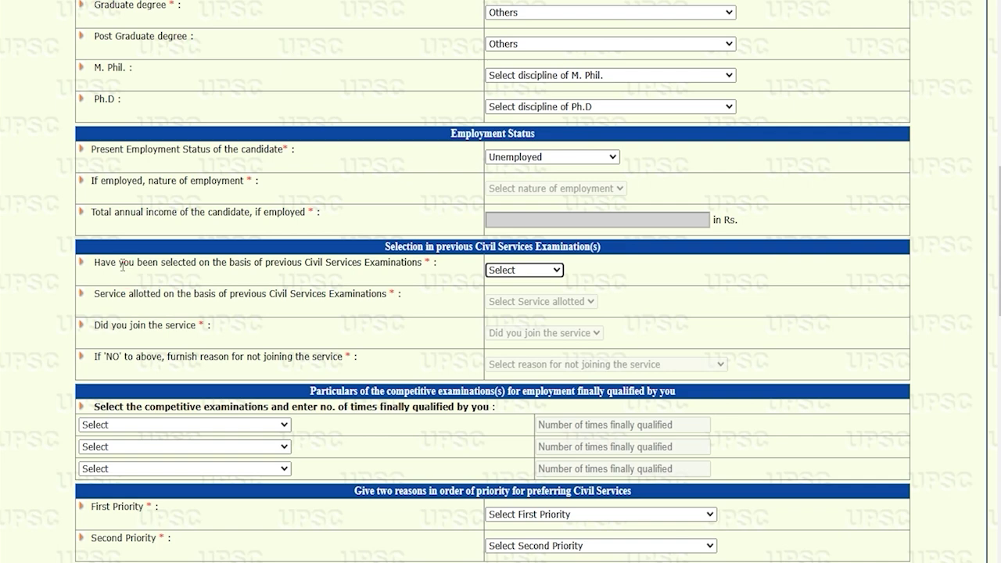
{"action": "left_click_drag", "start_coordinate": [119, 263], "coordinate": [313, 263]}
{"action": "left_click", "coordinate": [538, 272]}
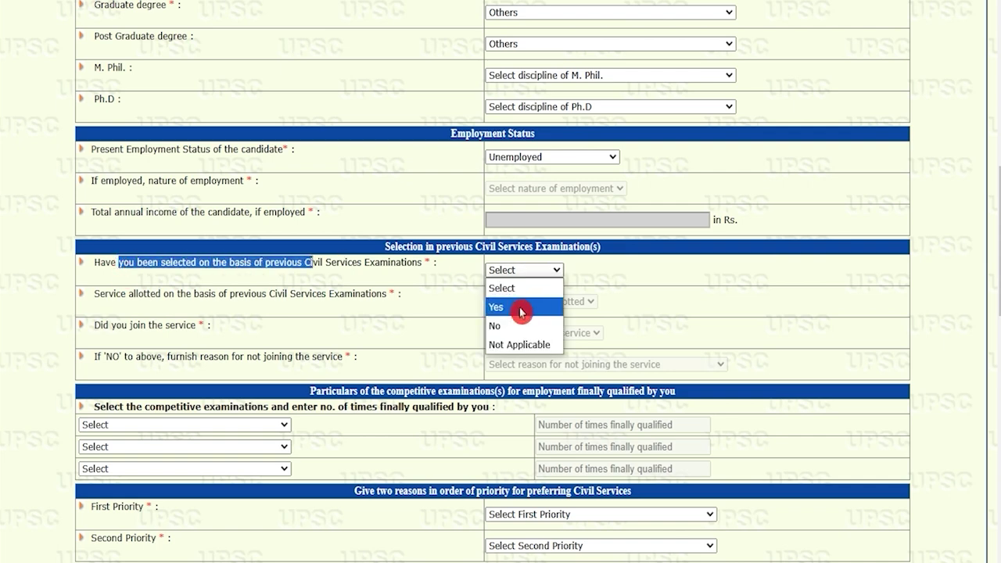
{"action": "left_click", "coordinate": [508, 328]}
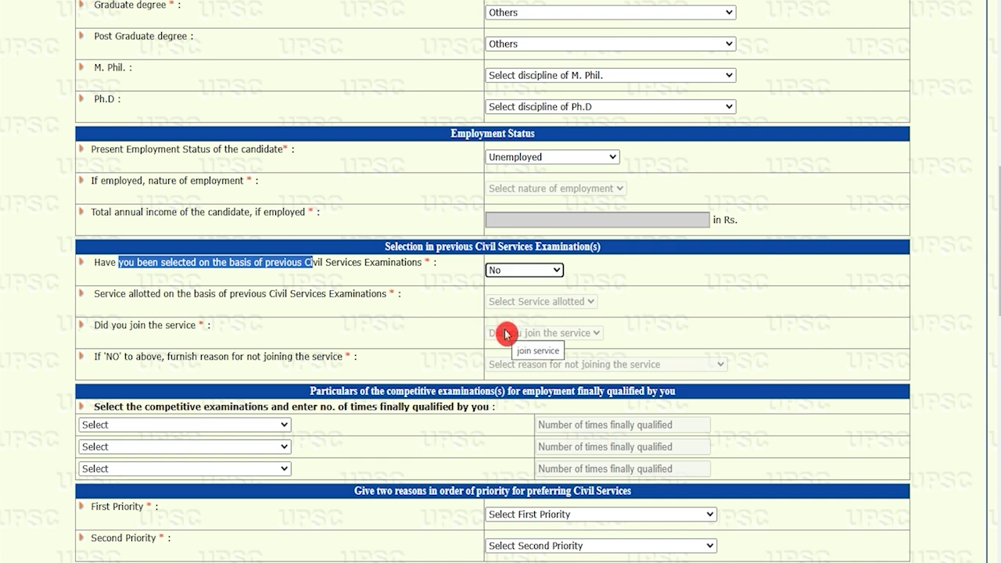
{"action": "left_click", "coordinate": [243, 428]}
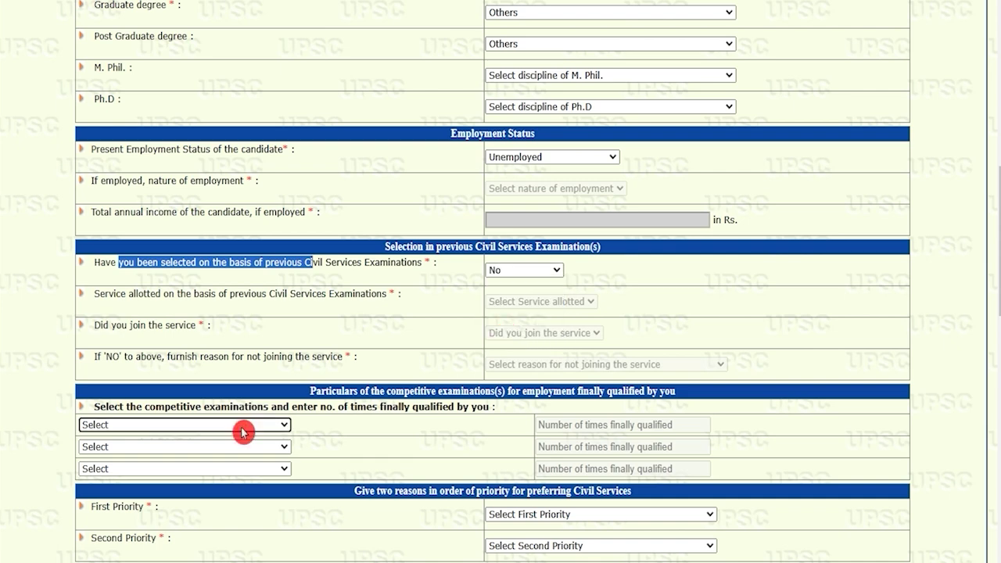
{"action": "left_click", "coordinate": [384, 394]}
Set all three competitive examination rows to 'Any other Examination'
{"action": "scroll", "coordinate": [438, 391], "scroll_direction": "down", "scroll_amount": 3}
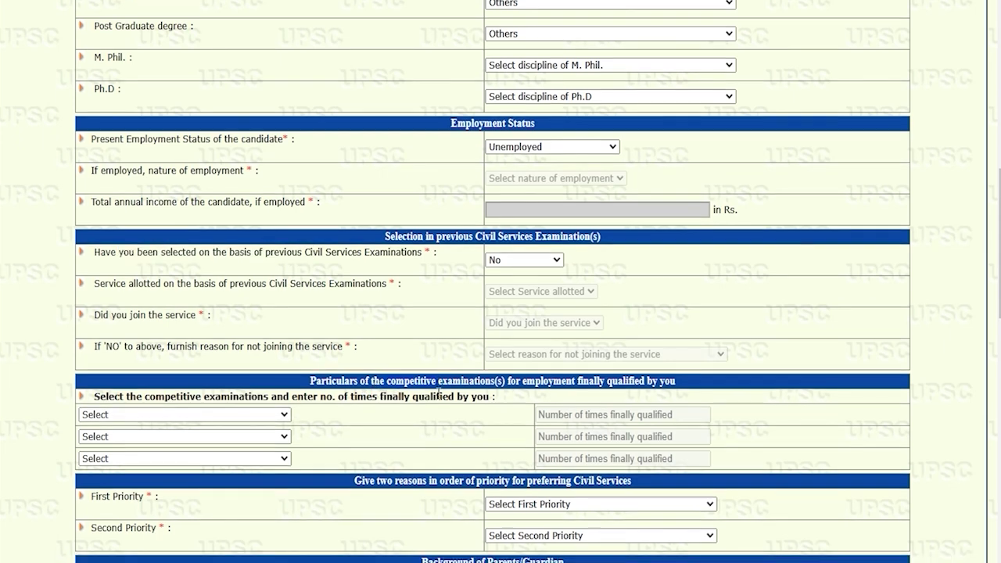
{"action": "left_click", "coordinate": [264, 196]}
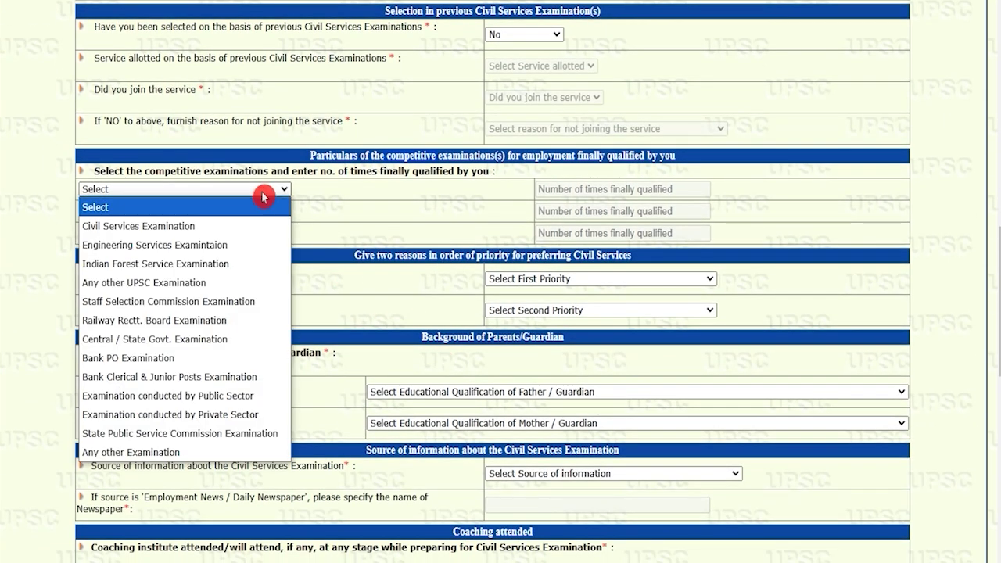
{"action": "left_click", "coordinate": [171, 452]}
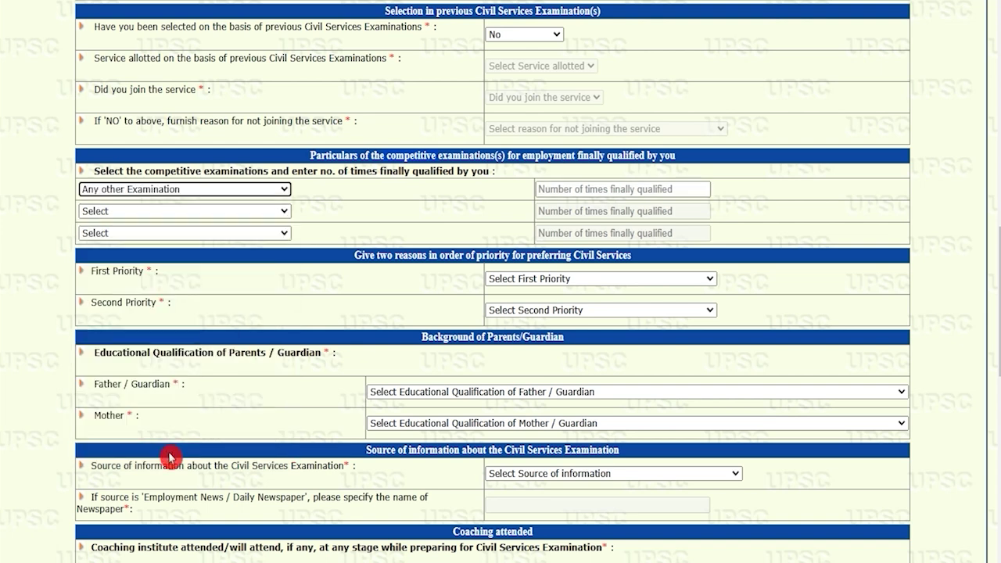
{"action": "left_click", "coordinate": [220, 221]}
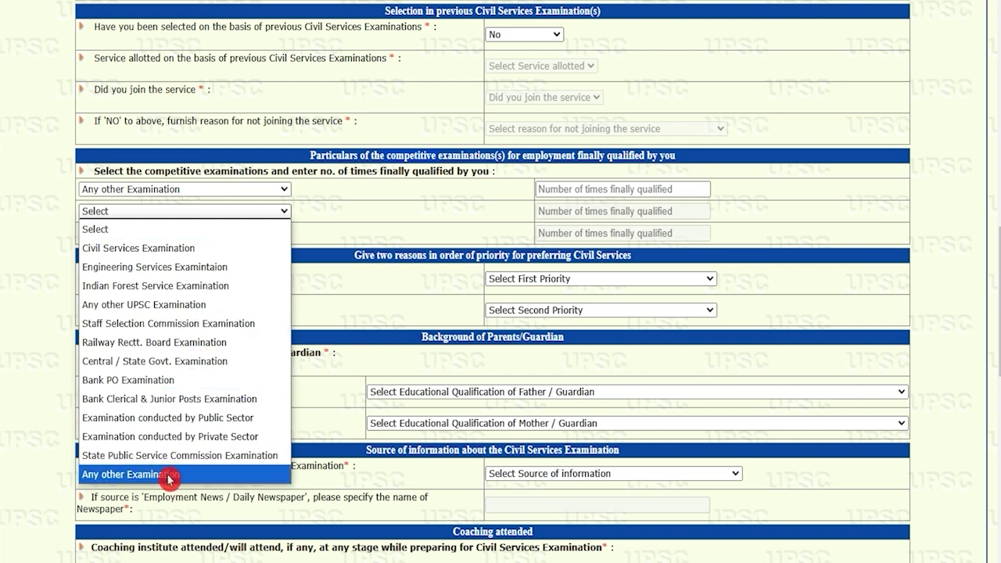
{"action": "left_click", "coordinate": [168, 474]}
{"action": "left_click", "coordinate": [227, 236]}
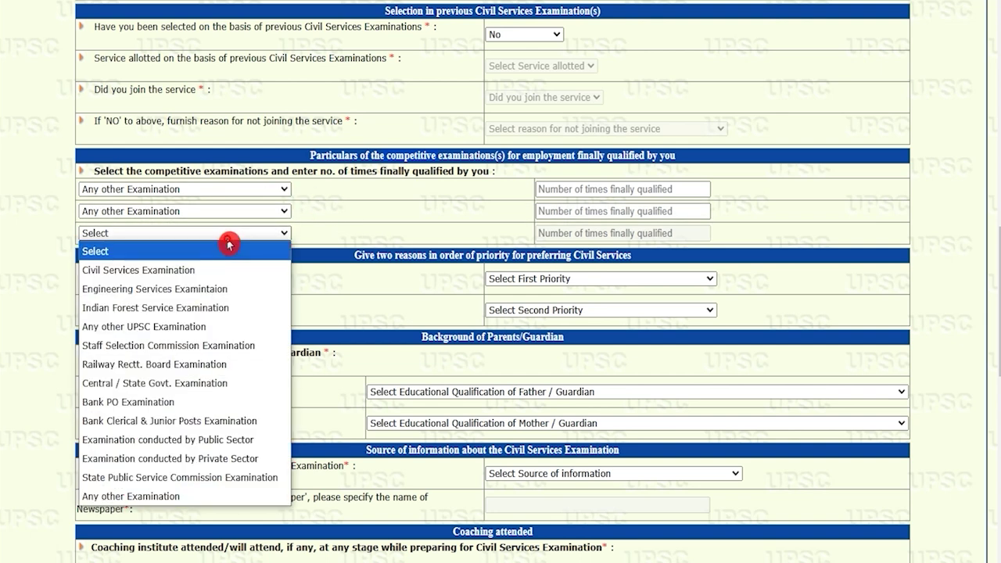
{"action": "left_click", "coordinate": [160, 497]}
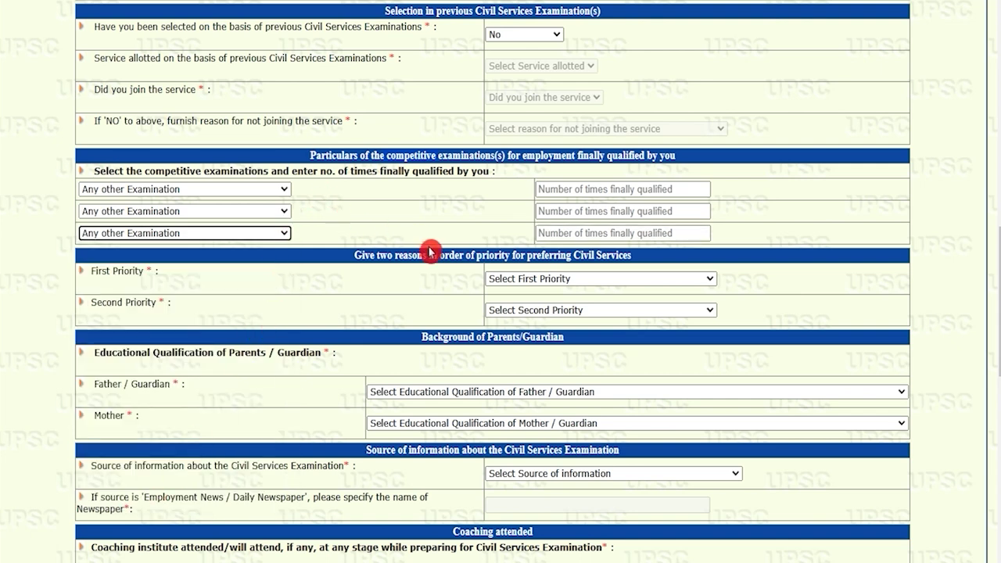
Open the First Priority reason list for the competitive examinations question
{"action": "left_click", "coordinate": [524, 280]}
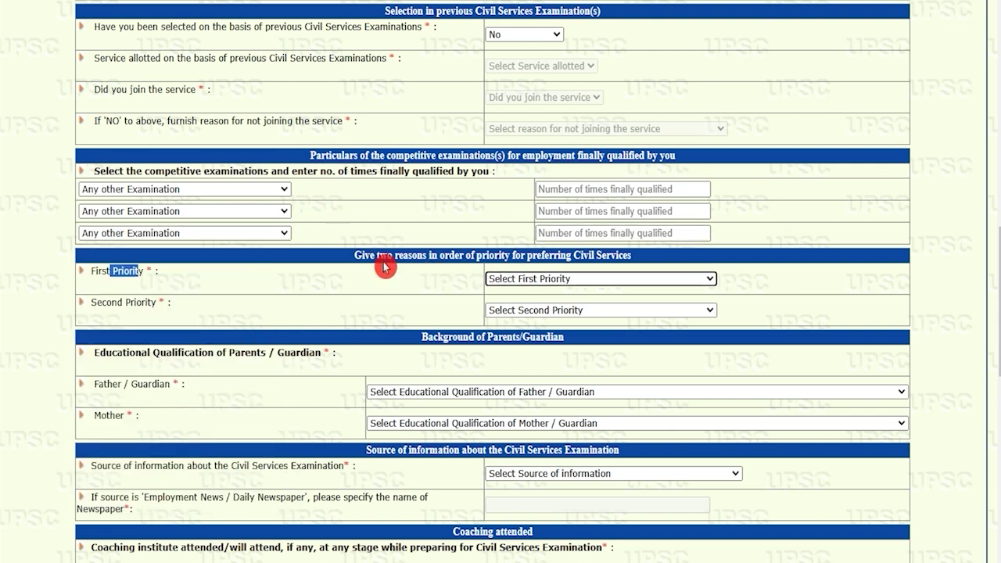
{"action": "left_click_drag", "start_coordinate": [98, 271], "coordinate": [129, 271]}
{"action": "left_click", "coordinate": [535, 279]}
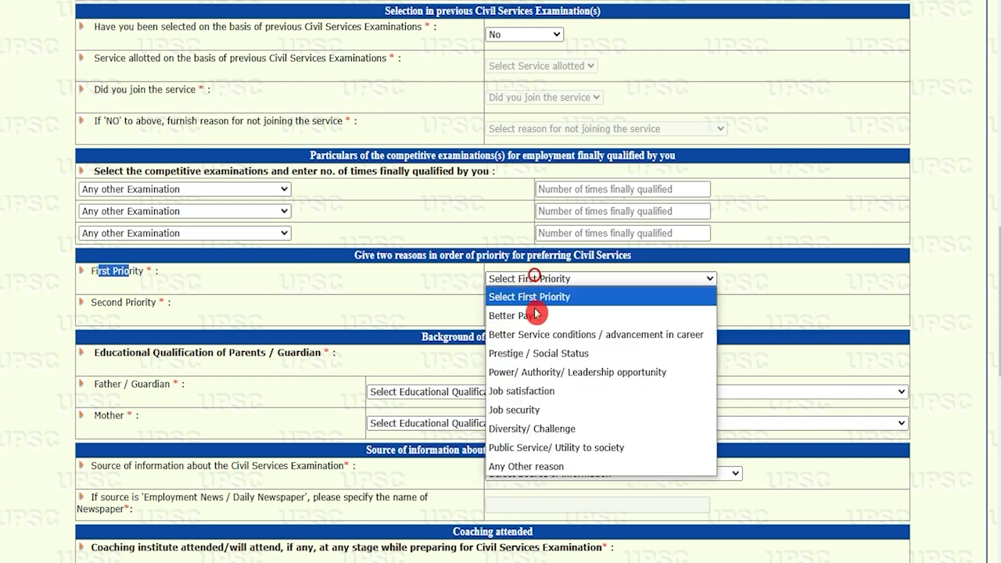
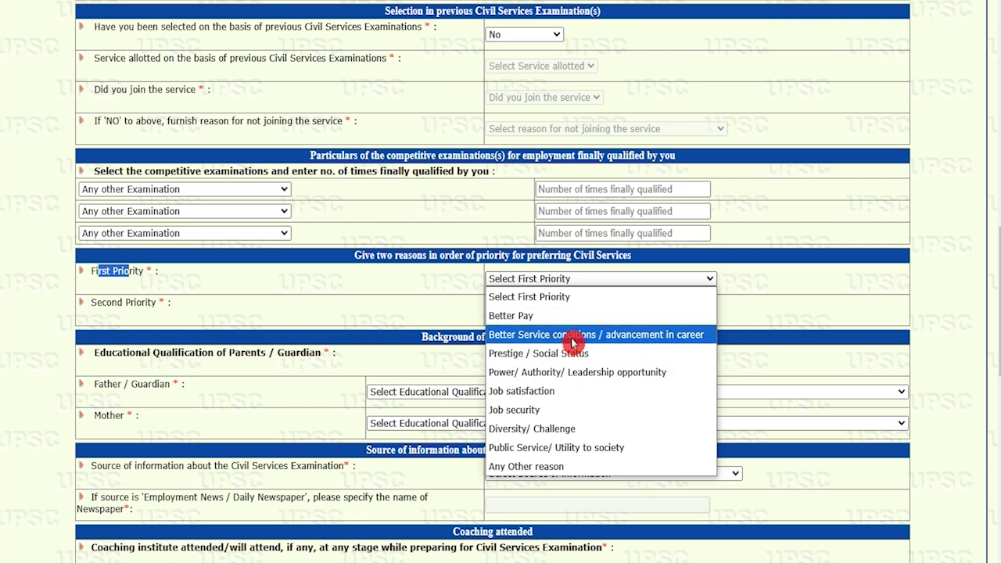
Choose 'Any Other reason' for both First and Second Priority of preferring Civil Services
{"action": "left_click", "coordinate": [545, 466]}
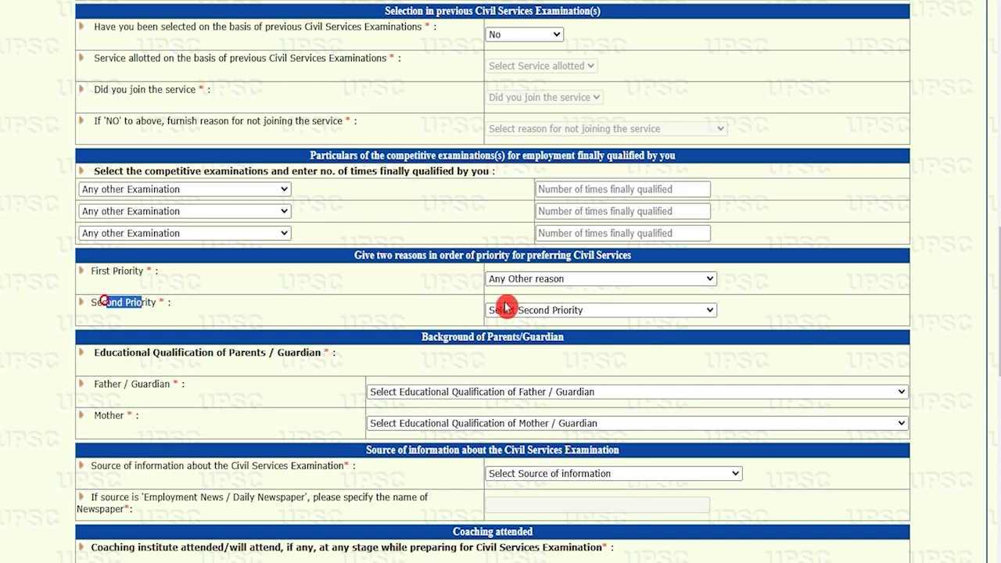
{"action": "left_click", "coordinate": [535, 308]}
{"action": "left_click", "coordinate": [537, 499]}
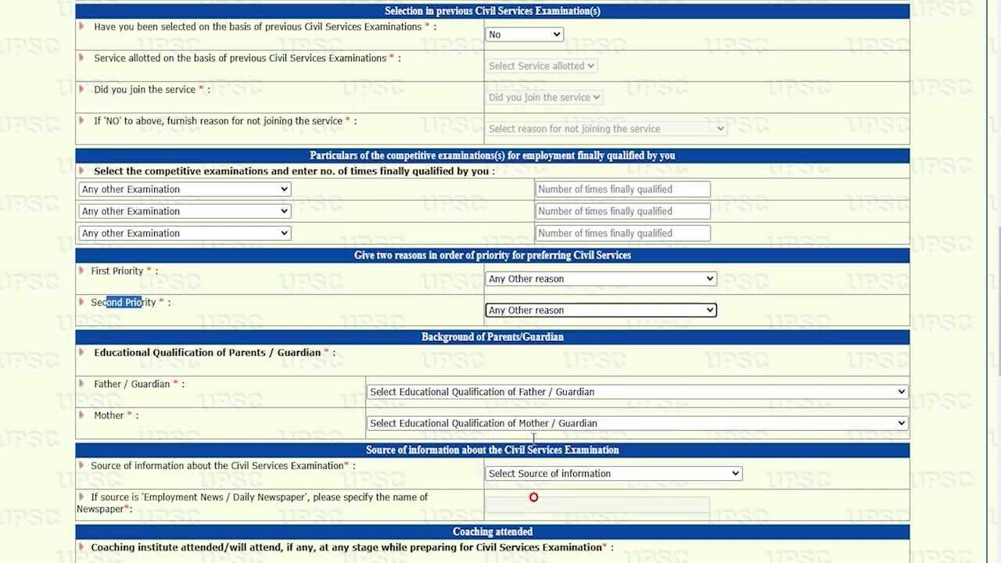
{"action": "left_click", "coordinate": [435, 336]}
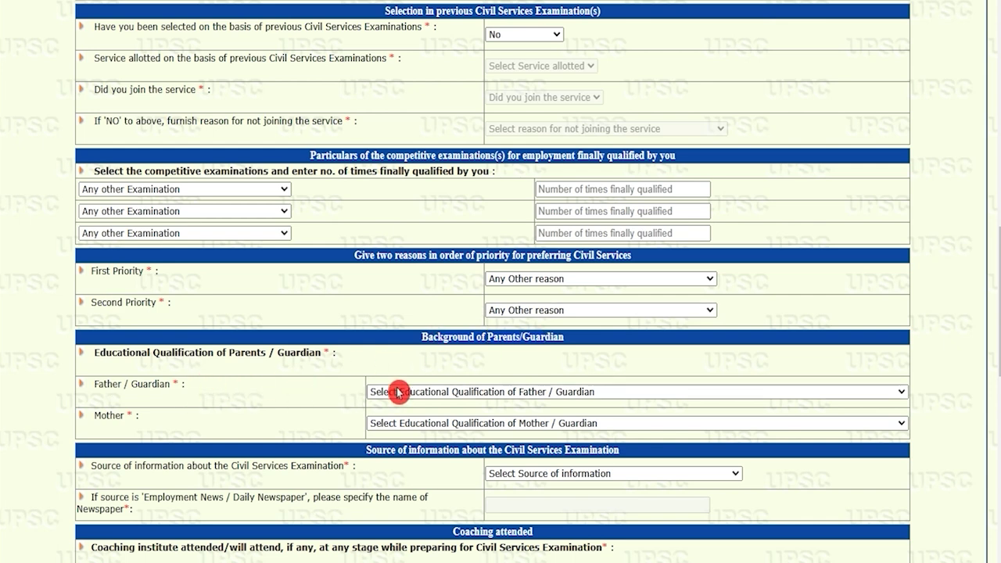
Set both the father's and mother's education qualification to Graduate
{"action": "left_click", "coordinate": [436, 393]}
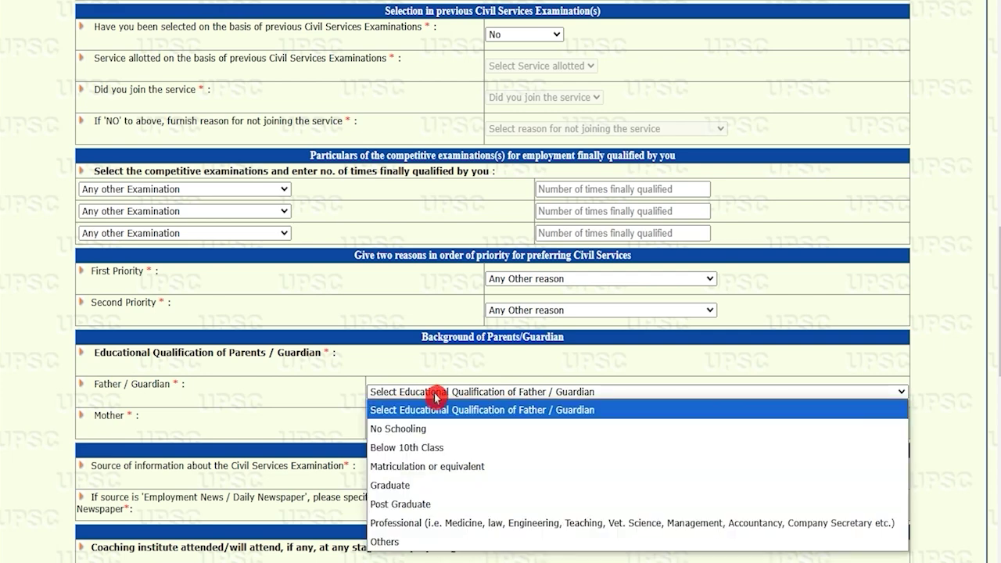
{"action": "left_click", "coordinate": [411, 486]}
{"action": "left_click", "coordinate": [412, 423]}
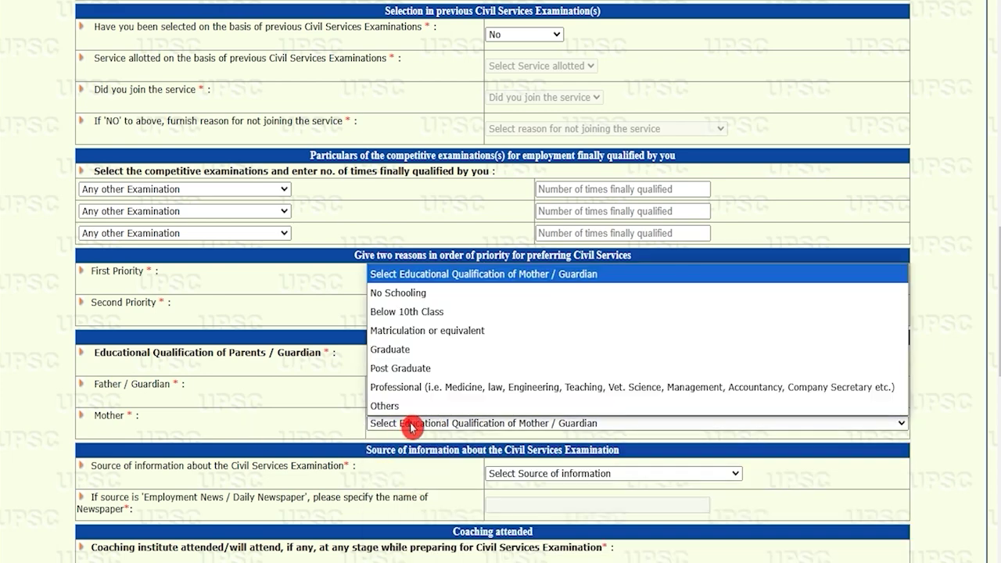
{"action": "left_click", "coordinate": [412, 350]}
Set the source of information about the Civil Services Examination to UPSC Website
{"action": "scroll", "coordinate": [569, 319], "scroll_direction": "down", "scroll_amount": 2}
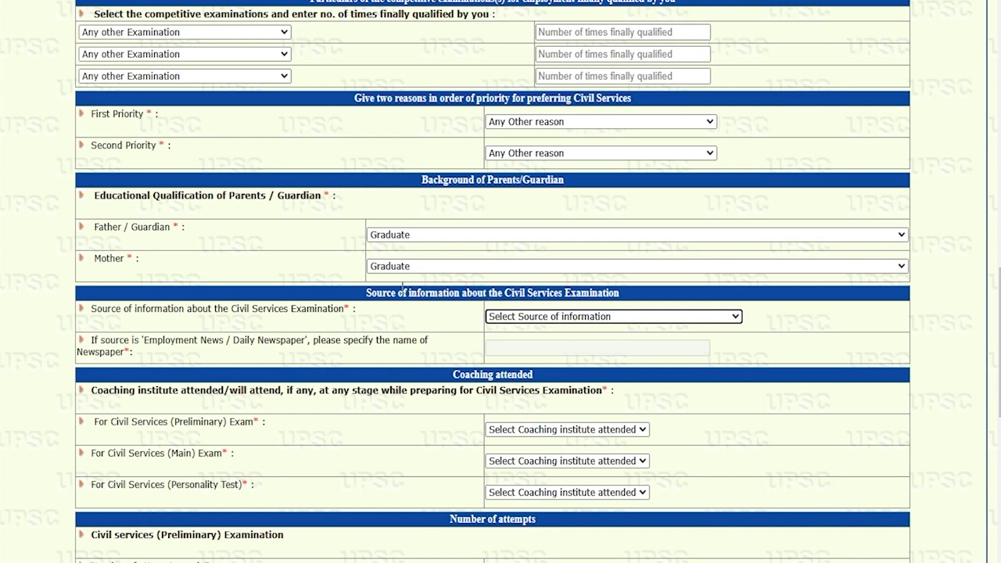
{"action": "left_click", "coordinate": [418, 293]}
{"action": "left_click_drag", "start_coordinate": [247, 308], "coordinate": [316, 308]}
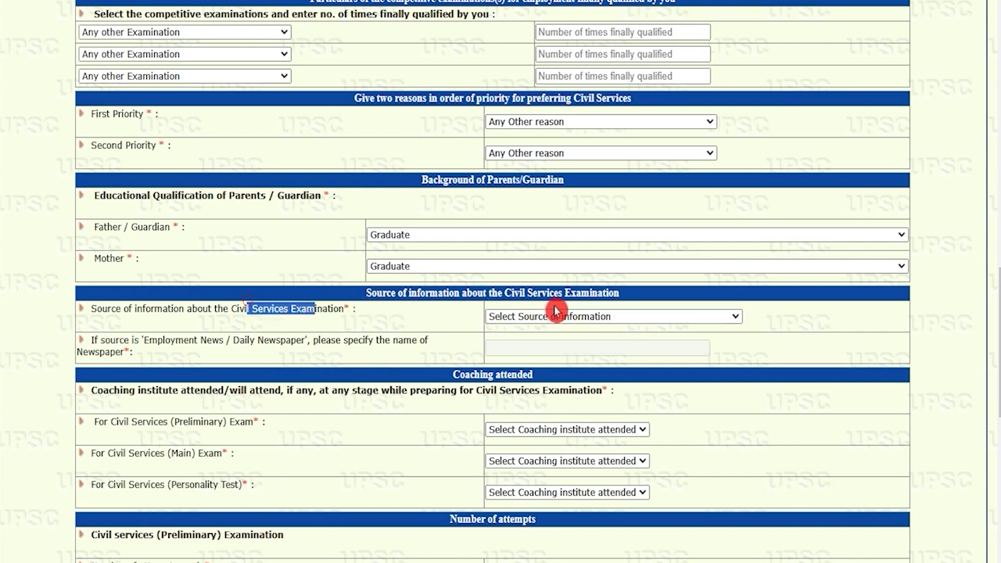
{"action": "left_click", "coordinate": [568, 316]}
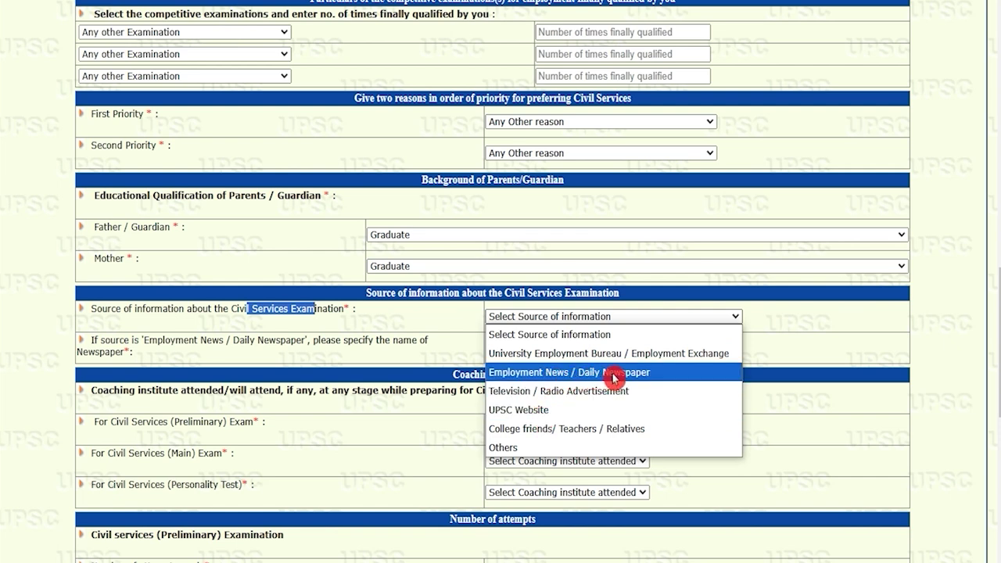
{"action": "left_click", "coordinate": [543, 409]}
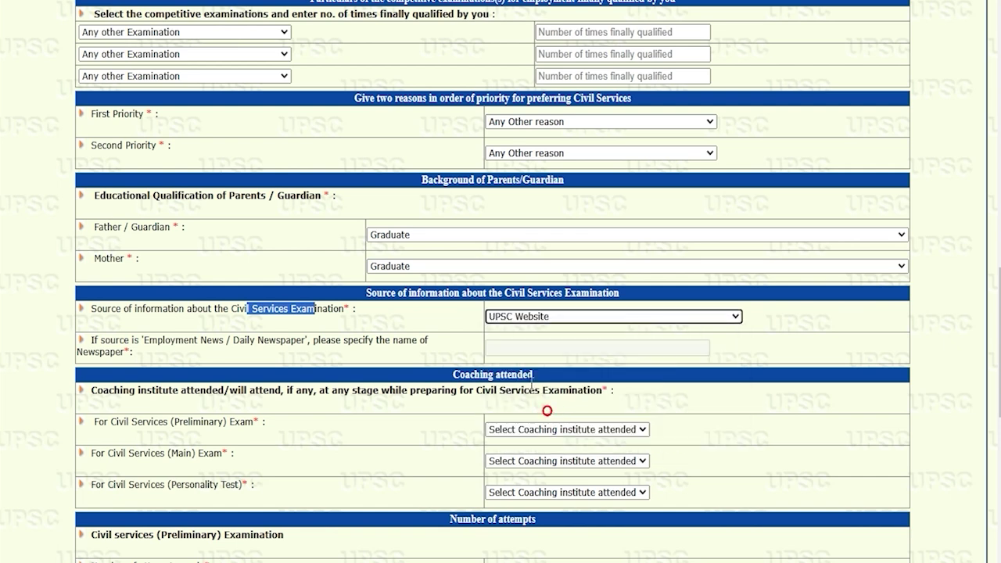
{"action": "left_click_drag", "start_coordinate": [100, 341], "coordinate": [180, 343]}
{"action": "left_click_drag", "start_coordinate": [257, 341], "coordinate": [304, 344]}
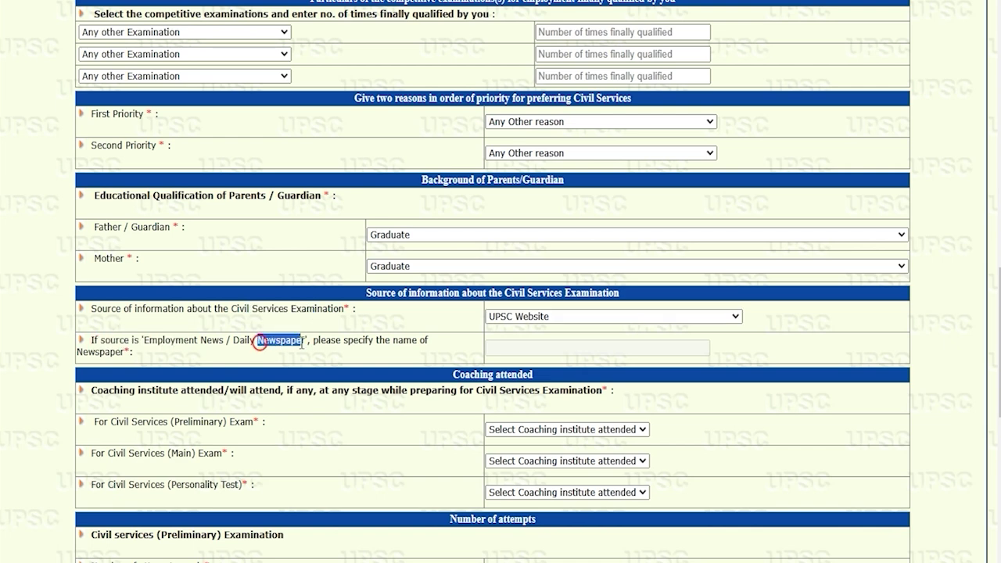
{"action": "left_click", "coordinate": [528, 352]}
Set coaching for Preliminary, Main and Personality Test all to Private Coaching Centre
{"action": "scroll", "coordinate": [214, 271], "scroll_direction": "down", "scroll_amount": 2}
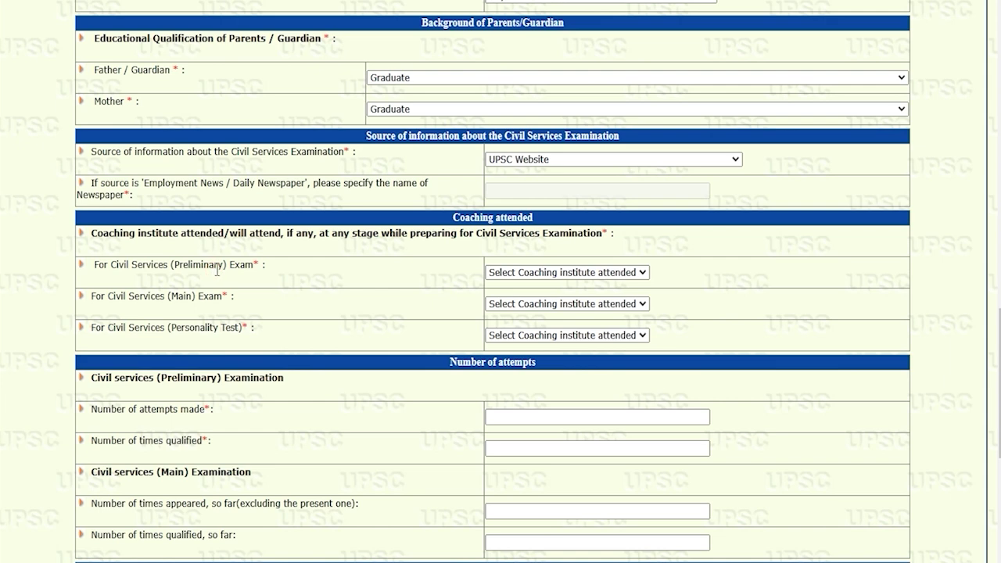
{"action": "left_click_drag", "start_coordinate": [114, 264], "coordinate": [226, 266]}
{"action": "left_click", "coordinate": [512, 273]}
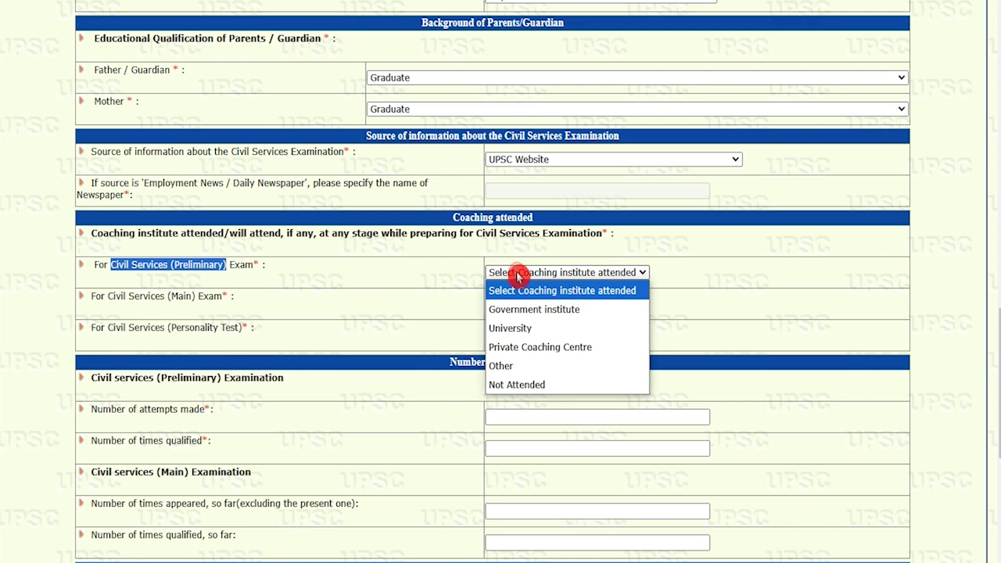
{"action": "left_click", "coordinate": [522, 356]}
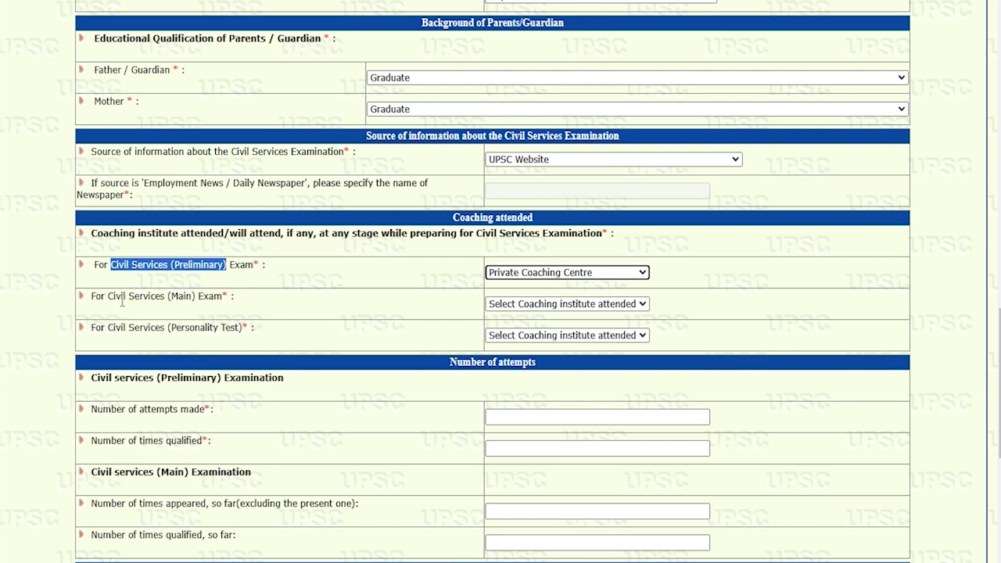
{"action": "left_click_drag", "start_coordinate": [192, 298], "coordinate": [122, 297]}
{"action": "left_click", "coordinate": [545, 305]}
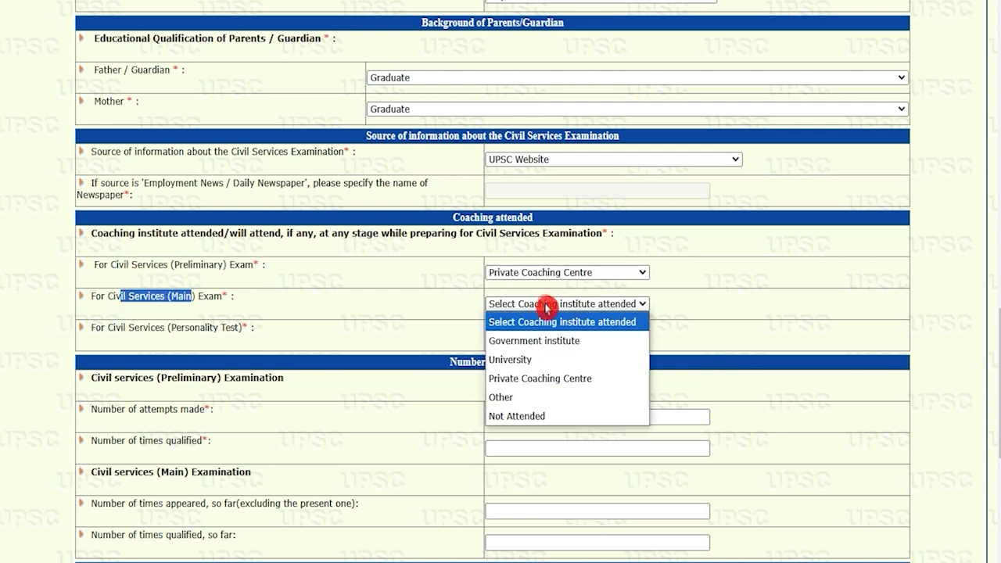
{"action": "left_click", "coordinate": [520, 379]}
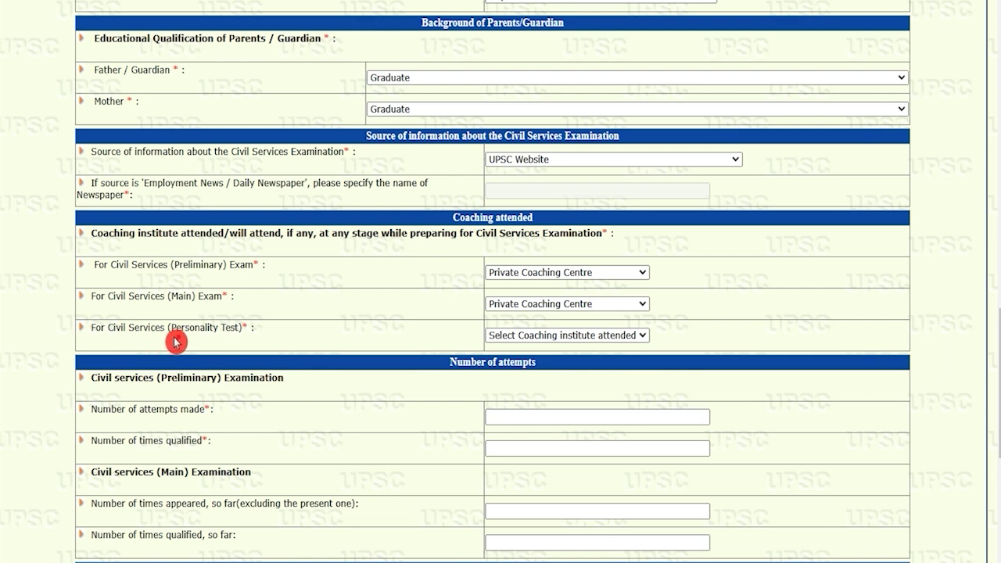
{"action": "left_click_drag", "start_coordinate": [108, 326], "coordinate": [215, 329]}
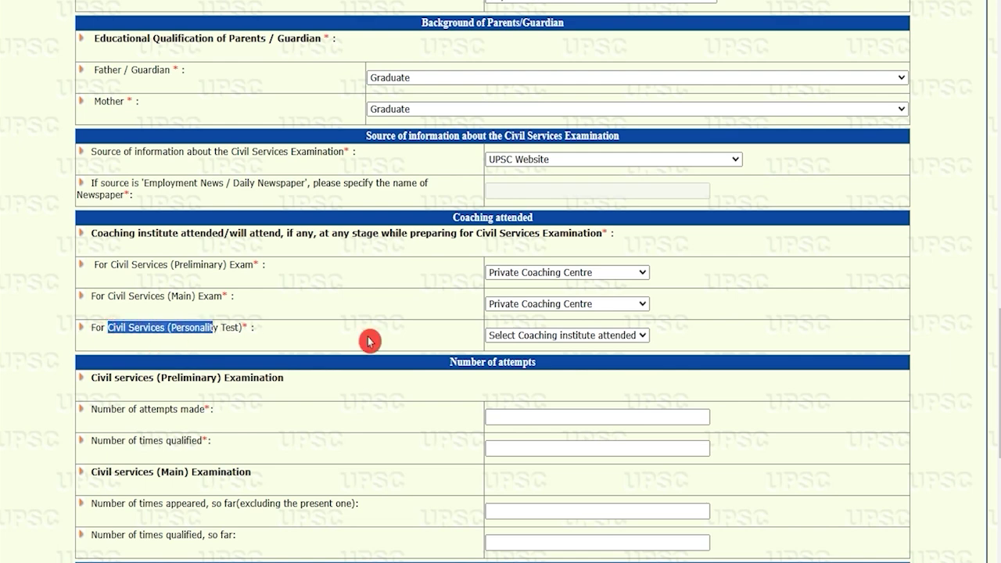
{"action": "left_click", "coordinate": [508, 336]}
{"action": "left_click", "coordinate": [516, 410]}
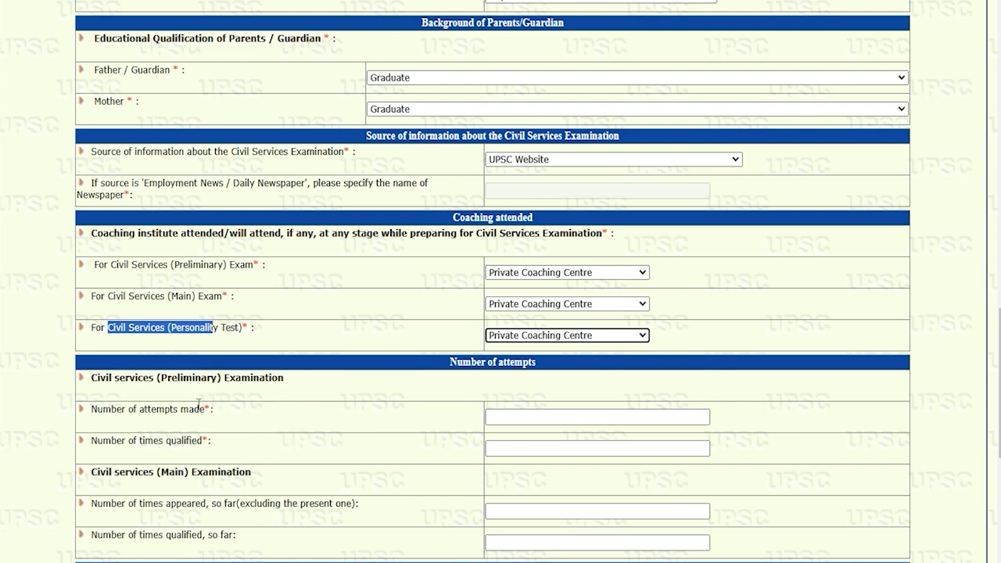
{"action": "left_click_drag", "start_coordinate": [110, 378], "coordinate": [274, 378]}
Enter 0 for Preliminary attempts and times qualified, and Main times appeared and qualified
{"action": "scroll", "coordinate": [274, 379], "scroll_direction": "down", "scroll_amount": 2}
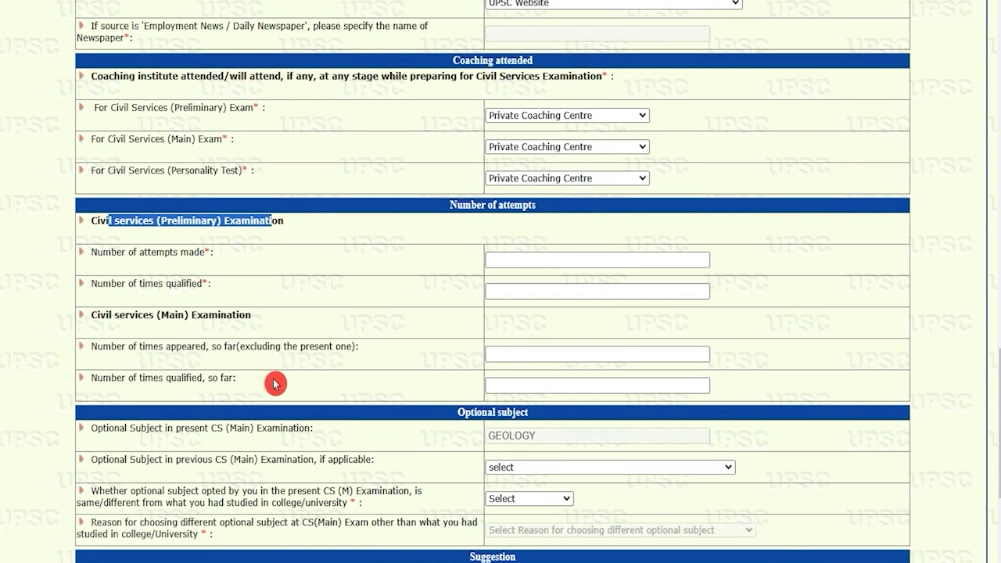
{"action": "left_click_drag", "start_coordinate": [105, 252], "coordinate": [171, 252]}
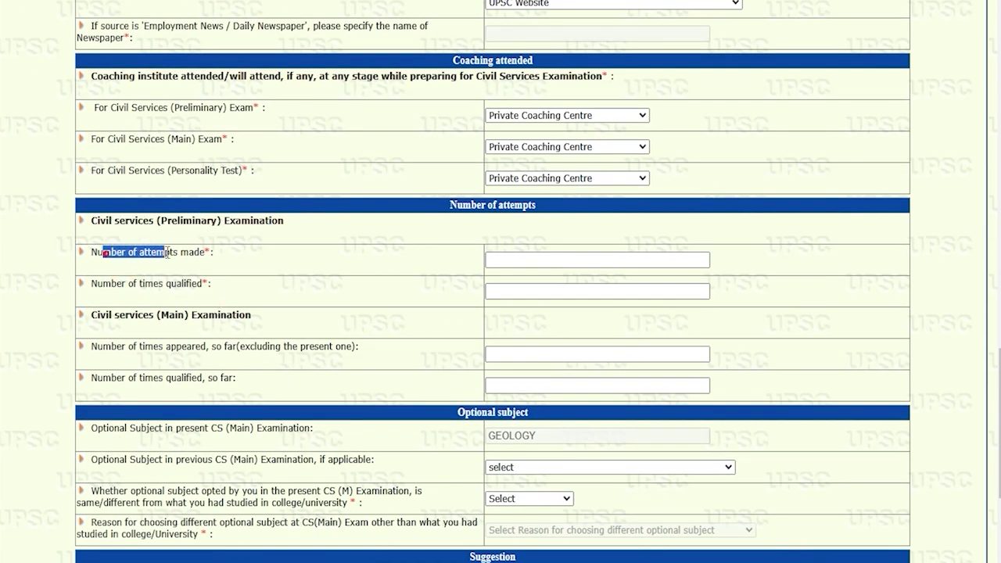
{"action": "left_click", "coordinate": [495, 264]}
{"action": "left_click", "coordinate": [529, 267]}
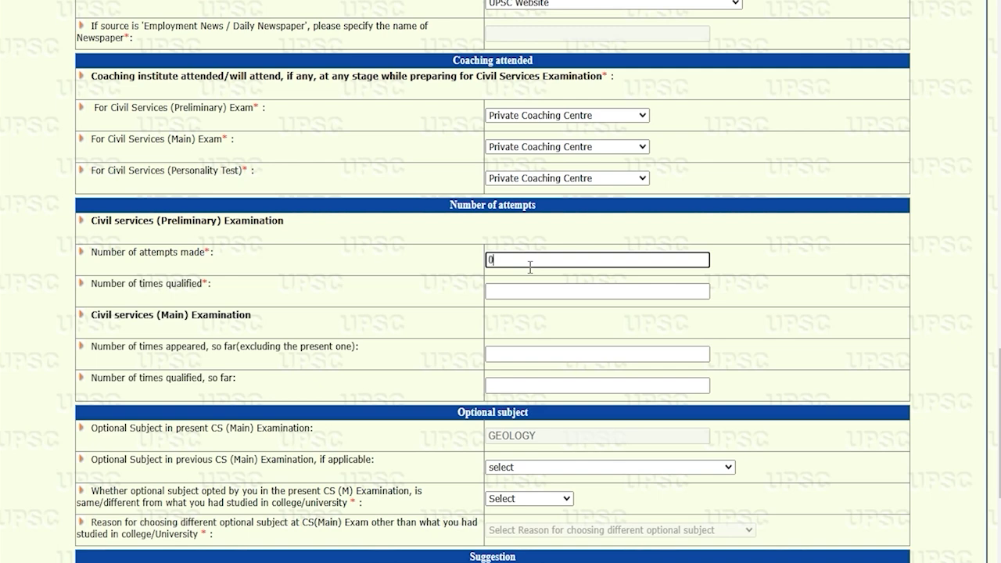
{"action": "left_click", "coordinate": [512, 291]}
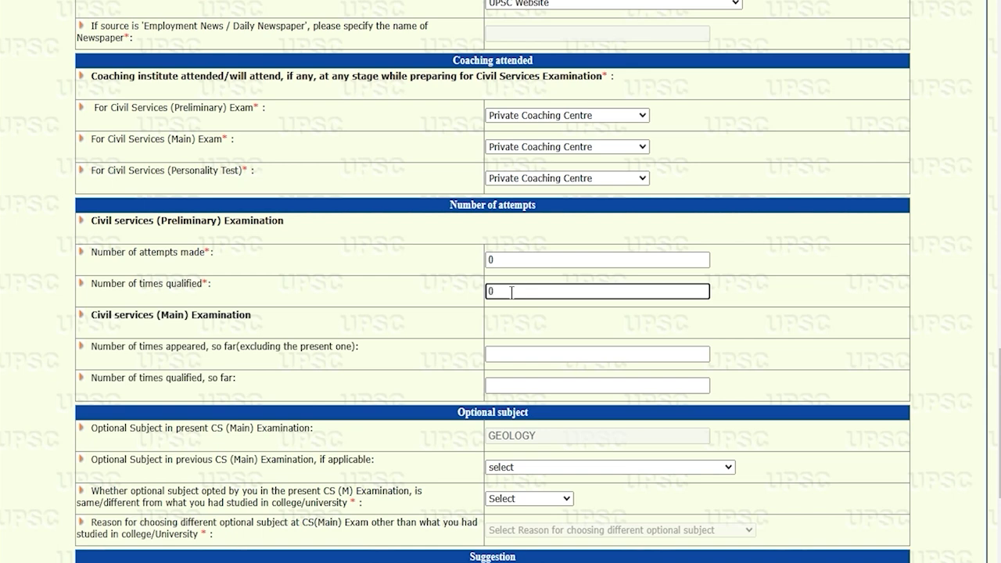
{"action": "left_click_drag", "start_coordinate": [98, 316], "coordinate": [233, 315]}
{"action": "left_click_drag", "start_coordinate": [105, 348], "coordinate": [205, 347]}
{"action": "left_click", "coordinate": [509, 353]}
{"action": "type", "text": "0"}
{"action": "left_click", "coordinate": [511, 382]}
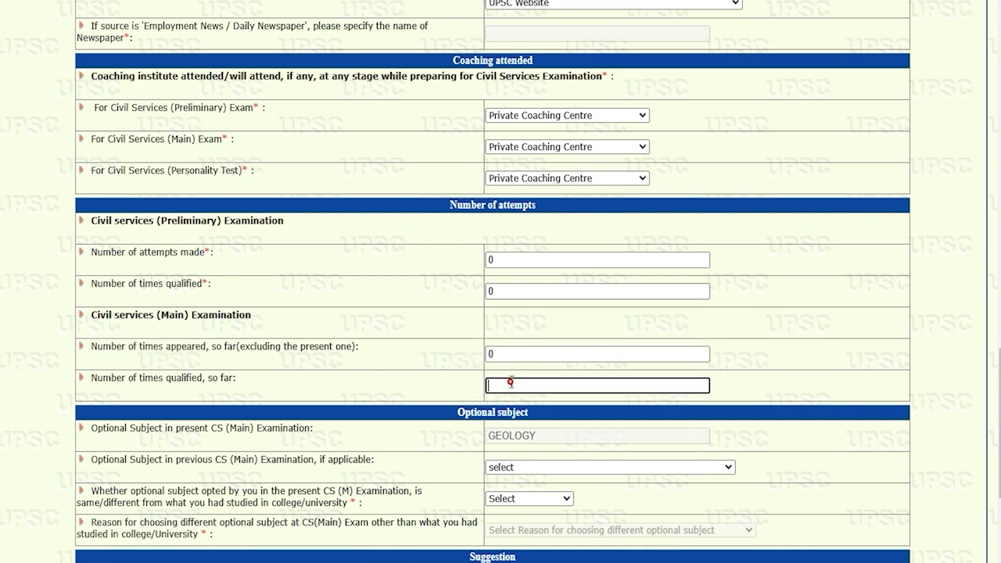
{"action": "type", "text": "0"}
{"action": "scroll", "coordinate": [511, 382], "scroll_direction": "down", "scroll_amount": 2}
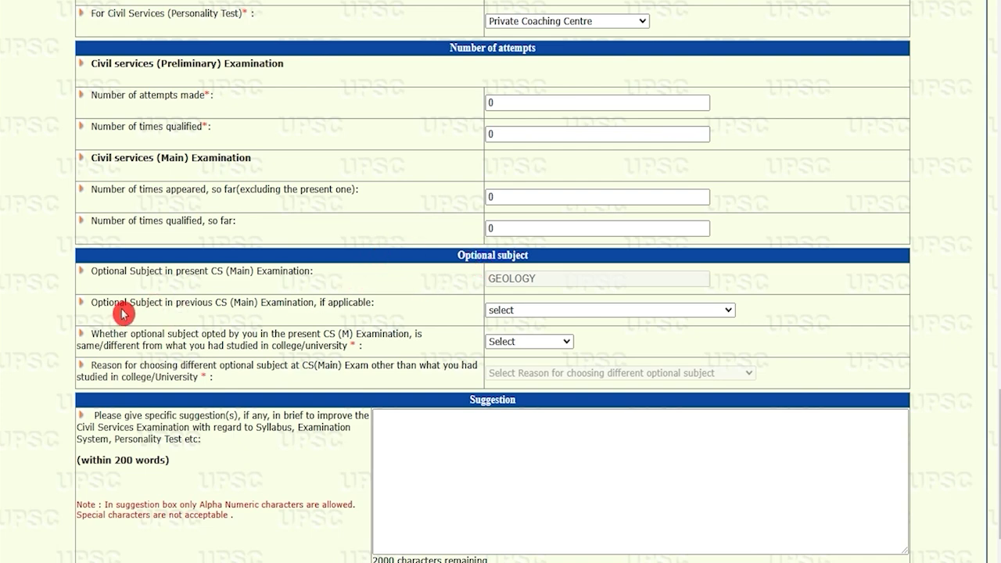
Choose HISTORY as the previous CS (Main) optional subject
{"action": "left_click_drag", "start_coordinate": [107, 303], "coordinate": [334, 303]}
{"action": "left_click", "coordinate": [512, 313]}
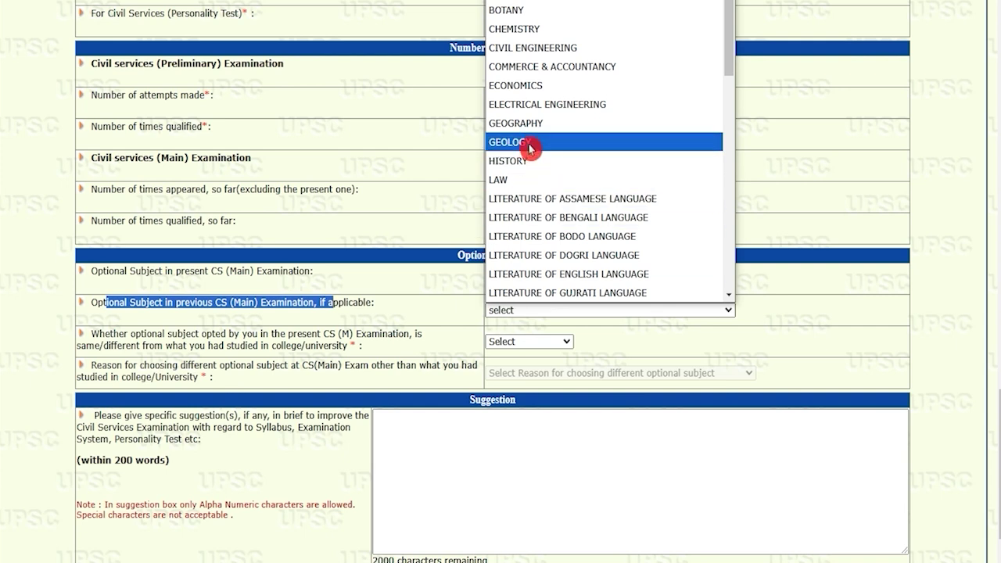
{"action": "left_click", "coordinate": [517, 161]}
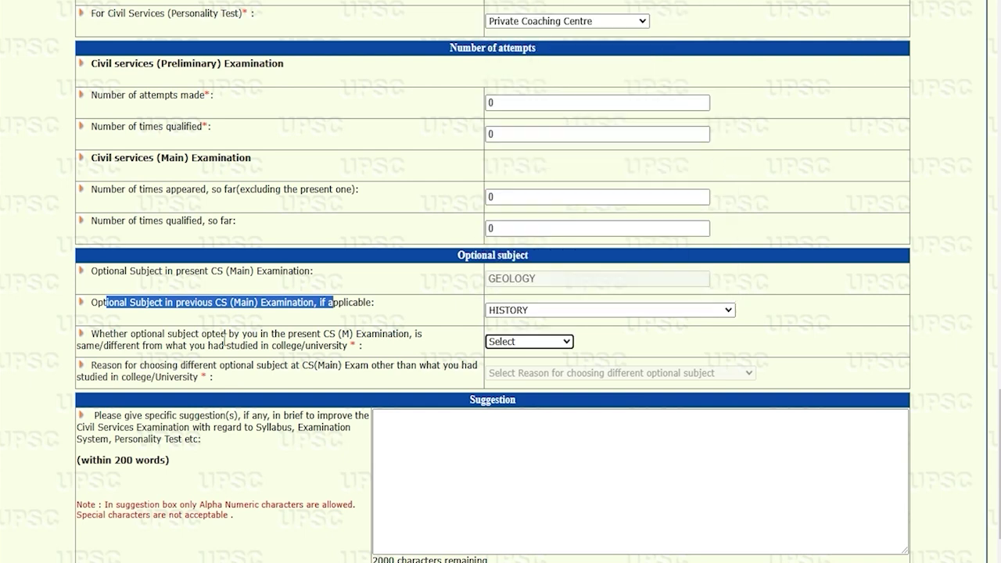
Answer 'Same subject' for the optional compared with college/university studies
{"action": "left_click_drag", "start_coordinate": [143, 335], "coordinate": [218, 336]}
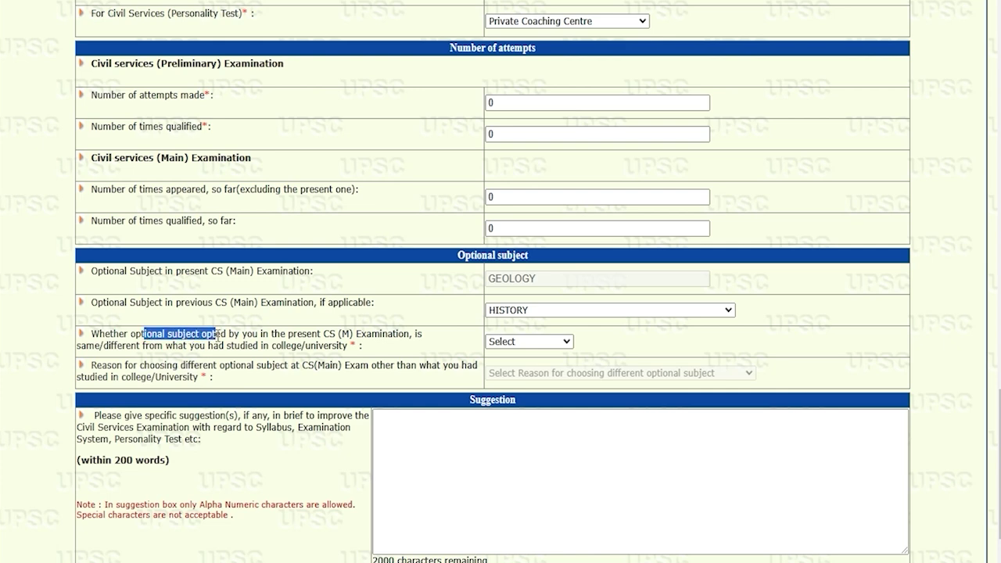
{"action": "left_click_drag", "start_coordinate": [282, 347], "coordinate": [313, 348]}
{"action": "left_click", "coordinate": [516, 342]}
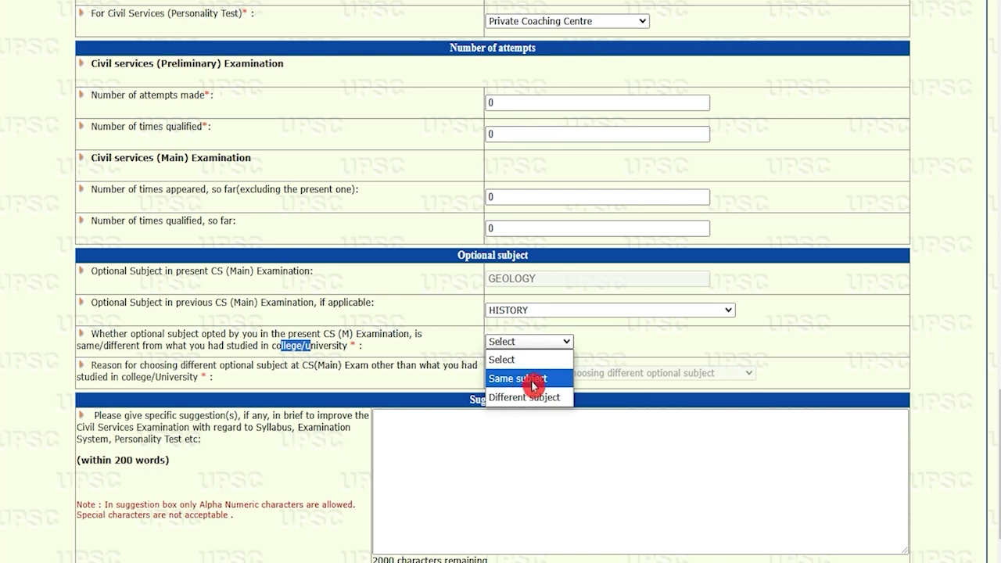
{"action": "left_click", "coordinate": [527, 378]}
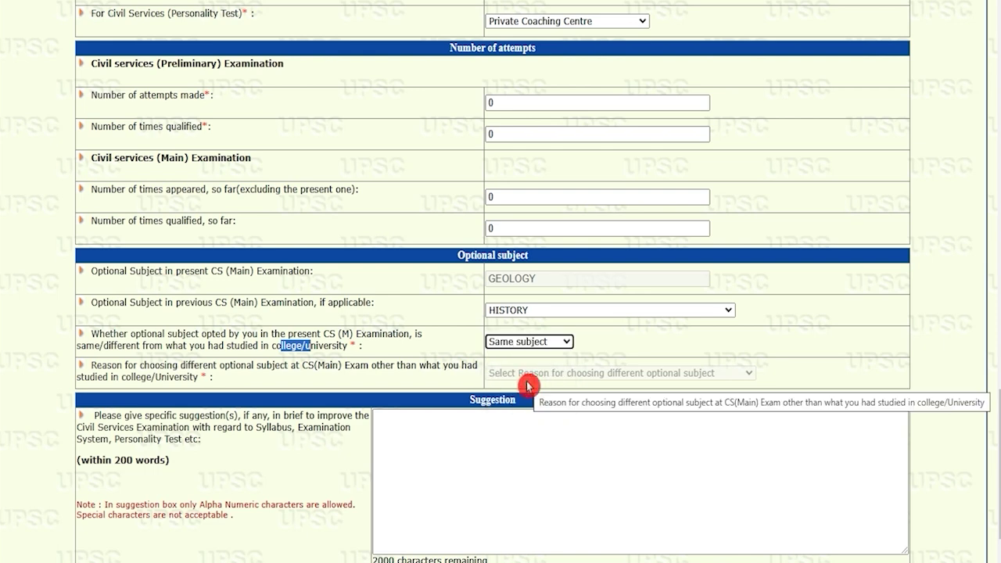
Go to the Personality Test suggestion box, leaving it blank
{"action": "scroll", "coordinate": [130, 381], "scroll_direction": "down", "scroll_amount": 1}
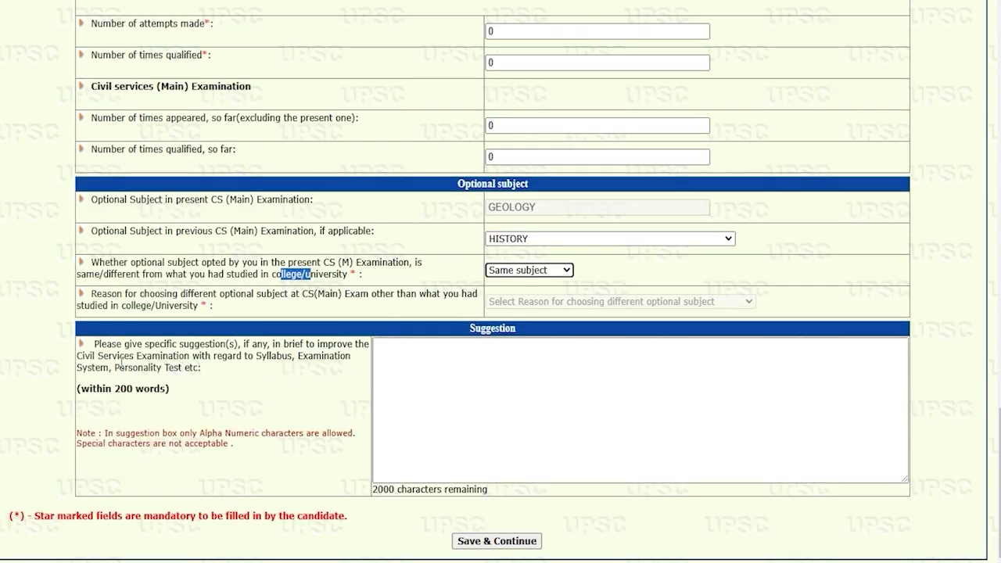
{"action": "left_click_drag", "start_coordinate": [92, 356], "coordinate": [217, 356]}
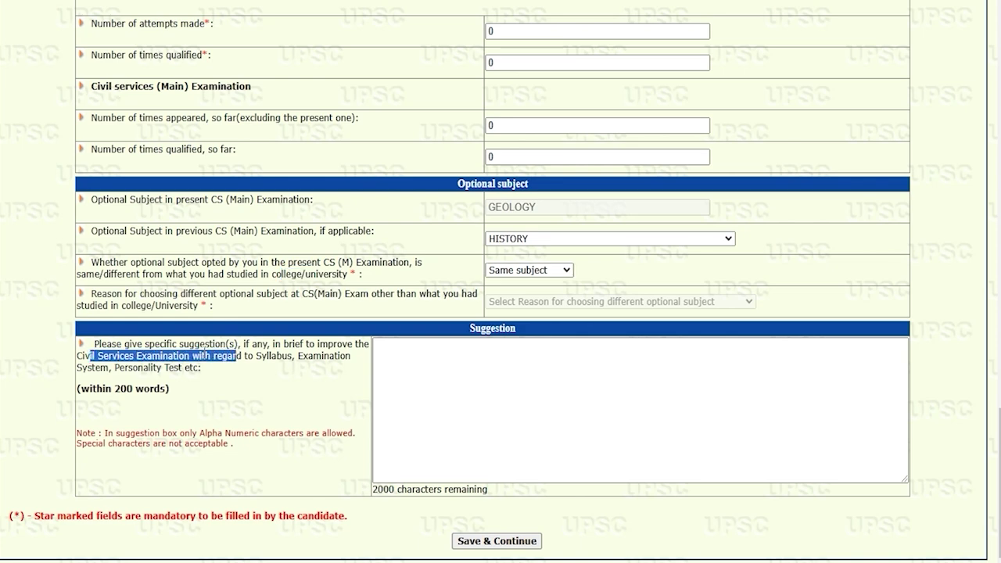
{"action": "left_click_drag", "start_coordinate": [129, 368], "coordinate": [179, 367]}
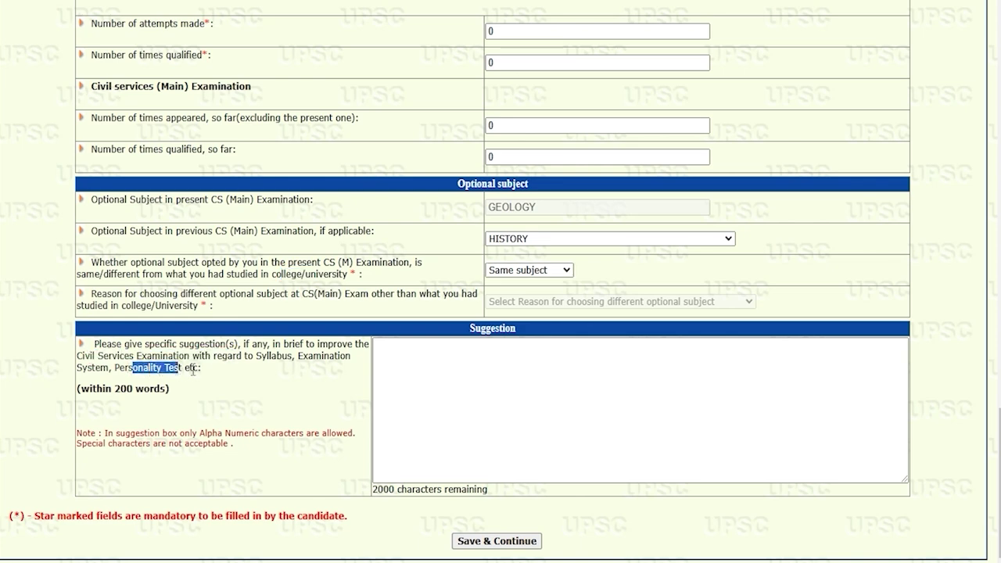
{"action": "left_click", "coordinate": [419, 366]}
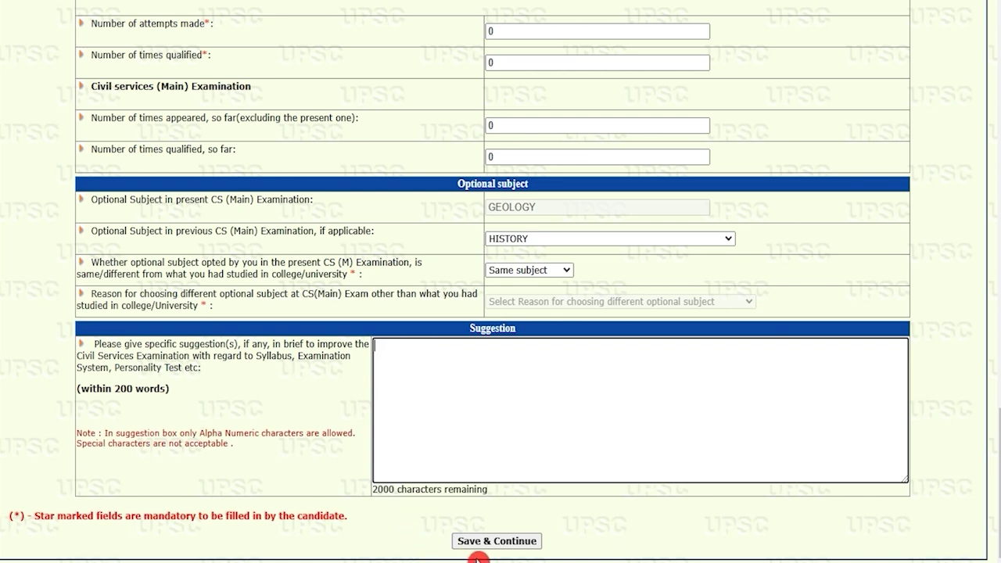
Save the form, answer Yes to having seen the preview, and final-submit CSM Part III
{"action": "left_click", "coordinate": [516, 542]}
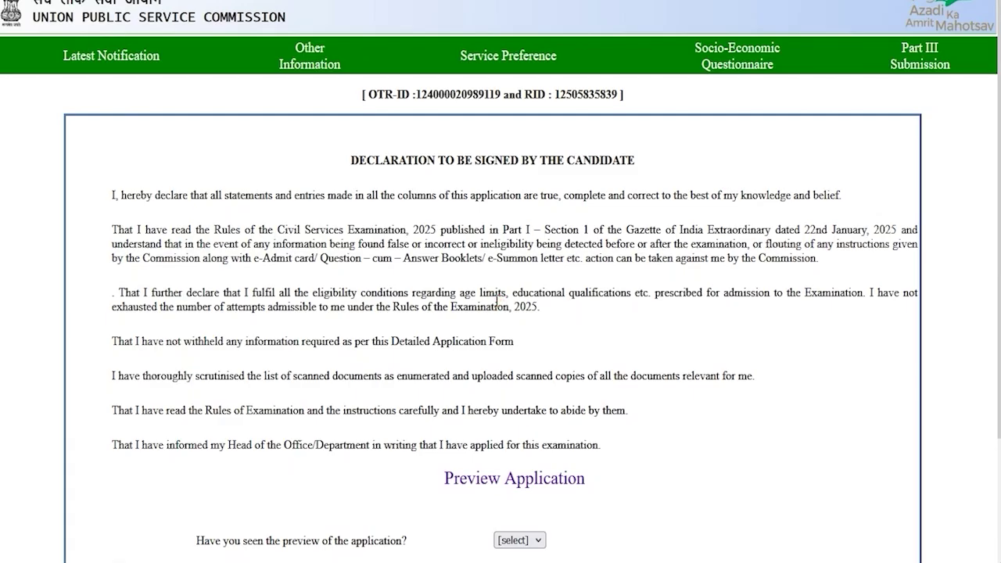
{"action": "scroll", "coordinate": [496, 299], "scroll_direction": "down", "scroll_amount": 2}
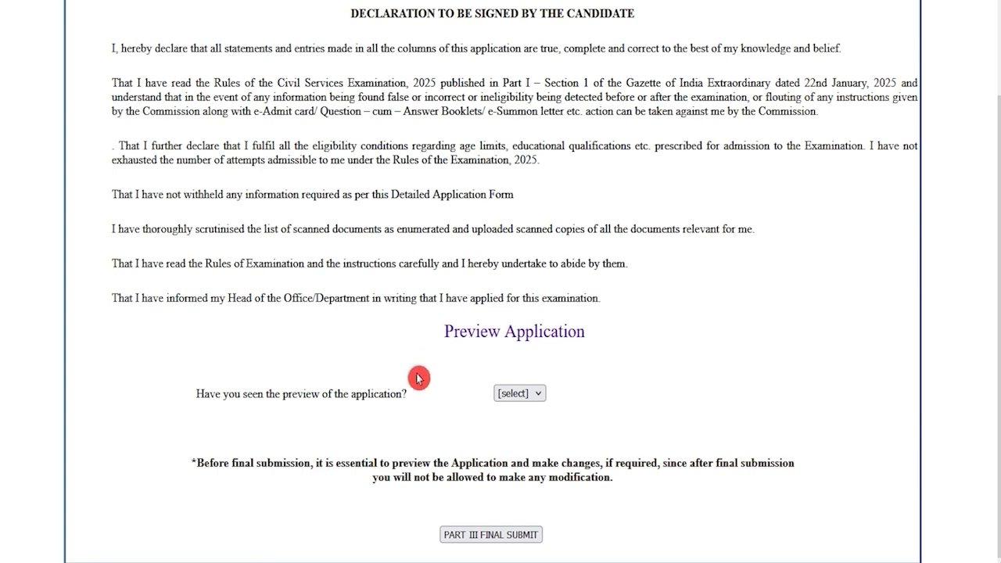
{"action": "left_click_drag", "start_coordinate": [229, 393], "coordinate": [372, 393]}
{"action": "left_click", "coordinate": [509, 395]}
{"action": "left_click", "coordinate": [516, 428]}
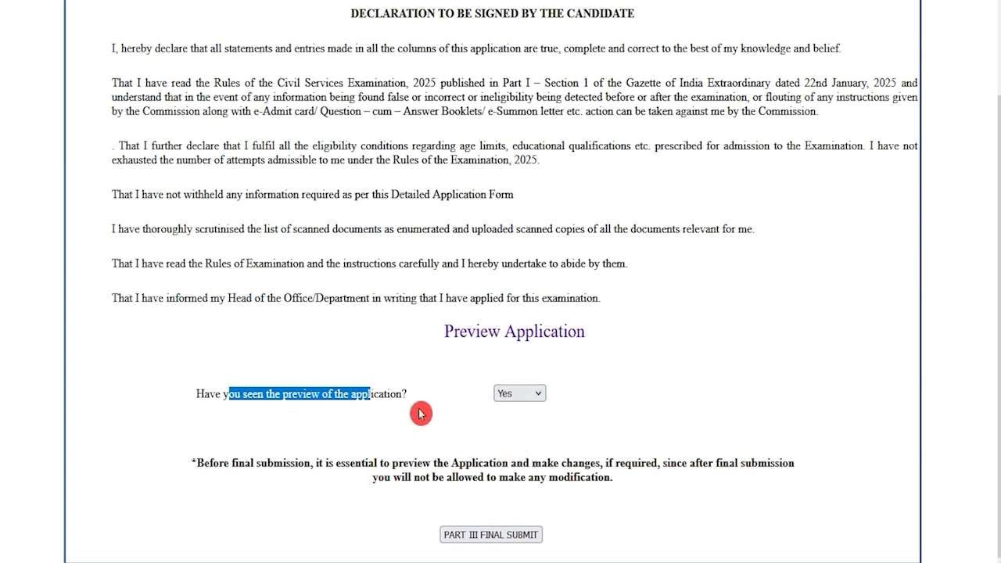
{"action": "left_click", "coordinate": [522, 540]}
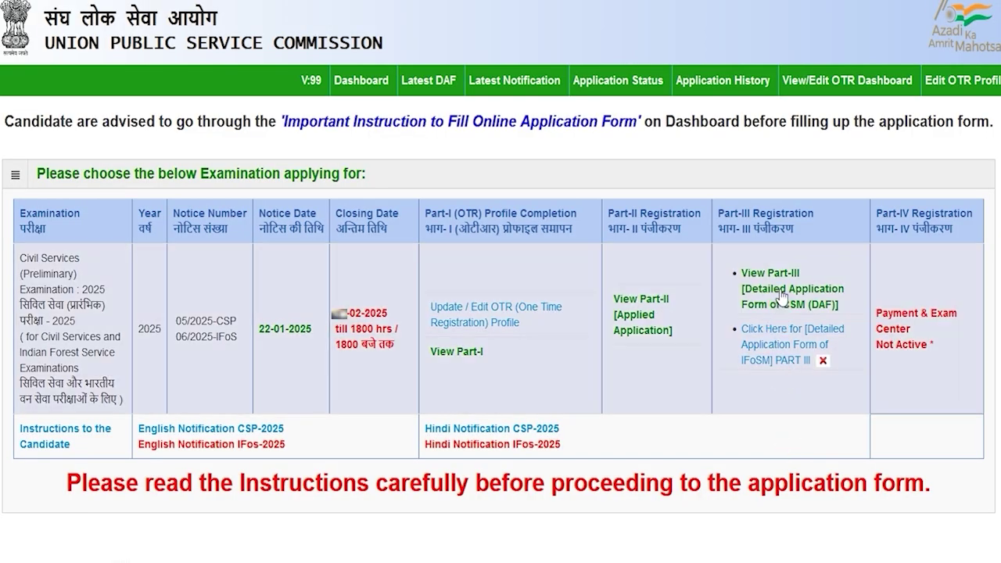
In the IFoSM Part III form, record both father and mother as Alive
{"action": "left_click", "coordinate": [815, 288]}
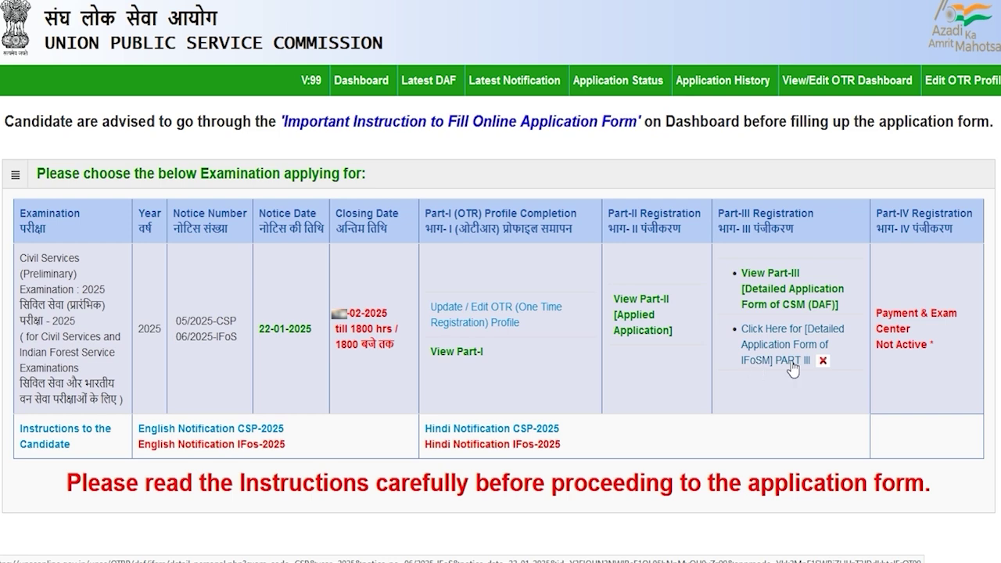
{"action": "left_click", "coordinate": [792, 362]}
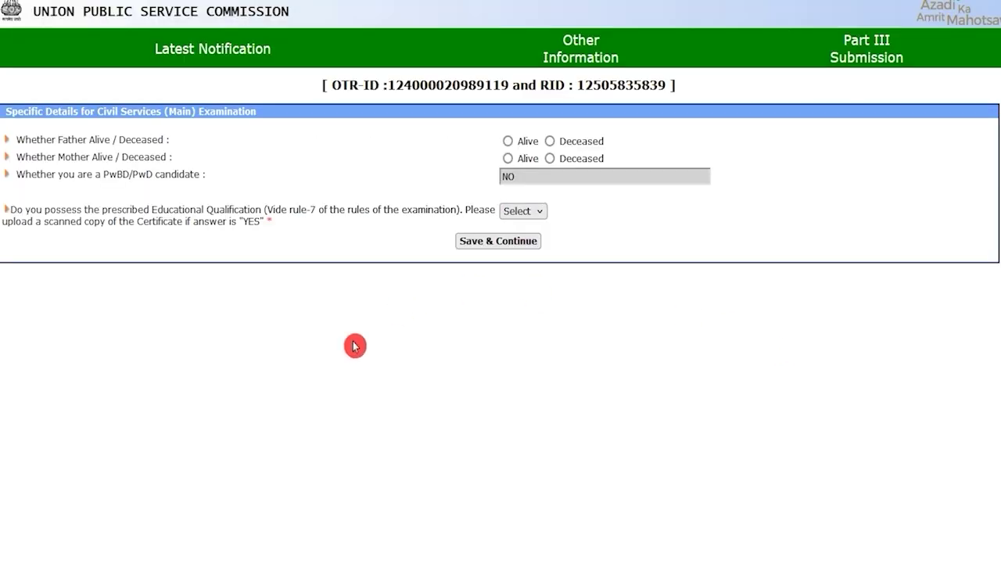
{"action": "left_click_drag", "start_coordinate": [69, 139], "coordinate": [108, 139]}
{"action": "double_click", "coordinate": [121, 140]}
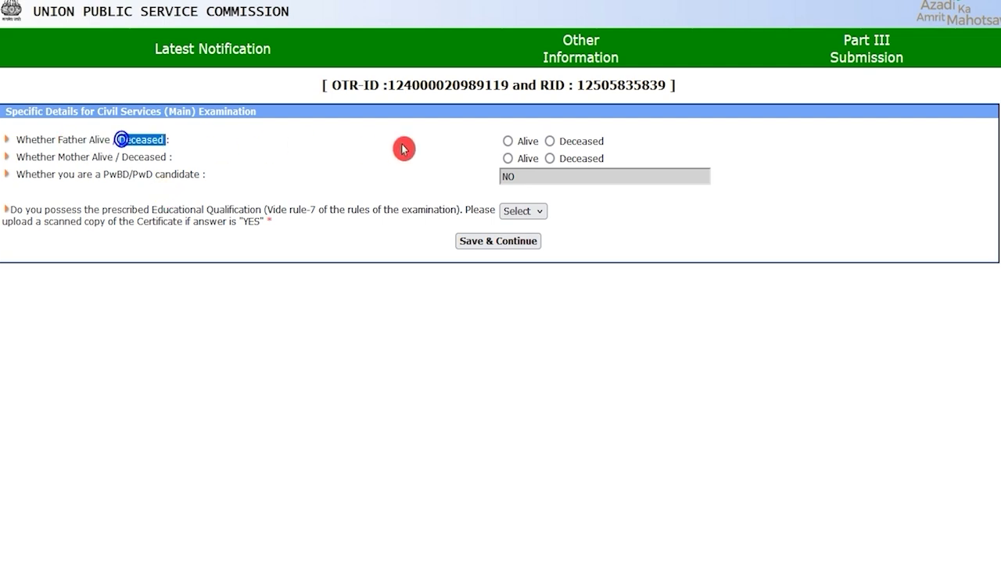
{"action": "left_click", "coordinate": [508, 142]}
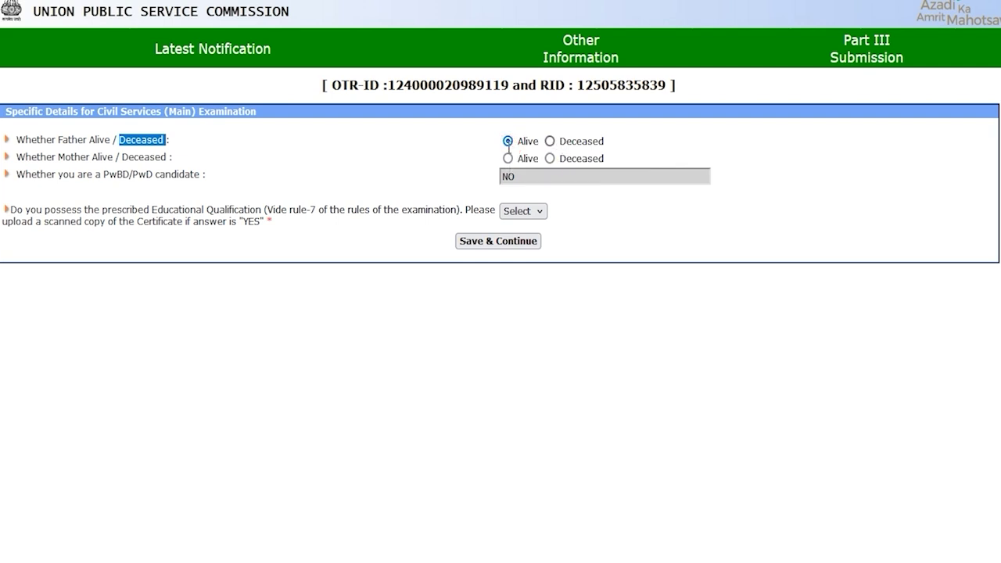
{"action": "left_click_drag", "start_coordinate": [59, 155], "coordinate": [92, 156]}
{"action": "left_click", "coordinate": [508, 159]}
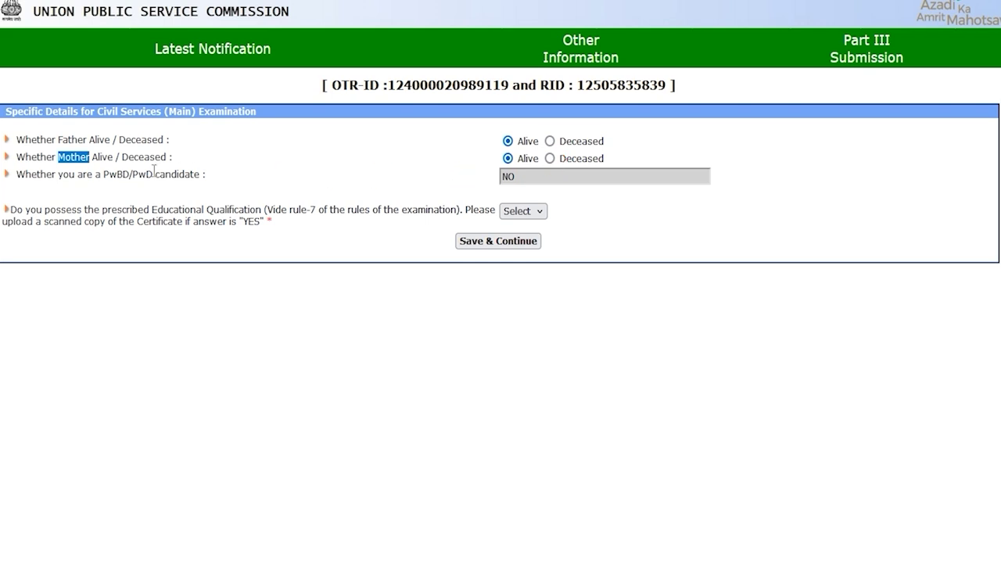
Answer Yes to holding the prescribed educational qualification and save the details
{"action": "left_click_drag", "start_coordinate": [70, 173], "coordinate": [174, 174]}
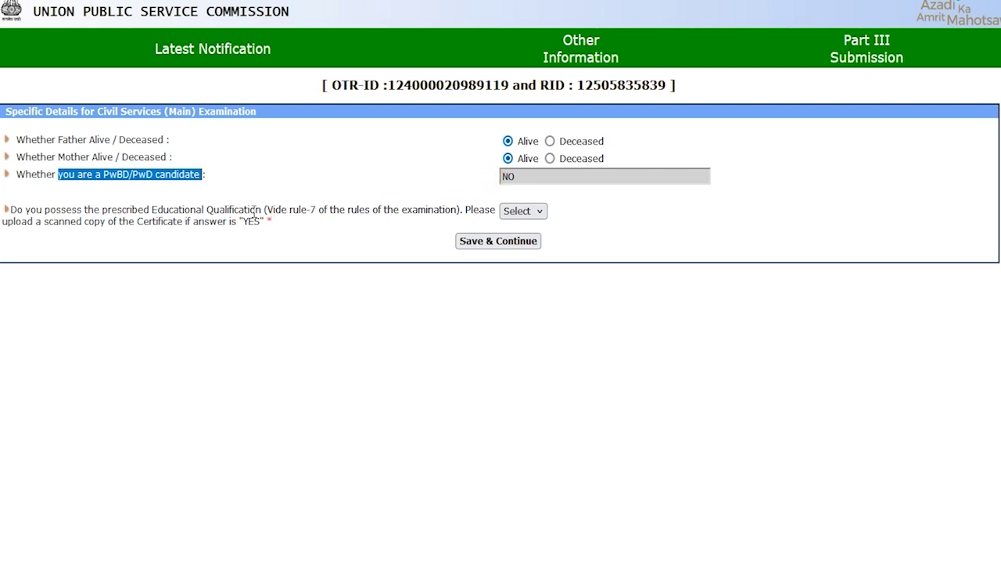
{"action": "left_click_drag", "start_coordinate": [157, 209], "coordinate": [246, 210]}
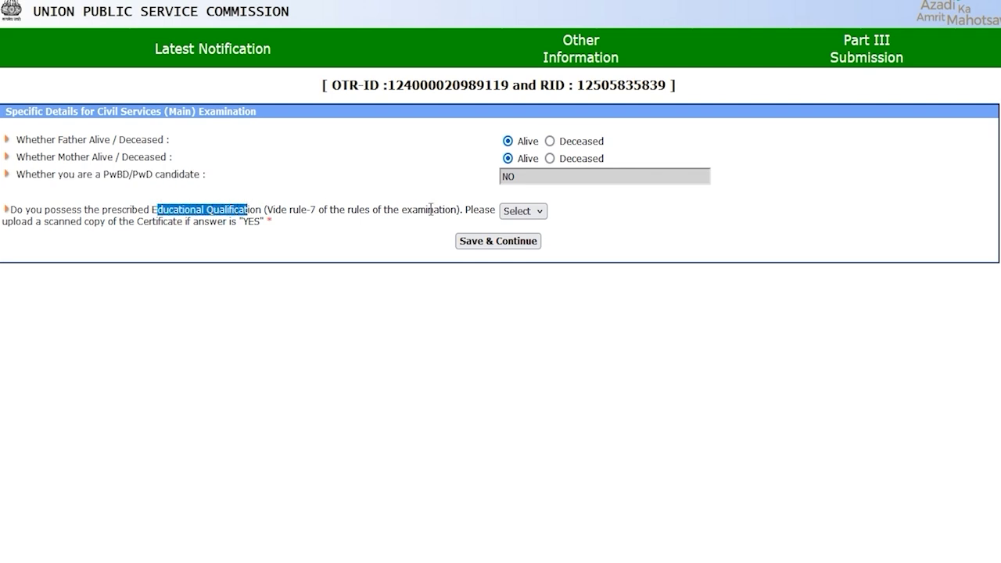
{"action": "left_click", "coordinate": [518, 211]}
{"action": "left_click", "coordinate": [519, 251]}
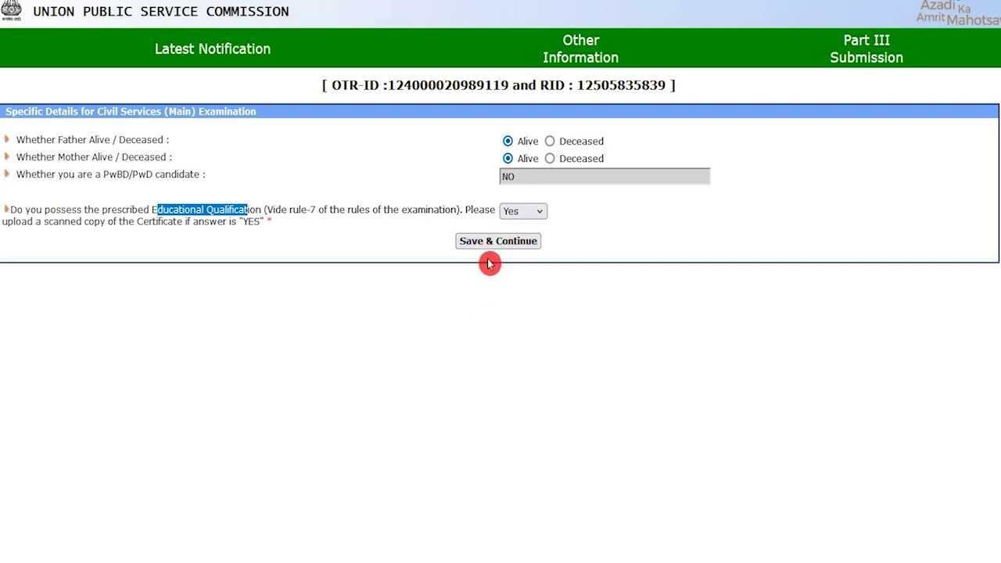
{"action": "left_click", "coordinate": [502, 244]}
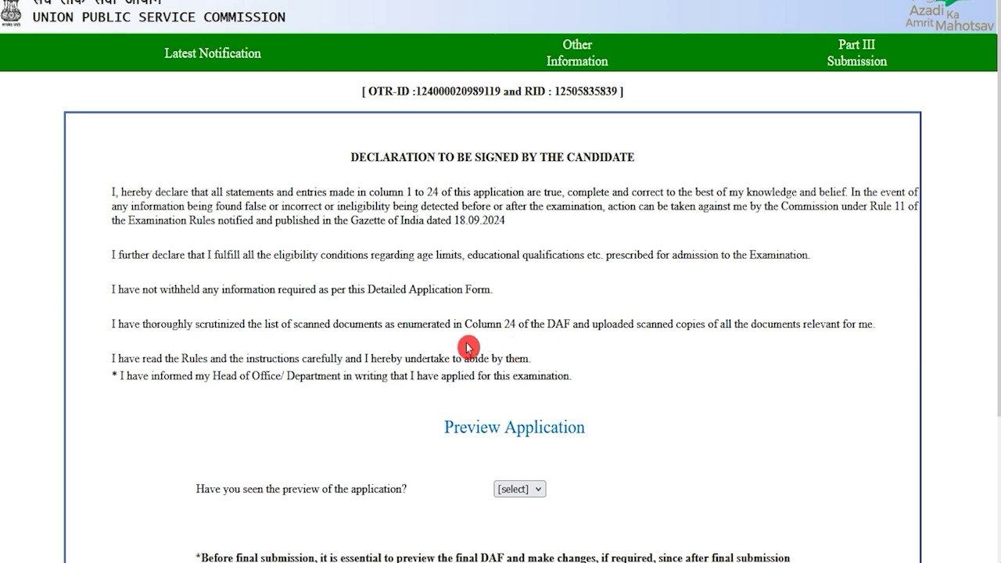
Answer Yes to having seen the preview and final-submit the IFoSM Part III DAF
{"action": "scroll", "coordinate": [449, 355], "scroll_direction": "down", "scroll_amount": 2}
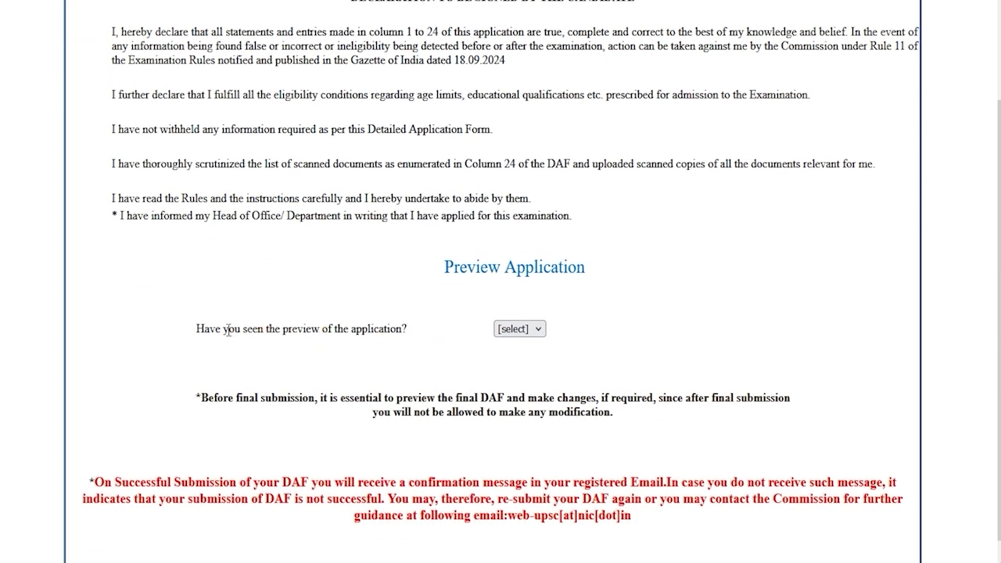
{"action": "left_click_drag", "start_coordinate": [229, 330], "coordinate": [383, 330]}
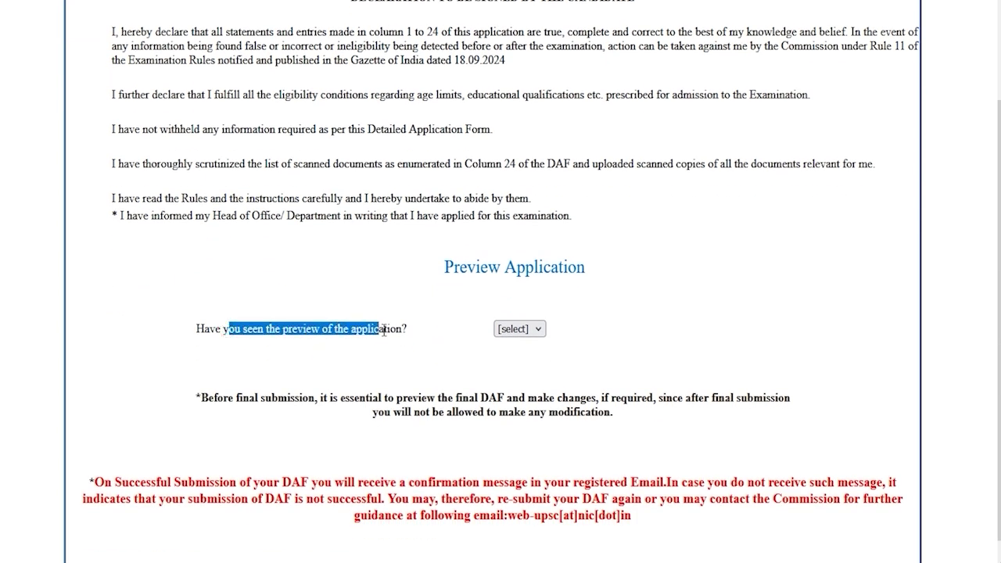
{"action": "left_click", "coordinate": [519, 329]}
{"action": "left_click", "coordinate": [510, 371]}
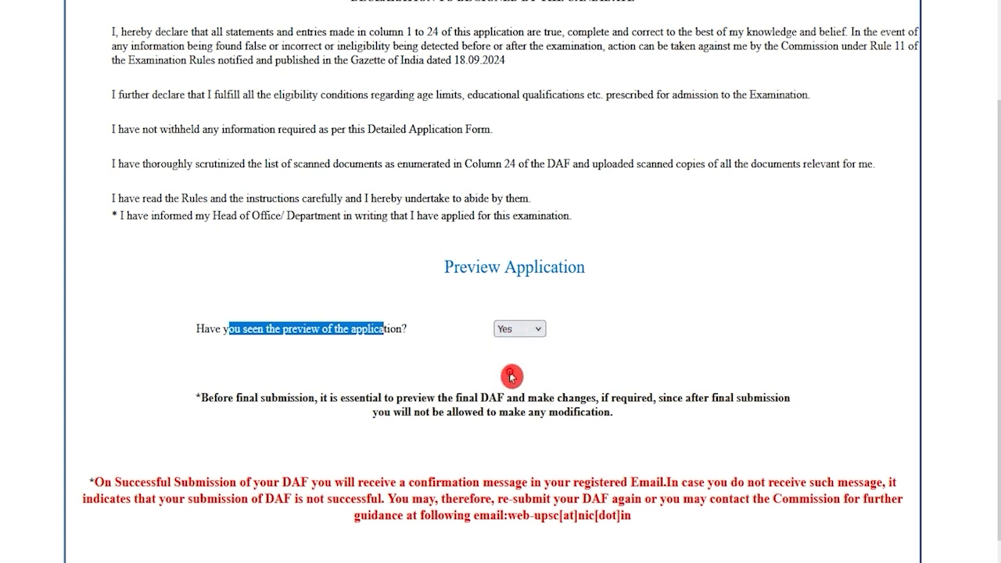
{"action": "scroll", "coordinate": [513, 396], "scroll_direction": "down", "scroll_amount": 1}
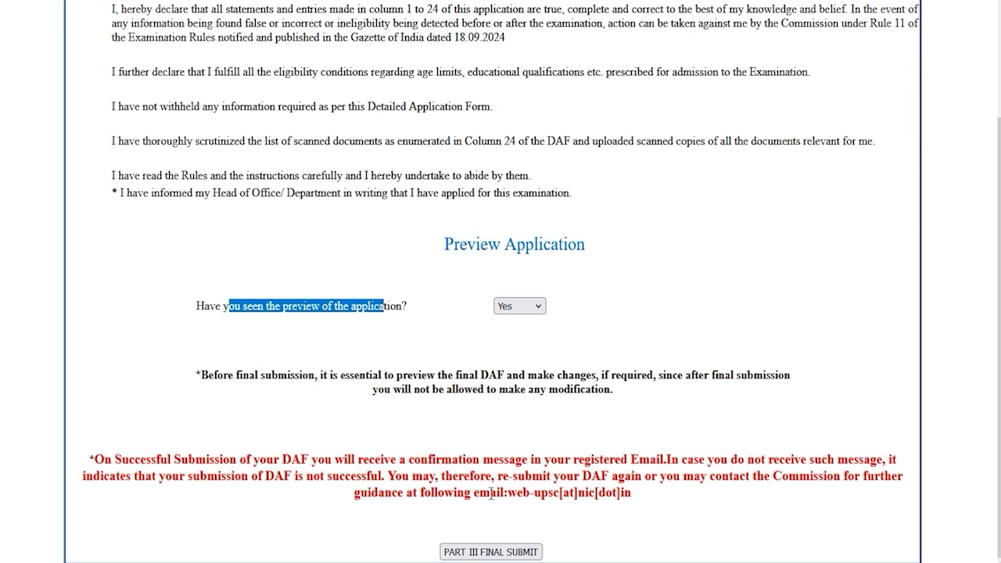
{"action": "left_click", "coordinate": [500, 552]}
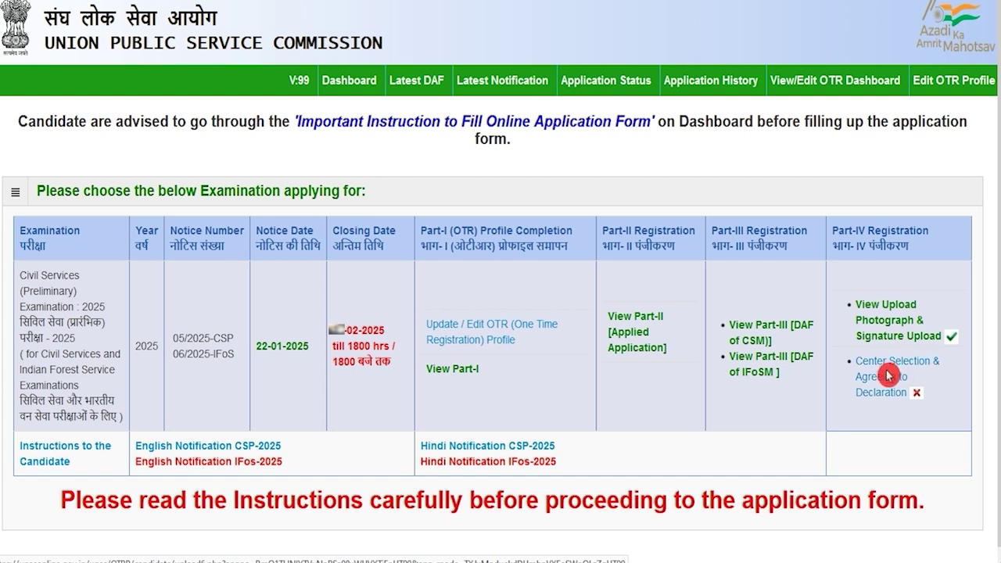
Choose Dehradun as the examination centre and agree to the declaration to submit Part IV
{"action": "left_click", "coordinate": [884, 393]}
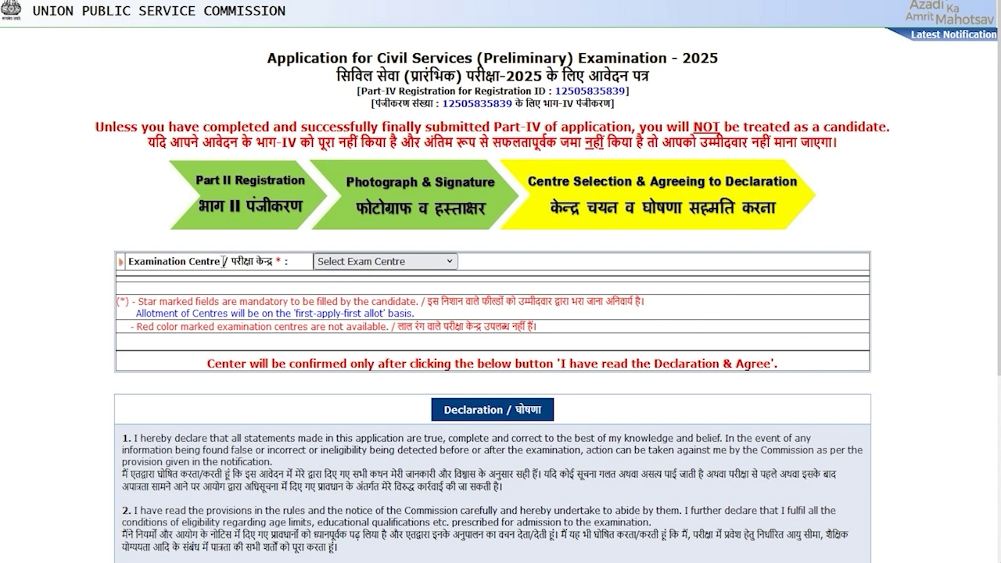
{"action": "left_click_drag", "start_coordinate": [232, 261], "coordinate": [264, 262]}
{"action": "left_click", "coordinate": [352, 261]}
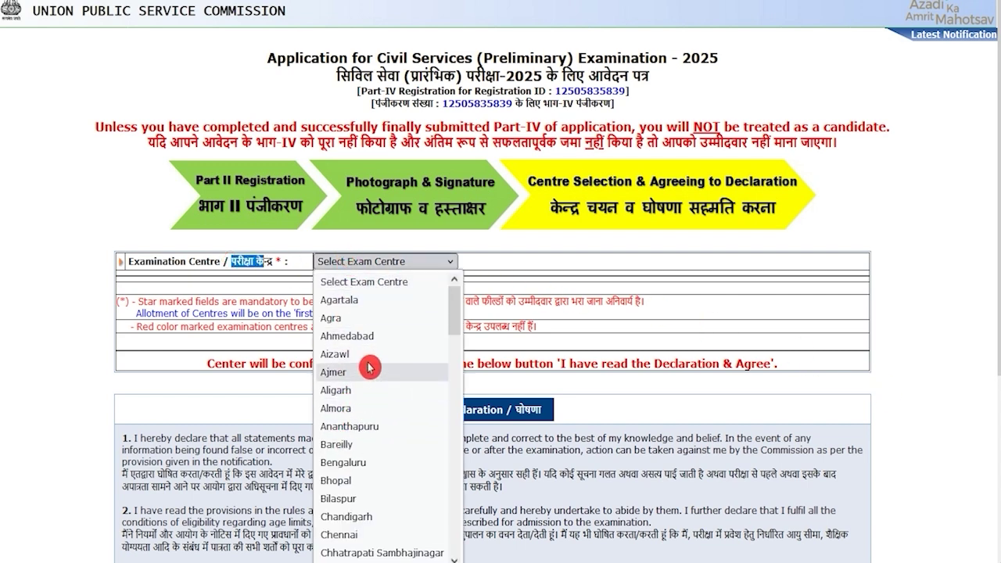
{"action": "scroll", "coordinate": [381, 415], "scroll_direction": "down", "scroll_amount": 2}
{"action": "scroll", "coordinate": [381, 415], "scroll_direction": "down", "scroll_amount": 2}
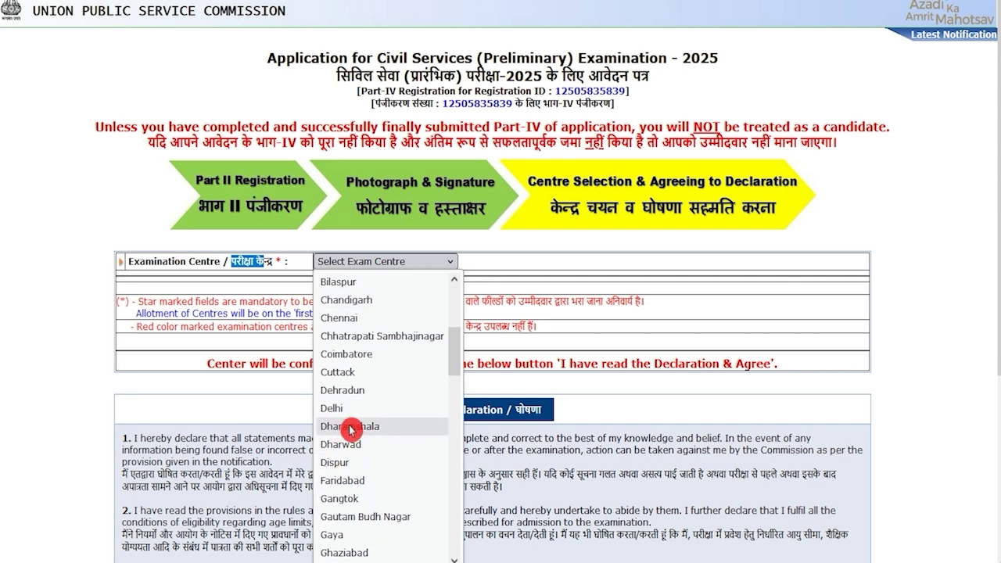
{"action": "left_click", "coordinate": [344, 390]}
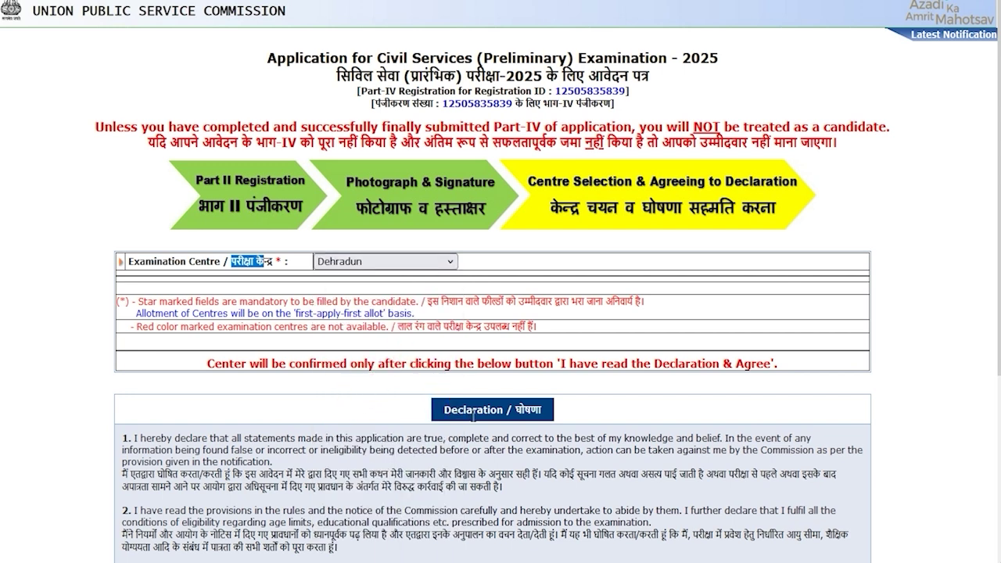
{"action": "scroll", "coordinate": [505, 412], "scroll_direction": "down", "scroll_amount": 3}
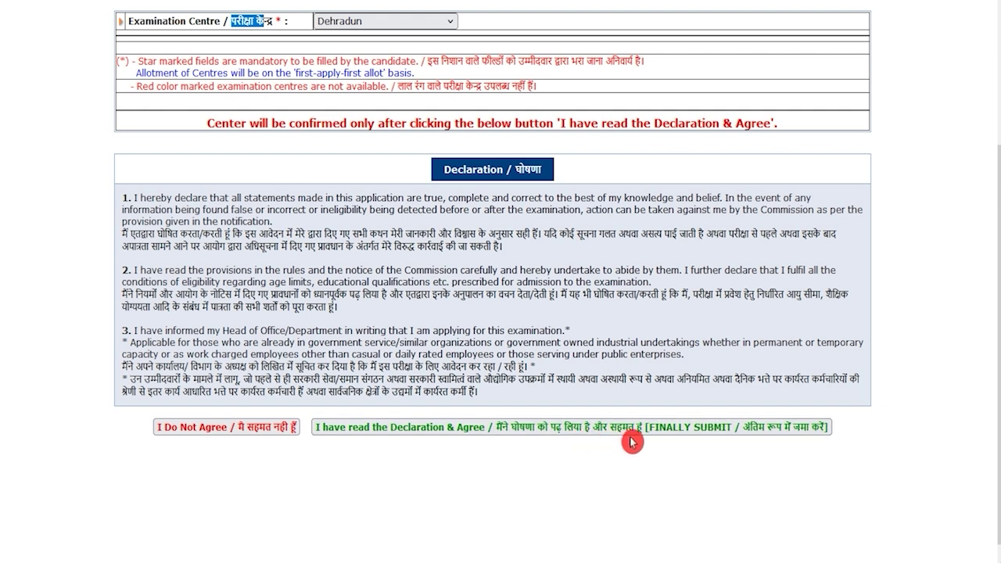
{"action": "left_click", "coordinate": [718, 432]}
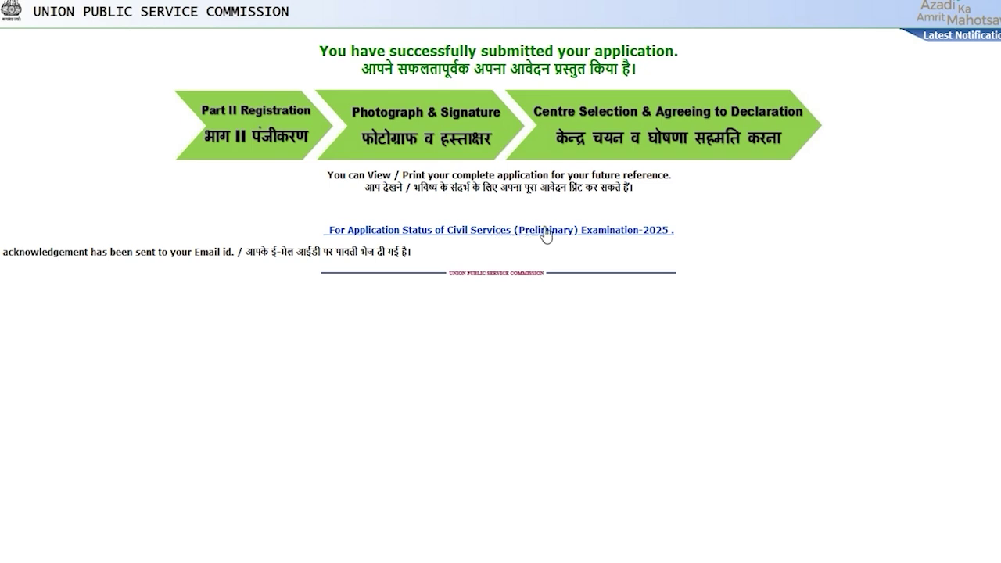
Open the Civil Services (Preliminary) Examination-2025 application status and review Parts I–IV marked Completed
{"action": "left_click", "coordinate": [613, 232]}
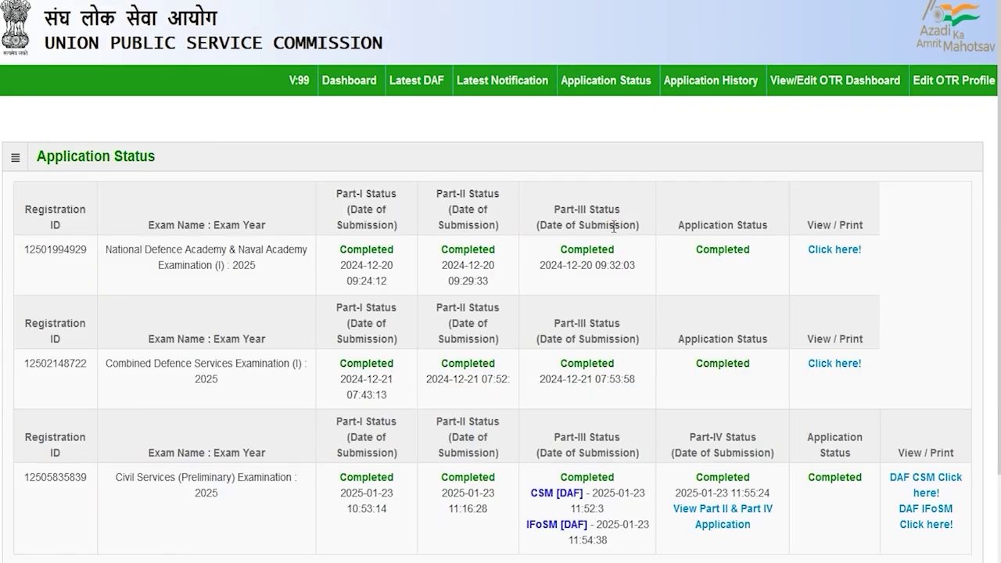
{"action": "scroll", "coordinate": [503, 290], "scroll_direction": "down", "scroll_amount": 1}
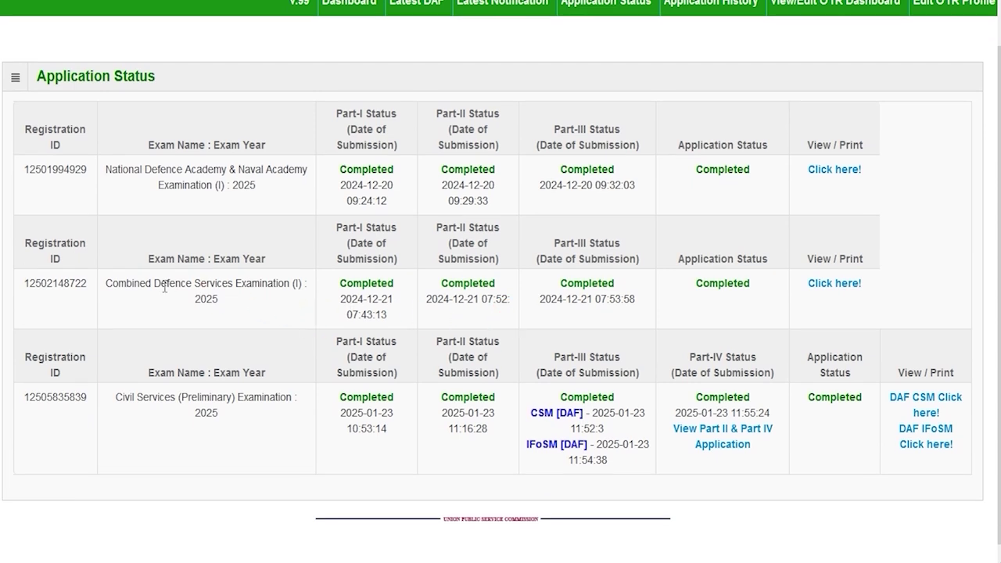
{"action": "left_click_drag", "start_coordinate": [166, 399], "coordinate": [222, 399]}
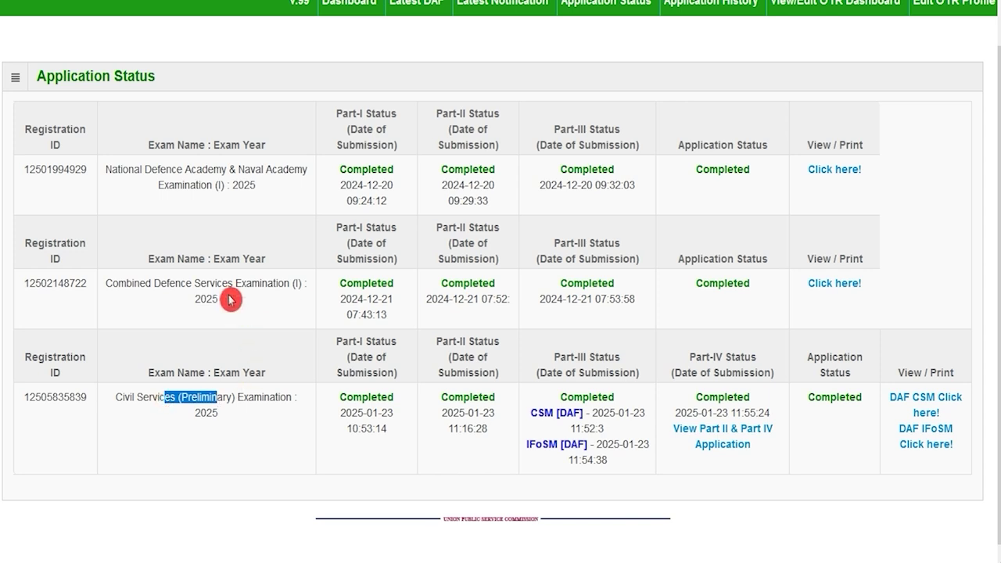
{"action": "left_click_drag", "start_coordinate": [206, 287], "coordinate": [273, 288]}
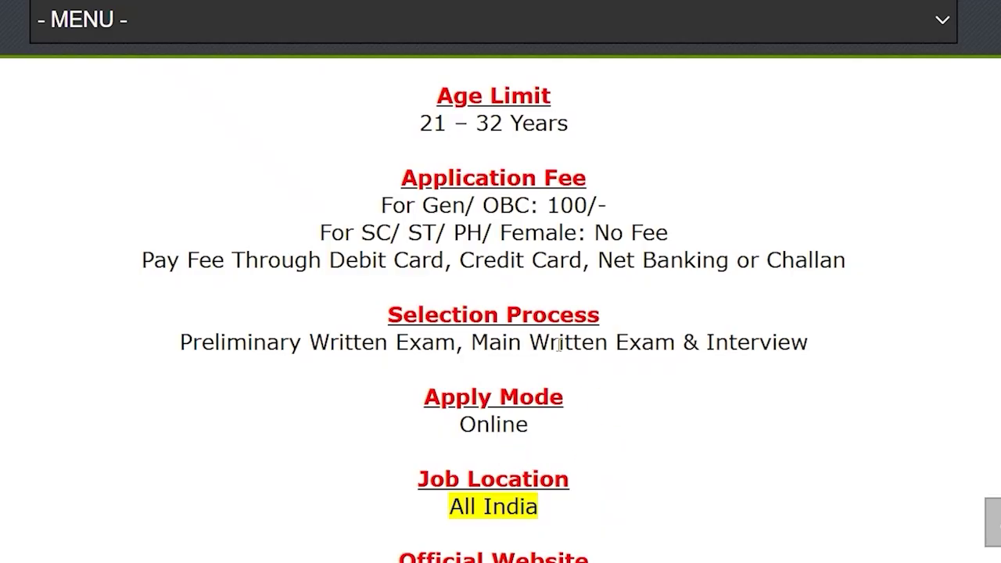
{"action": "left_click_drag", "start_coordinate": [362, 233], "coordinate": [667, 233]}
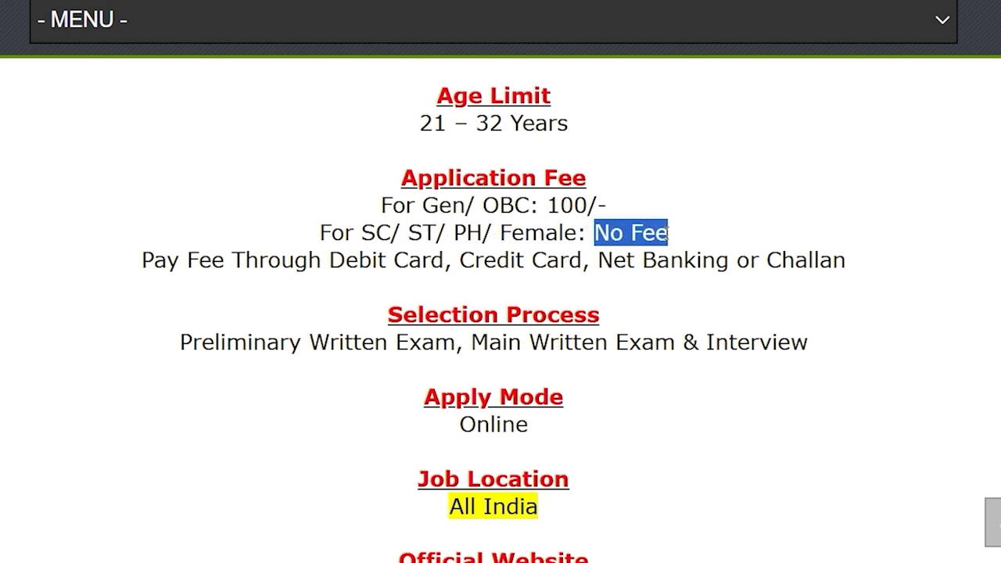
{"action": "left_click_drag", "start_coordinate": [423, 205], "coordinate": [607, 205]}
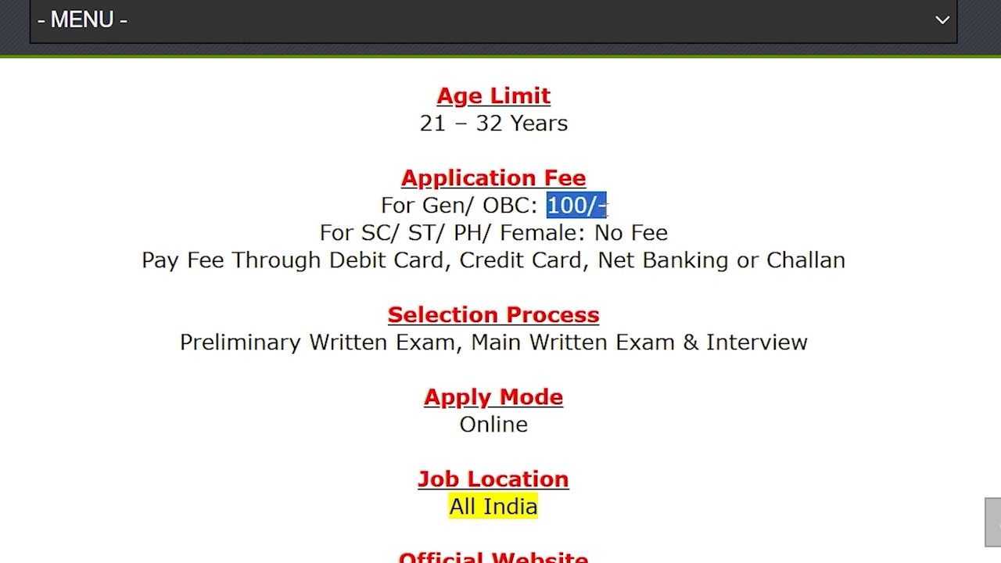
{"action": "left_click_drag", "start_coordinate": [345, 260], "coordinate": [802, 261]}
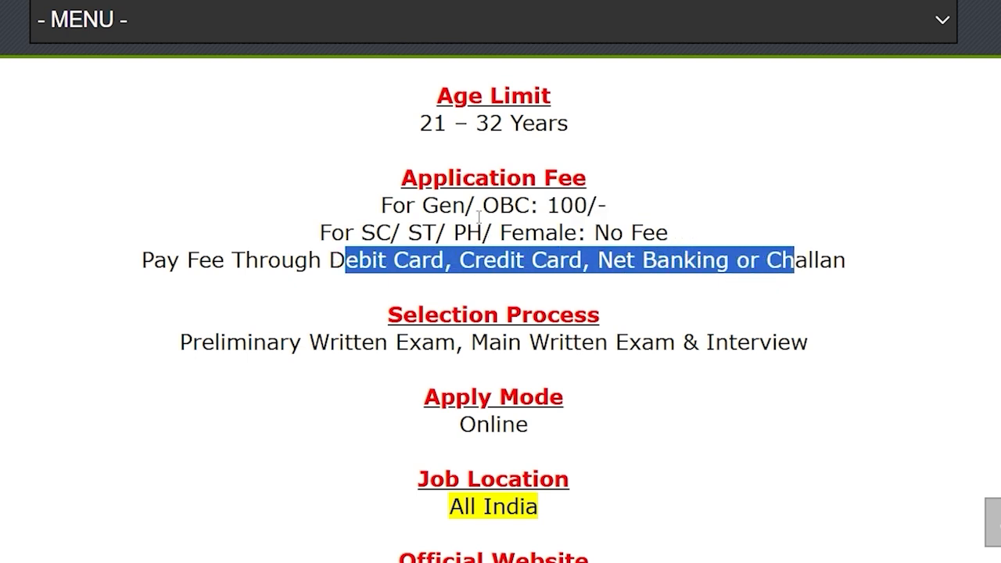
{"action": "left_click_drag", "start_coordinate": [439, 205], "coordinate": [529, 205]}
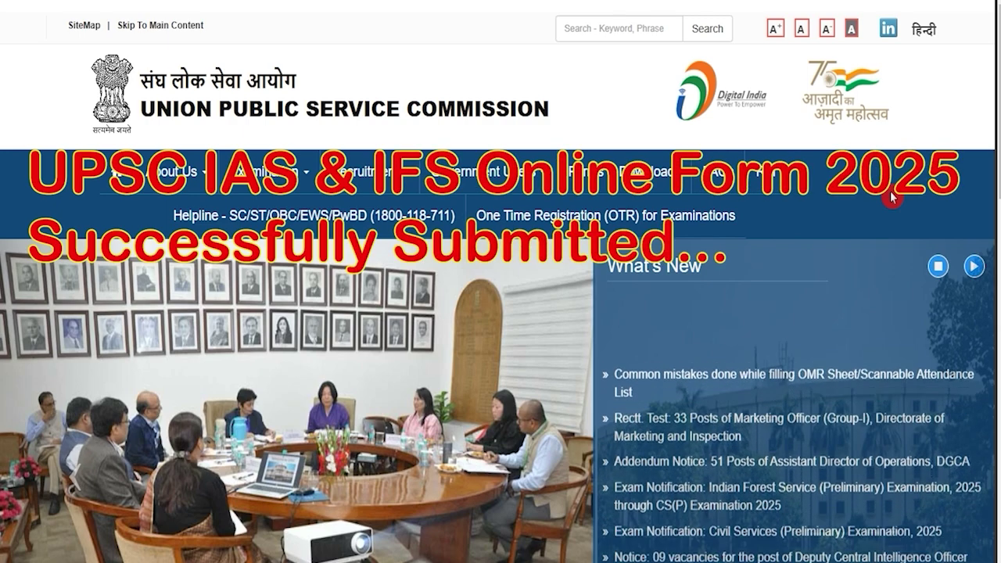
{"action": "scroll", "coordinate": [547, 319], "scroll_direction": "down", "scroll_amount": 5}
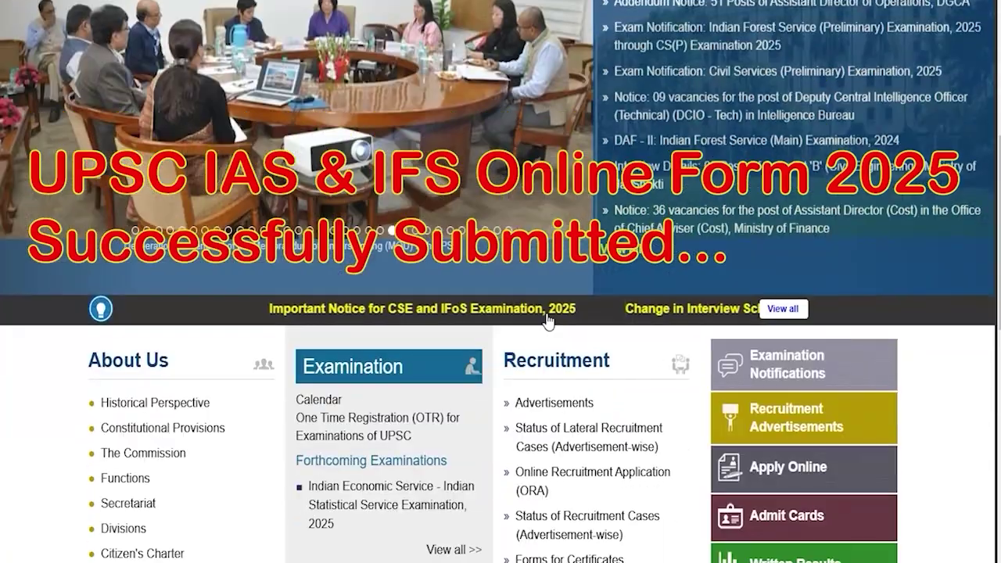
{"action": "scroll", "coordinate": [548, 319], "scroll_direction": "up", "scroll_amount": 5}
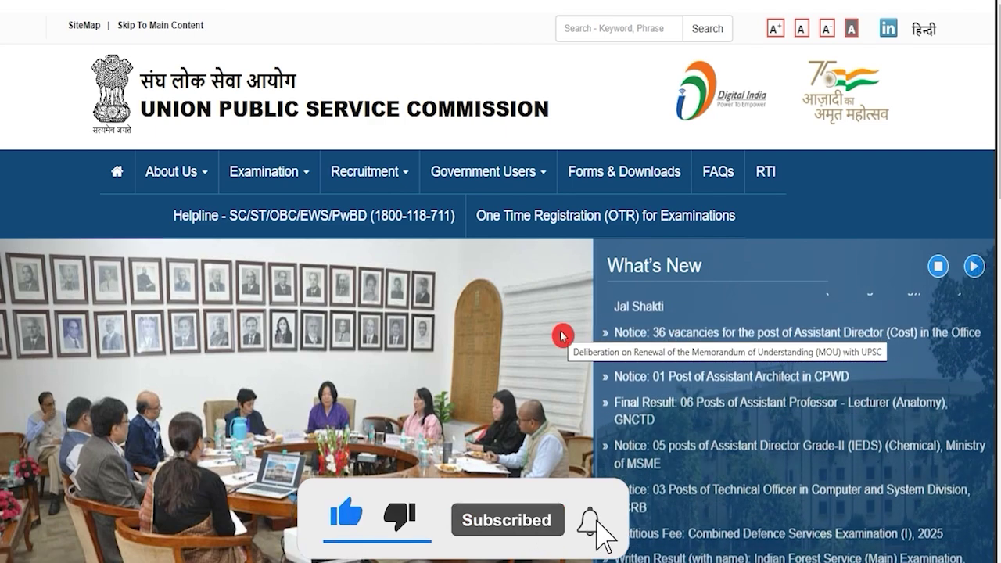
{"action": "scroll", "coordinate": [561, 336], "scroll_direction": "down", "scroll_amount": 3}
{"action": "scroll", "coordinate": [562, 336], "scroll_direction": "up", "scroll_amount": 3}
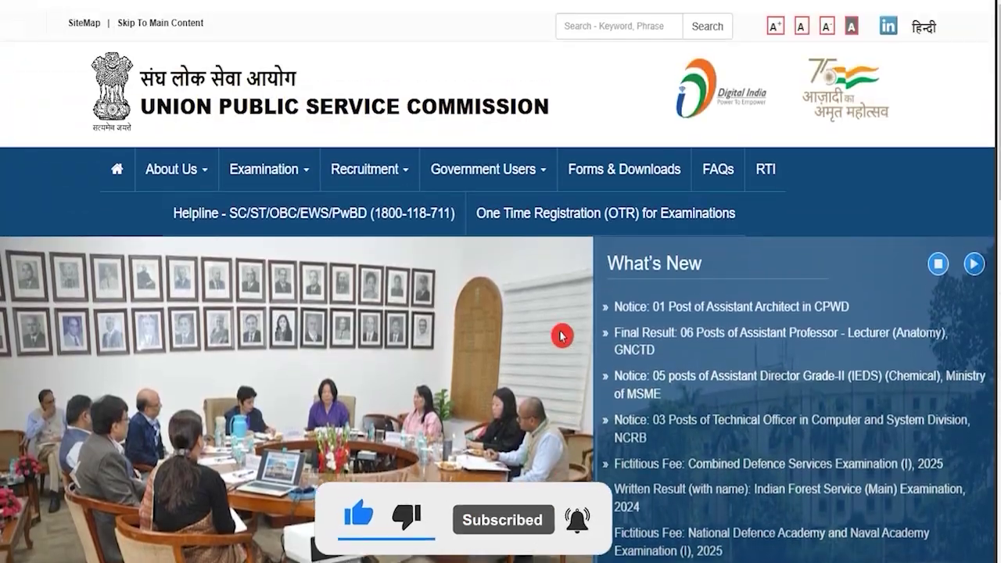